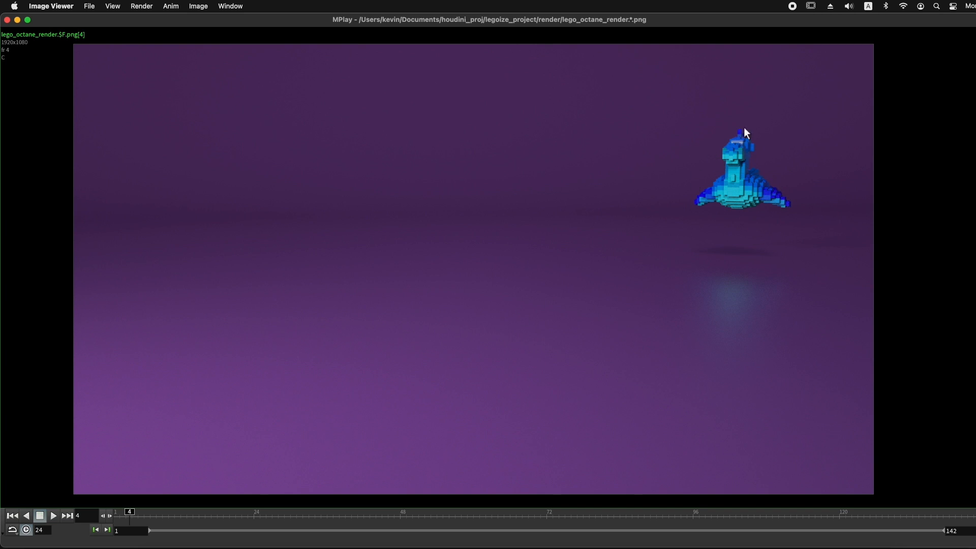
Step: Scrub the rendered LEGO destruction sequence to frames 82 and 94, and minimize the image viewer
drag(128, 512, 609, 513)
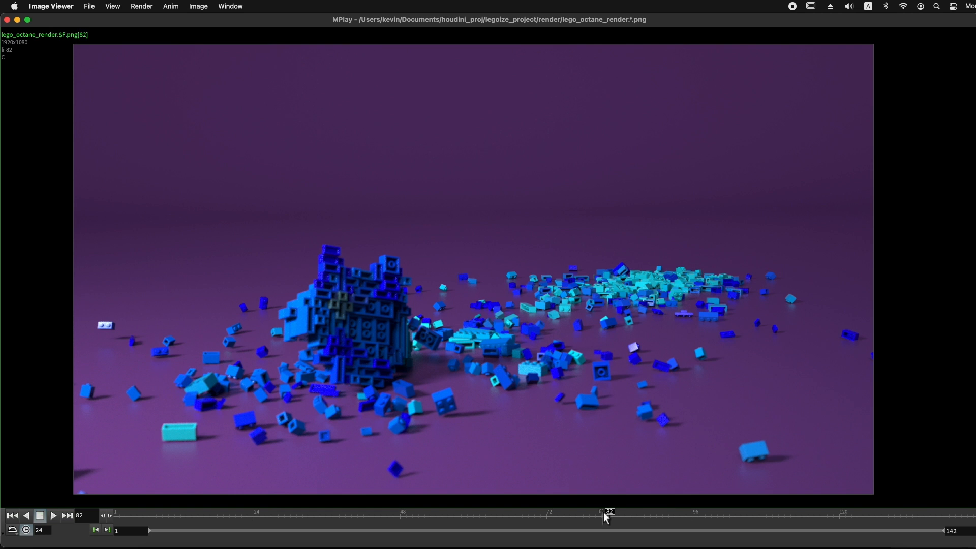
drag(609, 512, 679, 500)
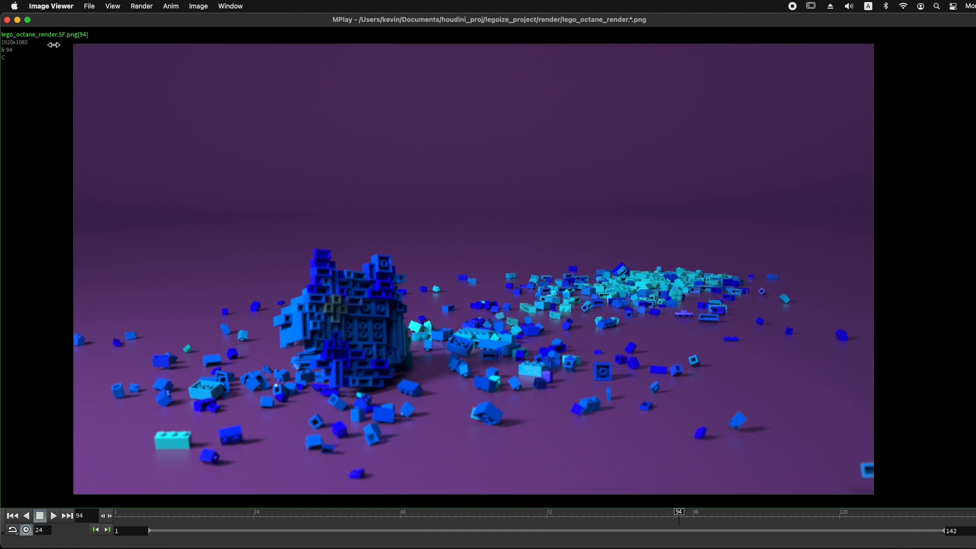
click(18, 20)
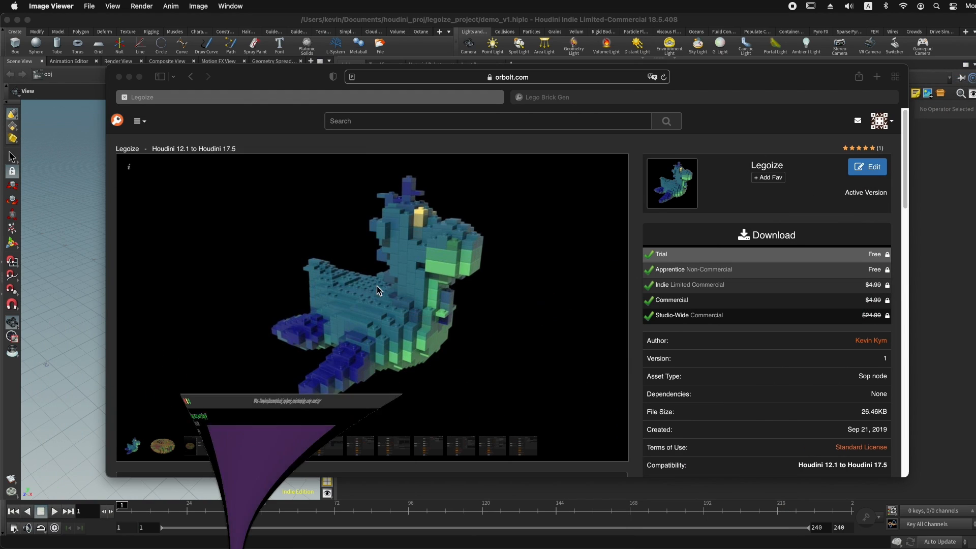
Step: Compare the Legoize and Lego Brick Gen asset pages on Orbolt, examining their previews and download options
drag(700, 94, 690, 97)
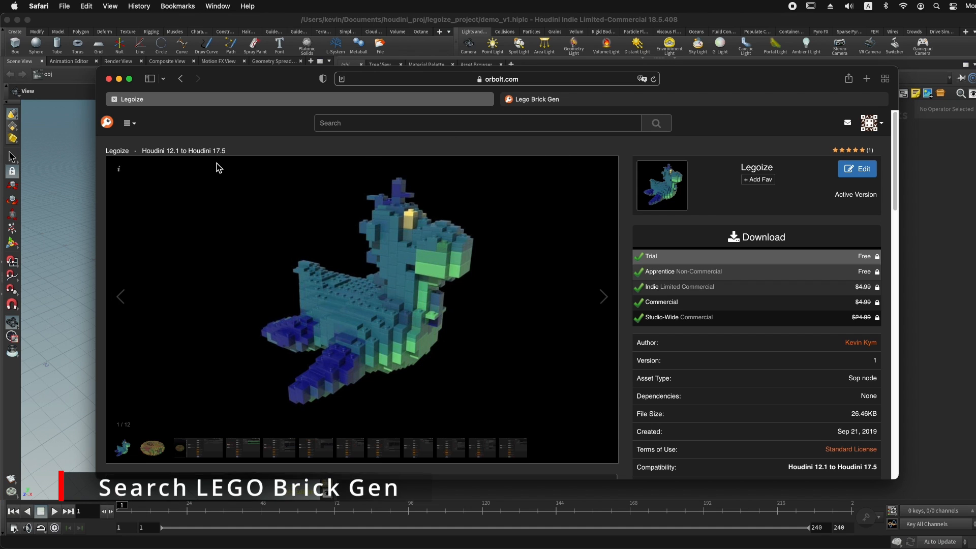
click(549, 100)
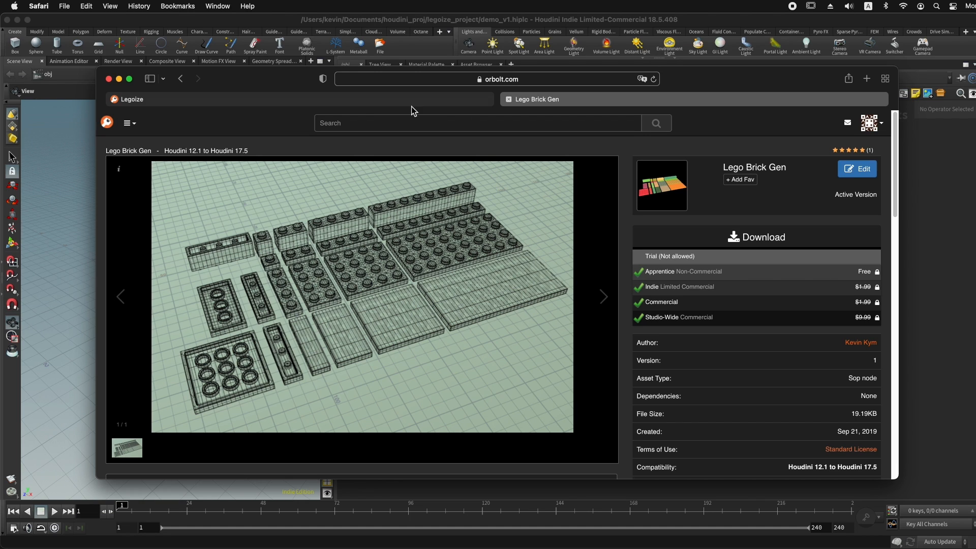
click(188, 102)
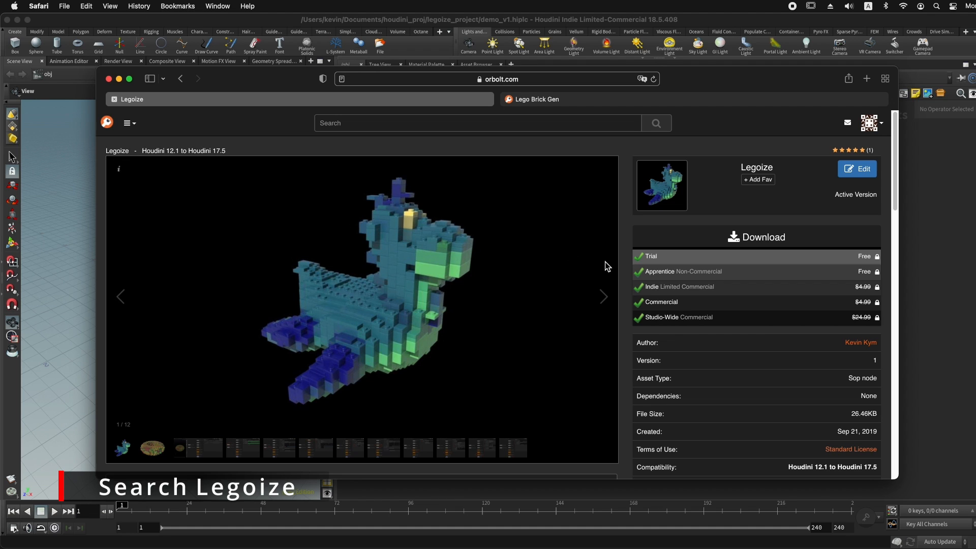
mouse_move(707, 262)
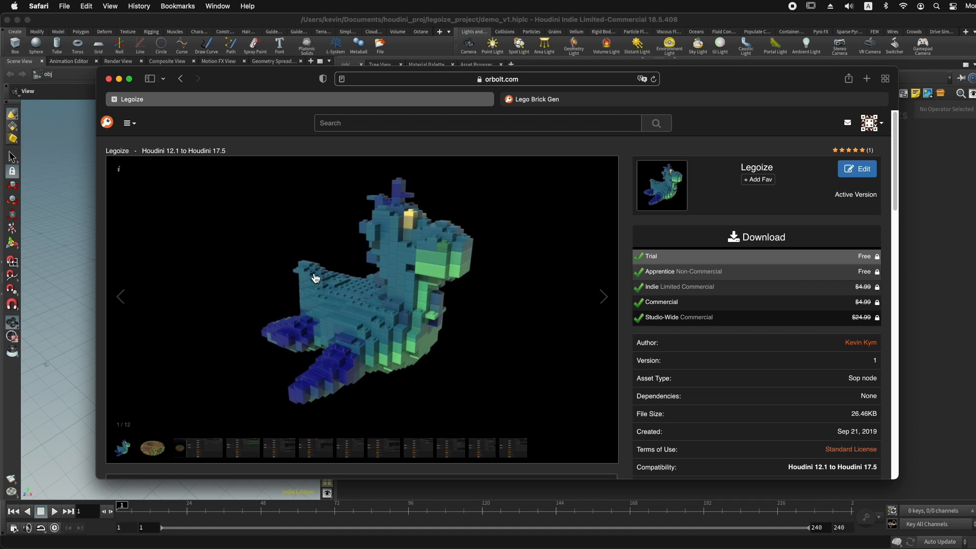
click(570, 102)
click(397, 103)
click(582, 100)
click(440, 102)
click(588, 100)
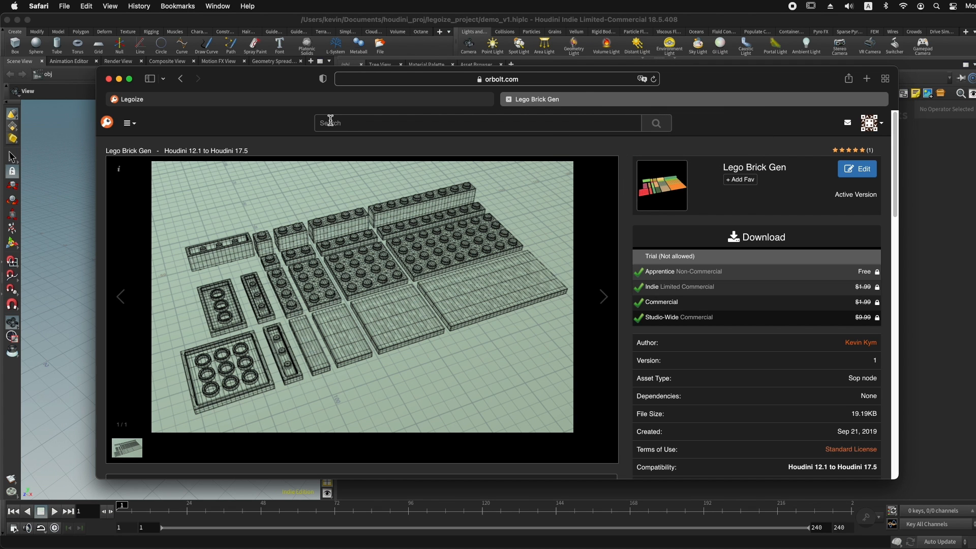
Step: View the Legoize page's preview images of the brick torus and the example node network with Lego Brick Gen
click(315, 100)
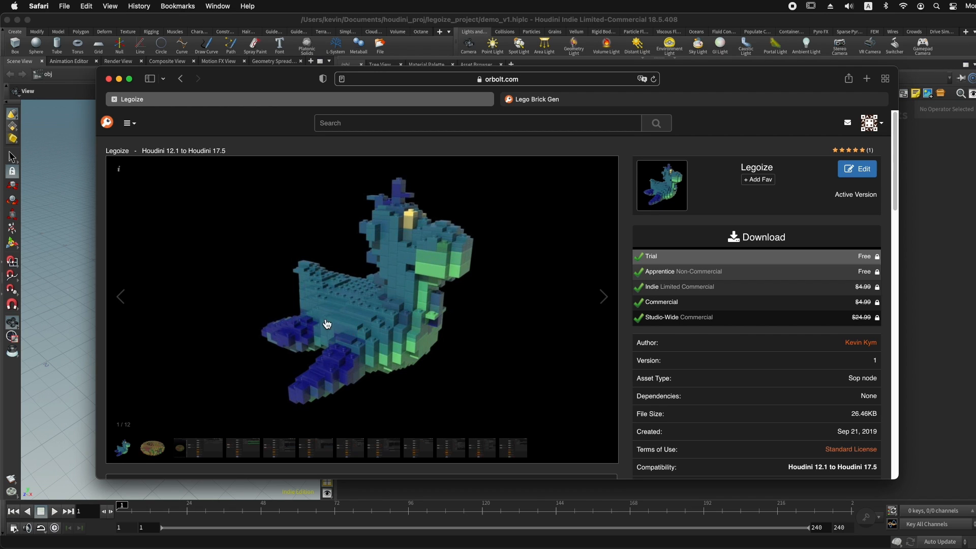
click(150, 448)
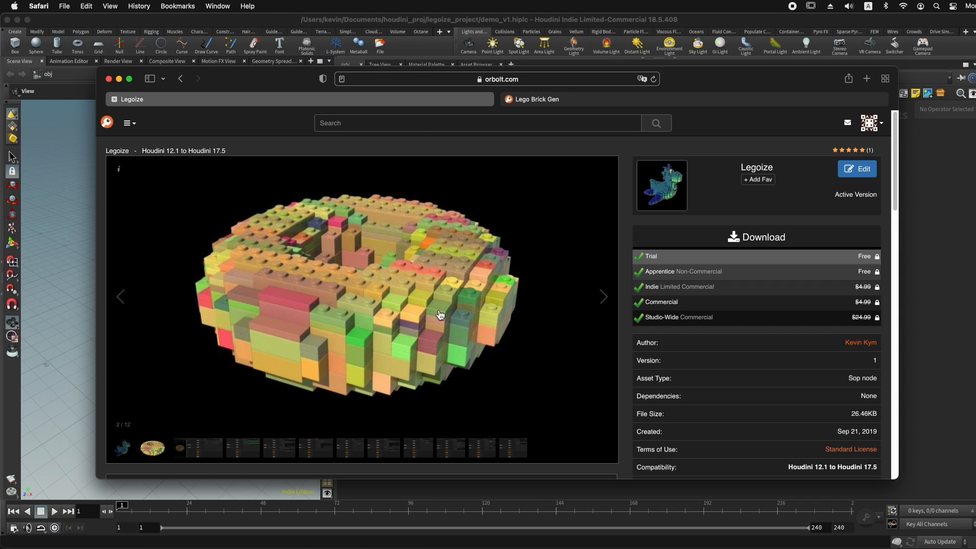
click(239, 444)
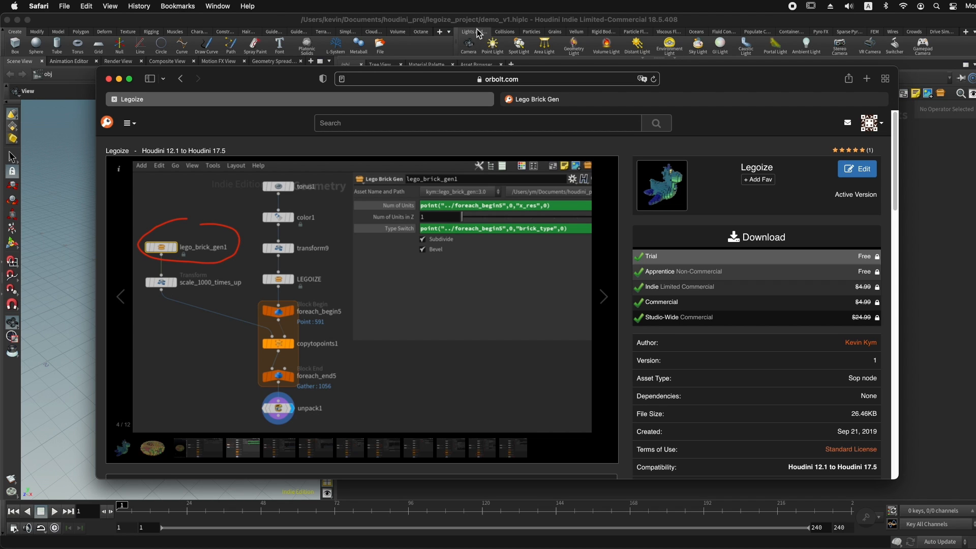
Step: Switch to Houdini and install the kevfx-legoize-3.0_blackbox.hdalc asset library into the current HIP file only
click(471, 27)
click(197, 7)
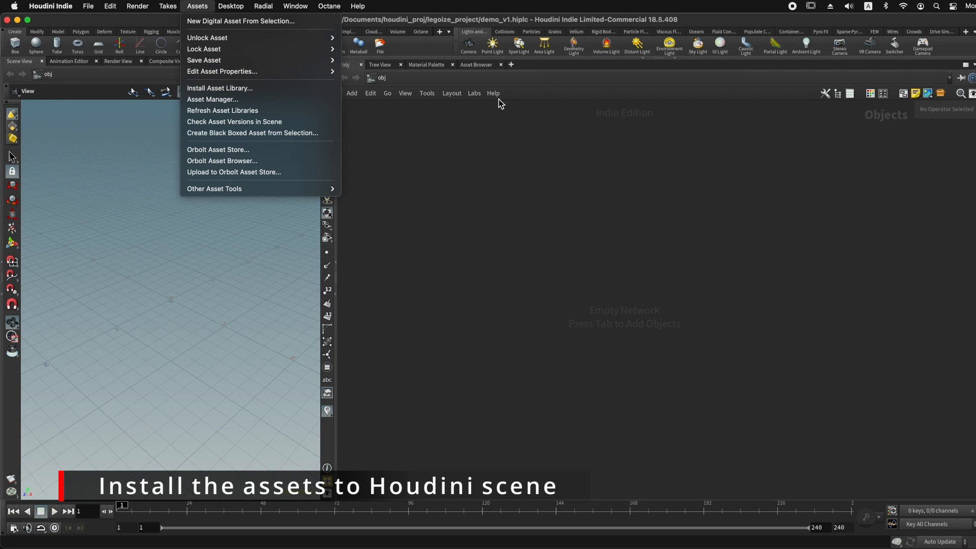
click(504, 176)
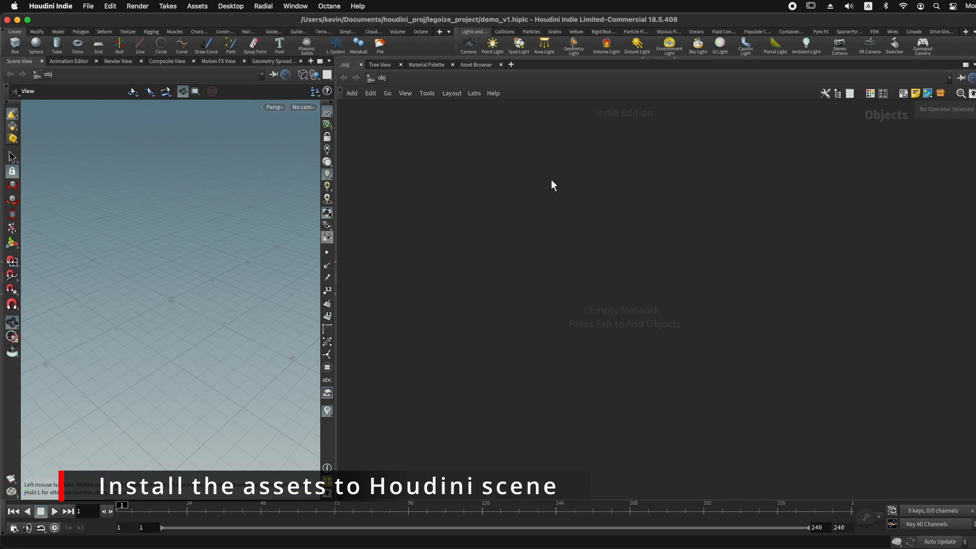
click(89, 6)
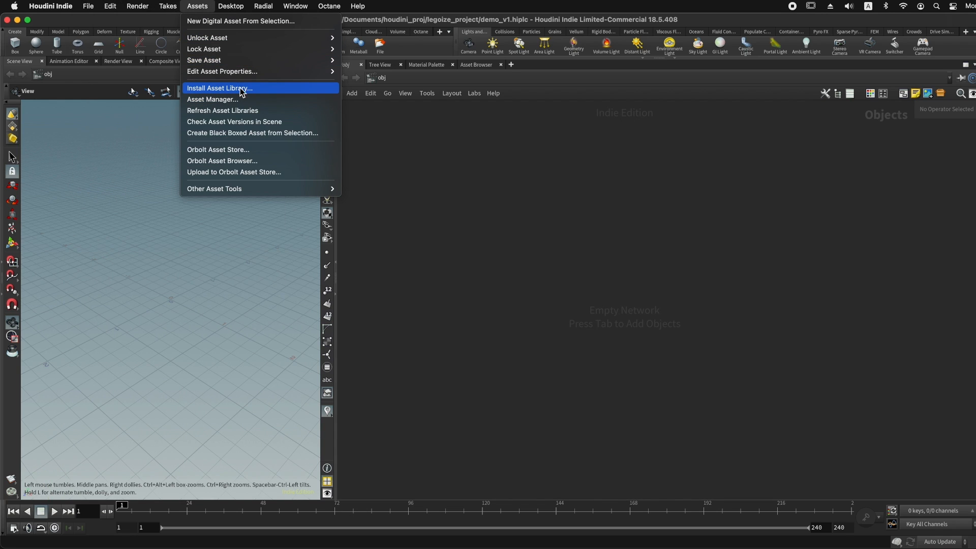
click(222, 90)
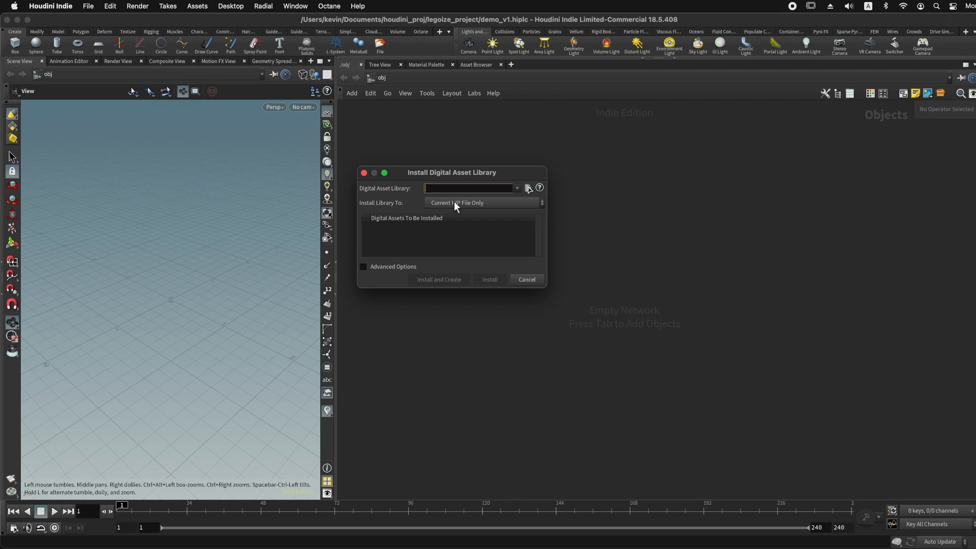
click(528, 188)
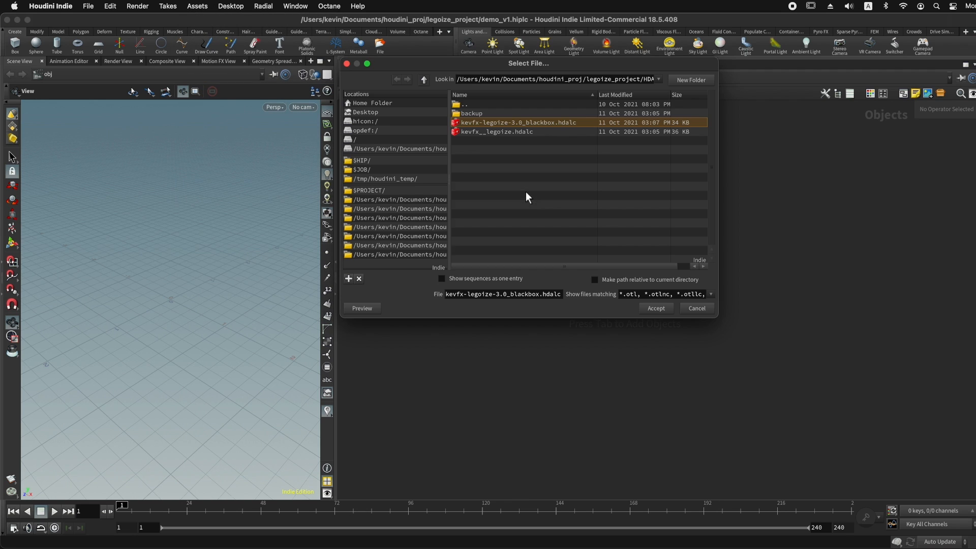
click(428, 227)
double_click(474, 123)
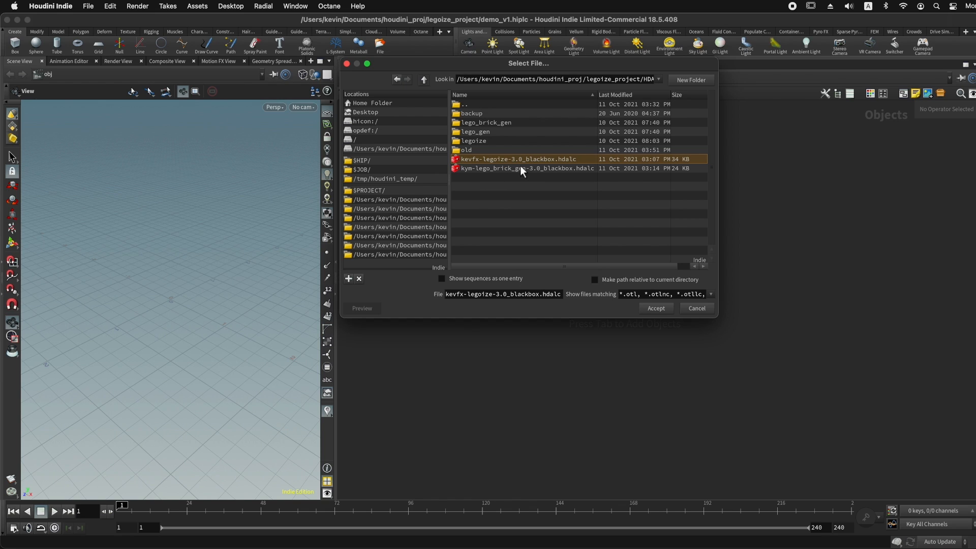
click(652, 308)
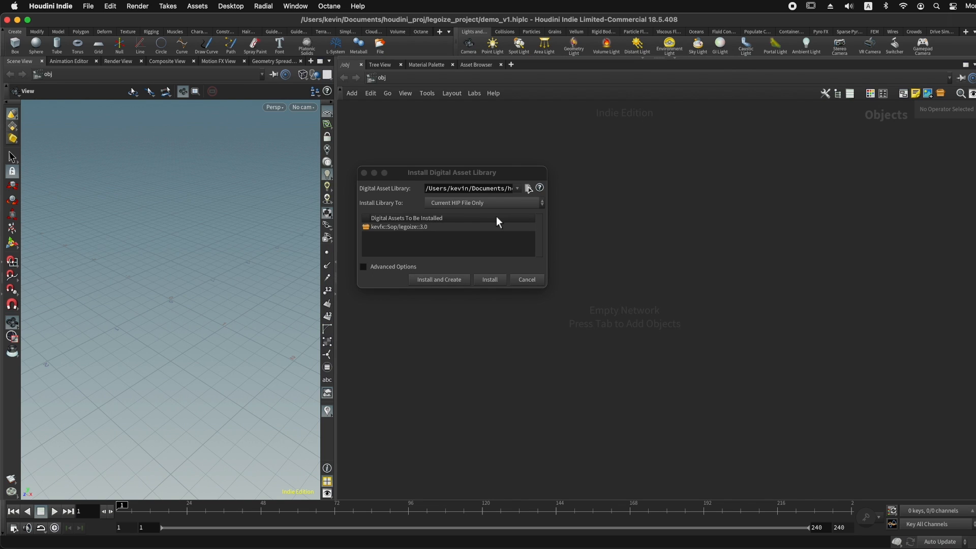
drag(453, 175, 473, 176)
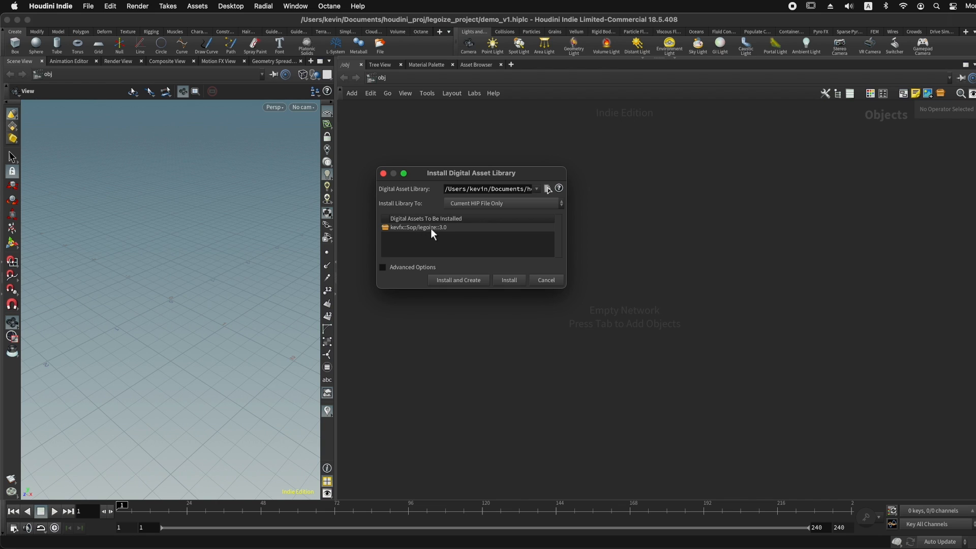
click(508, 280)
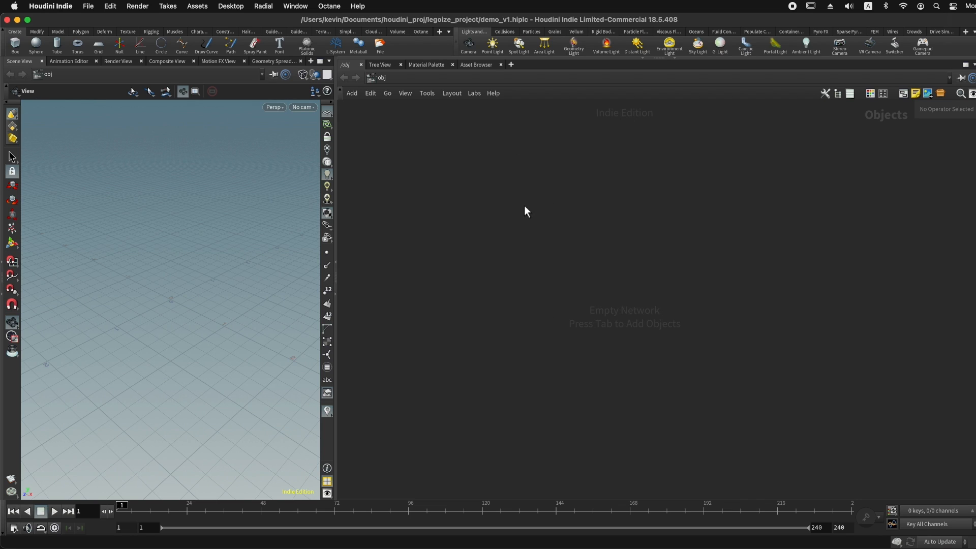
Step: Install the kym-lego_brick_gen-3.0_blackbox.hdalc asset library into the current HIP file only
click(197, 6)
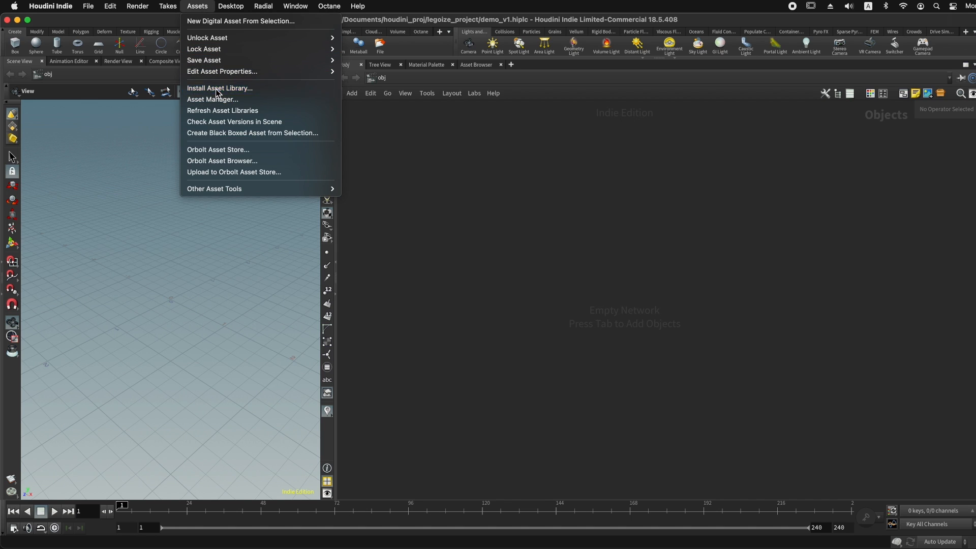
click(219, 88)
click(547, 189)
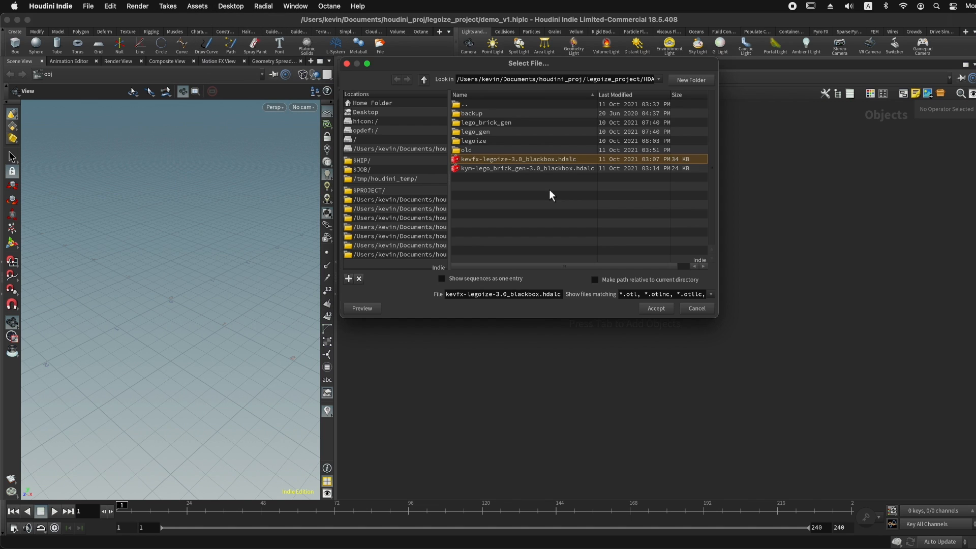
drag(540, 69, 535, 157)
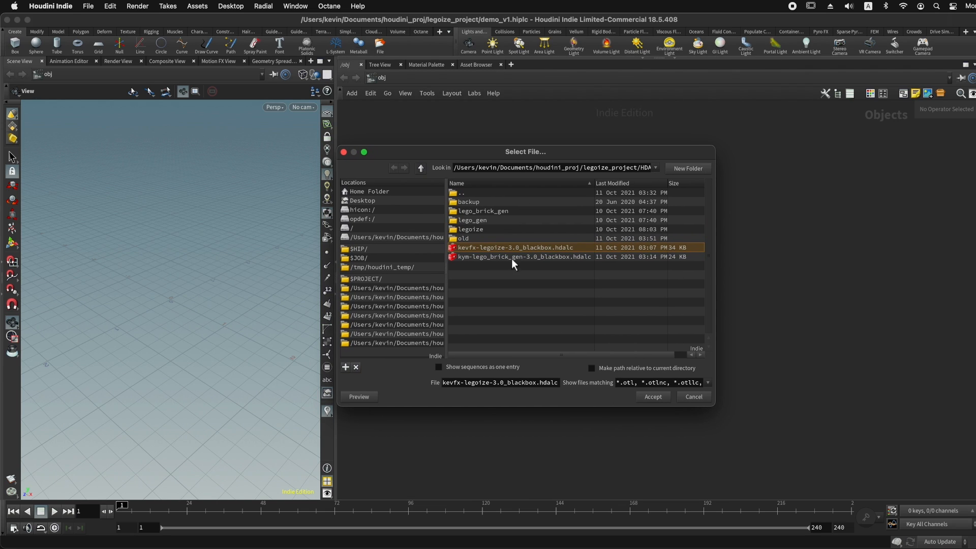
click(493, 256)
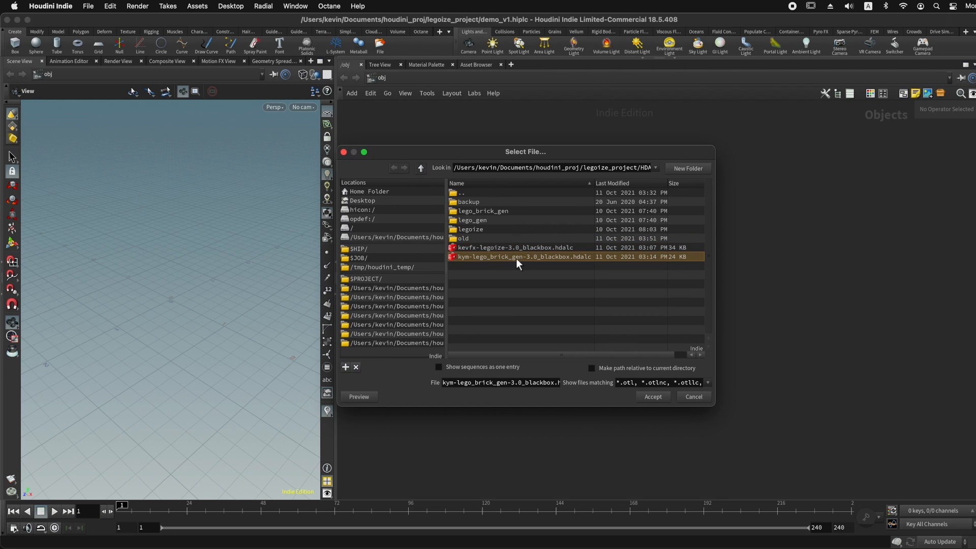
click(655, 396)
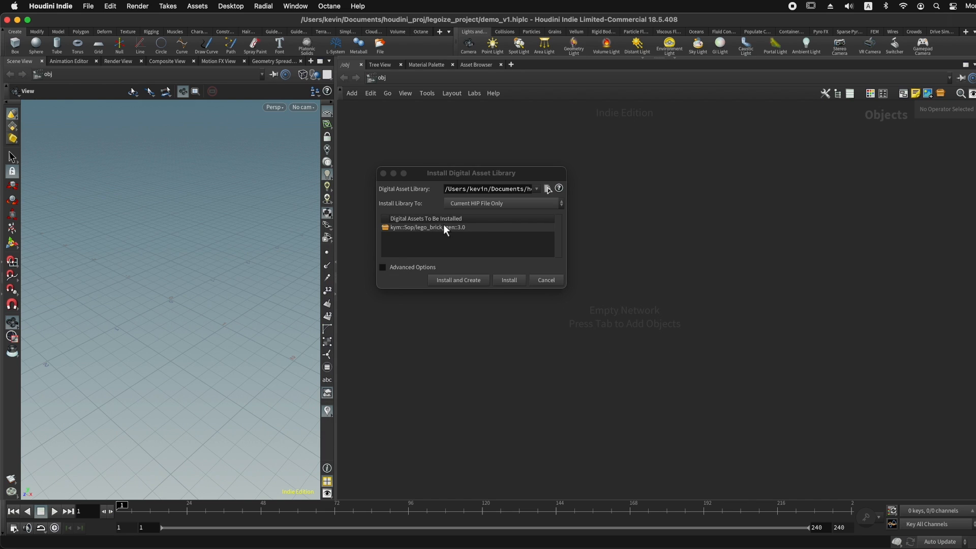
click(508, 280)
key(Tab)
key(Escape)
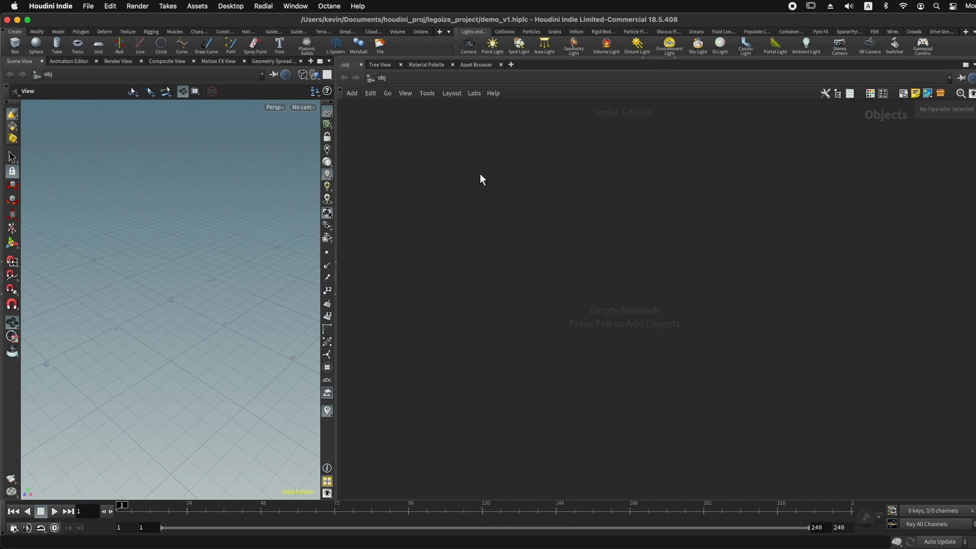
click(385, 77)
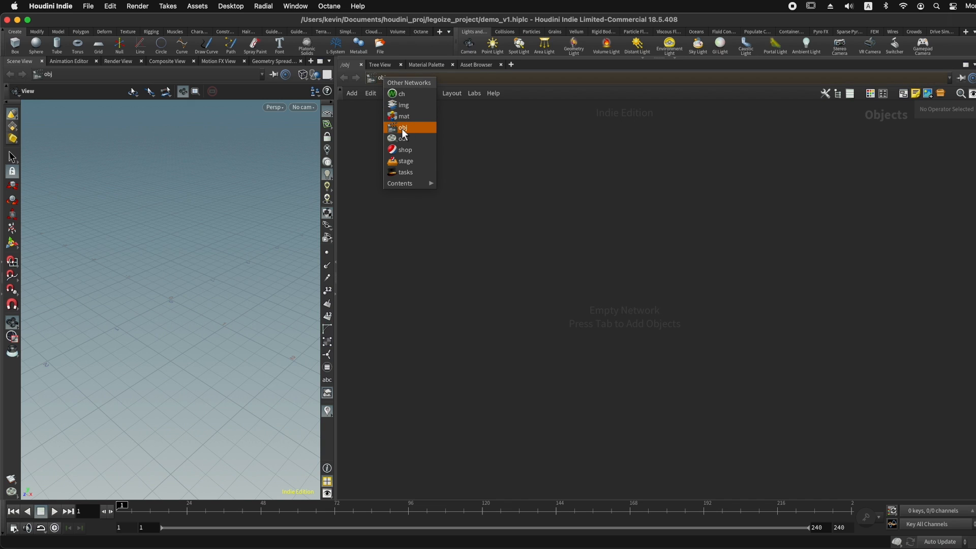
key(Escape)
Step: Create a Geometry node in the obj network and name it lego_sim
key(Tab)
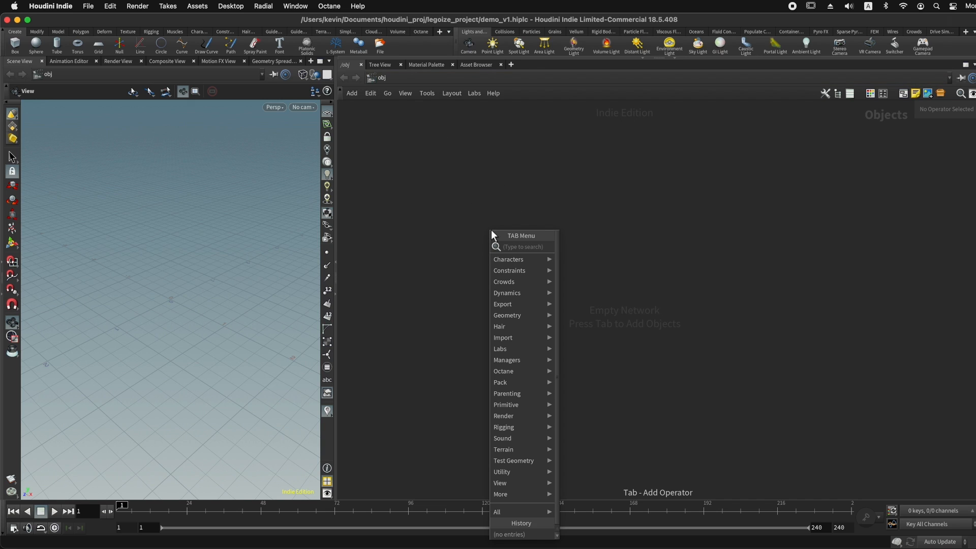
text(geo)
key(Return)
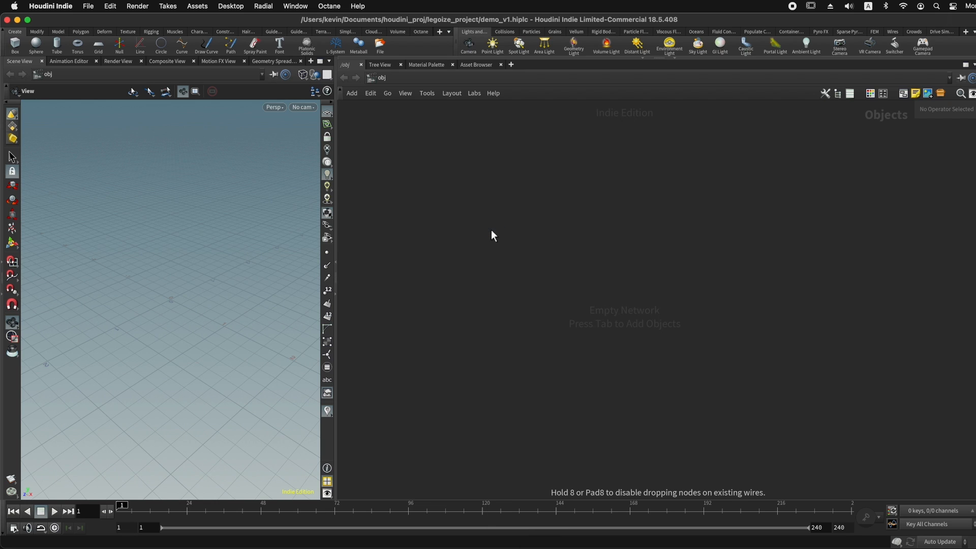
click(465, 235)
double_click(465, 223)
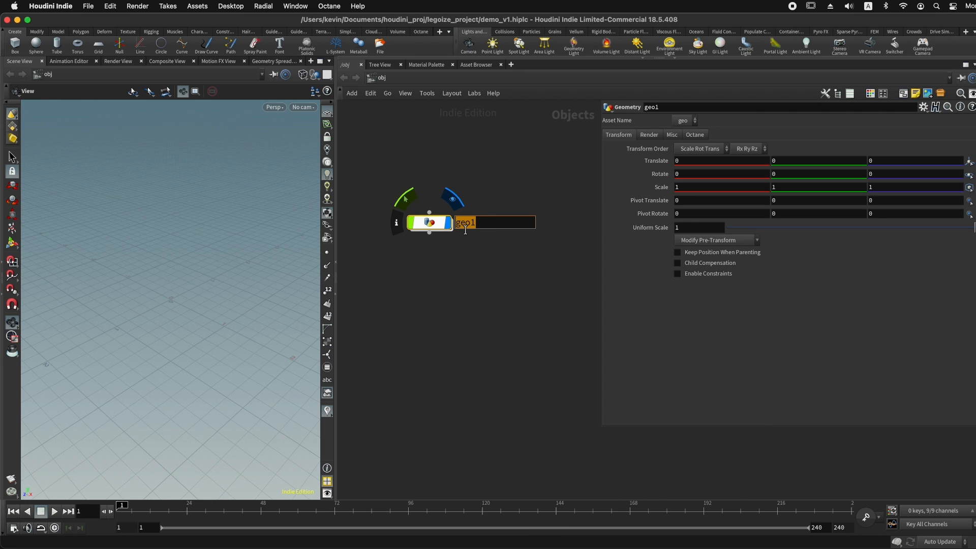
text(lego_sim)
key(Return)
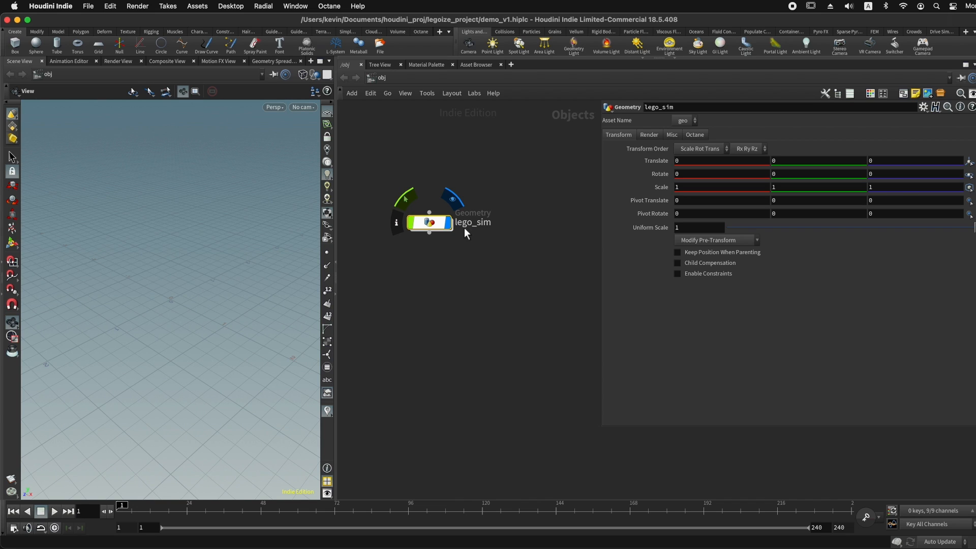
Step: Go inside the lego_sim geometry and add a Test Geometry: Rubber Toy node
double_click(430, 224)
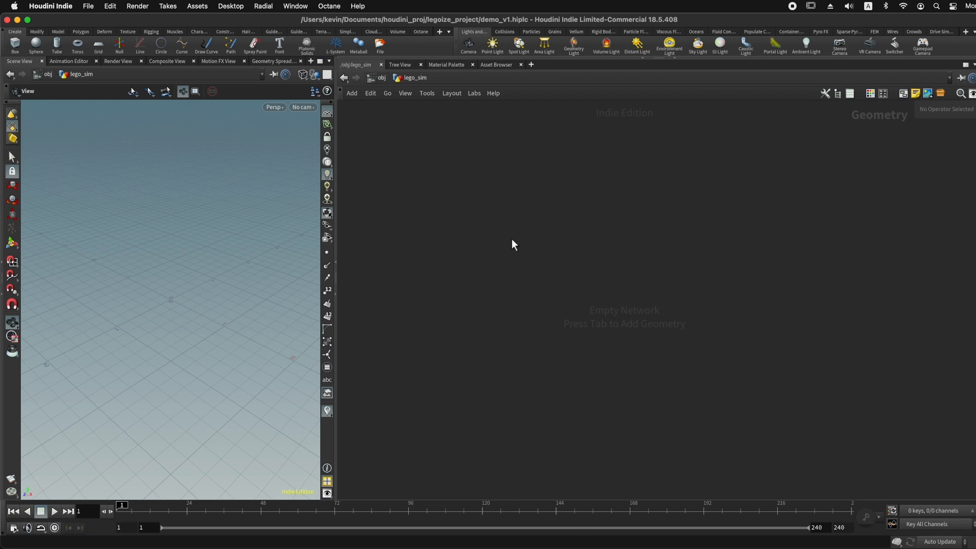
key(Tab)
text(ro)
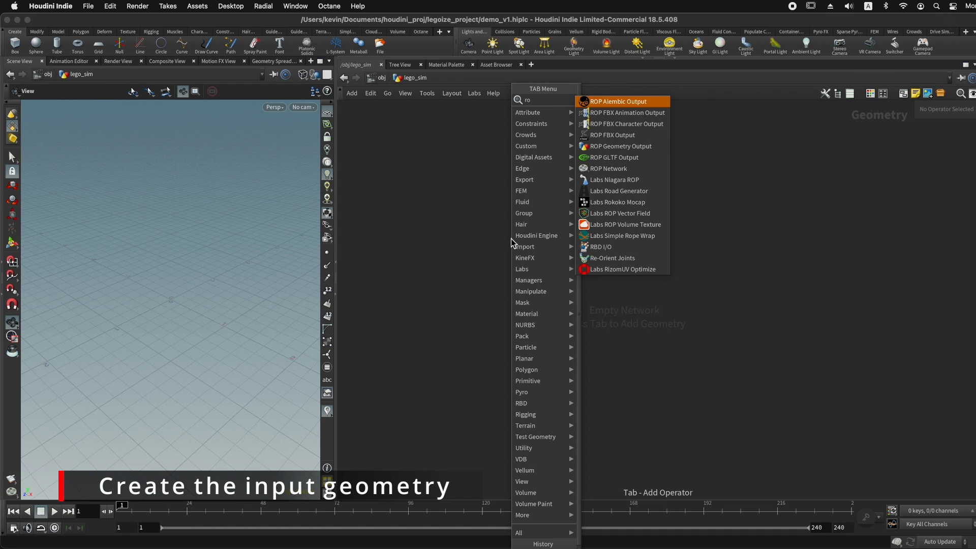
key(BackSpace)
text(u)
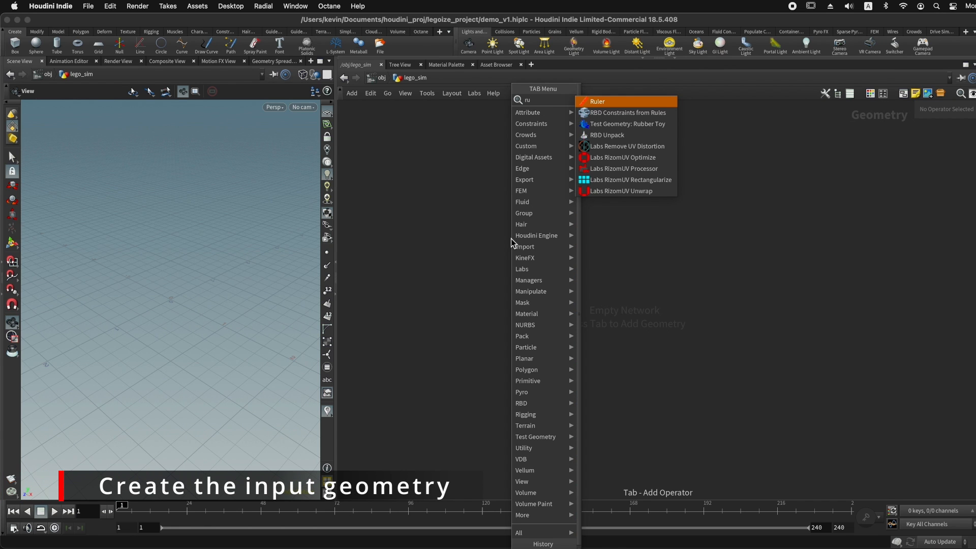
key(Down)
key(Down)
key(Return)
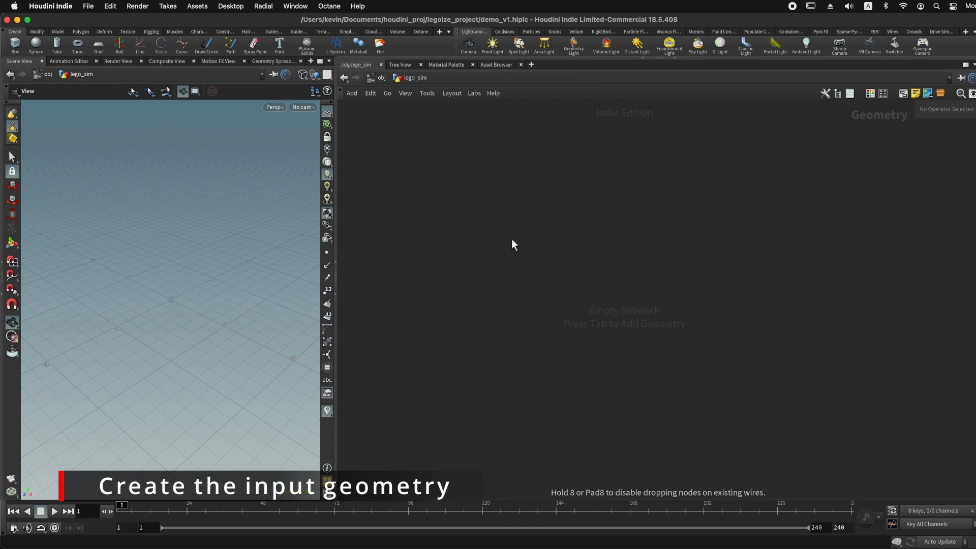
click(511, 239)
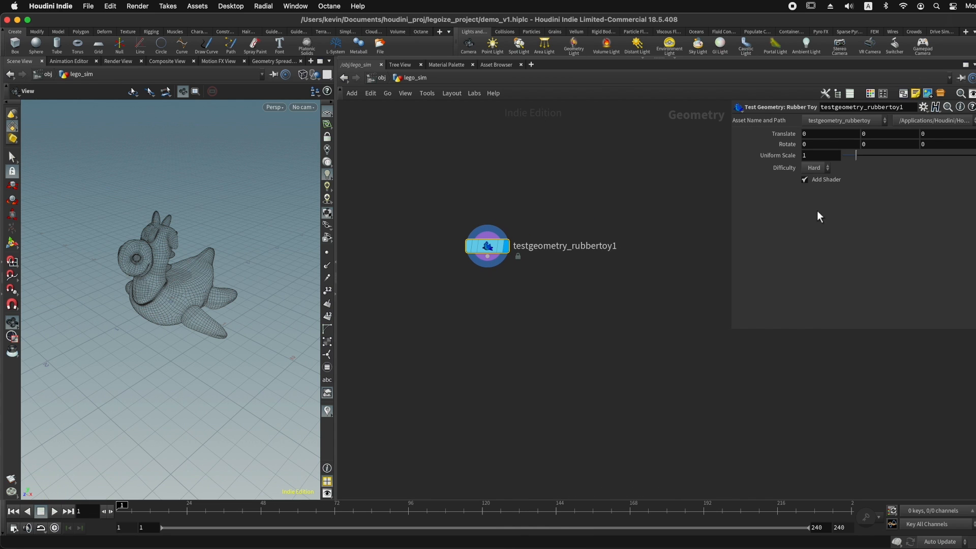
Step: Toggle the network editor's parameter display off and back on
key(p)
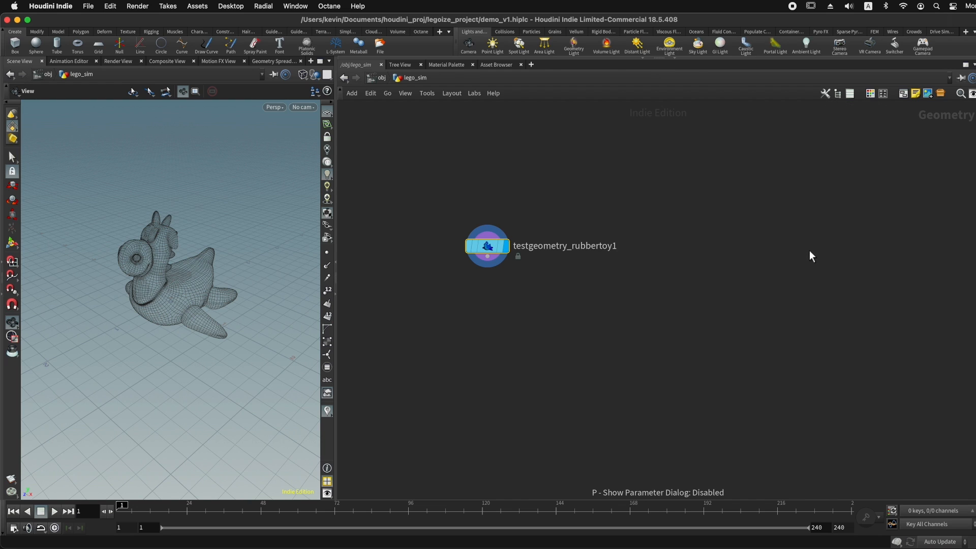
key(p)
key(p)
key(p)
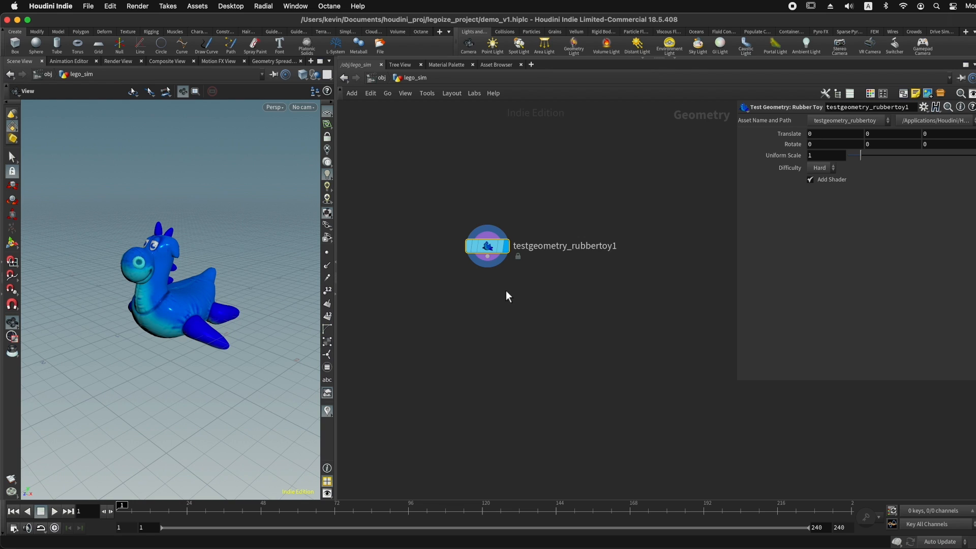
Step: Add a Legoize digital asset node below the rubber toy and widen its parameter area to show the full notes
click(485, 337)
key(Tab)
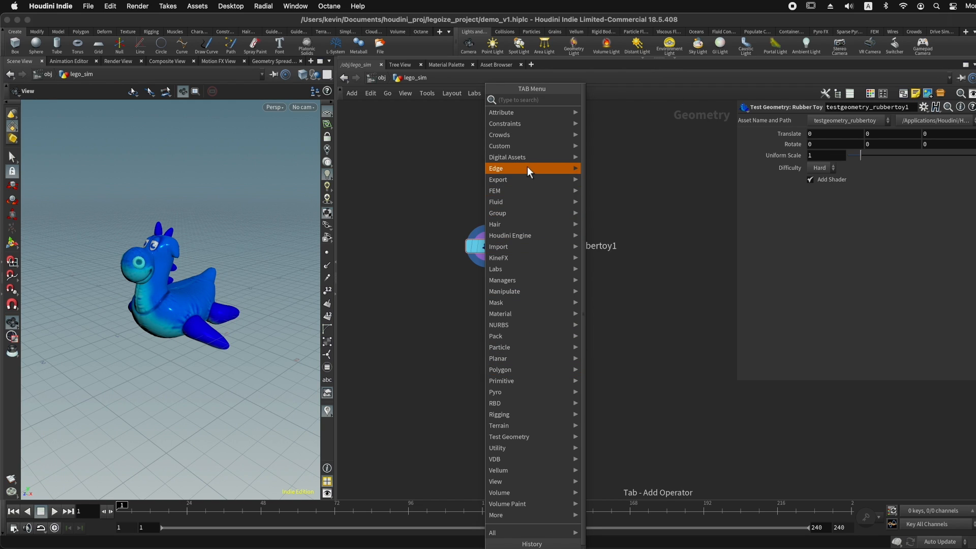
mouse_move(530, 156)
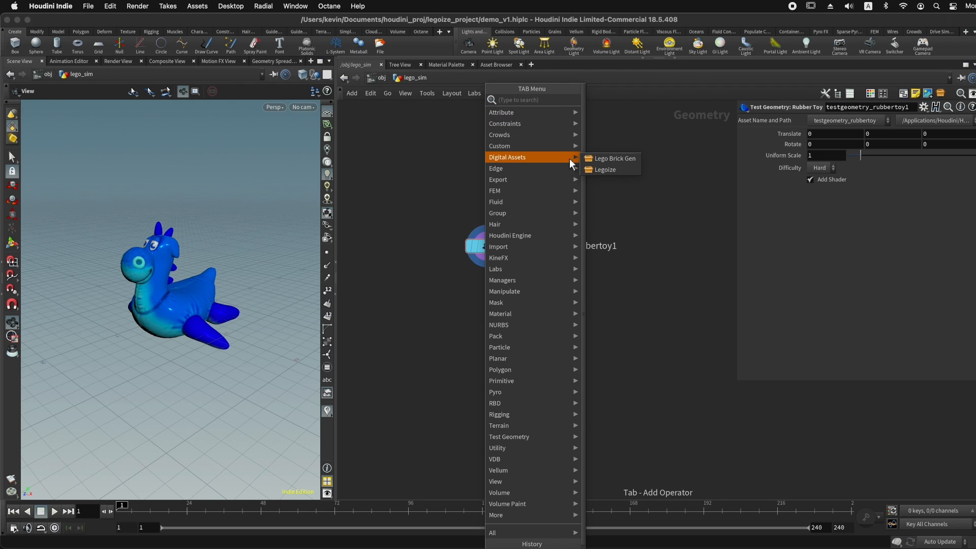
click(609, 169)
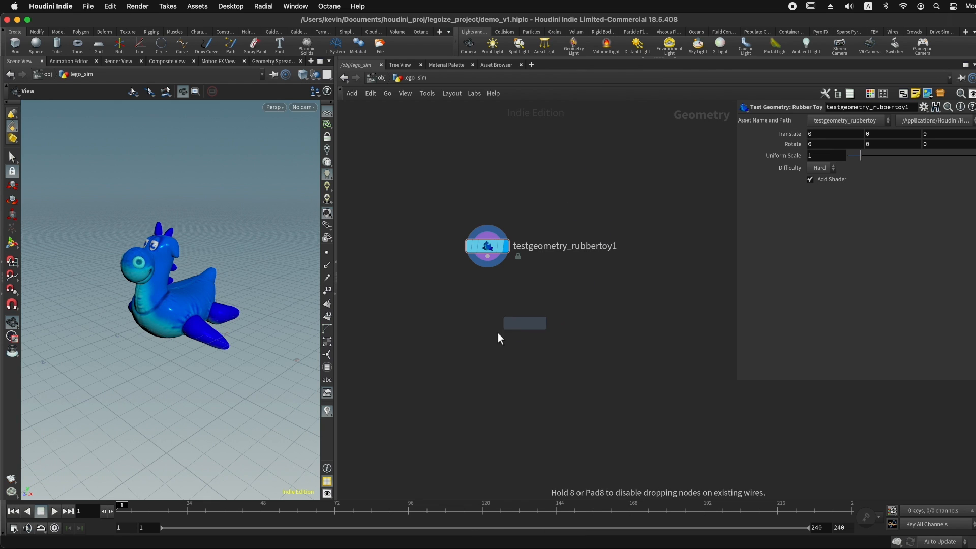
click(483, 358)
drag(736, 337, 644, 337)
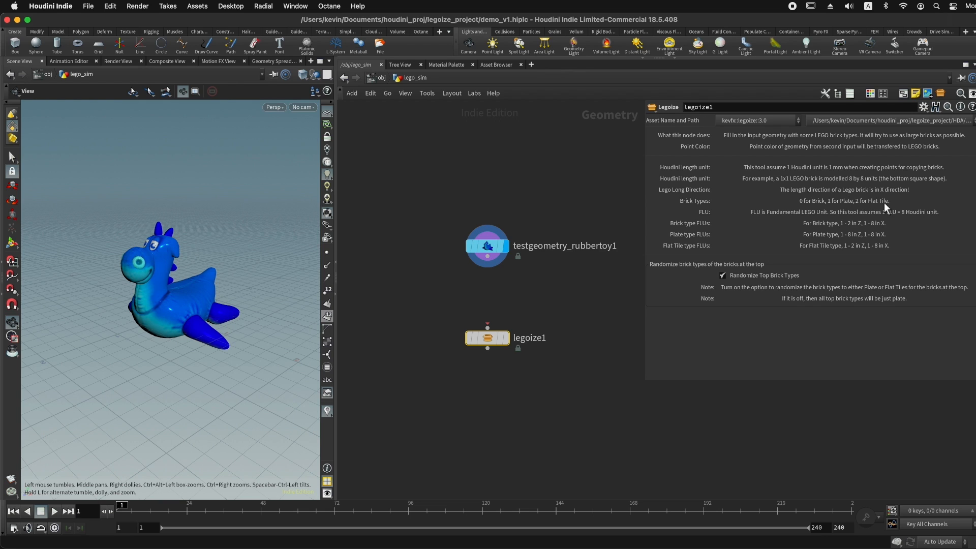
Step: Move the Legoize node further down and connect the rubber toy's output to its first input, displaying the Legoize result
scroll(531, 292, down, 5)
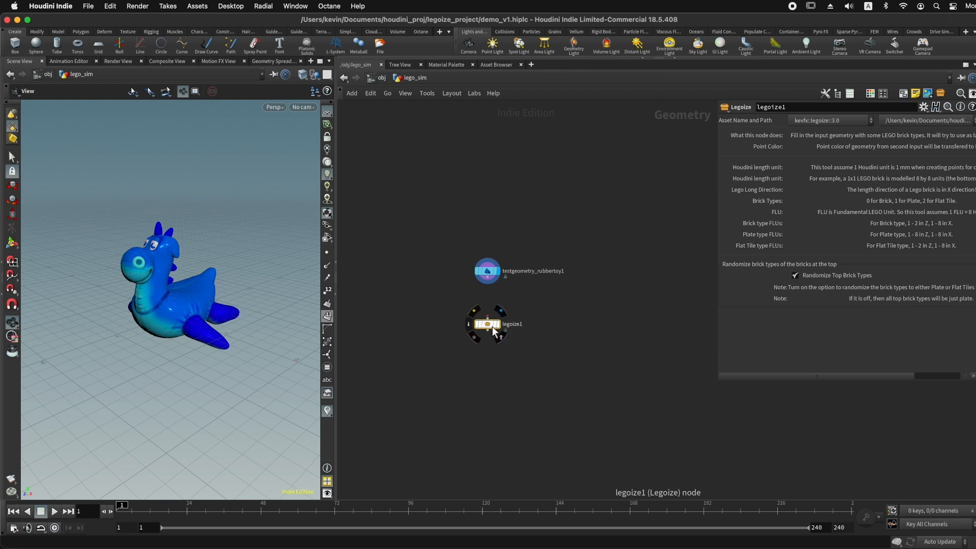
drag(492, 327, 495, 398)
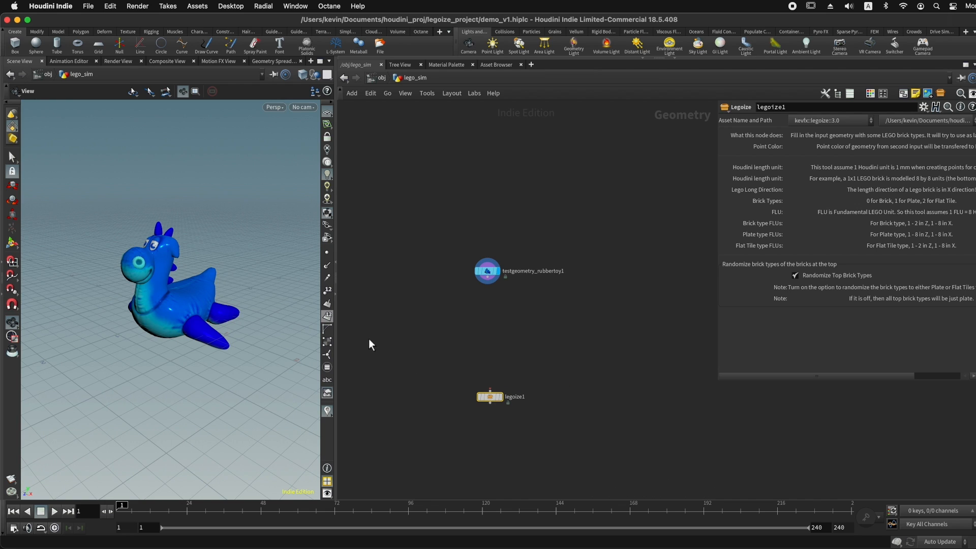
drag(489, 284, 489, 395)
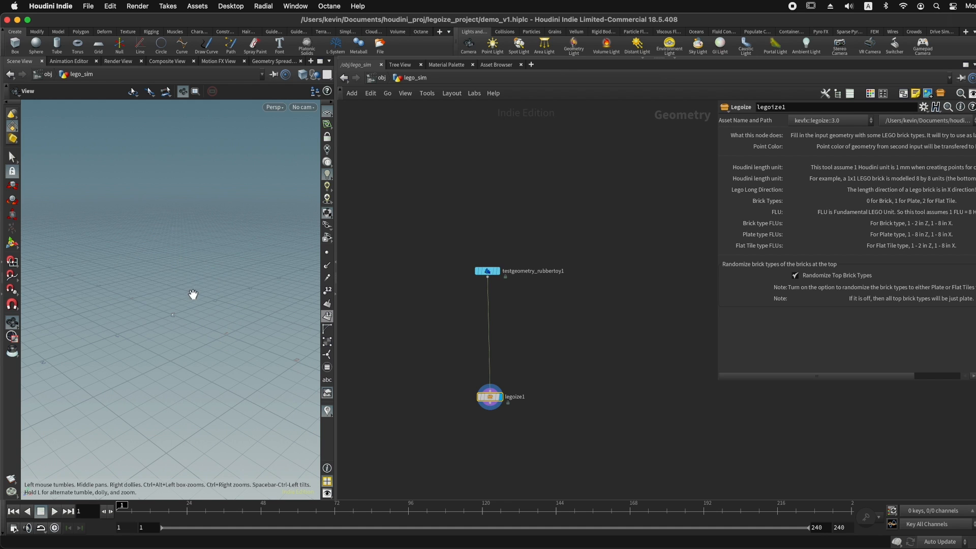
Step: Turn on point markers in the scene view and change its background to black
drag(202, 324, 155, 305)
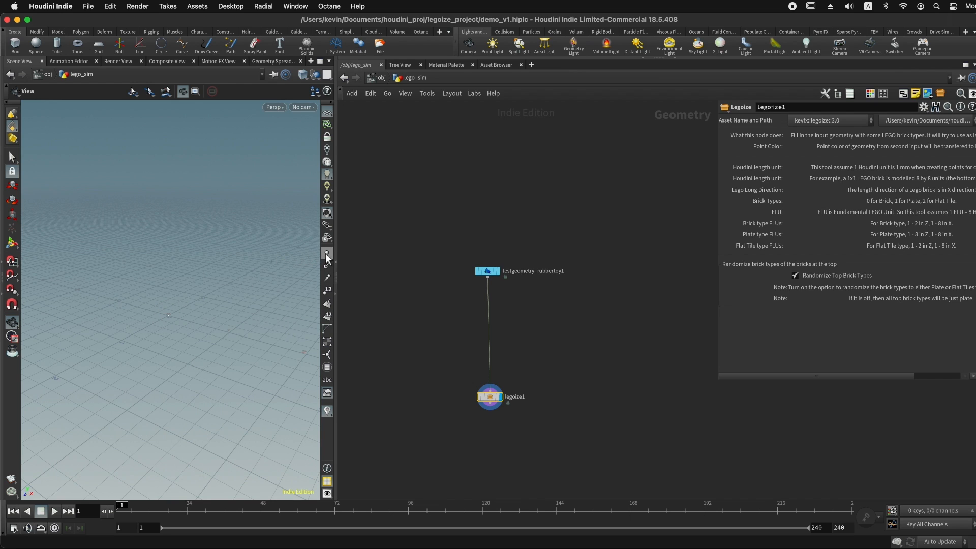
key(d)
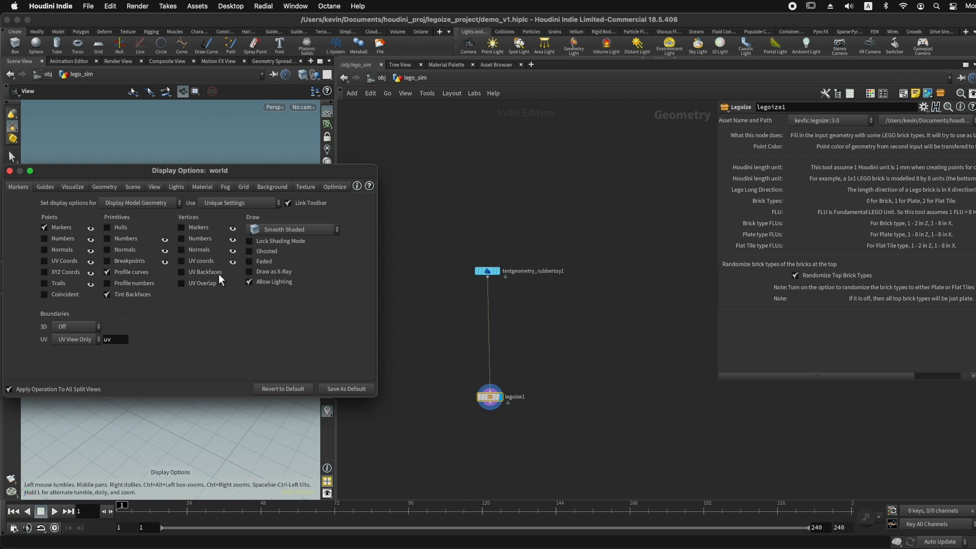
click(275, 186)
click(81, 203)
click(82, 226)
drag(49, 176, 127, 187)
click(87, 182)
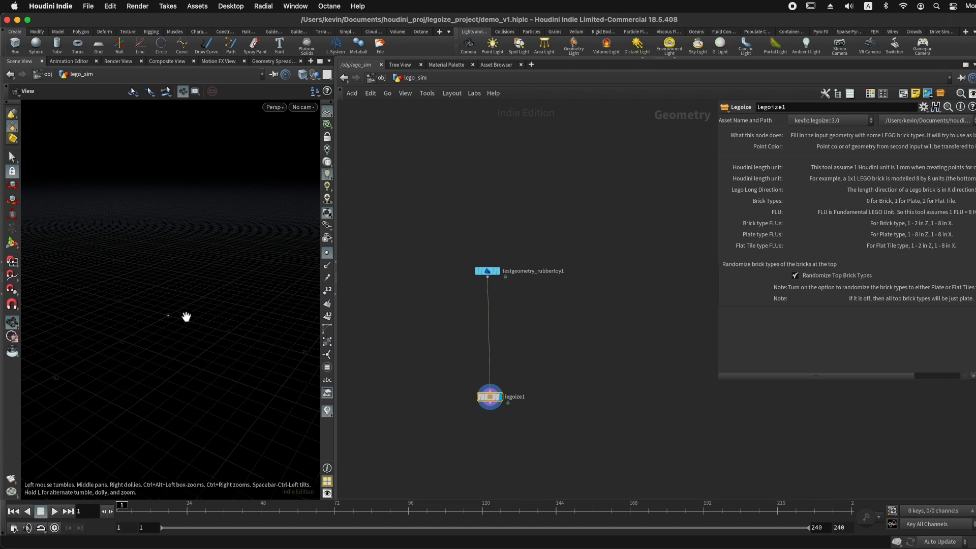
Step: Align and space the two nodes vertically, and set the rubber toy's Uniform Scale to 100
drag(489, 397, 489, 350)
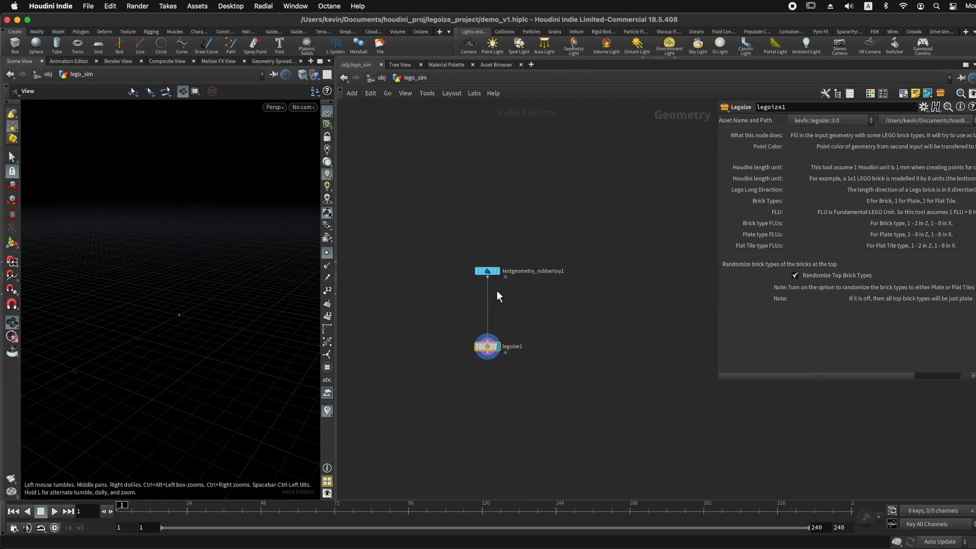
mouse_move(493, 274)
drag(494, 274, 487, 237)
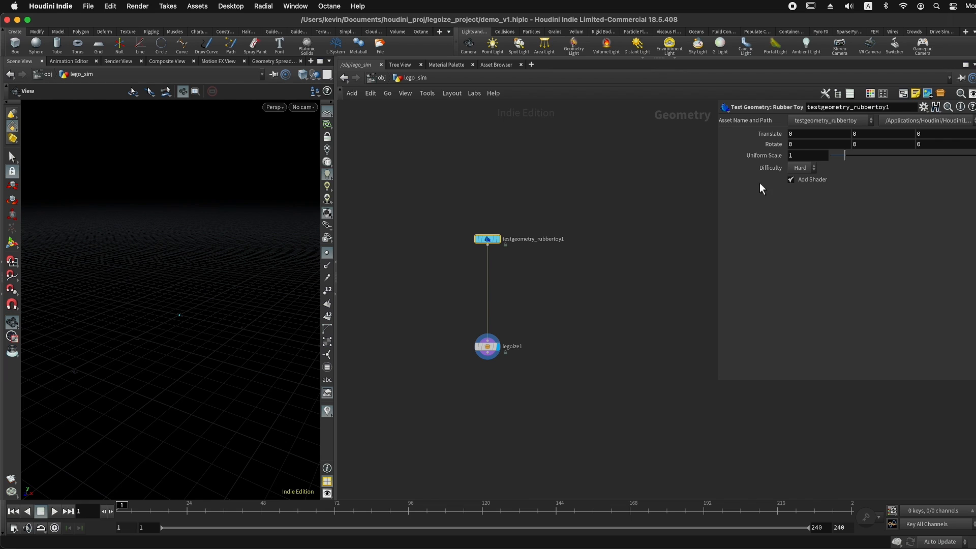
double_click(806, 158)
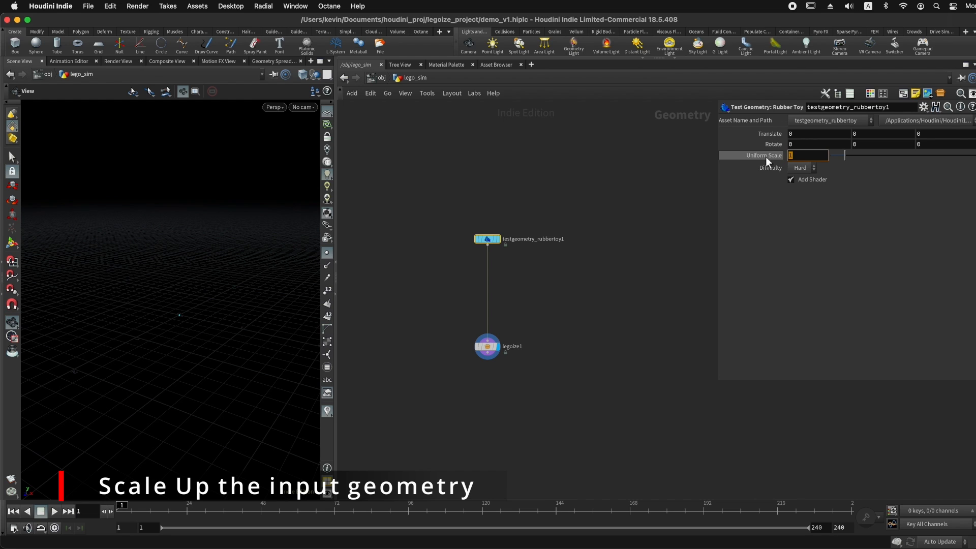
text(100)
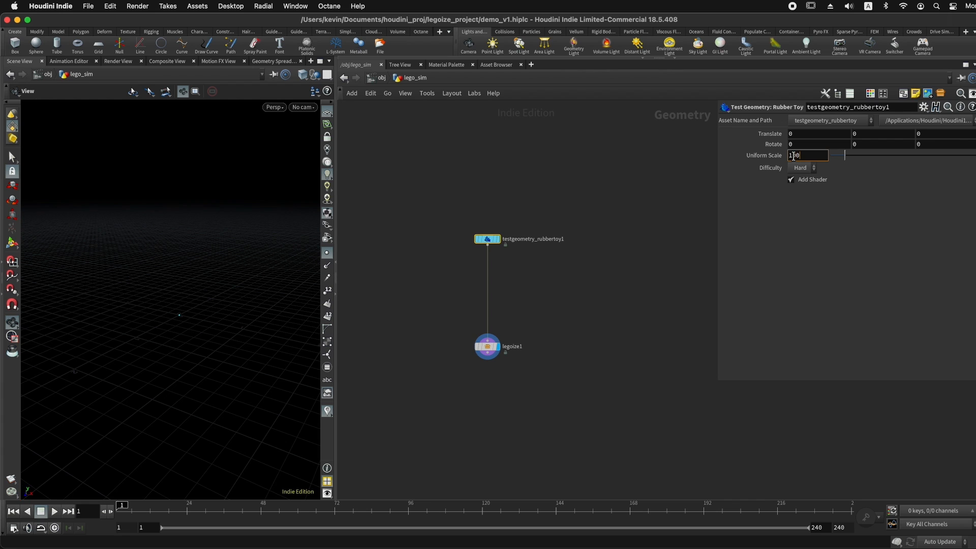
key(Return)
Step: Display the rubber toy node and frame the whole scaled-up toy in the scene view
key(r)
right_drag(246, 290, 60, 287)
right_drag(216, 283, 71, 288)
right_drag(218, 289, 84, 292)
drag(229, 301, 207, 289)
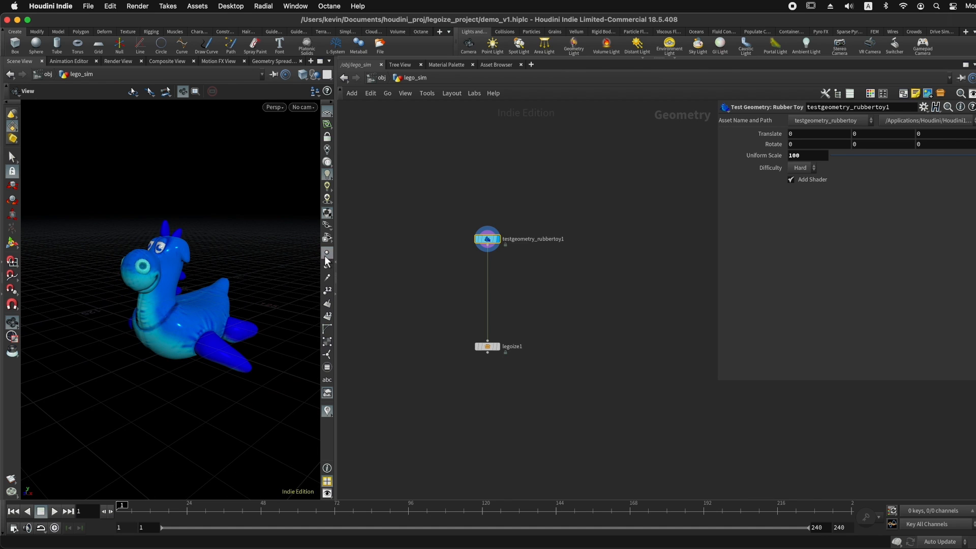
mouse_move(206, 312)
mouse_down()
mouse_move(202, 324)
mouse_move(205, 305)
mouse_up()
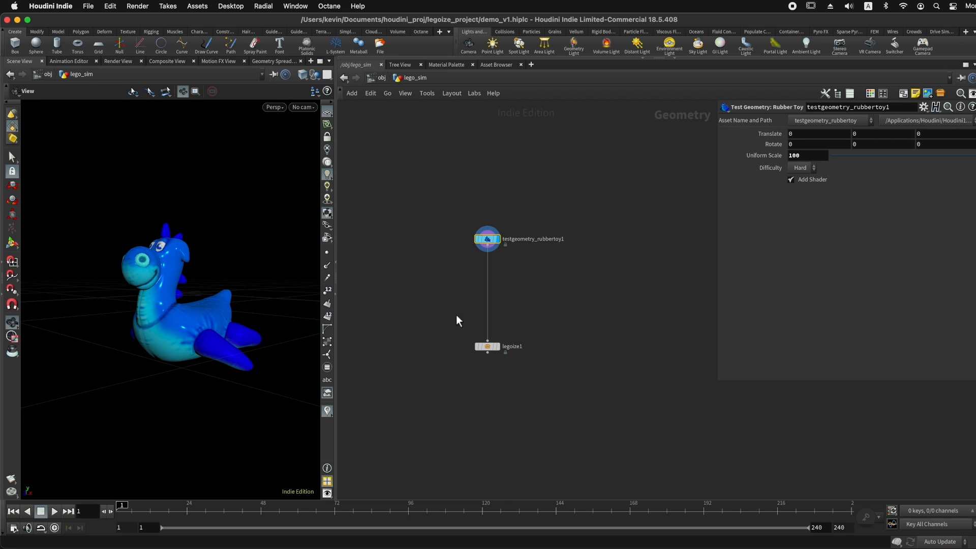
Step: Display the Legoize node's output and examine its generated points from several angles
click(486, 346)
drag(489, 347, 490, 350)
drag(438, 316, 537, 368)
key(r)
mouse_move(161, 322)
mouse_down()
mouse_move(200, 344)
mouse_move(224, 323)
mouse_move(157, 322)
mouse_up()
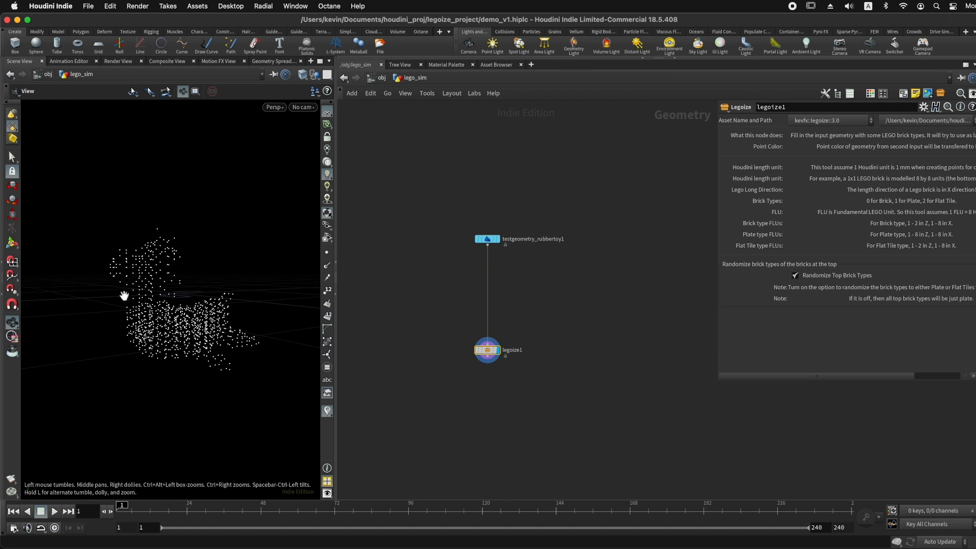
drag(161, 276, 142, 270)
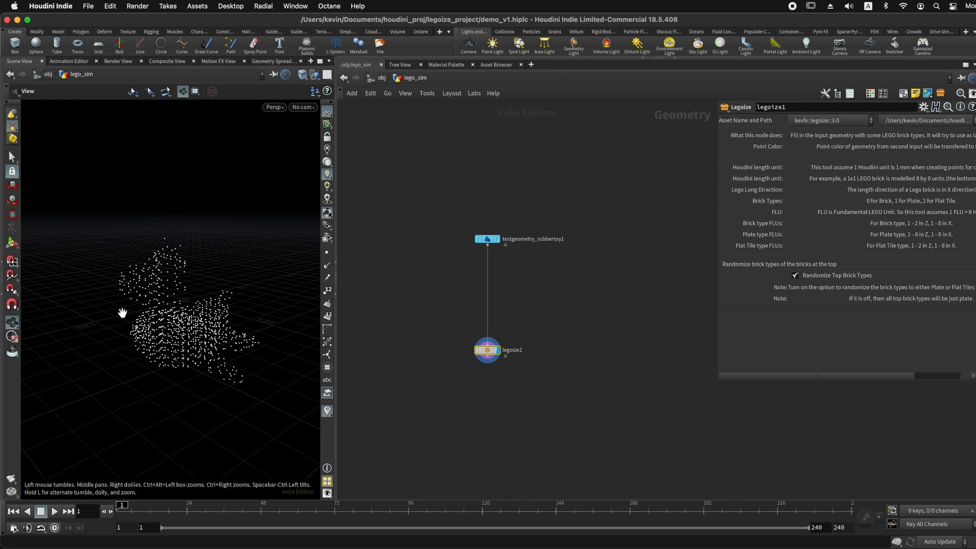
drag(183, 320, 161, 322)
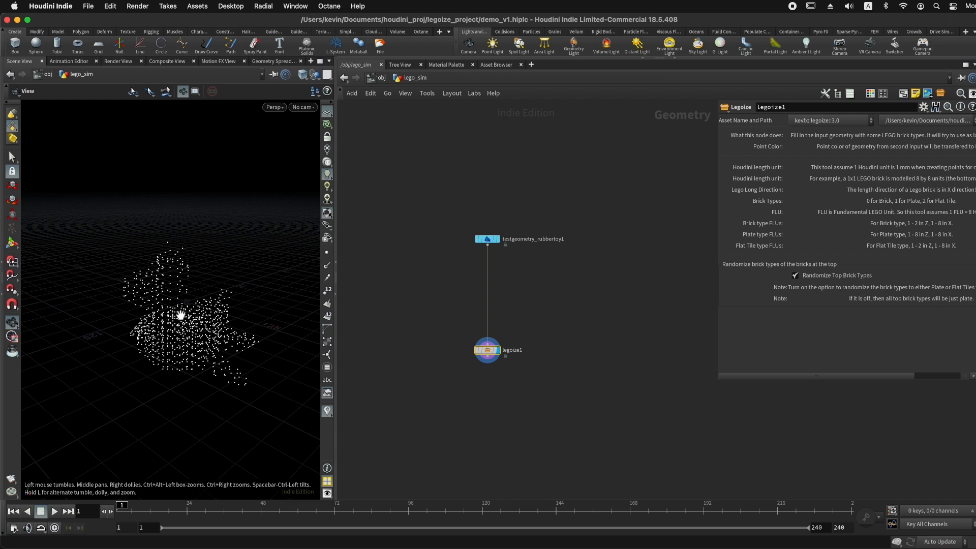
drag(180, 315, 168, 351)
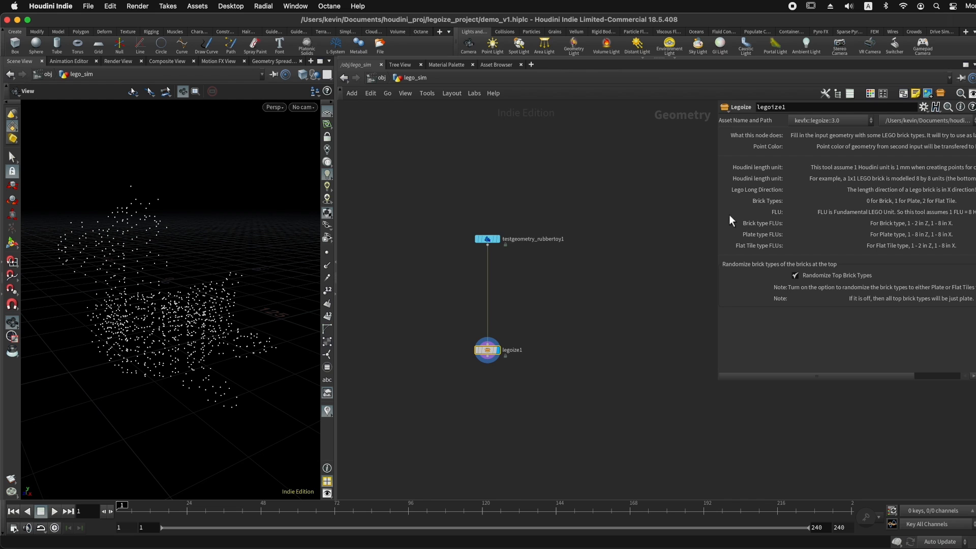
Step: Widen the Legoize parameter area and compare its brick type notes with the points in the scene view
drag(717, 215, 659, 222)
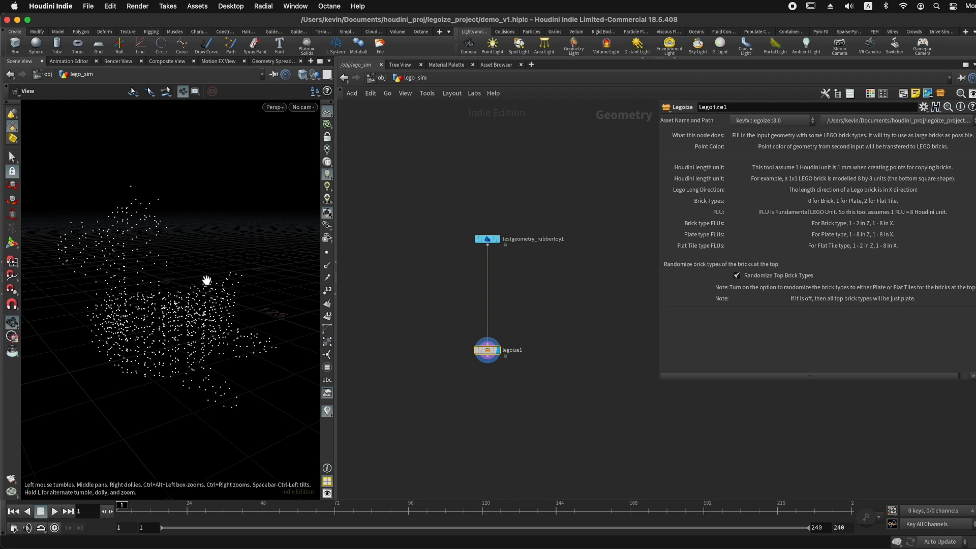
drag(204, 319, 279, 283)
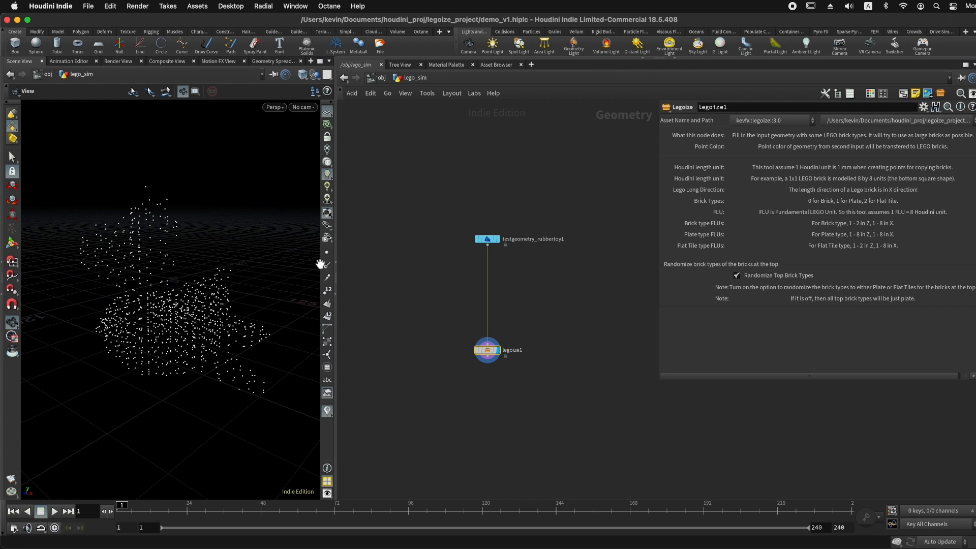
drag(492, 353, 491, 357)
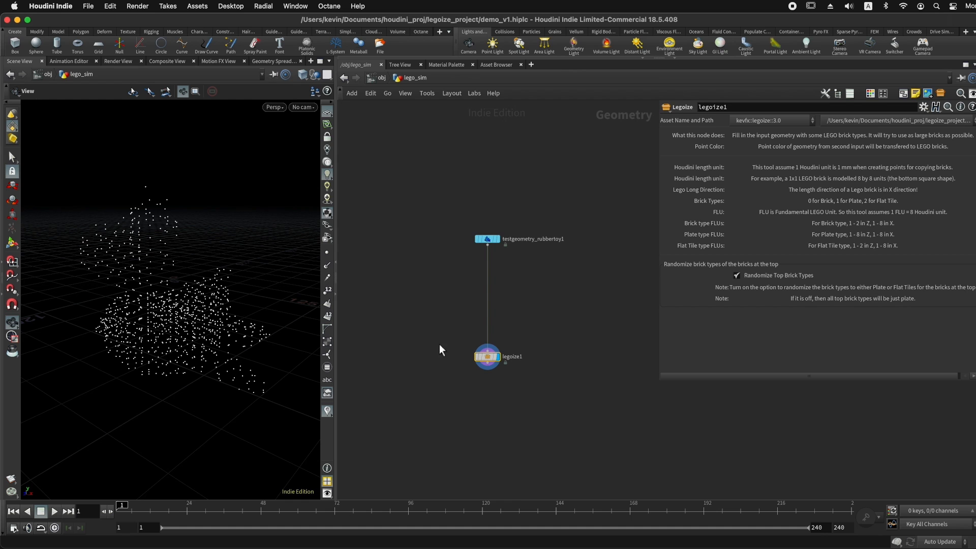
drag(152, 328, 214, 333)
Step: Display the rubber toy node again and examine the coloring of its textured surface
click(487, 238)
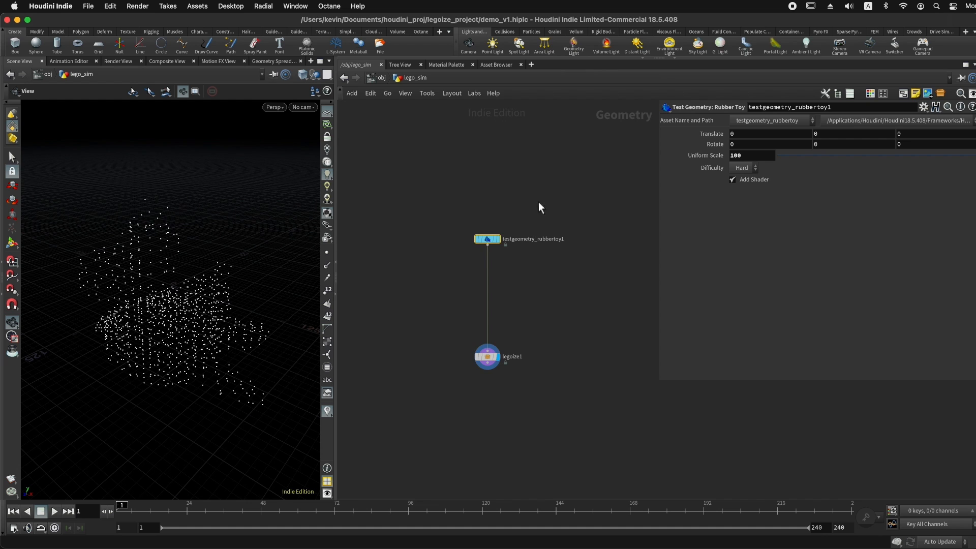
click(497, 239)
drag(179, 310, 99, 334)
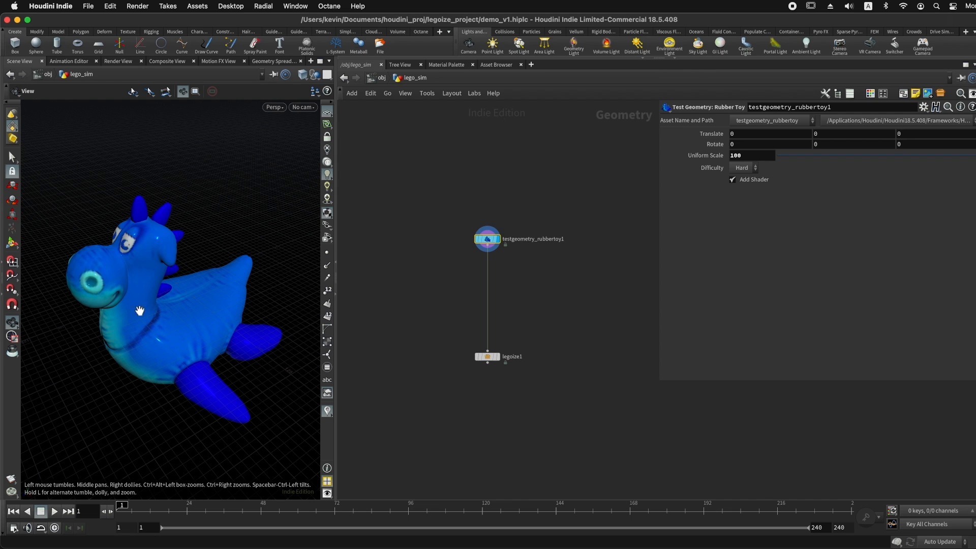
Step: Insert an Attribute from Map node on the wire between the rubber toy and Legoize nodes
key(Tab)
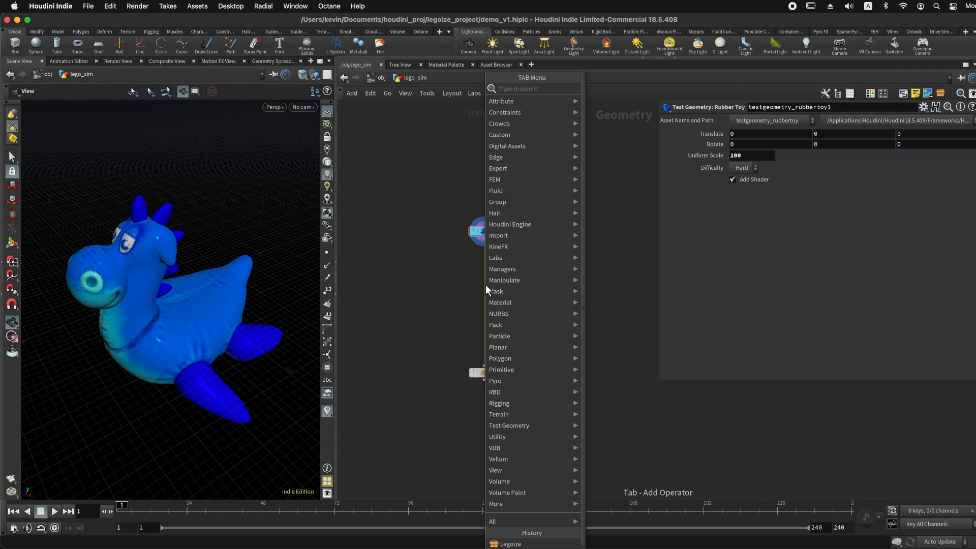
text(a from map)
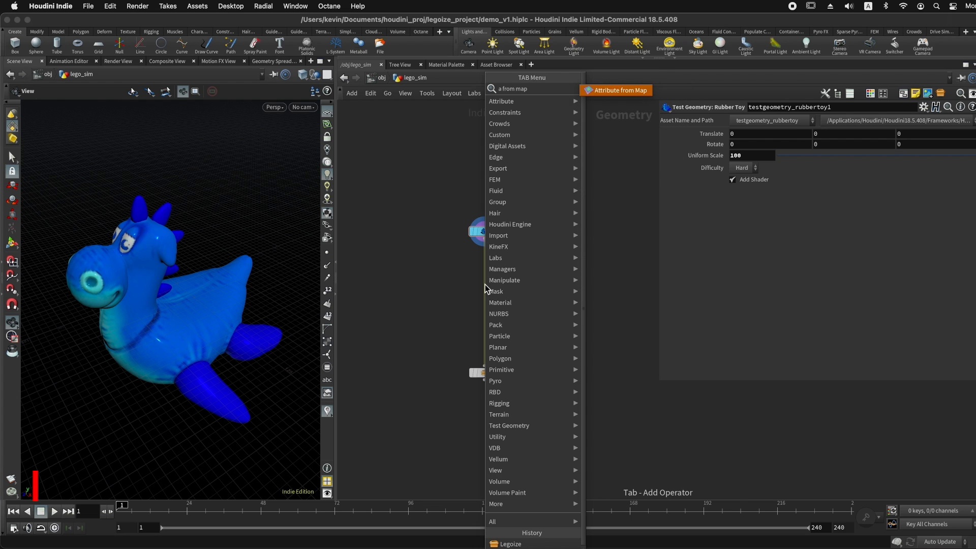
key(Return)
click(485, 285)
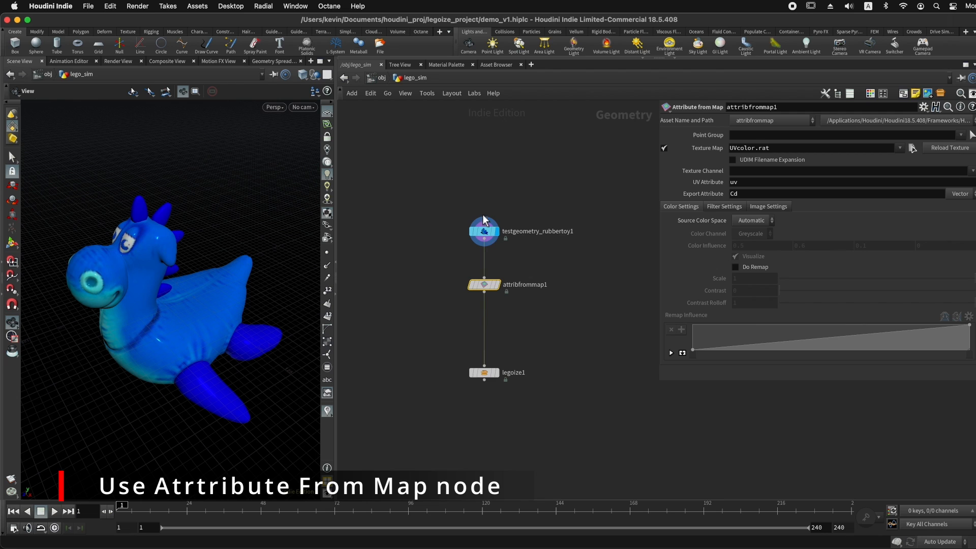
Step: Allow editing of the contents of the testgeometry_rubbertoy1 asset
click(497, 285)
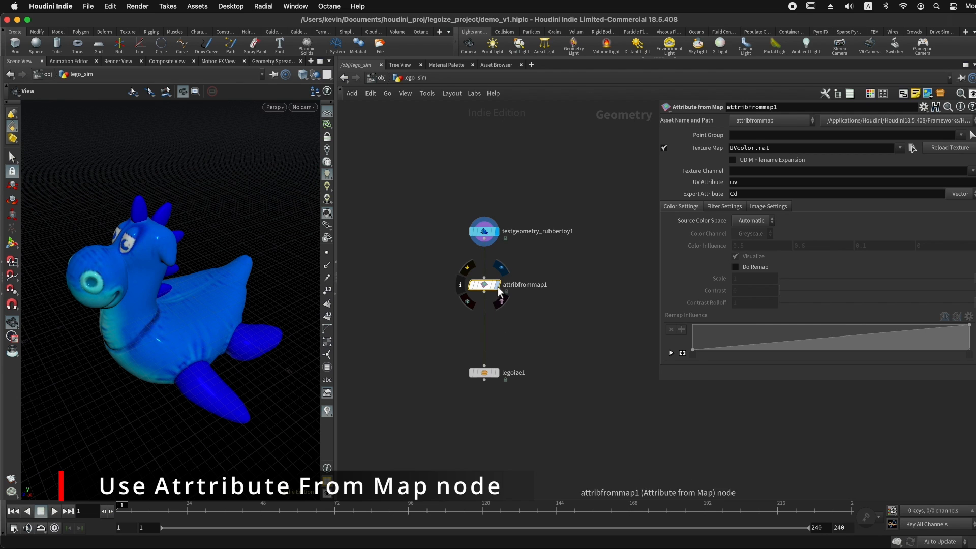
click(502, 233)
click(495, 231)
right_click(484, 233)
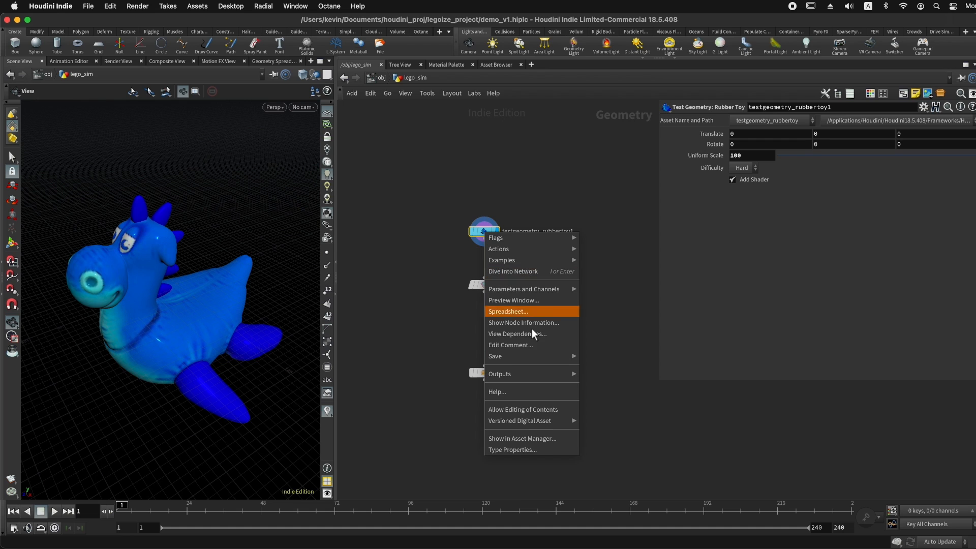
click(518, 409)
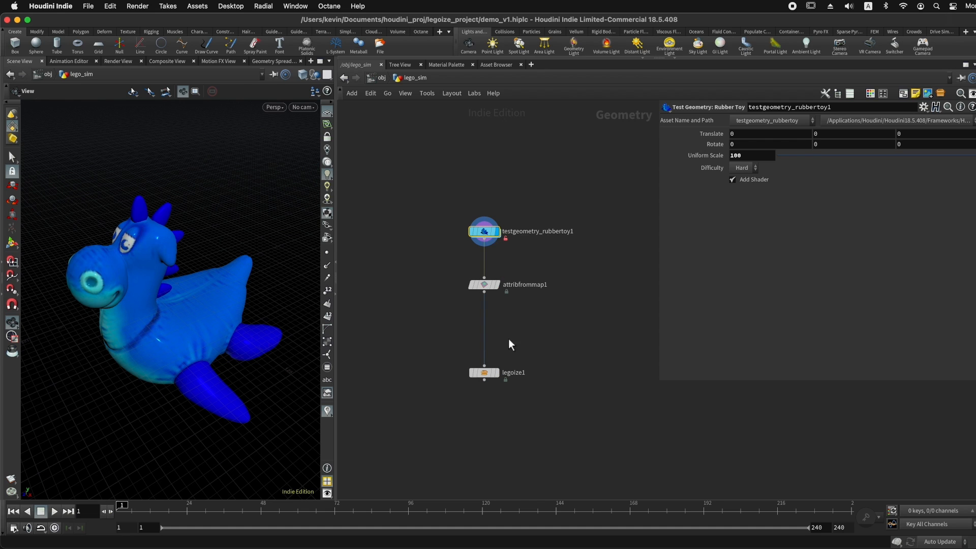
right_click(483, 233)
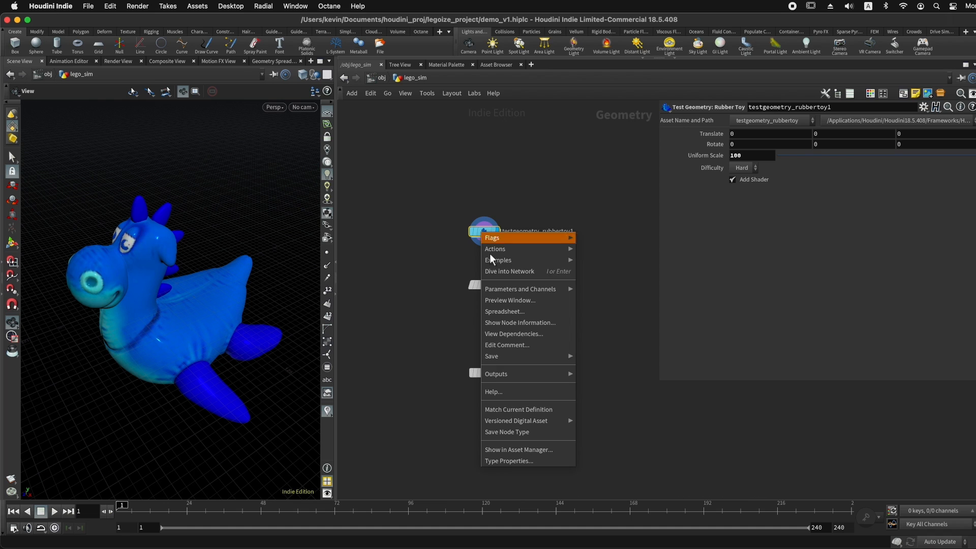
click(625, 389)
Step: Go inside the rubber toy asset and open its shopnet1 material network containing ToyShader
double_click(485, 233)
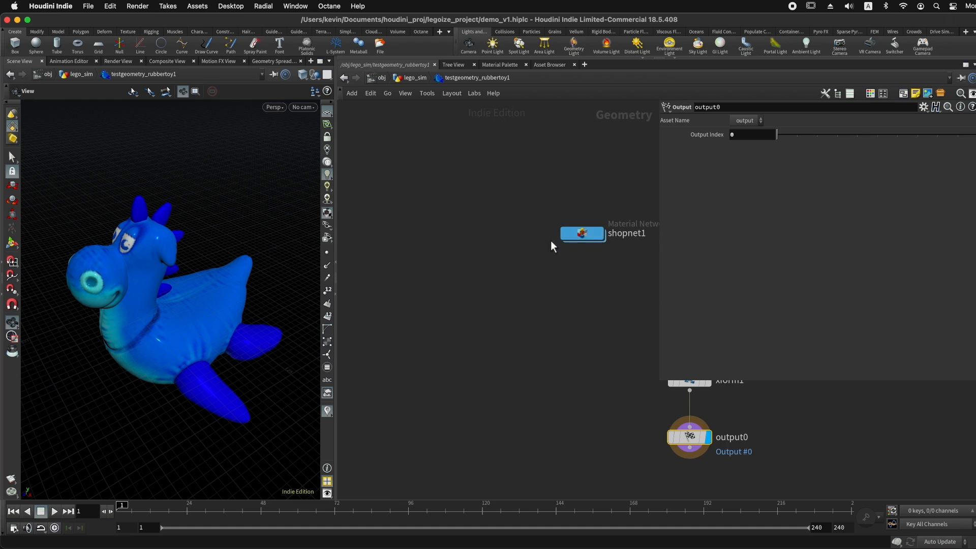
drag(591, 223, 558, 217)
drag(444, 218, 413, 223)
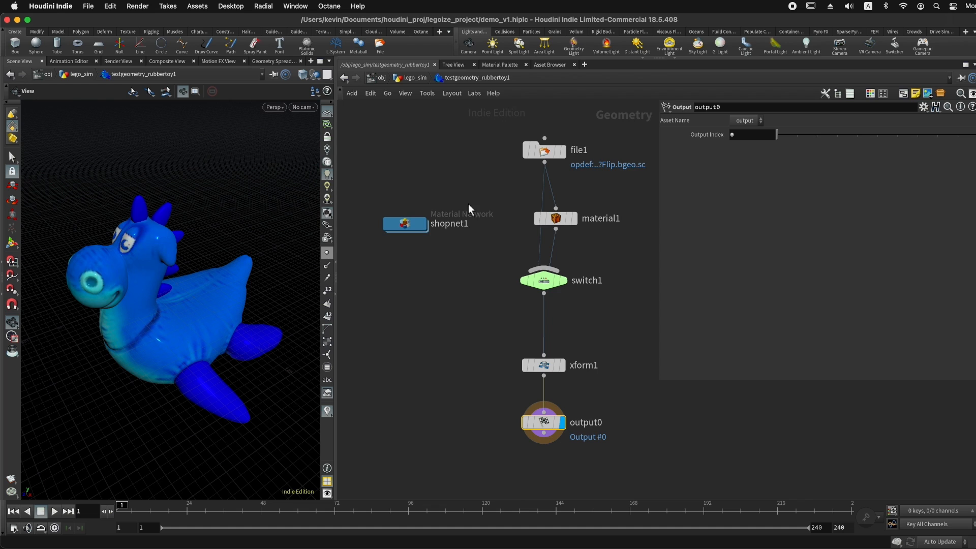
double_click(409, 225)
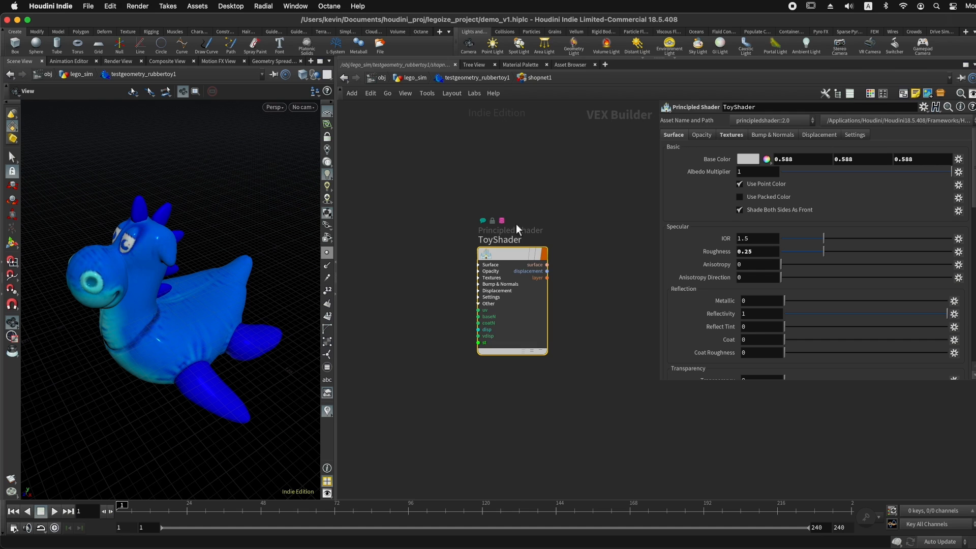
middle_drag(588, 278, 538, 255)
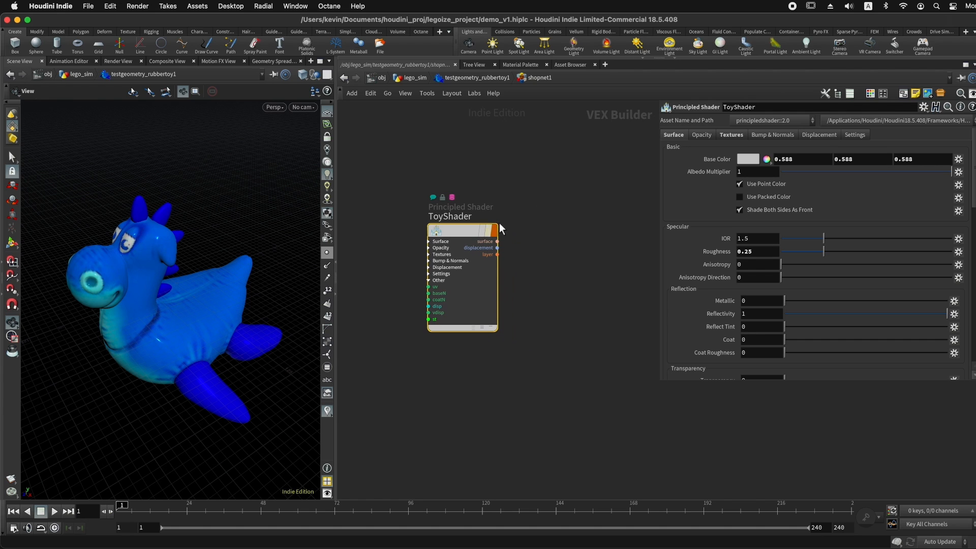
Step: Copy the base color texture path opdef:../..?toylowres.jpg from the ToyShader's texture settings
click(732, 136)
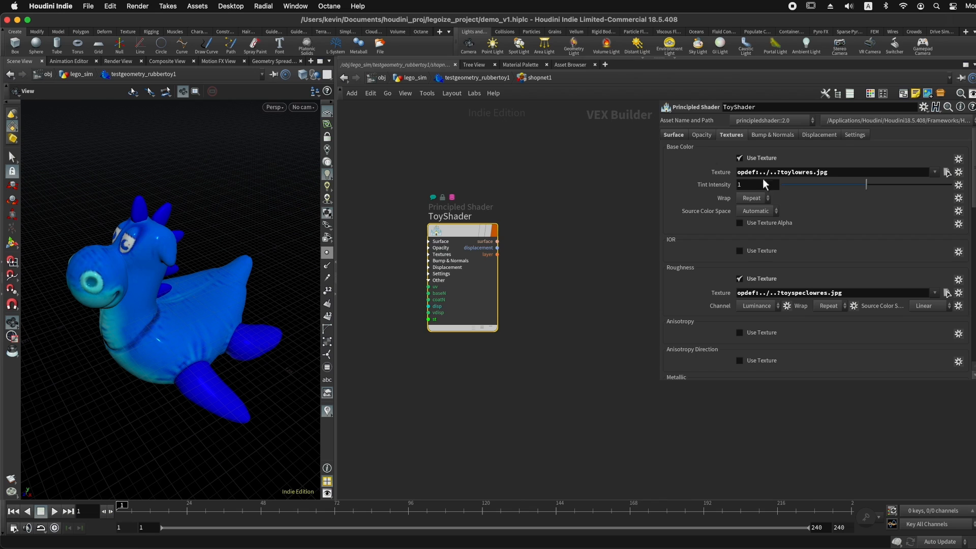
drag(843, 175, 730, 176)
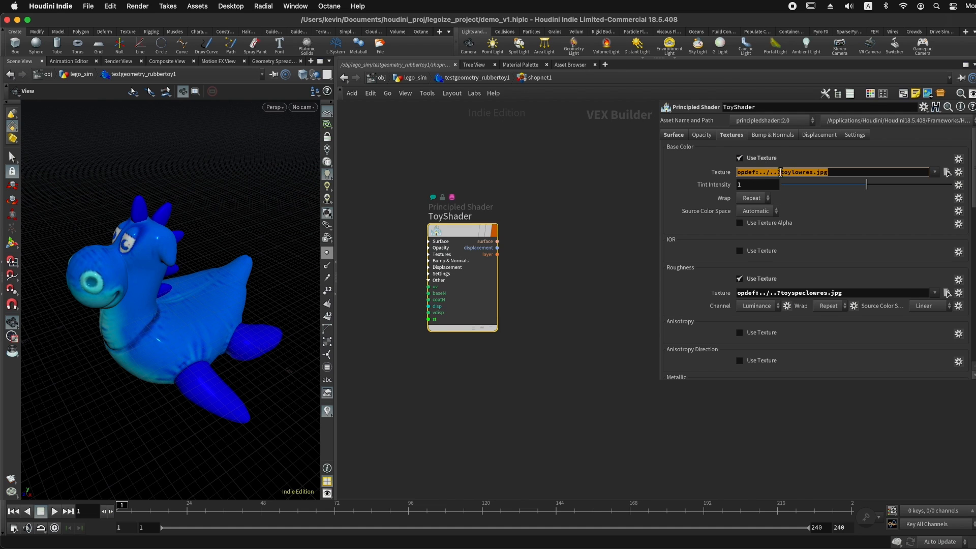
click(834, 174)
double_click(831, 174)
key(super+c)
Step: Return to the lego_sim network and display the Attribute from Map node
click(469, 79)
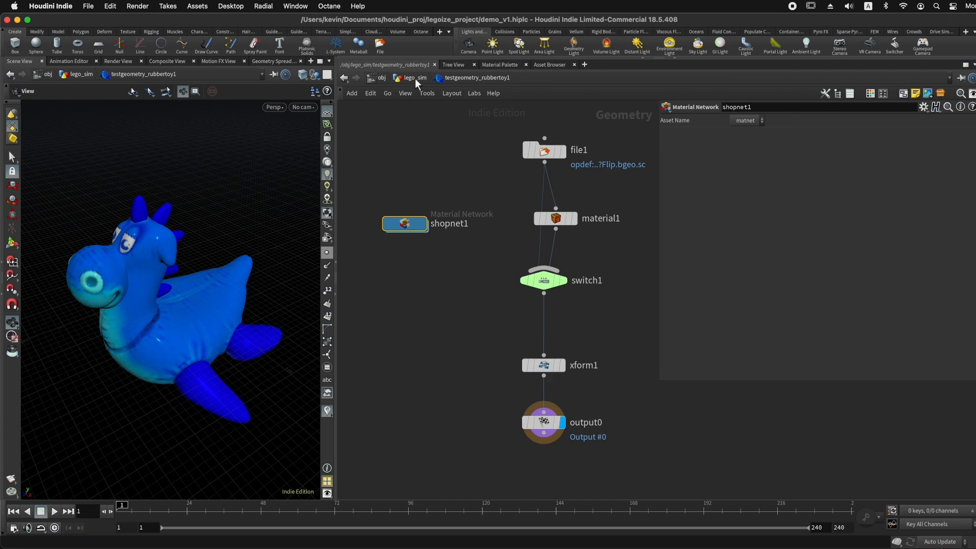
click(419, 78)
key(h)
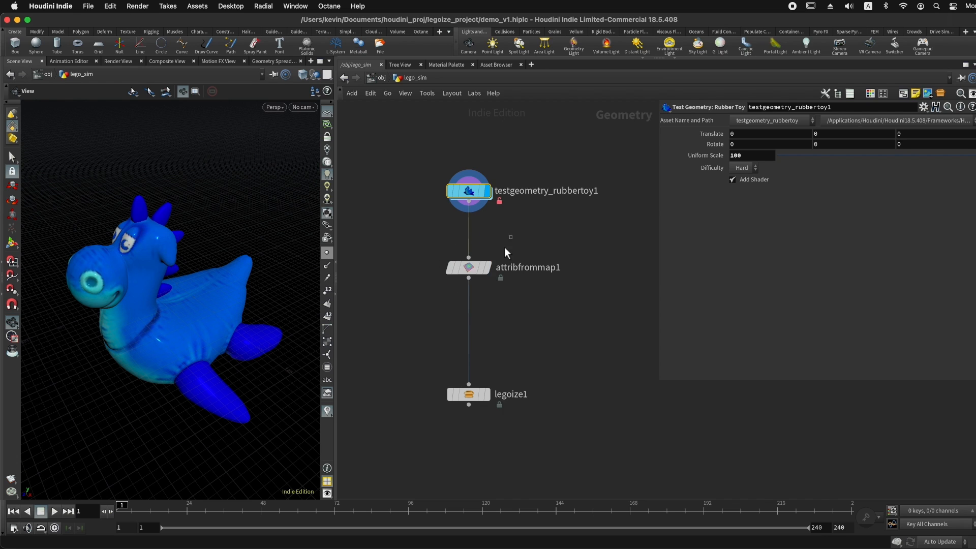
click(473, 267)
click(487, 267)
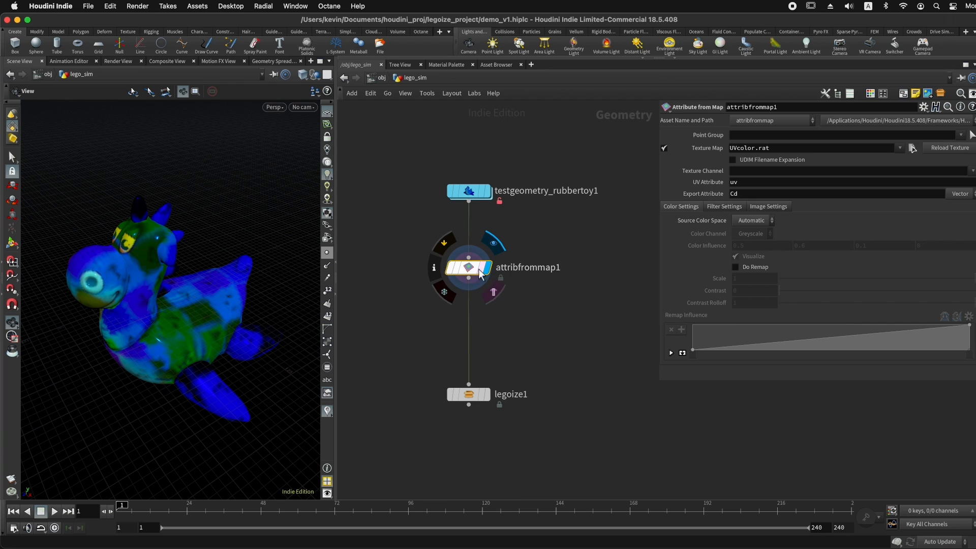
Step: Paste the copied path into the Attribute from Map node's Texture Map and shorten it to opdef:../?toylowres.jpg
click(779, 148)
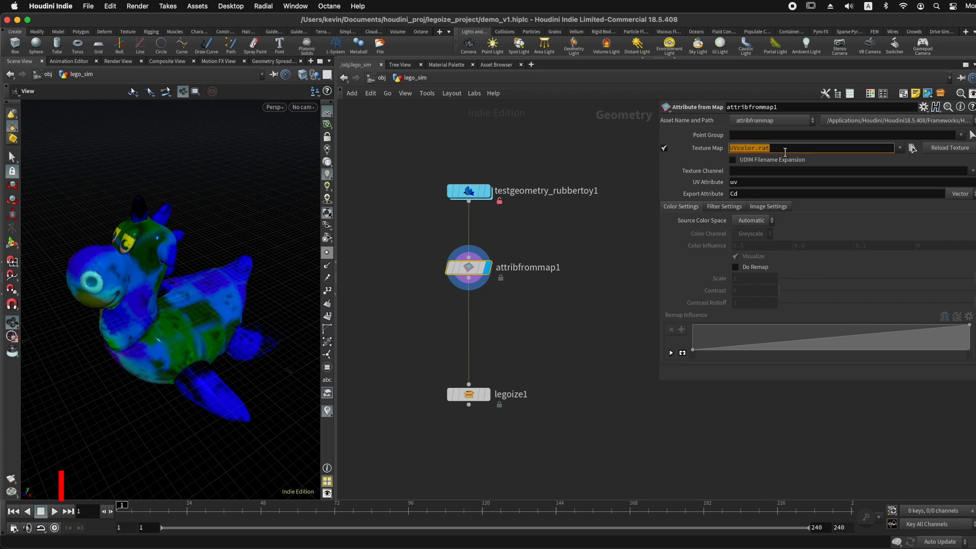
key(super+v)
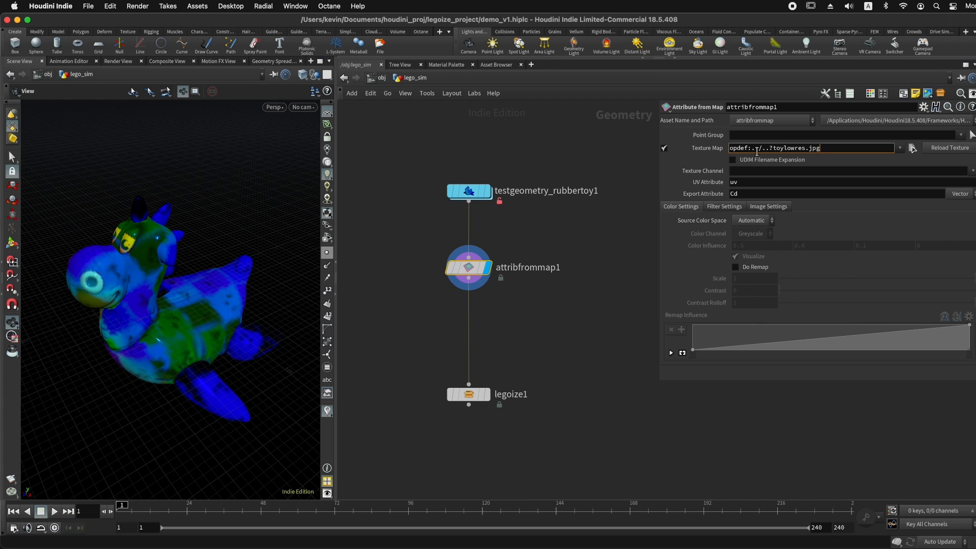
drag(754, 149, 771, 151)
key(BackSpace)
key(BackSpace)
key(BackSpace)
key(BackSpace)
key(BackSpace)
text(../)
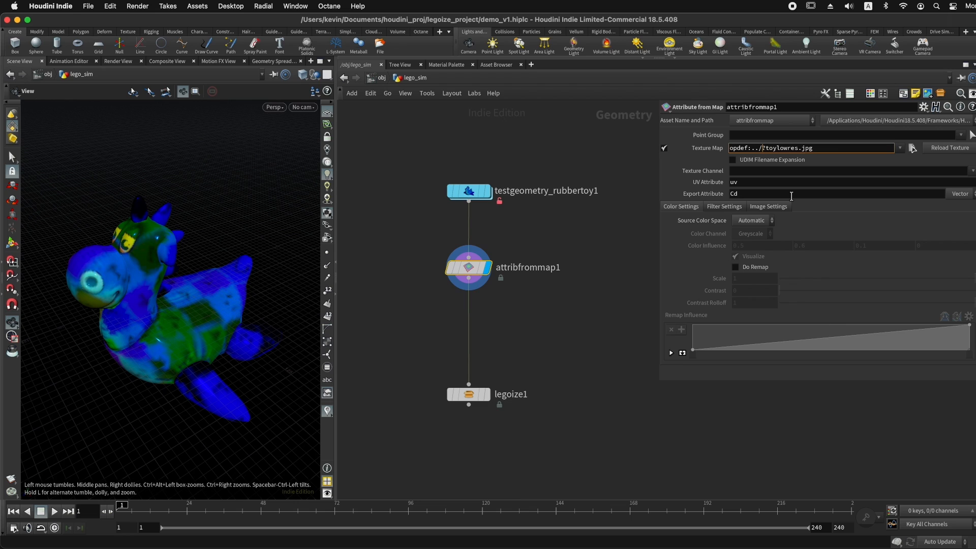
Step: Insert testgeometry_rubbertoy1 into the Texture Map path, making it opdef:../testgeometry_rubbertoy1?toylowres.jpg
text(testgeometry_rubbertoy1)
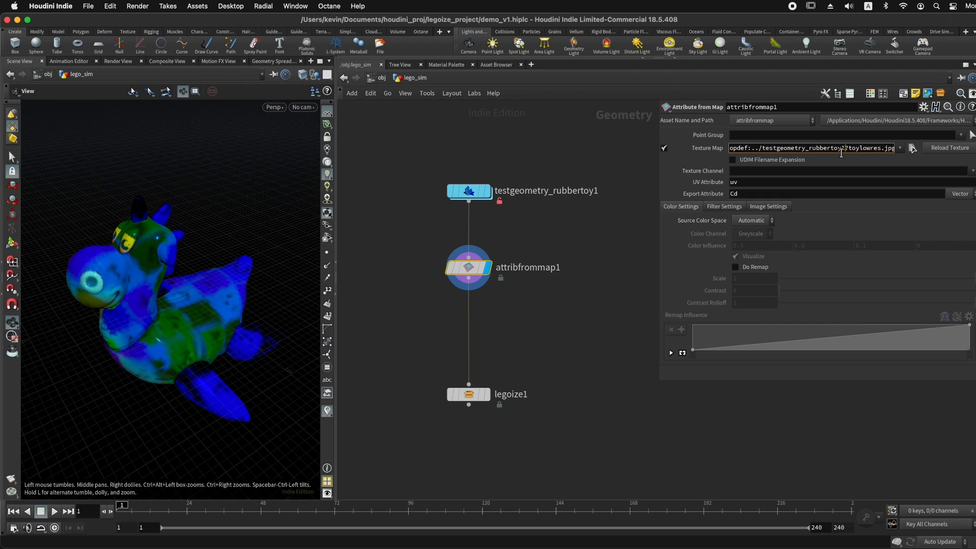
drag(845, 147, 762, 148)
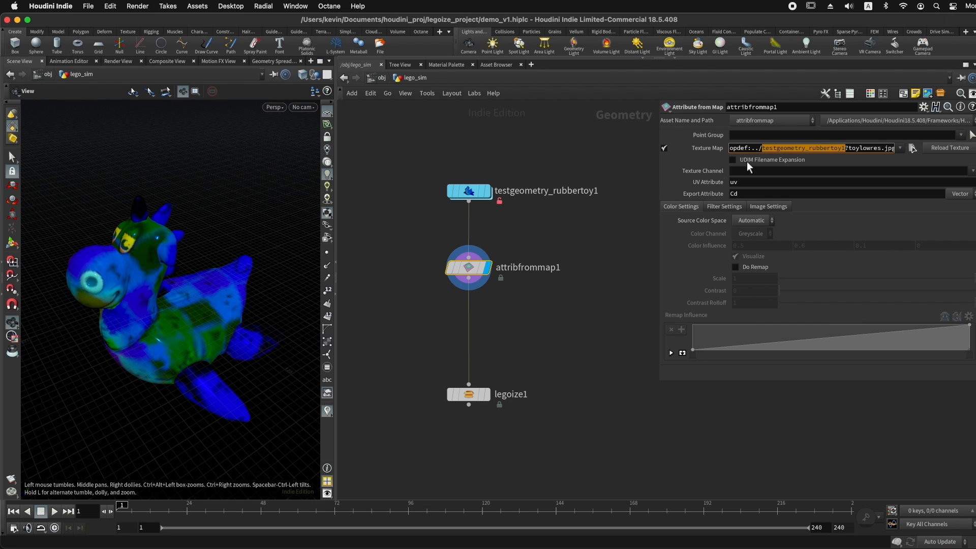
click(469, 192)
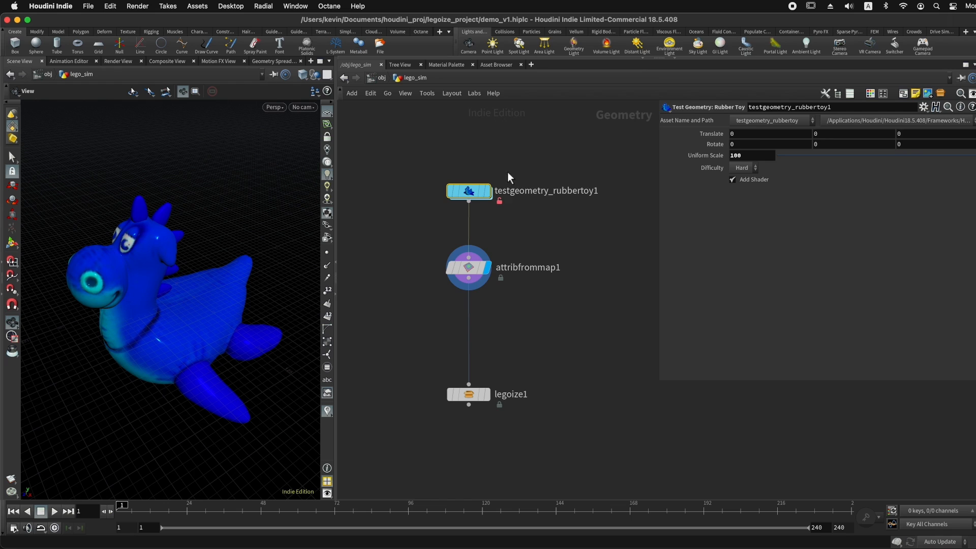
click(465, 266)
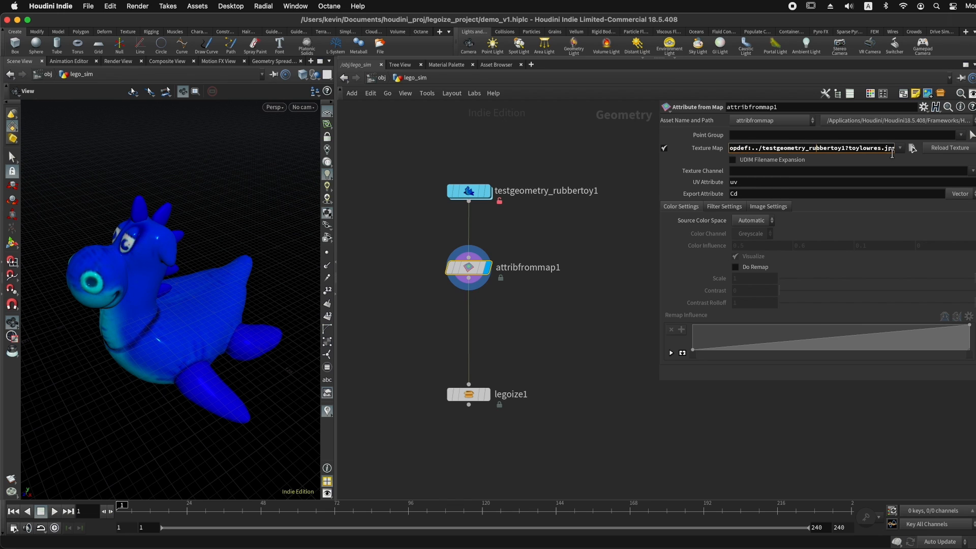
click(912, 148)
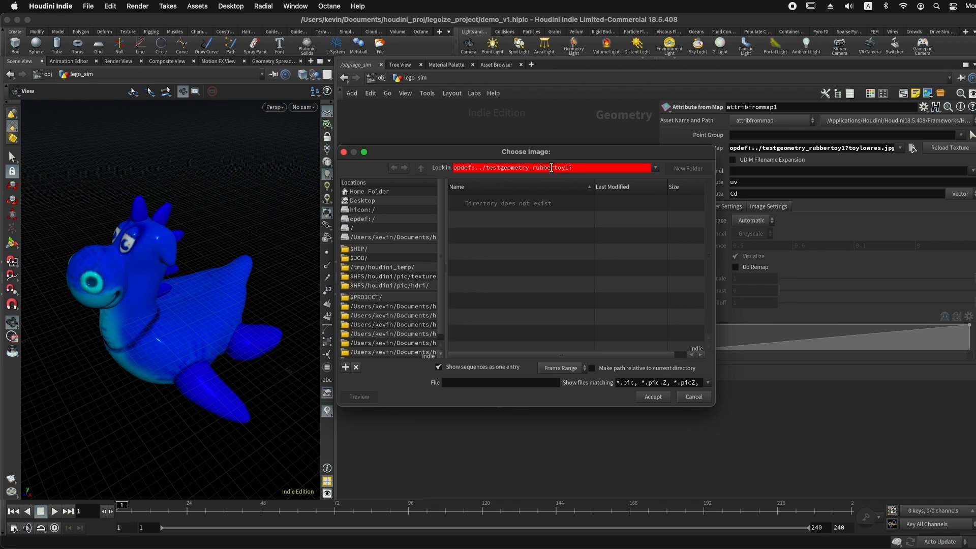
drag(509, 155, 614, 145)
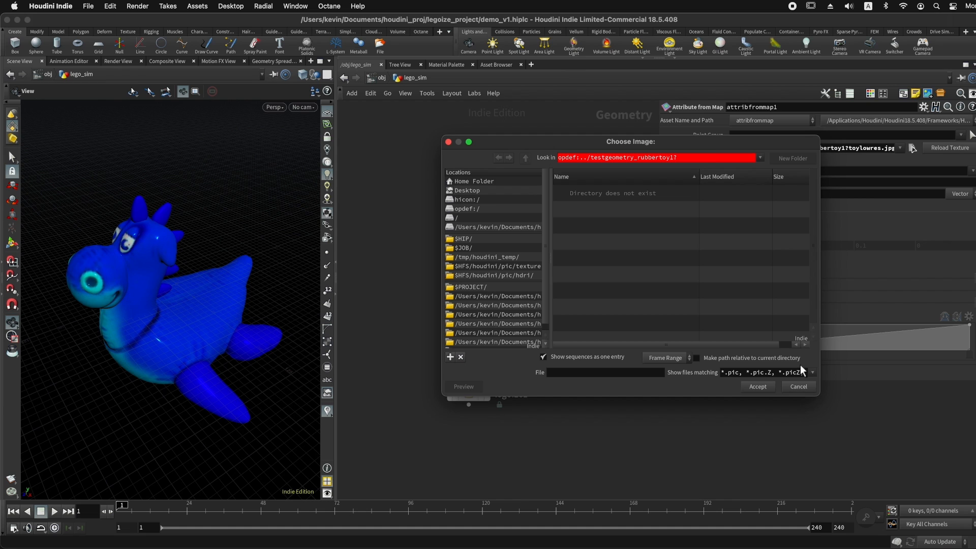
click(798, 386)
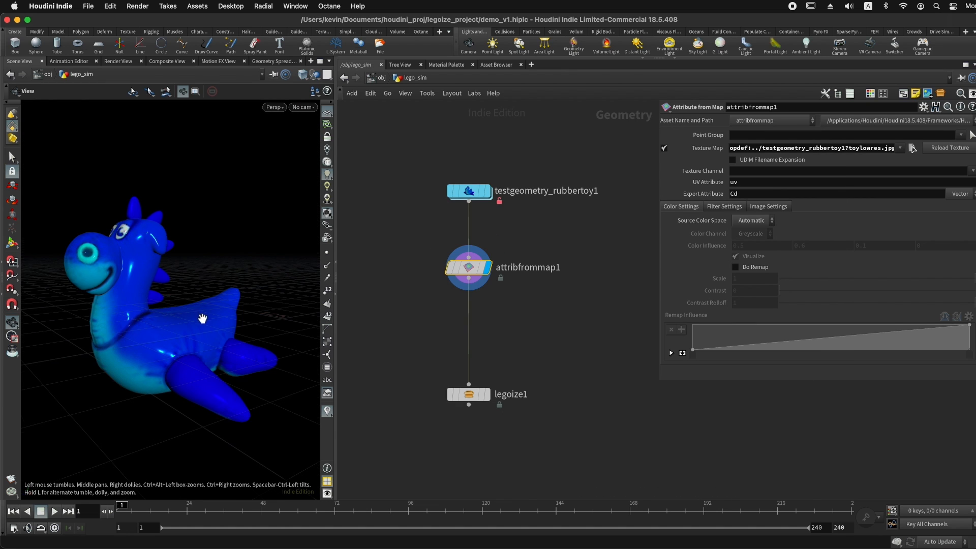
Step: Compare the shaded colors of the Attribute from Map output with the original rubber toy
drag(200, 320, 201, 327)
scroll(208, 315, up, 5)
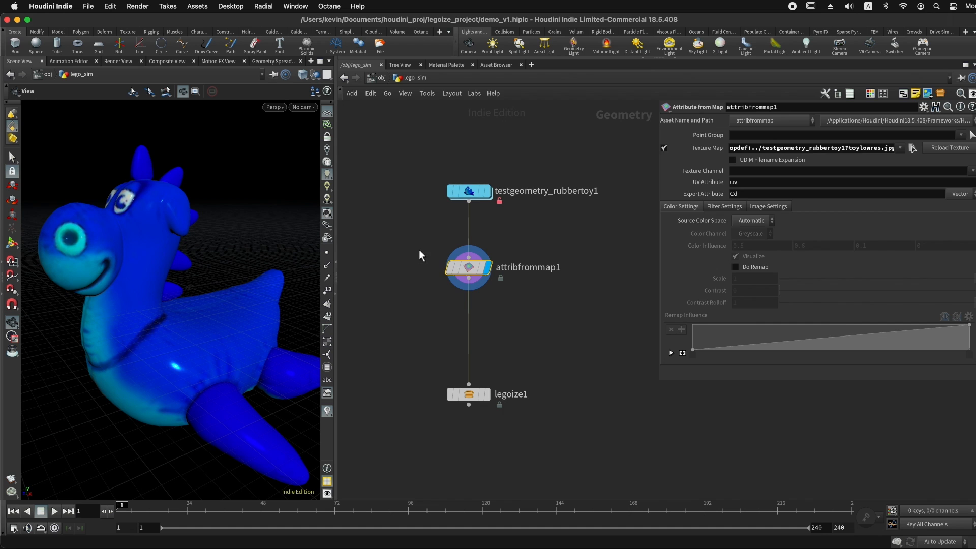
click(452, 192)
key(r)
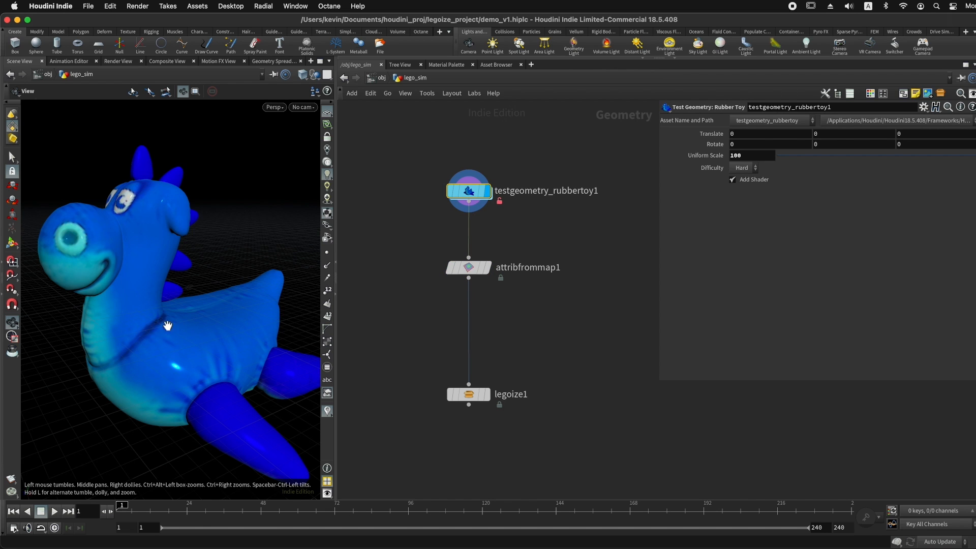
drag(188, 316, 488, 290)
key(r)
Step: Switch the viewport to wireframe and compare the point colors of the rubber toy and Attribute from Map nodes
mouse_move(153, 352)
mouse_down()
mouse_move(179, 327)
mouse_move(197, 353)
mouse_move(203, 337)
mouse_move(148, 362)
mouse_up()
scroll(187, 292, up, 5)
key(w)
drag(242, 310, 253, 342)
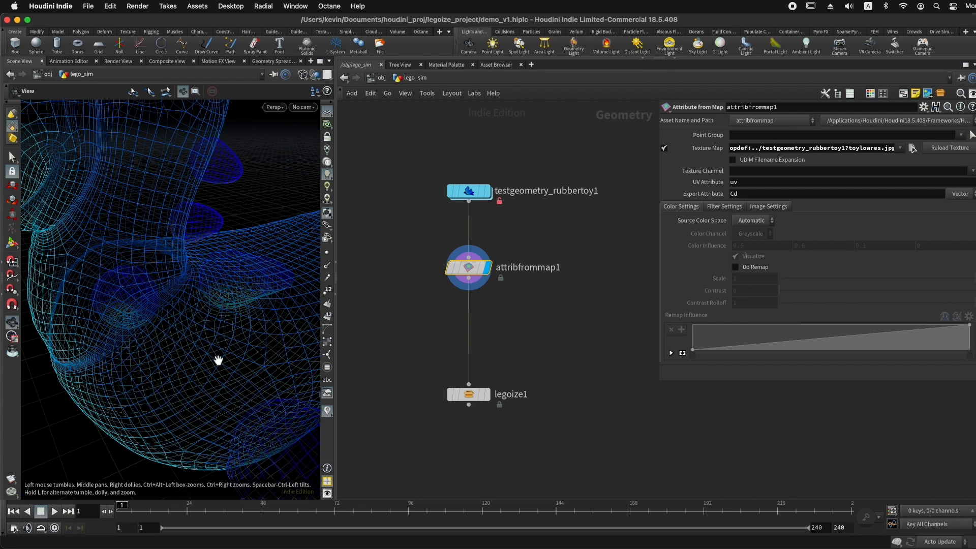
drag(506, 169, 435, 218)
key(r)
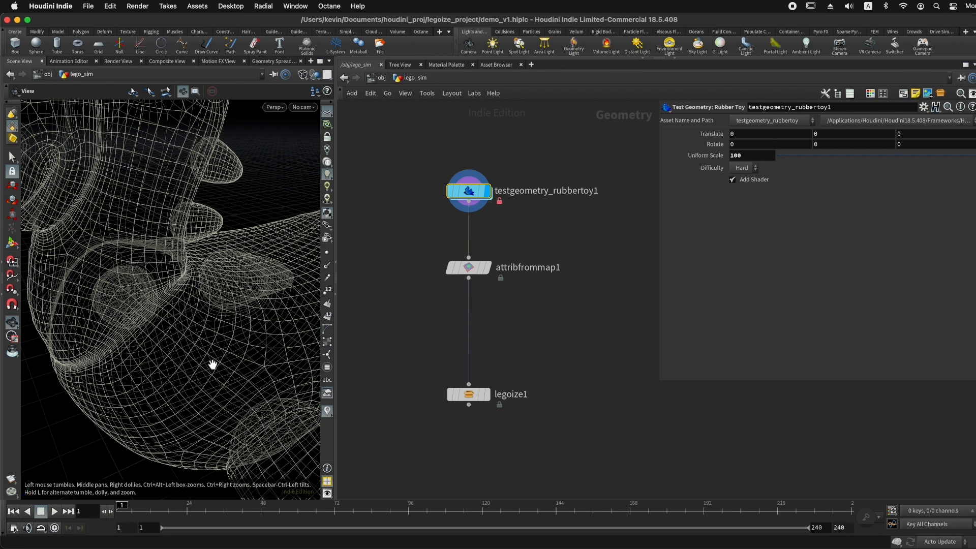
click(465, 268)
key(r)
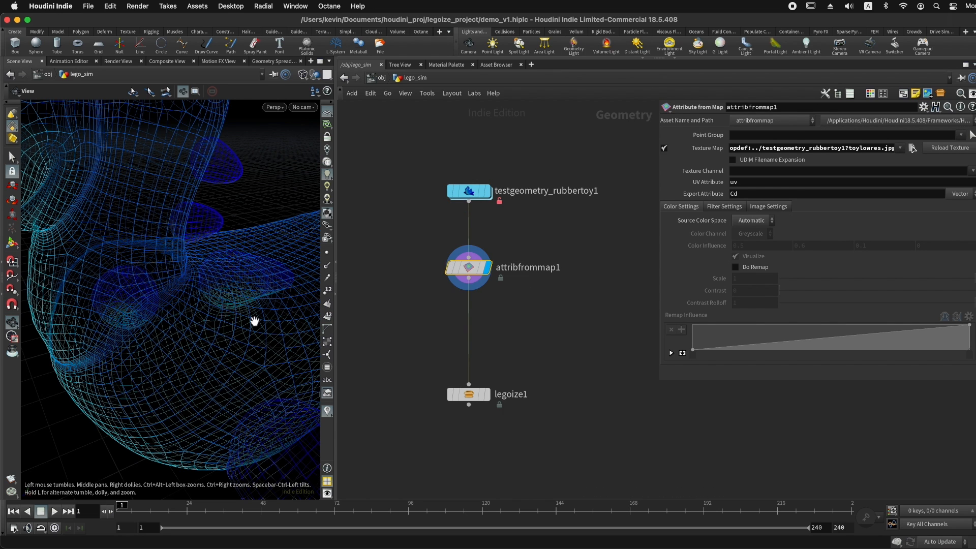
Step: Move the Attribute from Map node down and insert a Subdivide node between it and the rubber toy
drag(478, 275, 478, 348)
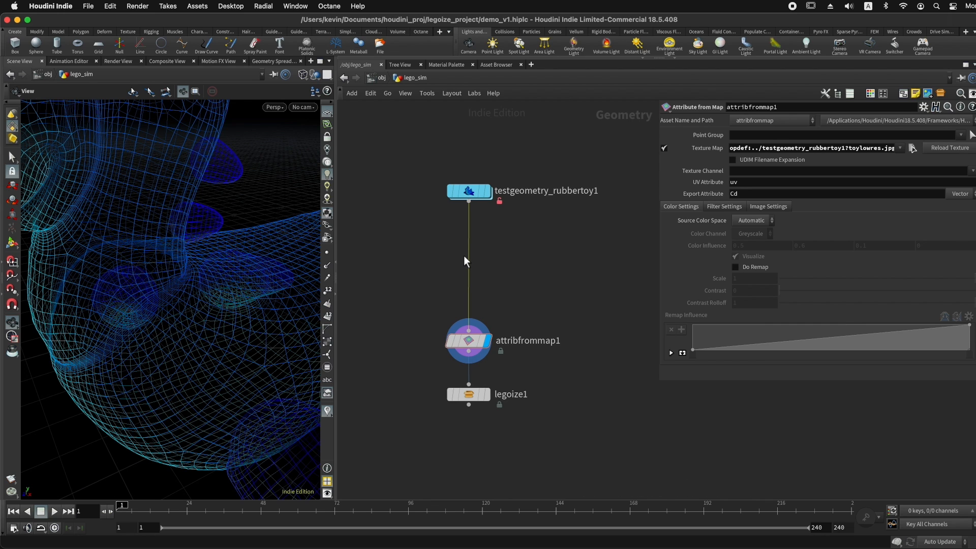
key(Tab)
text(sub)
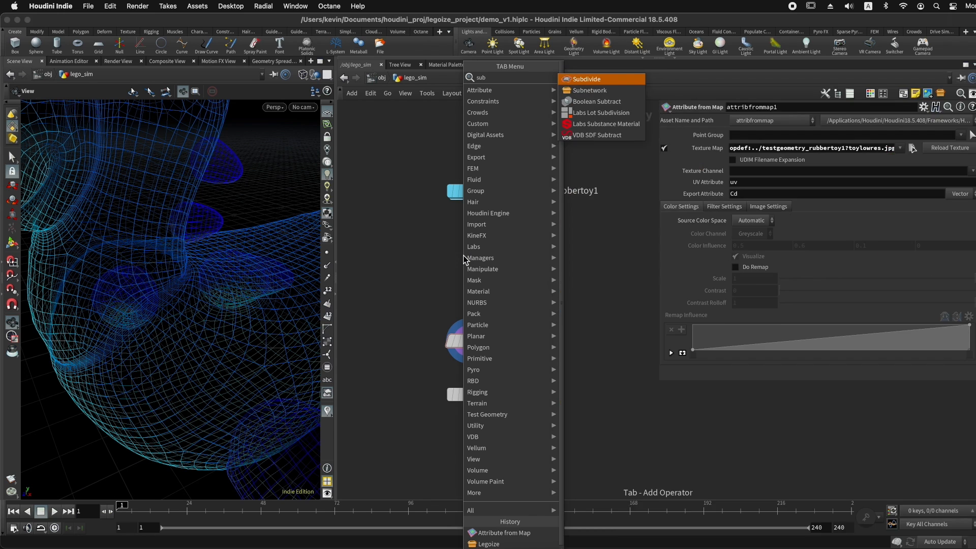
key(Return)
click(464, 255)
mouse_move(229, 316)
mouse_down()
mouse_move(246, 322)
mouse_move(217, 322)
mouse_up()
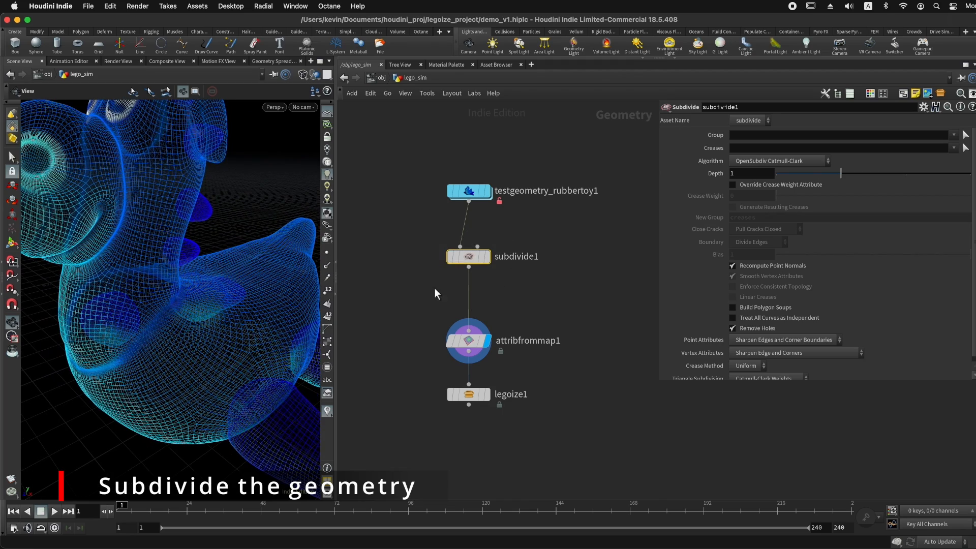
Step: Compare the wireframe density of the rubber toy and Subdivide nodes, ending with the Attribute from Map node displayed
click(487, 256)
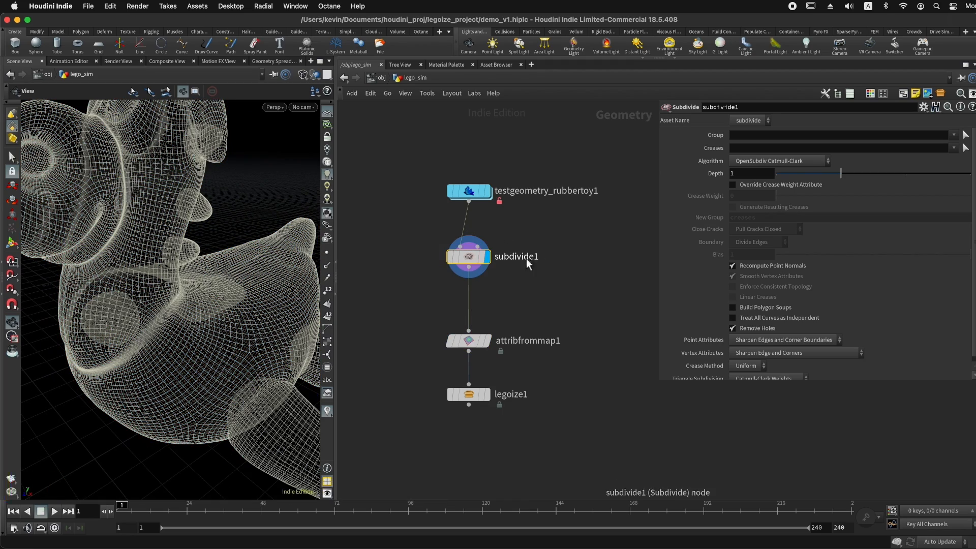
click(487, 191)
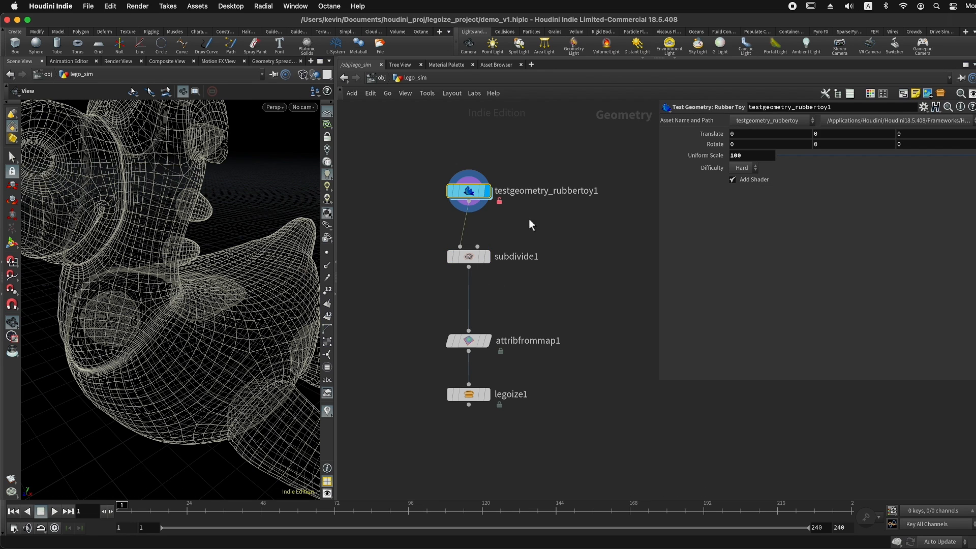
click(487, 256)
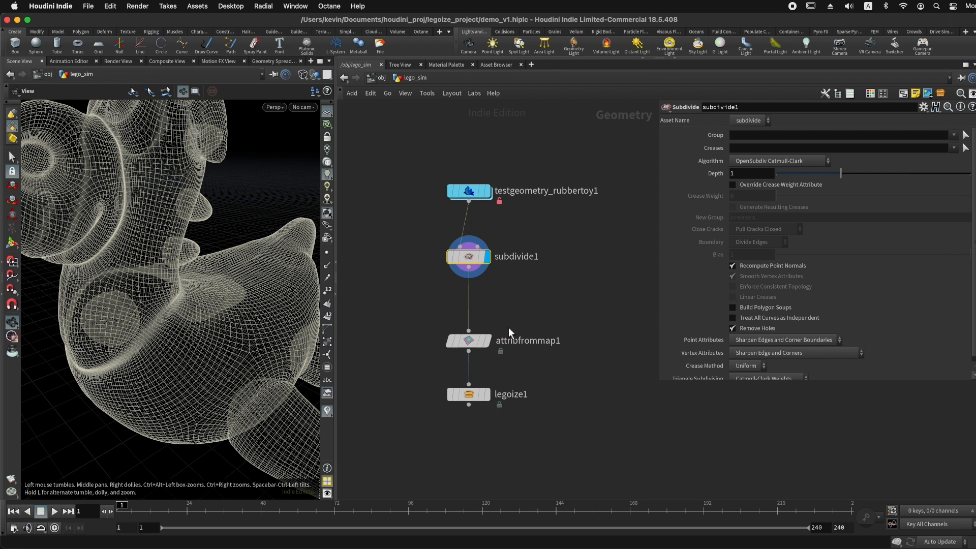
click(487, 341)
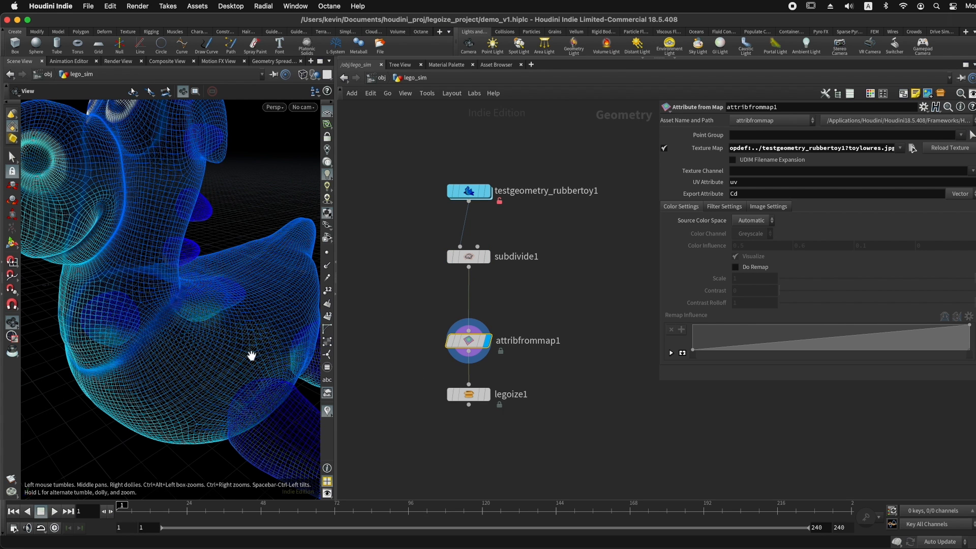
Step: Switch the viewport back to shaded display, review the Cd export attribute, and display the Legoize node's points
key(w)
scroll(232, 342, down, 10)
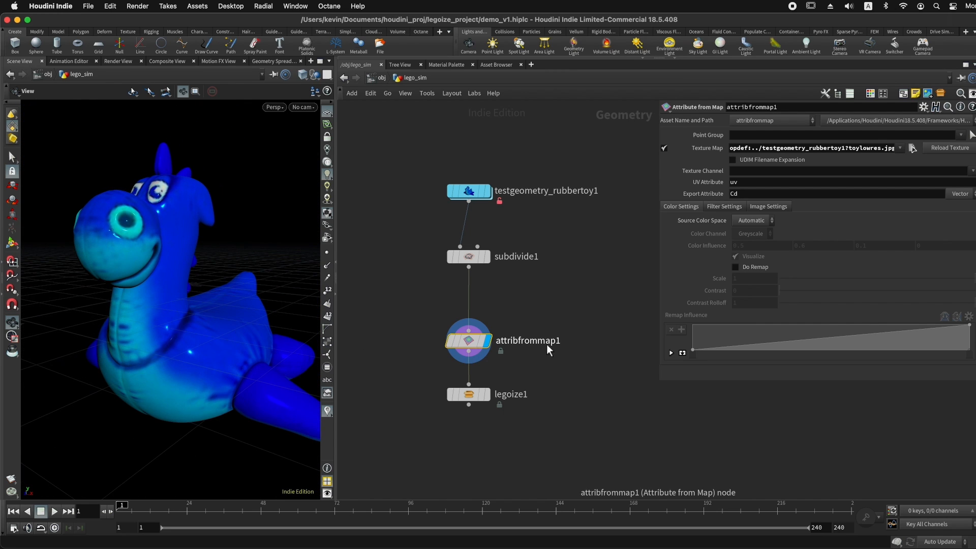
click(749, 194)
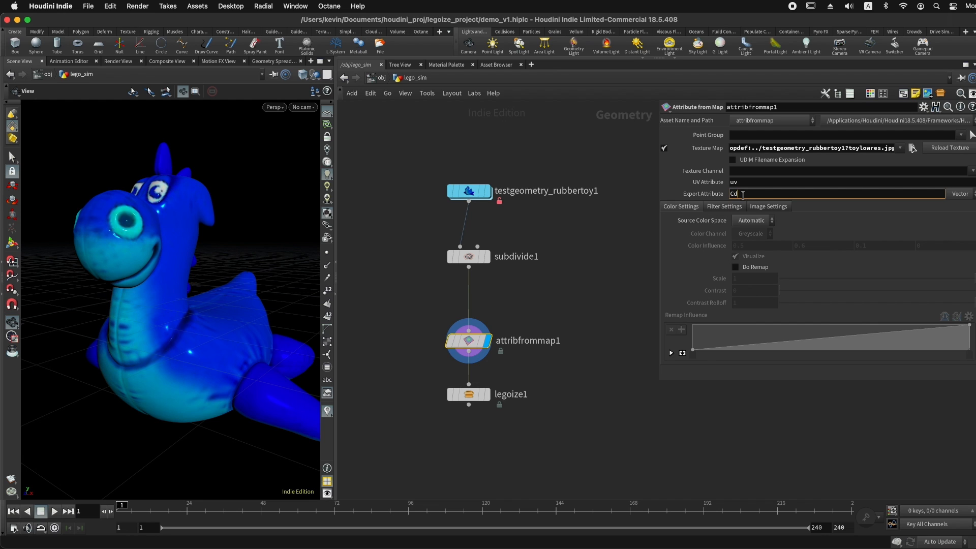
click(468, 394)
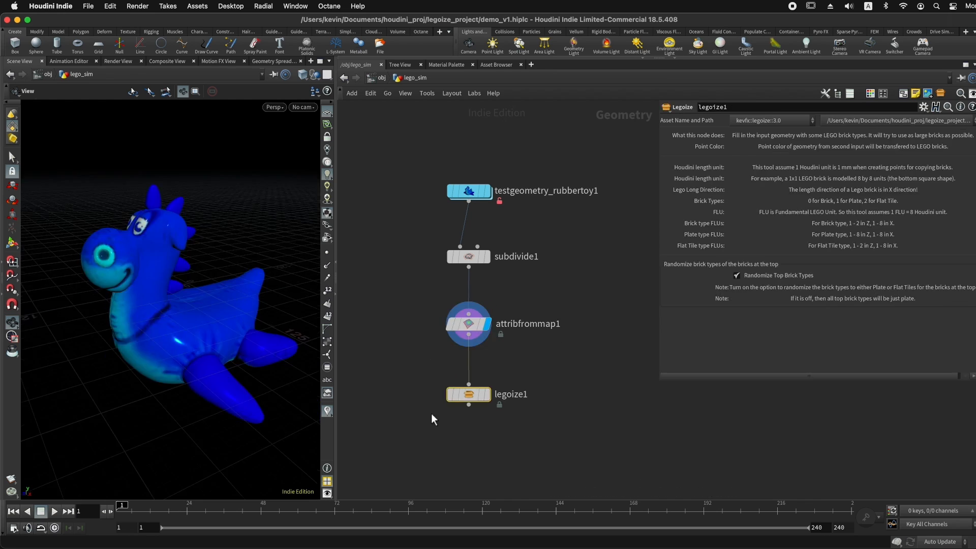
key(r)
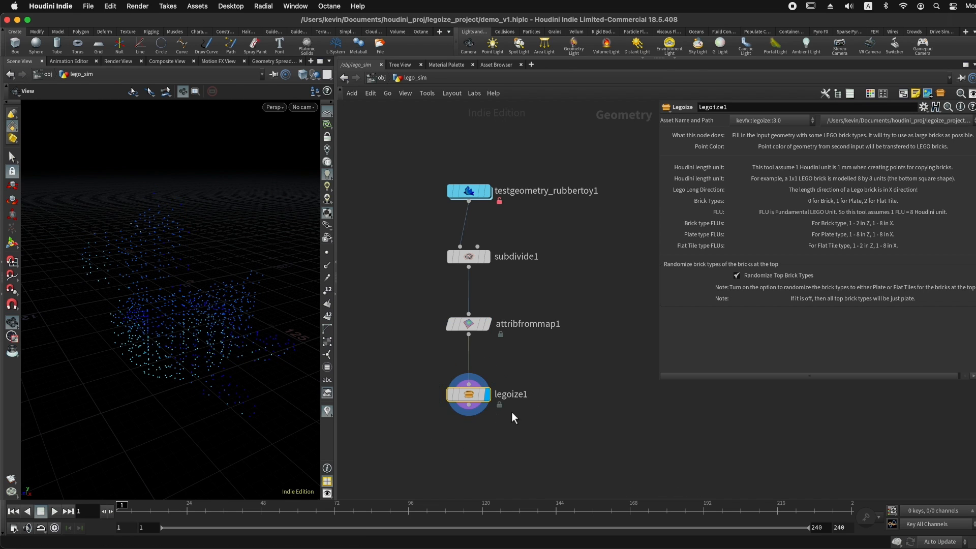
drag(187, 330, 209, 336)
Step: Split the viewport pane and show a Geometry Spreadsheet beneath it, sized shorter than the scene view
key(alt+])
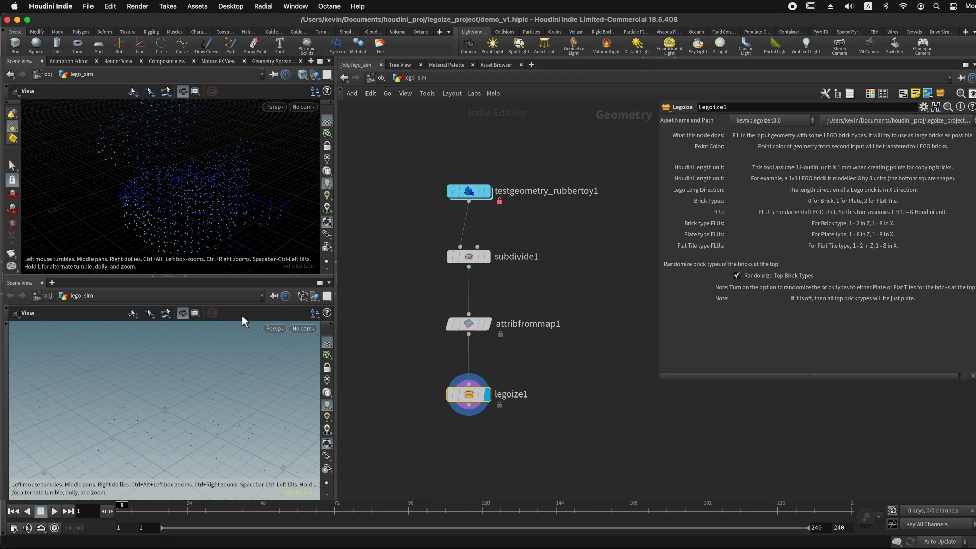
key(alt+8)
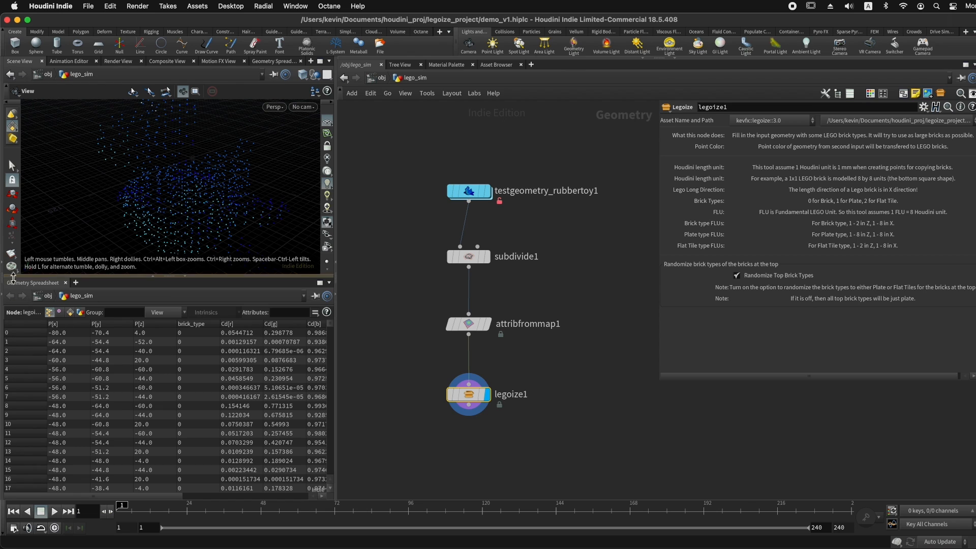
drag(208, 277, 214, 343)
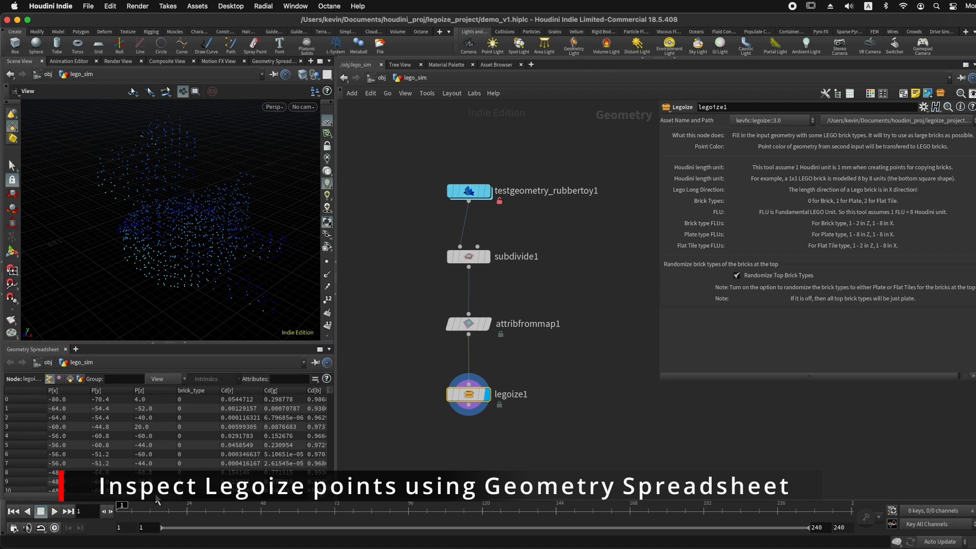
Step: Examine the Legoize points' brick_type, Cd, top_brick, x_res and z_res attributes in the spreadsheet alongside the point cloud
scroll(157, 497, right, 5)
drag(304, 504, 139, 504)
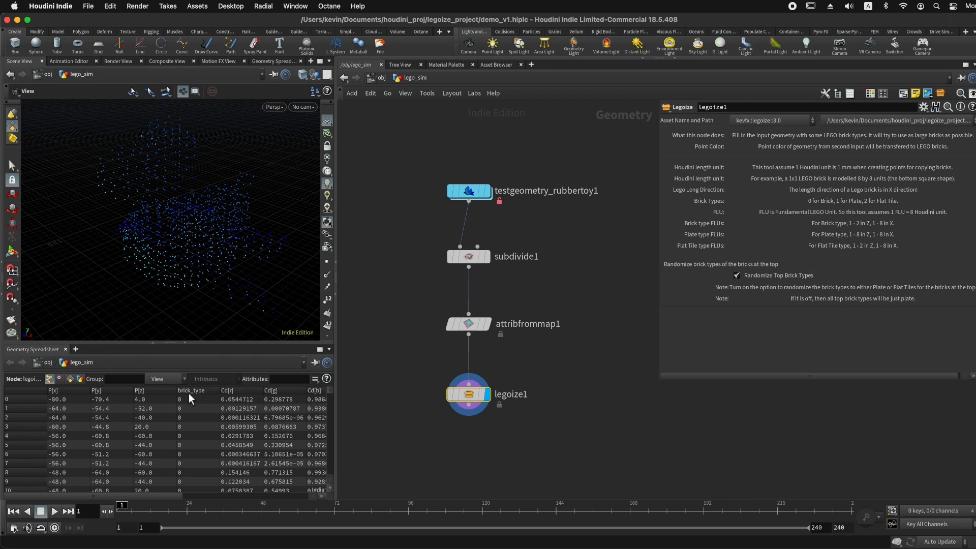
drag(172, 493, 271, 496)
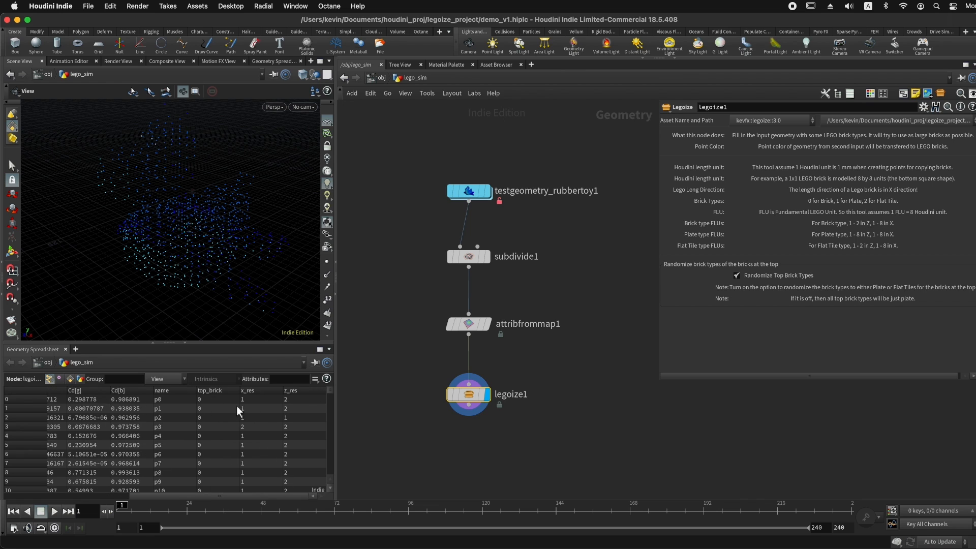
drag(237, 241, 240, 217)
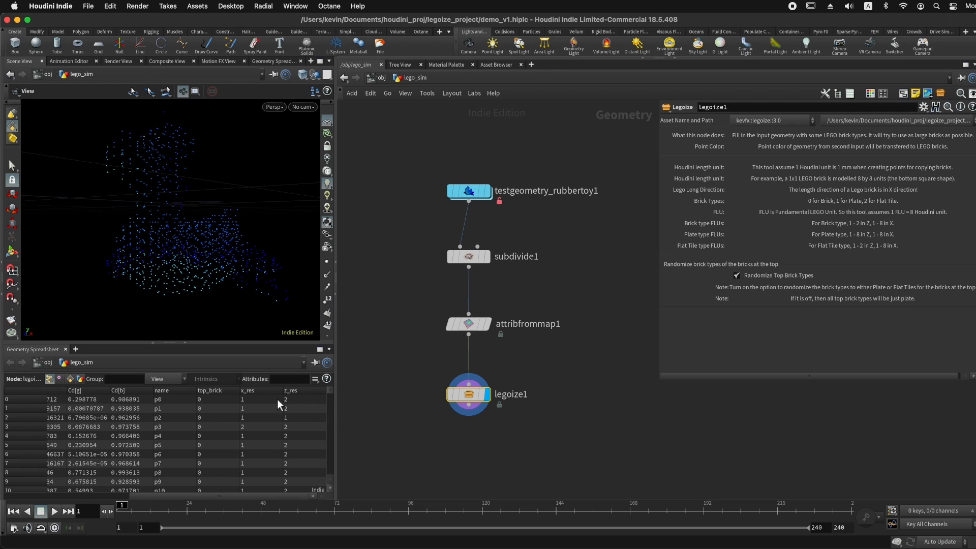
scroll(283, 433, down, 1)
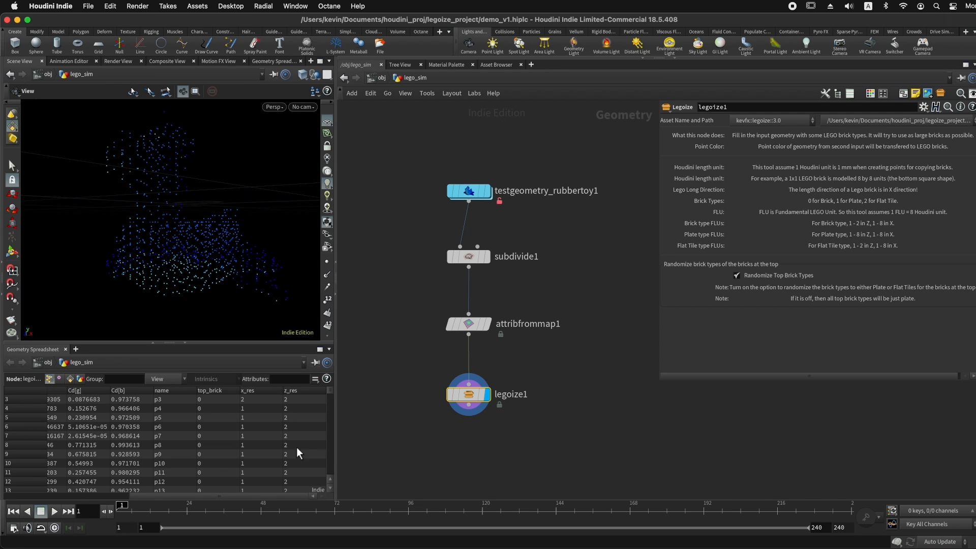
drag(180, 495, 43, 499)
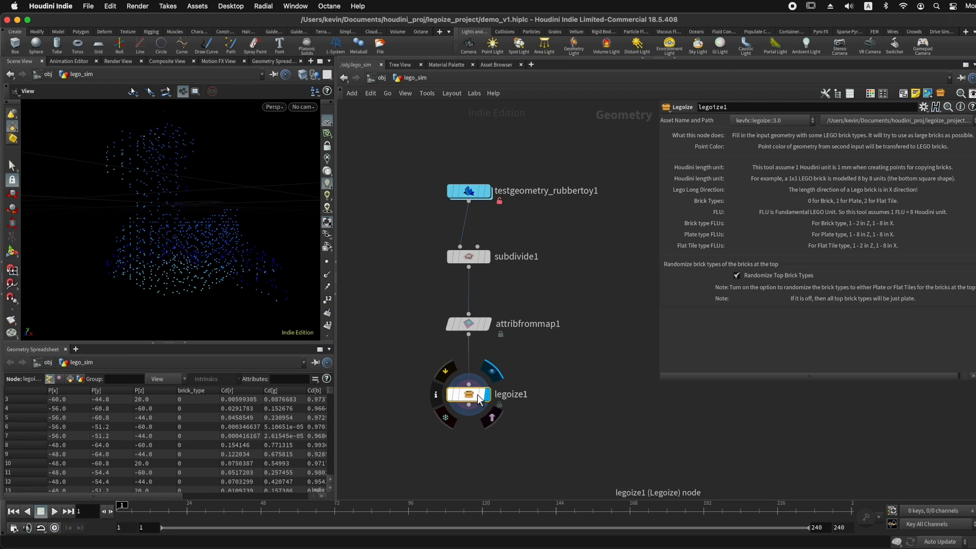
drag(239, 264, 213, 247)
click(570, 422)
middle_drag(485, 447, 524, 389)
drag(226, 255, 157, 251)
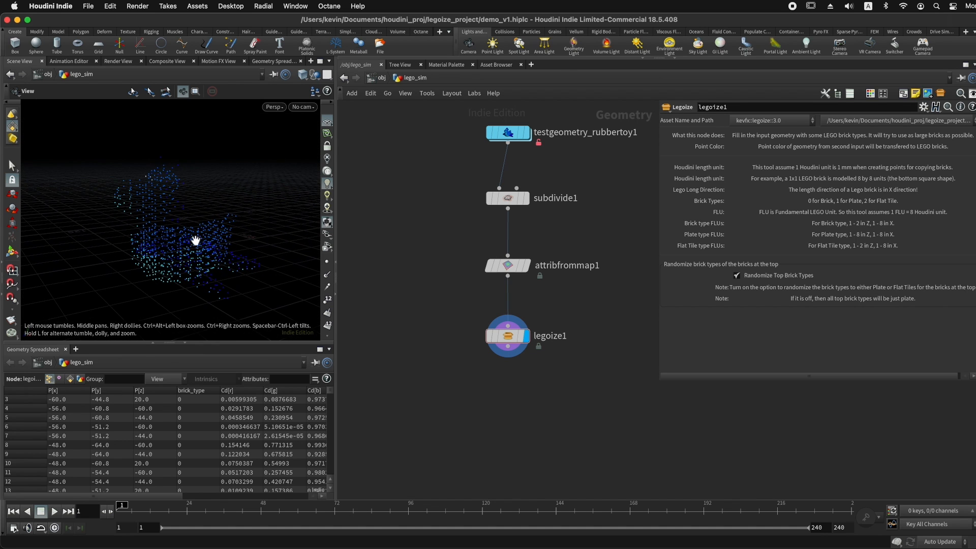
Step: Add a Lego Brick Gen digital asset node and place it beside the Legoize node
middle_drag(410, 357, 441, 328)
key(Tab)
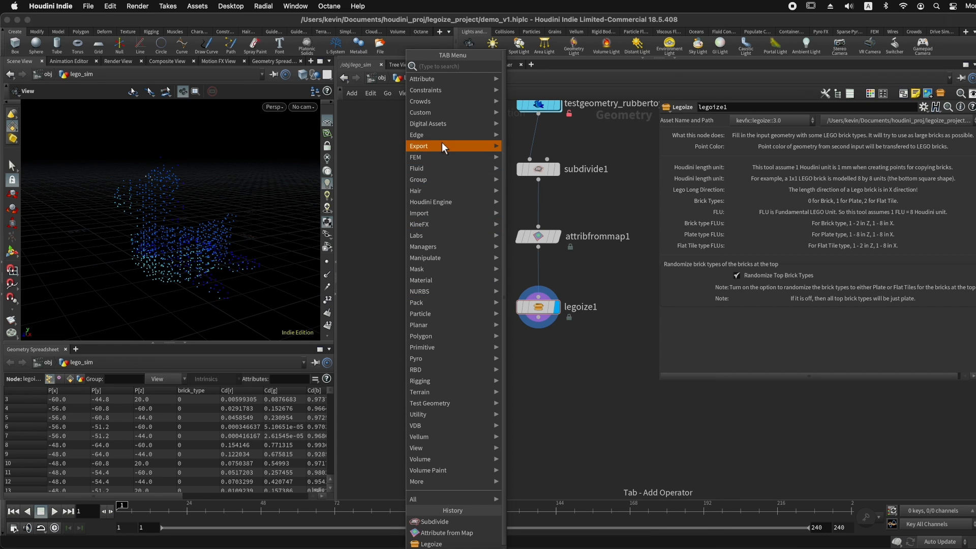
mouse_move(442, 123)
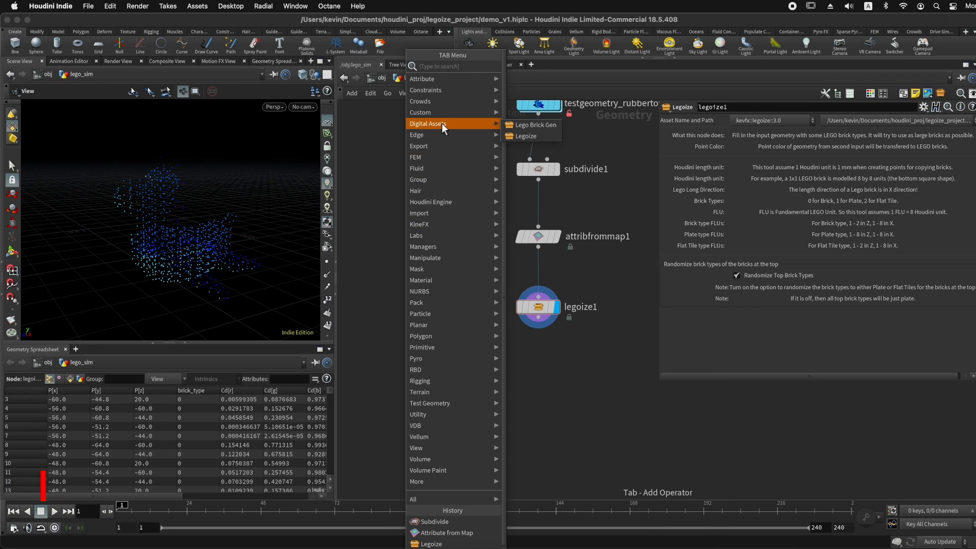
click(536, 125)
click(416, 296)
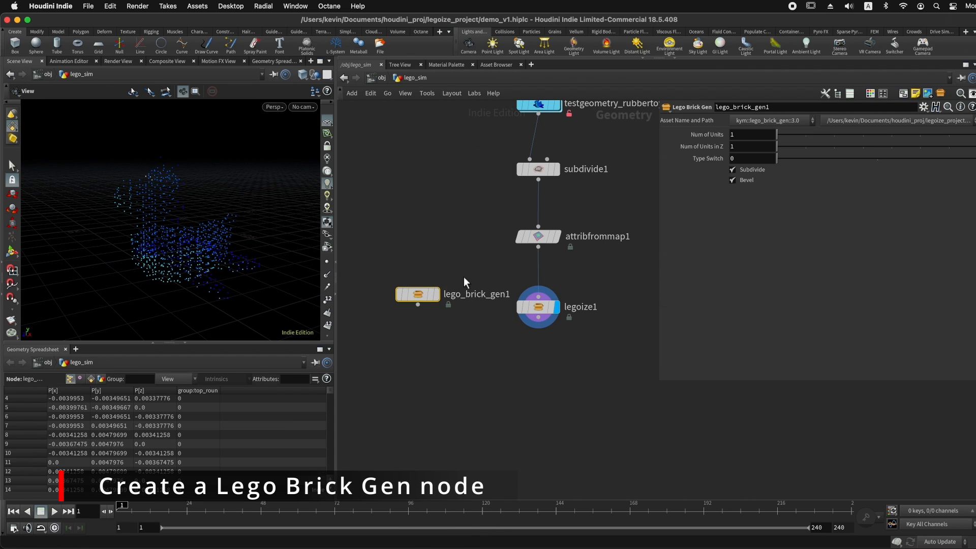
drag(423, 295, 404, 307)
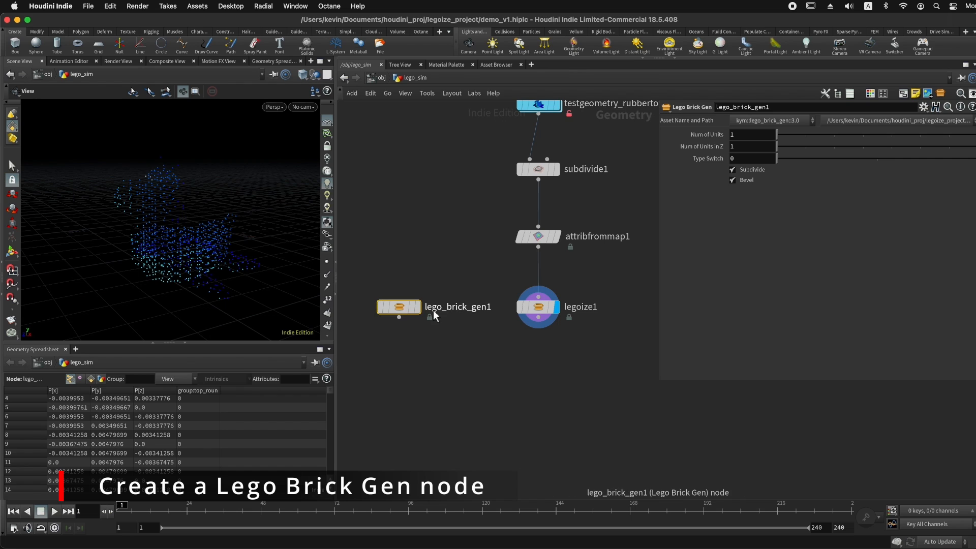
drag(398, 311, 389, 317)
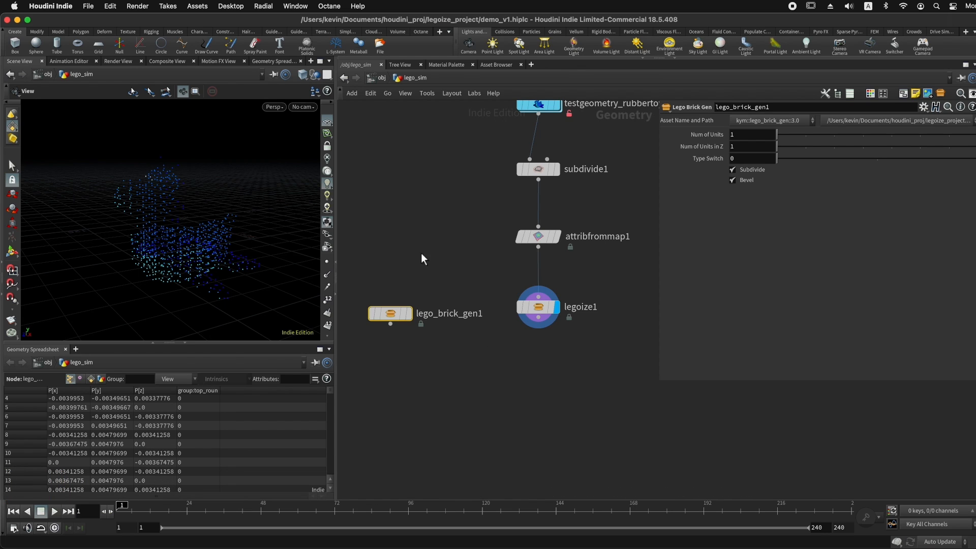
Step: Display the Lego Brick Gen output framed in wireframe and enlarge the viewport over the spreadsheet
click(409, 313)
key(f)
drag(202, 253, 244, 237)
right_drag(244, 237, 193, 218)
key(shift+w)
mouse_move(226, 234)
mouse_down()
mouse_move(220, 170)
mouse_move(261, 145)
mouse_move(239, 205)
mouse_move(231, 398)
mouse_up()
Step: Turn off Subdivide and Bevel on the Lego Brick Gen node while inspecting the brick's wireframe
right_drag(237, 264, 176, 267)
drag(175, 268, 257, 265)
right_drag(257, 266, 231, 263)
middle_drag(231, 263, 212, 253)
drag(212, 253, 196, 212)
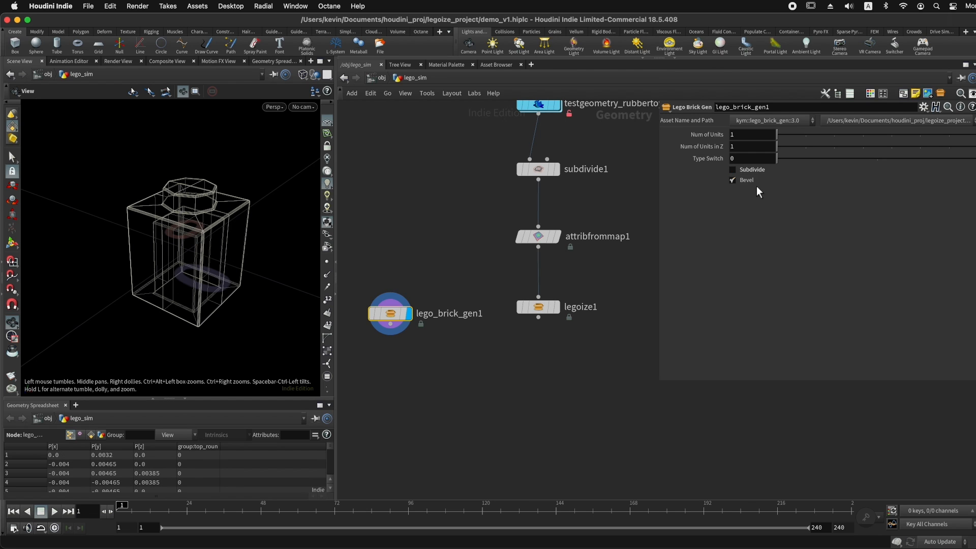
drag(222, 258, 174, 240)
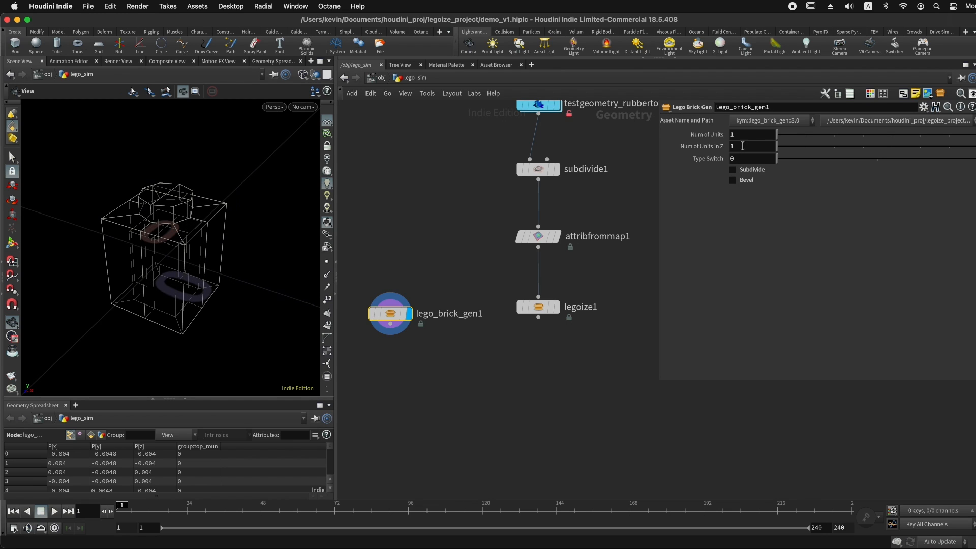
Step: Increase the brick's Num of Units to 2 and on to 8, checking its length in the viewport
right_drag(229, 227, 122, 227)
middle_drag(278, 228, 222, 224)
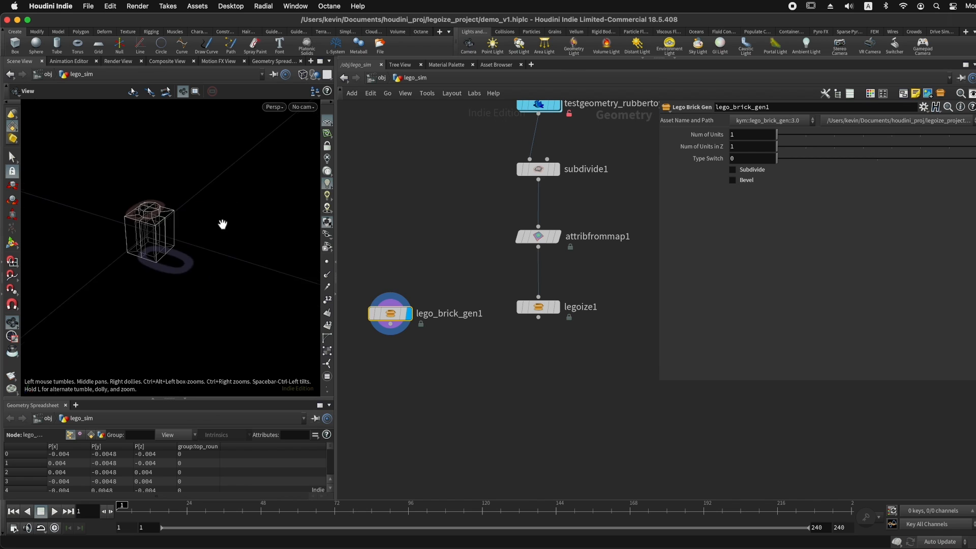
drag(790, 134, 812, 134)
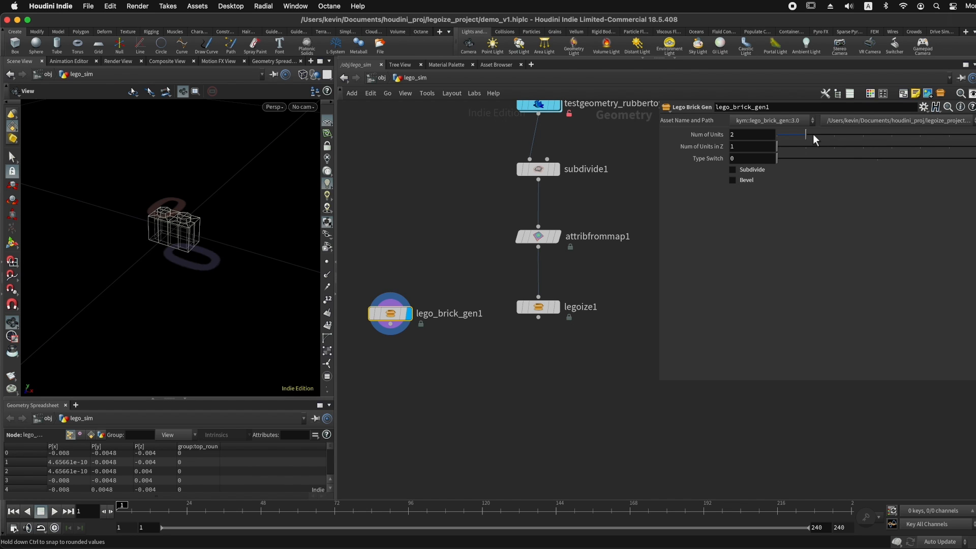
drag(174, 261, 187, 211)
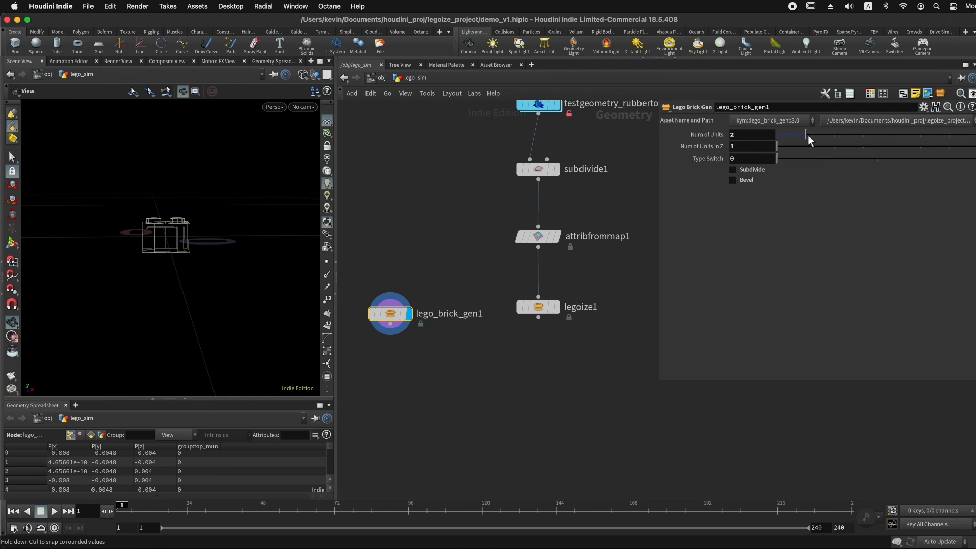
drag(837, 133, 949, 133)
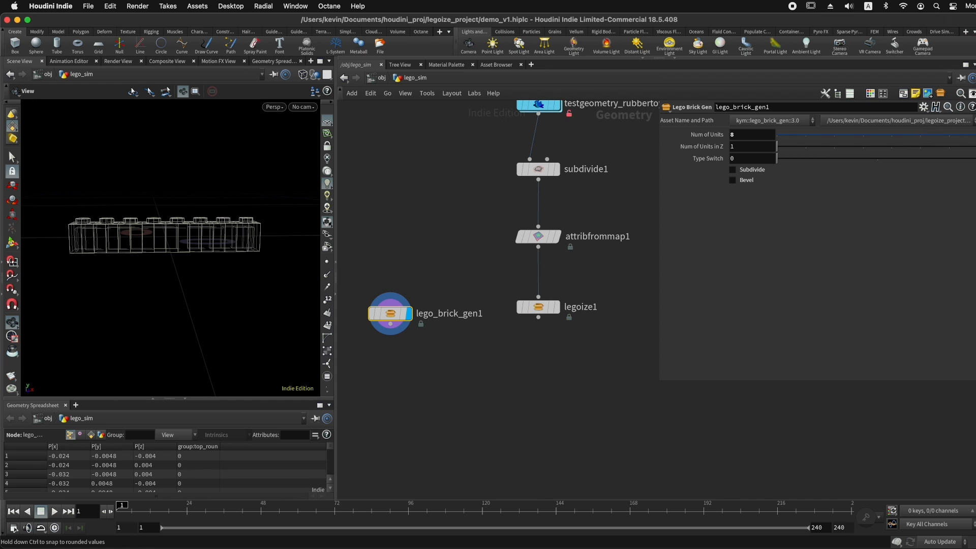
drag(283, 266, 189, 270)
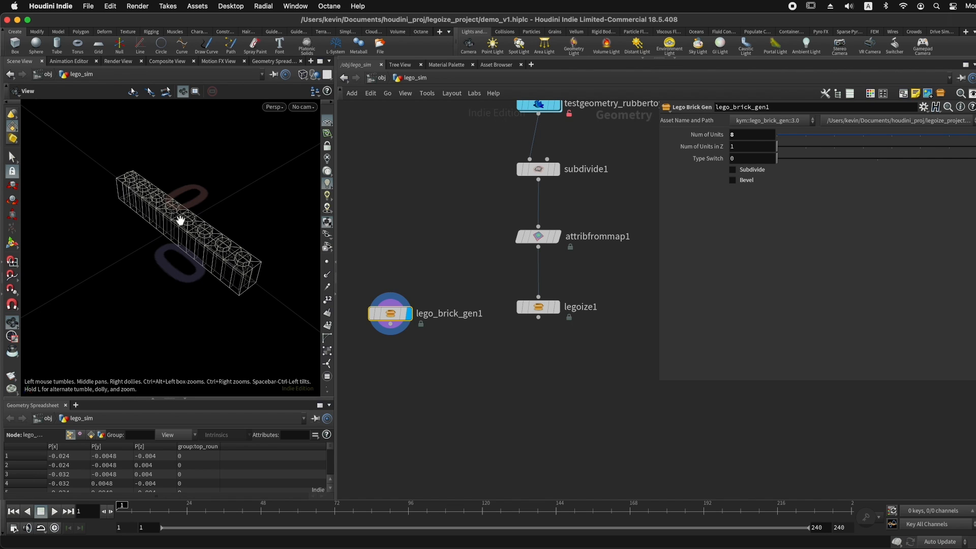
Step: Try the brick's Num of Units in Z at 8, settle on 2, and view it shaded
drag(785, 146, 818, 146)
mouse_move(167, 223)
mouse_down()
mouse_move(122, 214)
mouse_move(148, 262)
mouse_move(167, 239)
mouse_move(185, 246)
mouse_move(135, 222)
mouse_move(169, 255)
mouse_up()
drag(805, 146, 975, 145)
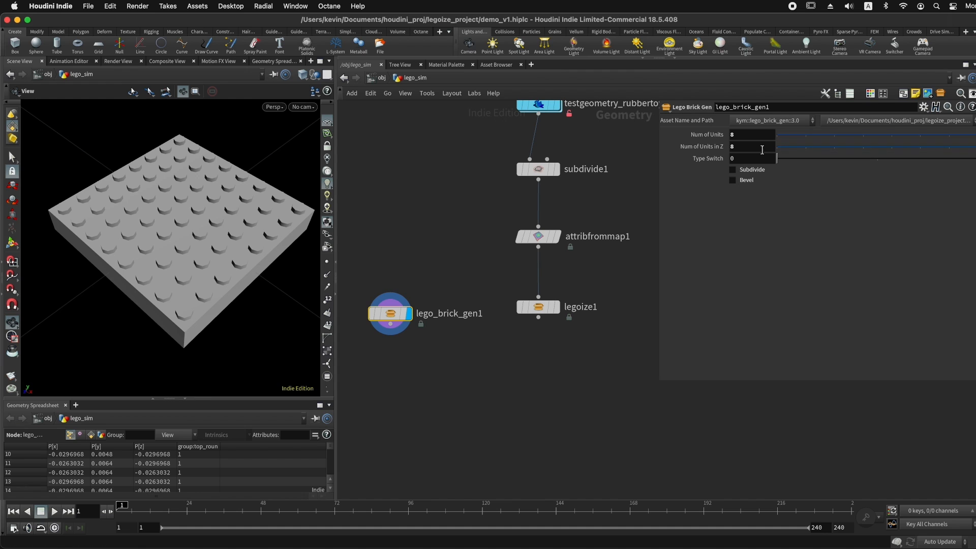
drag(242, 239, 208, 255)
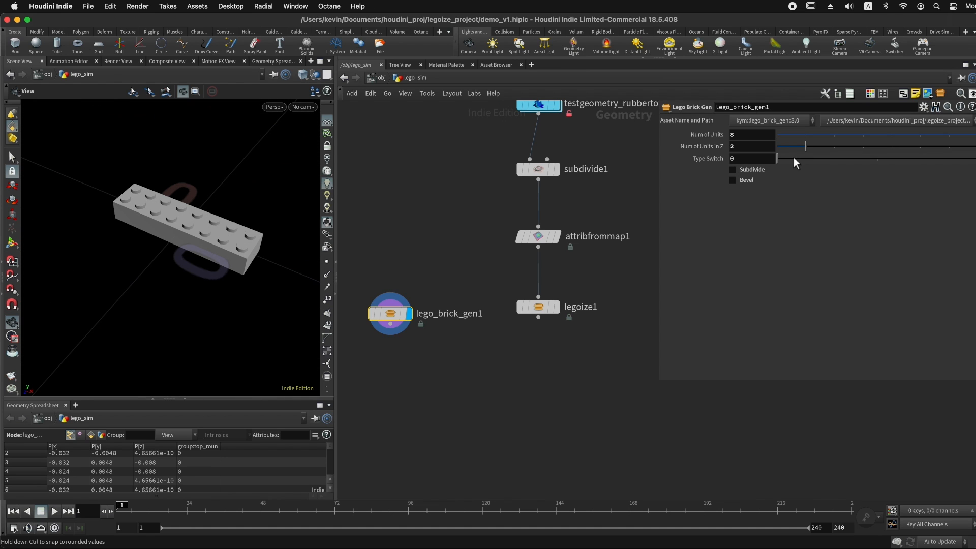
drag(159, 224, 231, 239)
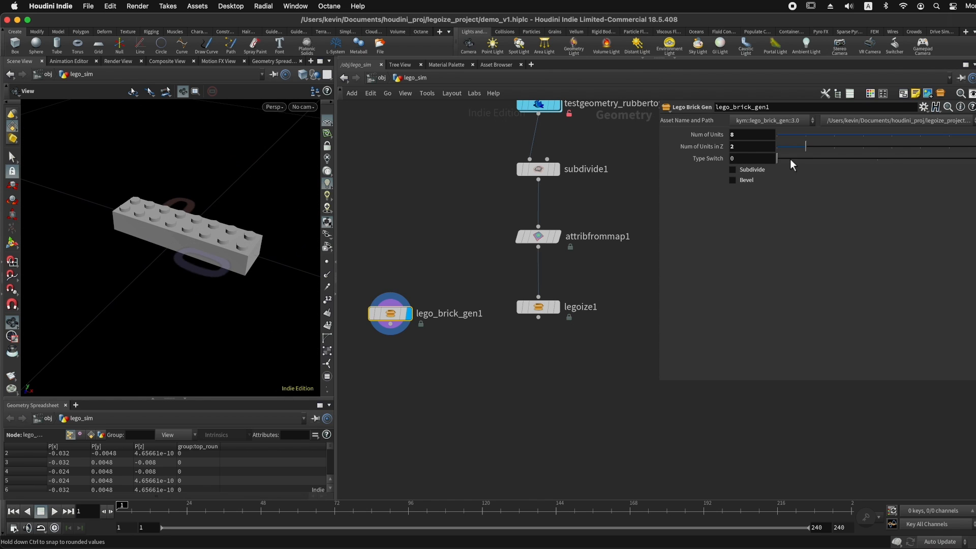
Step: Change the Type Switch to 1 and on to 2, viewing the plate and flat tile shapes
drag(788, 162, 882, 160)
drag(257, 231, 227, 254)
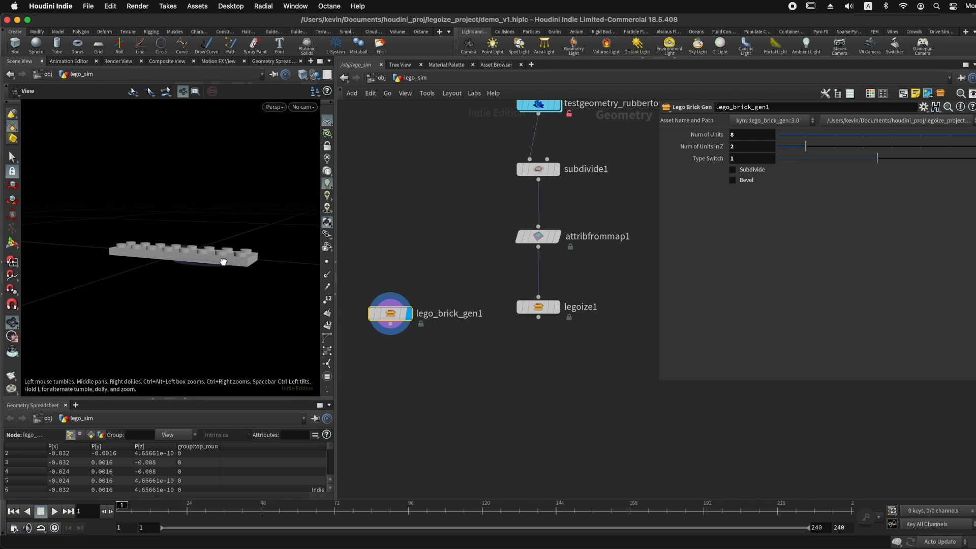
drag(923, 166, 966, 162)
mouse_move(196, 249)
mouse_down()
mouse_move(212, 290)
mouse_move(203, 254)
mouse_up()
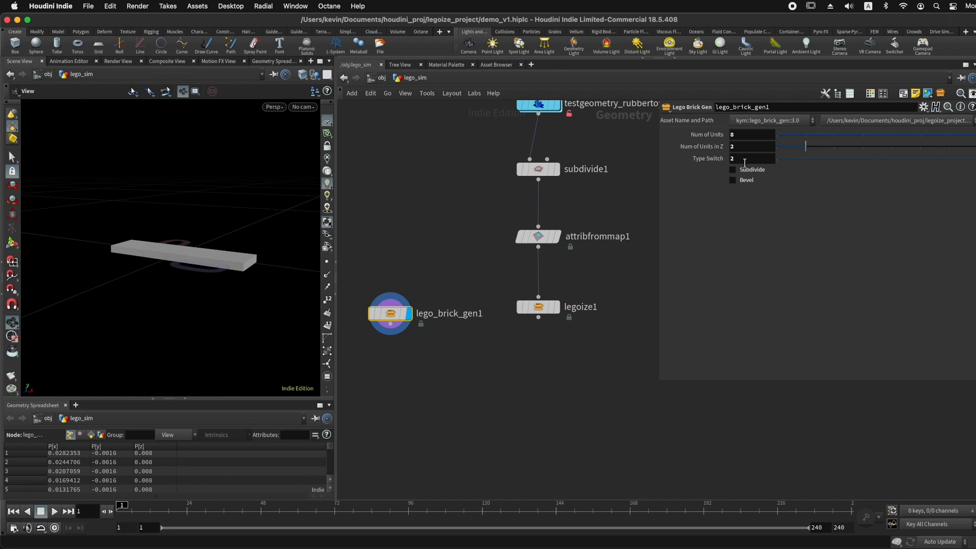
mouse_move(235, 285)
mouse_down()
mouse_move(220, 221)
mouse_move(216, 310)
mouse_move(220, 289)
mouse_up()
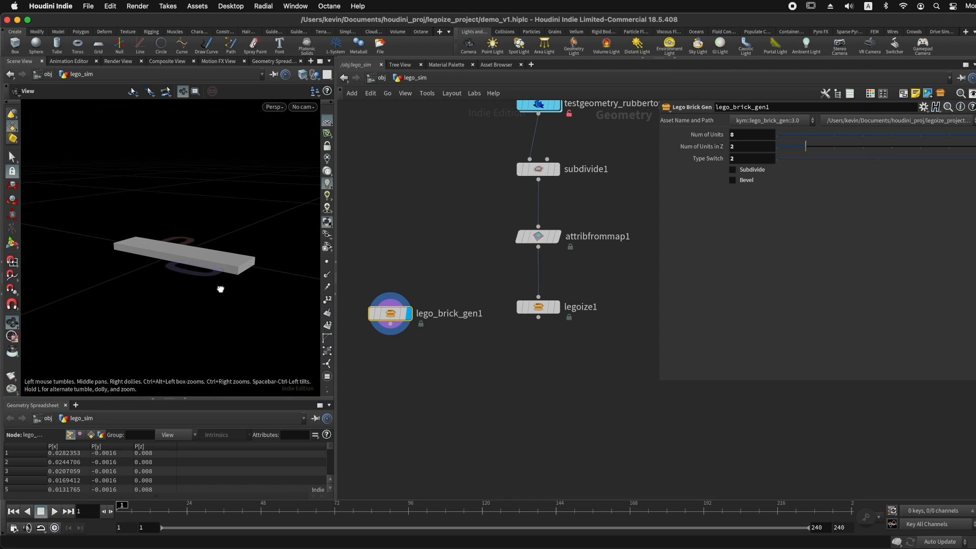
Step: Compare the flat tile in wireframe and shaded display while toggling its Subdivide option on and back off
key(w)
mouse_move(220, 283)
mouse_down()
mouse_move(203, 288)
mouse_move(249, 292)
mouse_up()
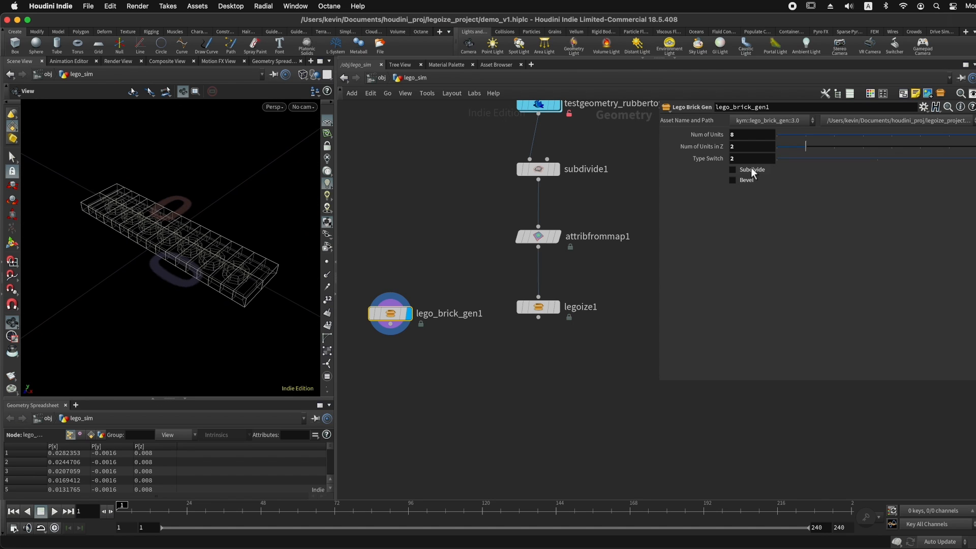
click(733, 169)
key(w)
mouse_move(228, 283)
mouse_down()
mouse_move(218, 318)
mouse_move(211, 275)
mouse_move(229, 255)
mouse_move(228, 289)
mouse_move(245, 283)
mouse_up()
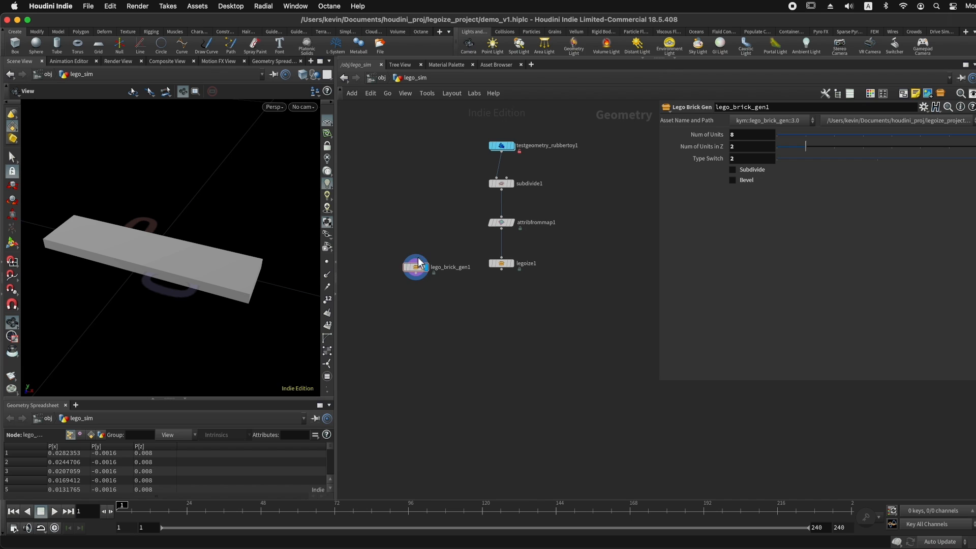
Step: Move the Lego Brick Gen node farther from Legoize and show Legoize's point attributes in a taller spreadsheet
drag(417, 258, 387, 257)
click(489, 261)
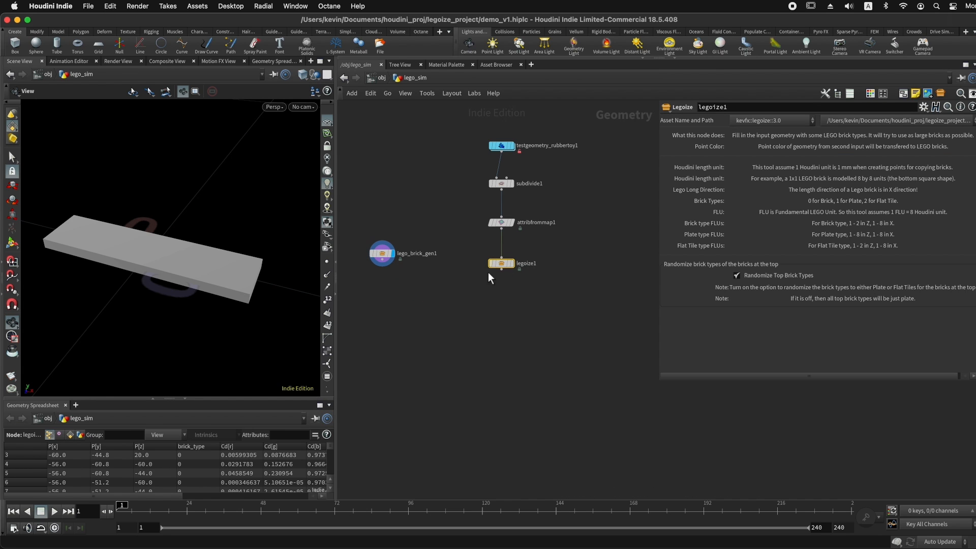
drag(207, 398, 207, 372)
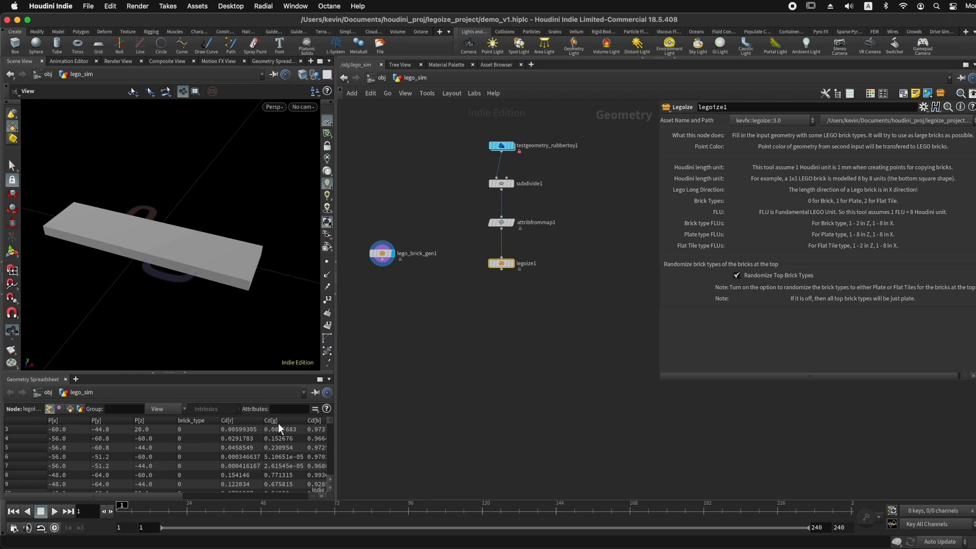
Step: Display Legoize's points and line up the Lego Brick Gen node level with the Legoize node
click(511, 265)
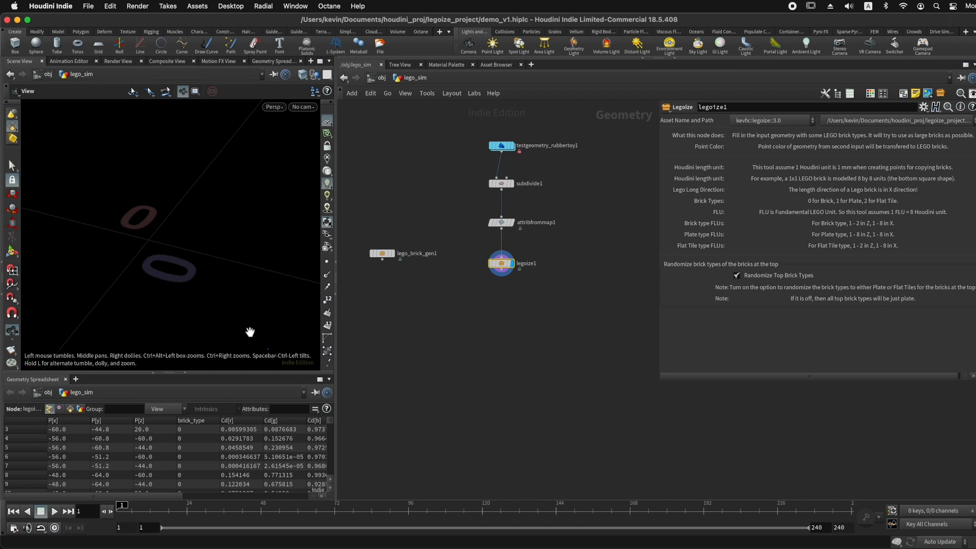
drag(382, 253, 384, 267)
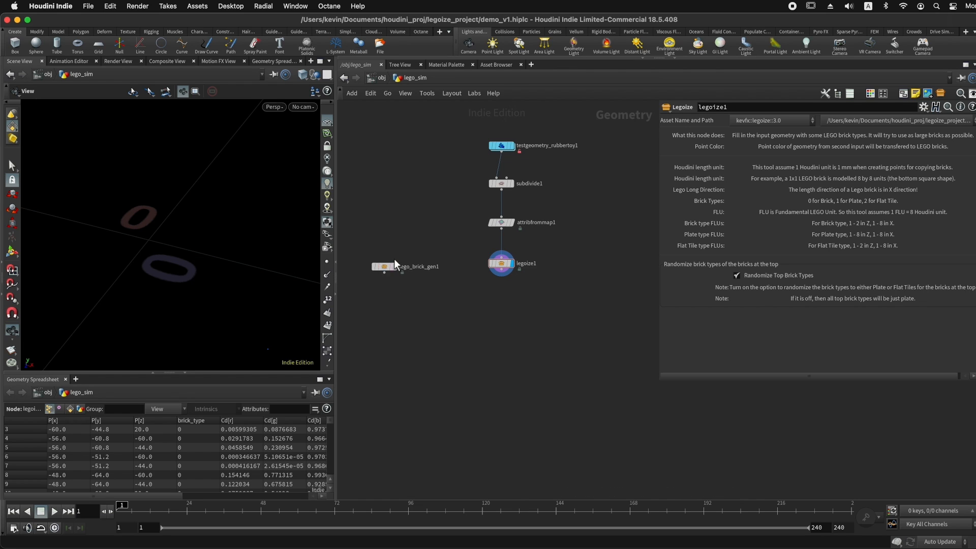
mouse_move(387, 275)
drag(388, 271, 387, 267)
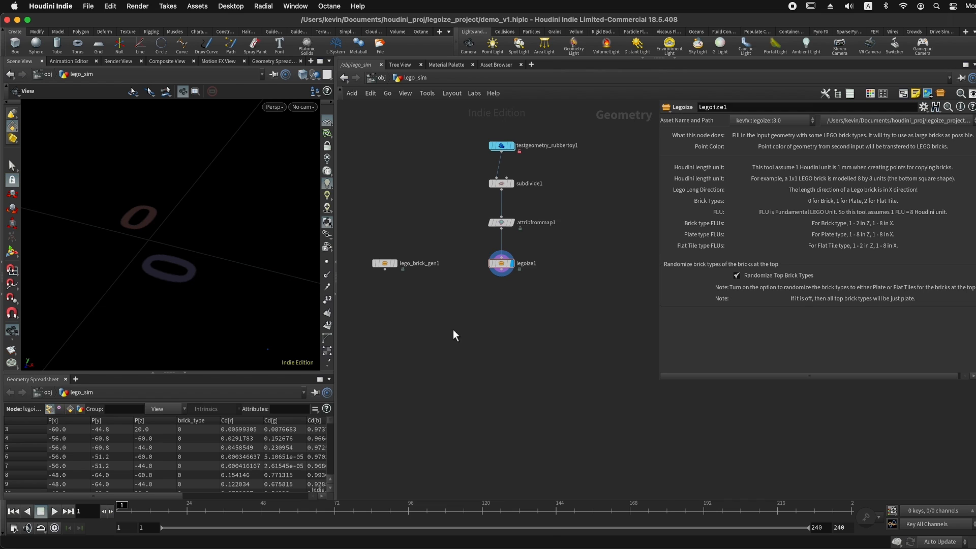
Step: Add a For-Each Point block fed by Legoize, space its end node farther from the begin node, and display the end node
key(Tab)
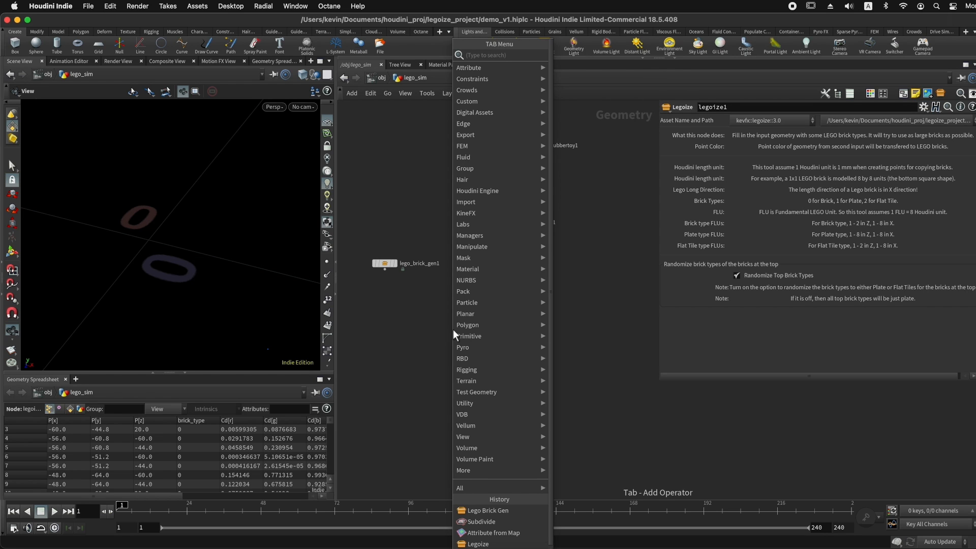
text(for ea)
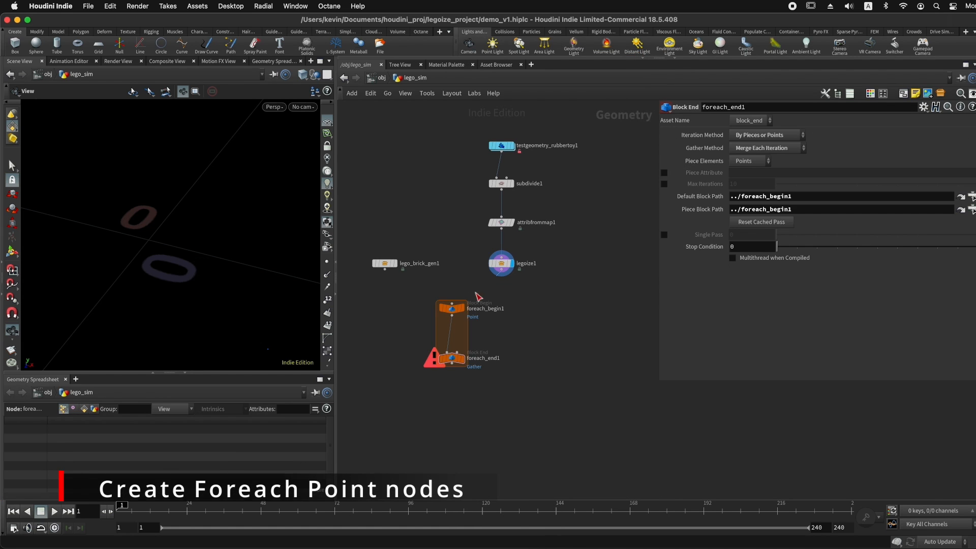
drag(501, 269, 451, 304)
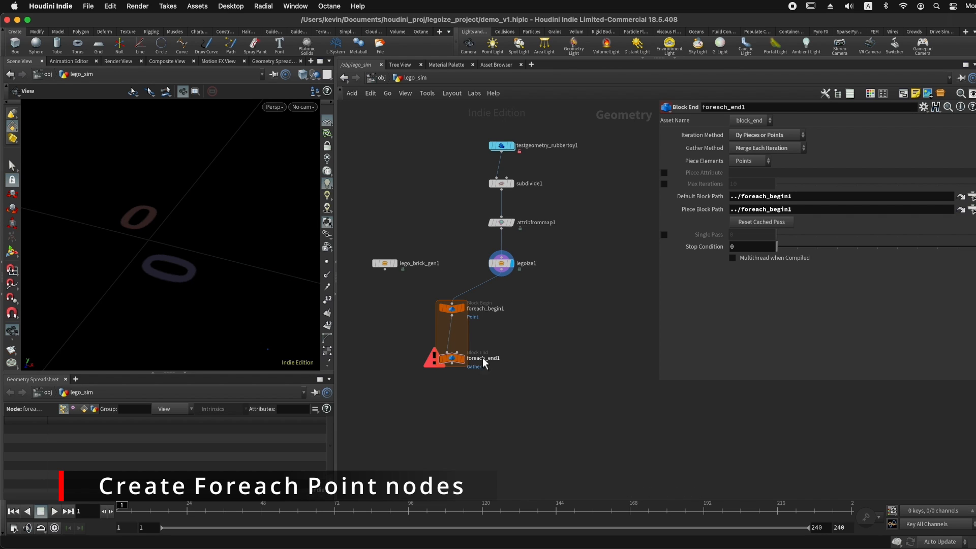
click(463, 358)
drag(451, 358, 452, 400)
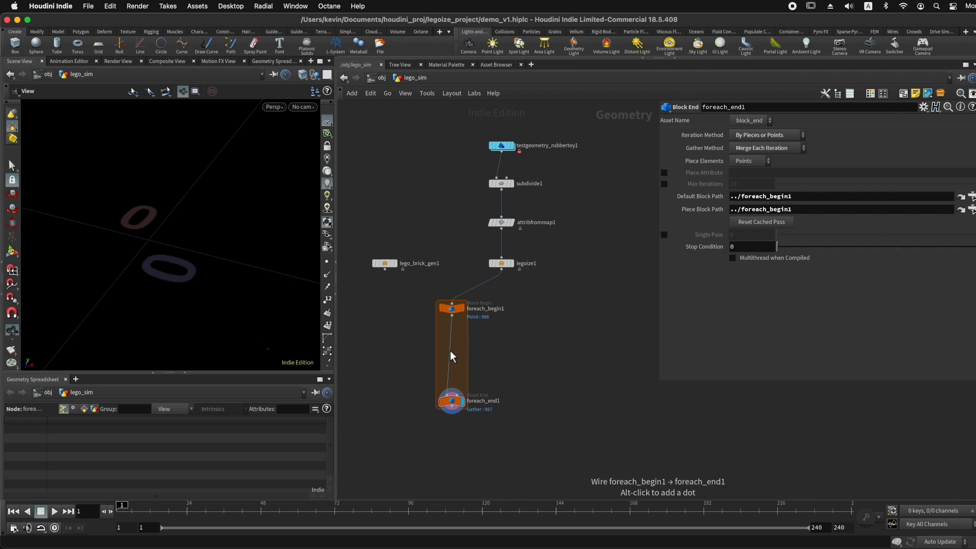
Step: Insert a Copy to Points node between the For-Each begin and end nodes
drag(384, 269, 455, 358)
key(Tab)
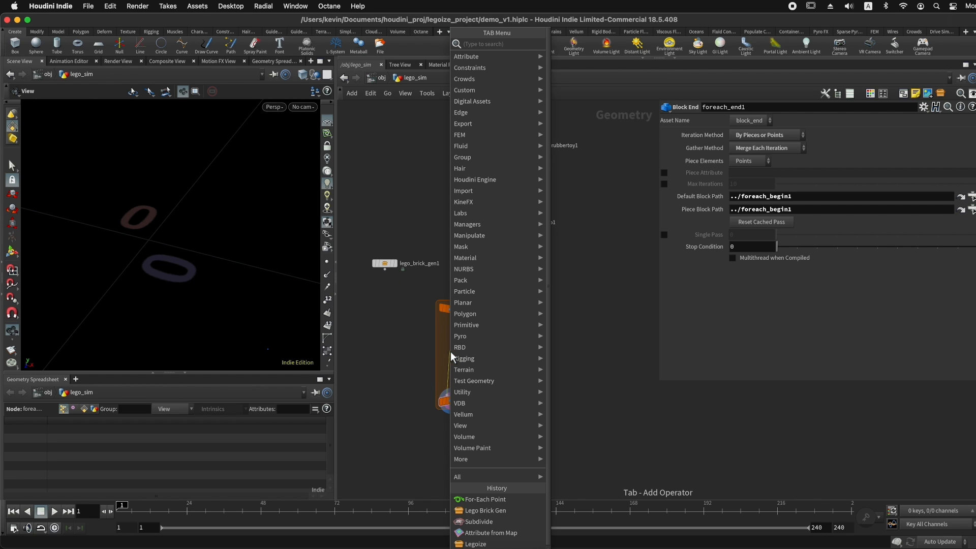
text(copy to)
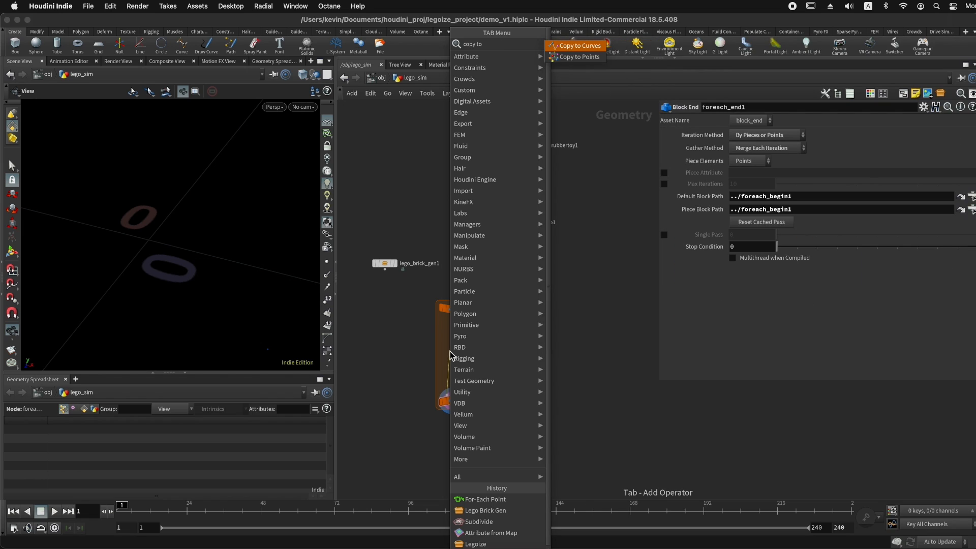
key(Down)
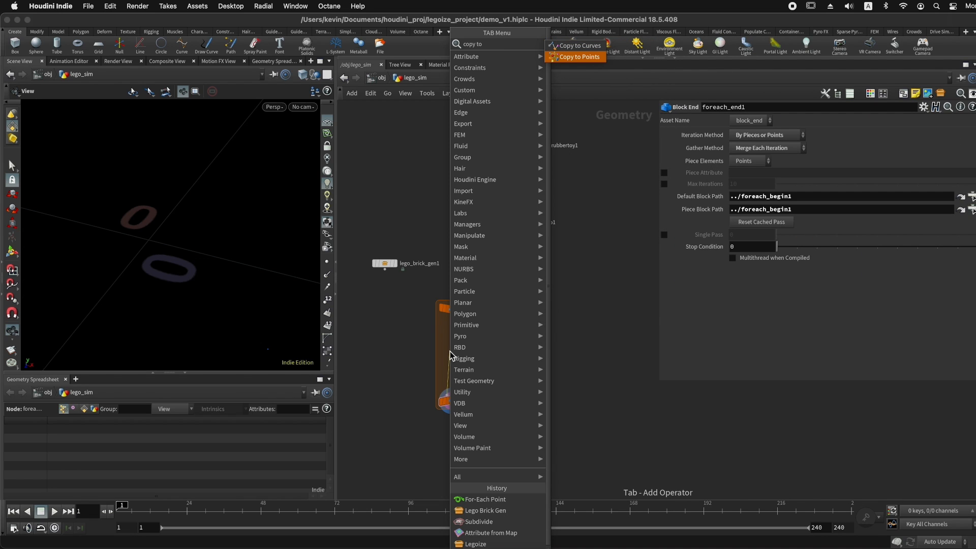
key(Return)
click(450, 352)
drag(449, 351, 447, 356)
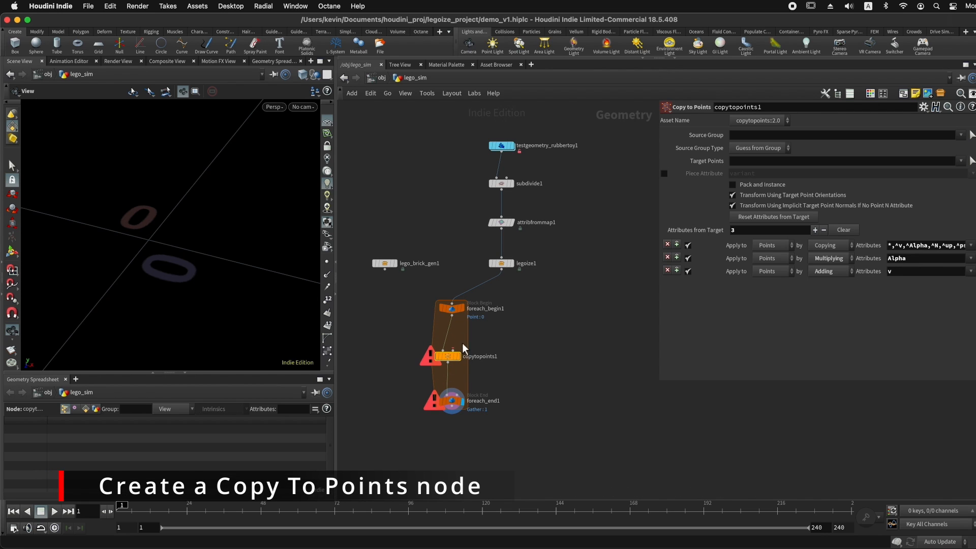
Step: Connect Lego Brick Gen to Copy to Points and view the resulting points in full
drag(385, 269, 460, 355)
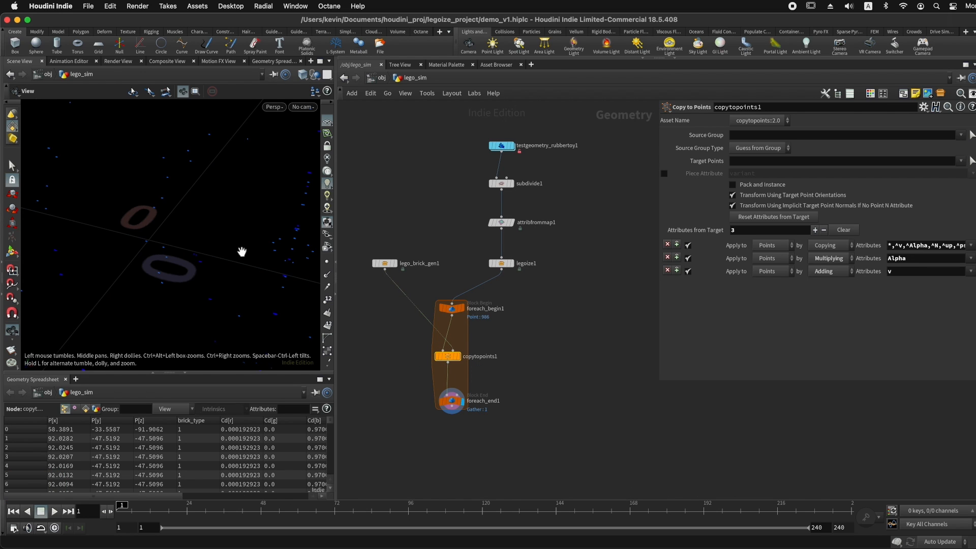
drag(274, 270, 222, 241)
key(f)
drag(199, 204, 165, 290)
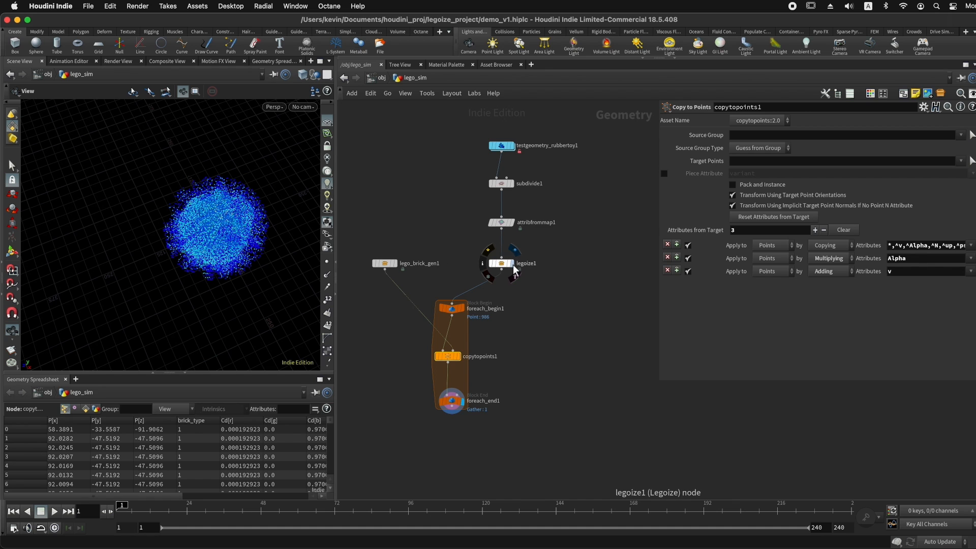
Step: Display Legoize's points for comparison and swap Copy to Points' inputs so the brick is the geometry to copy
click(510, 264)
drag(214, 256, 290, 281)
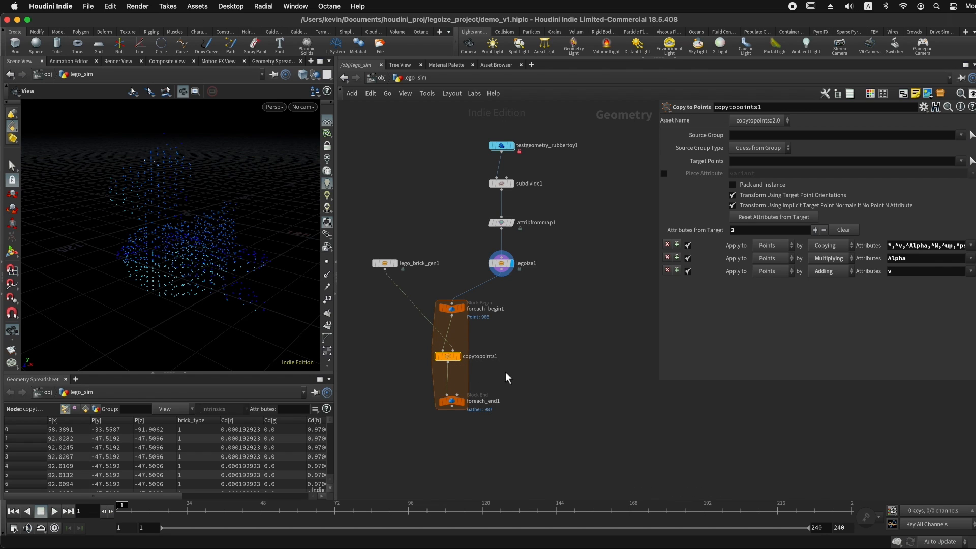
key(shift+r)
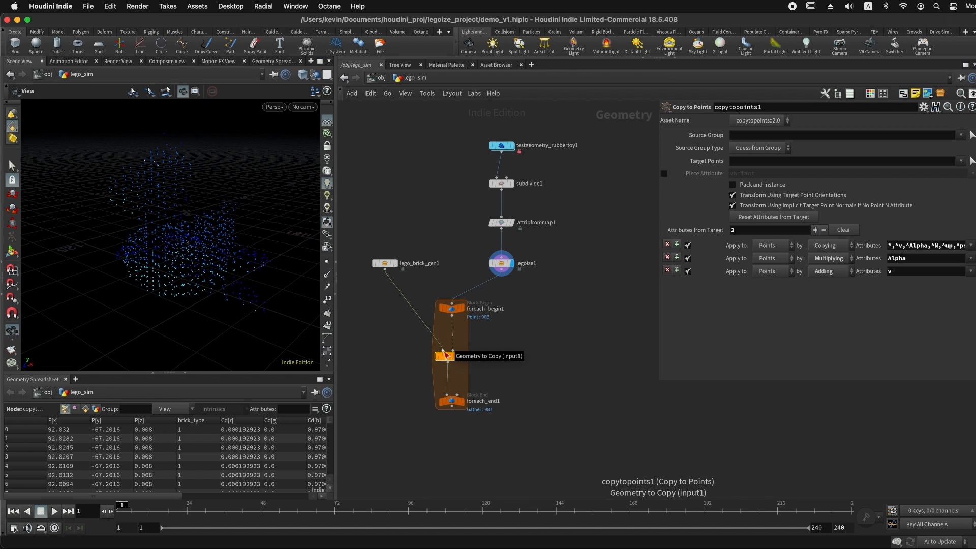
Step: Shift Lego Brick Gen closer to the For-Each block and display the block's end node output
mouse_move(391, 266)
mouse_down()
mouse_move(441, 300)
mouse_move(405, 270)
mouse_move(380, 276)
mouse_up()
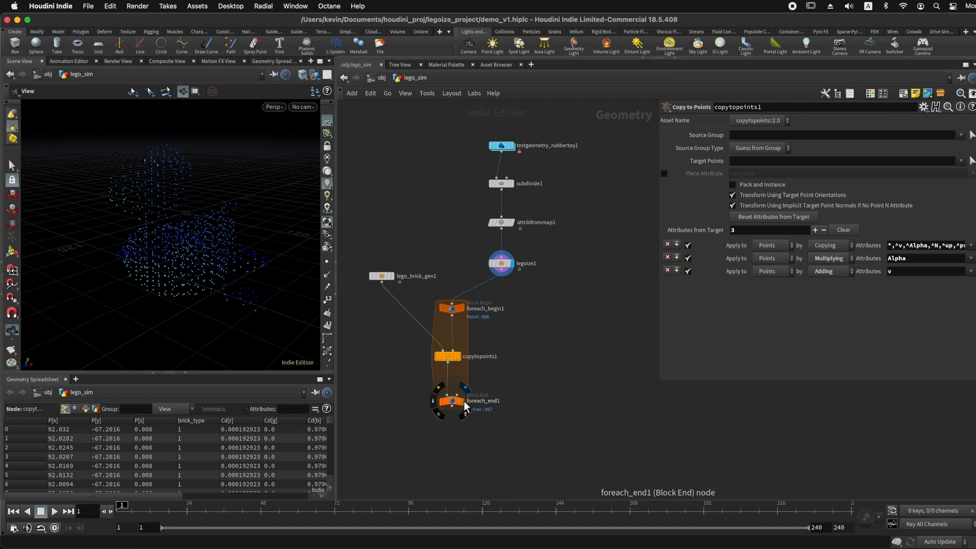
click(464, 388)
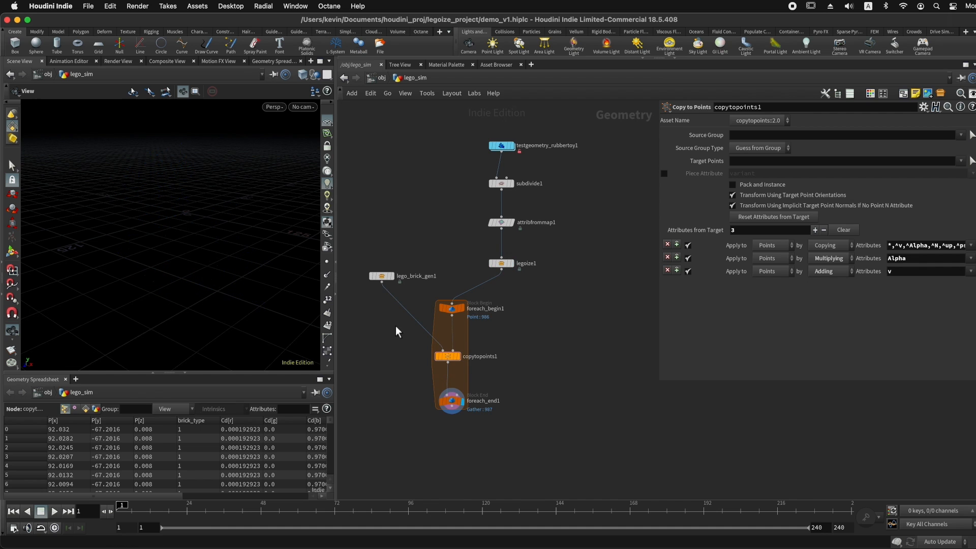
key(f)
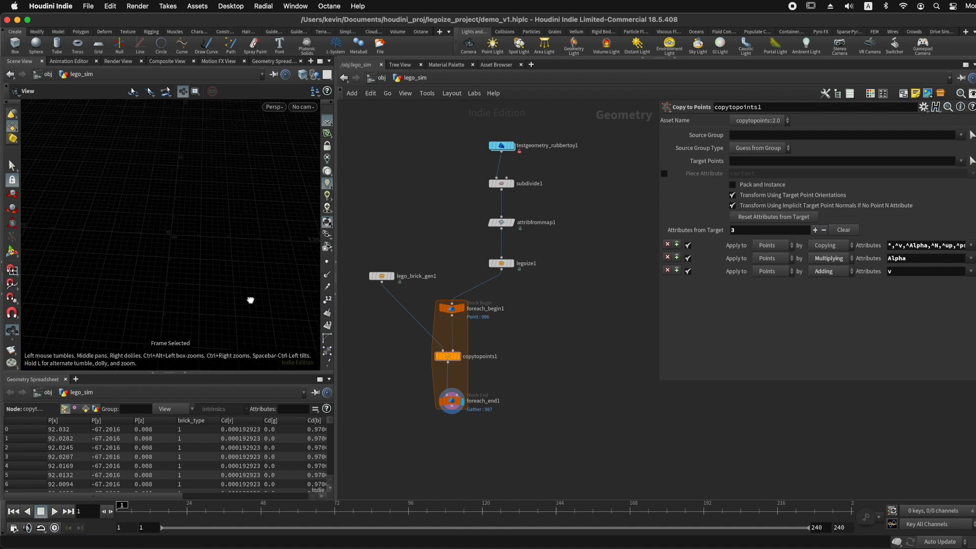
drag(240, 276, 222, 277)
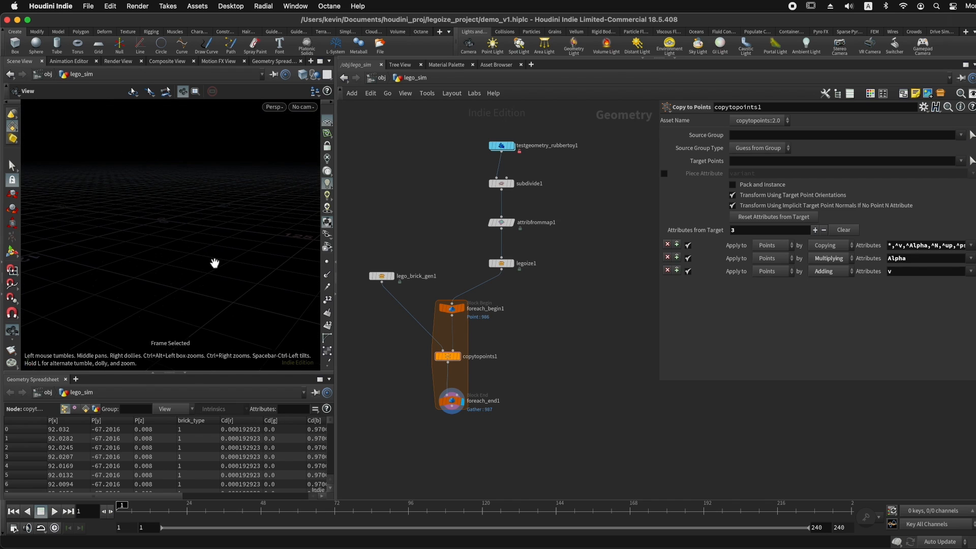
Step: Insert a Transform node between Lego Brick Gen and Copy to Points and set its Uniform Scale to 1000
click(381, 276)
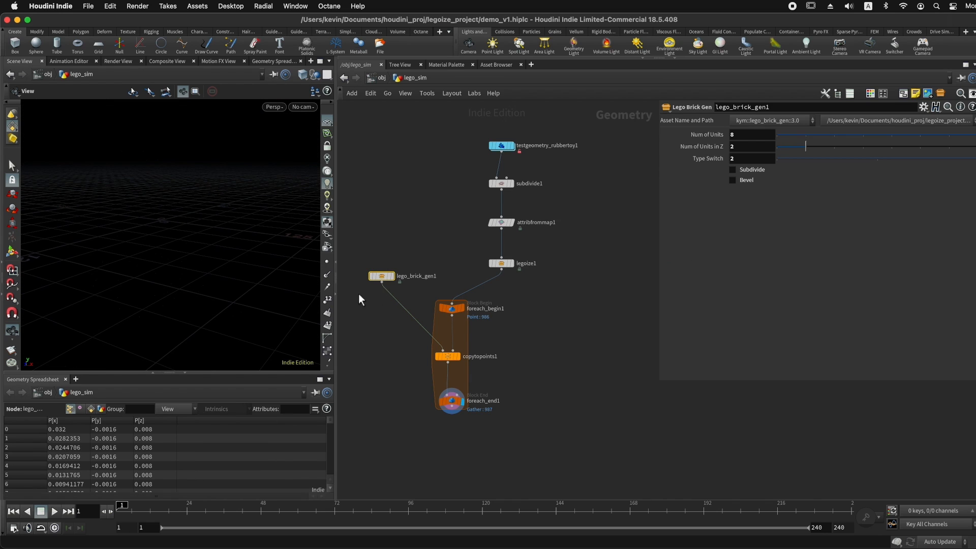
key(f)
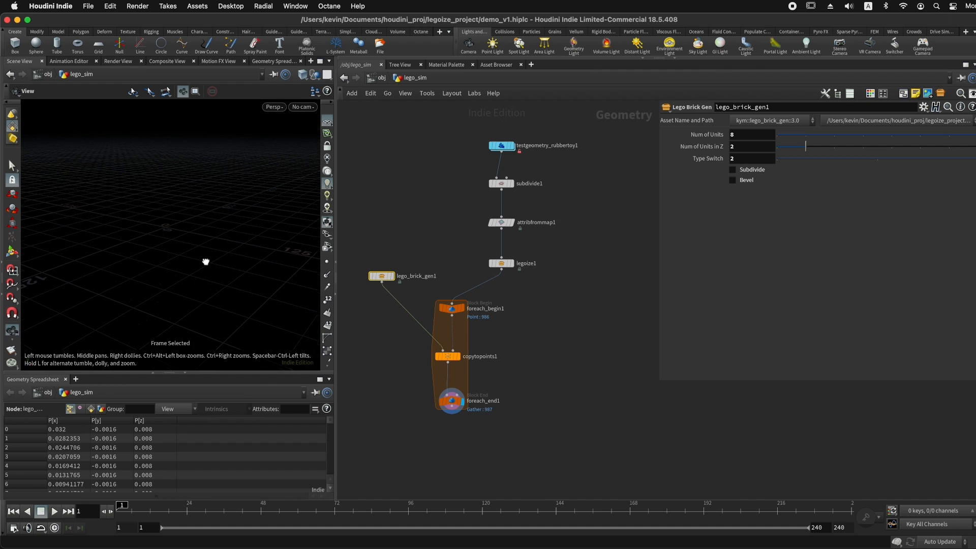
click(399, 302)
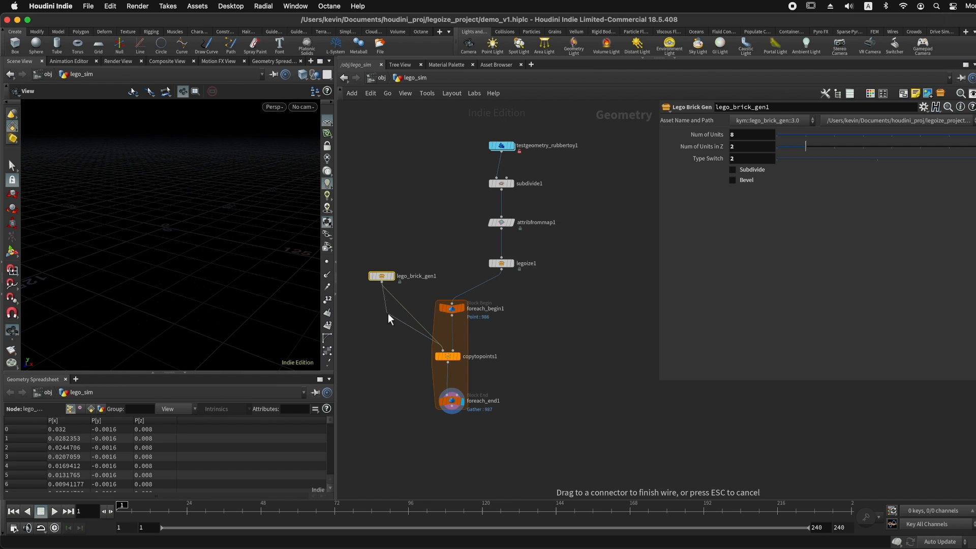
key(Tab)
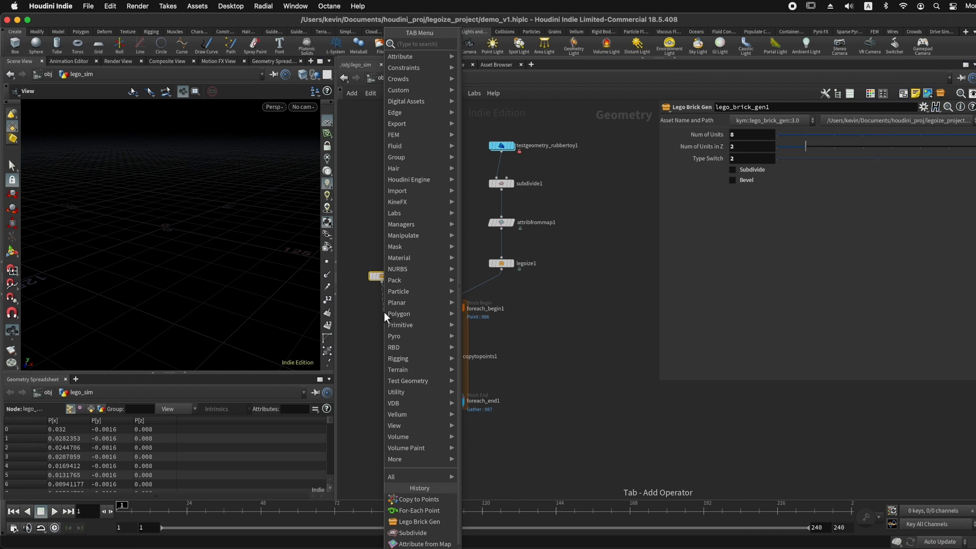
key(Escape)
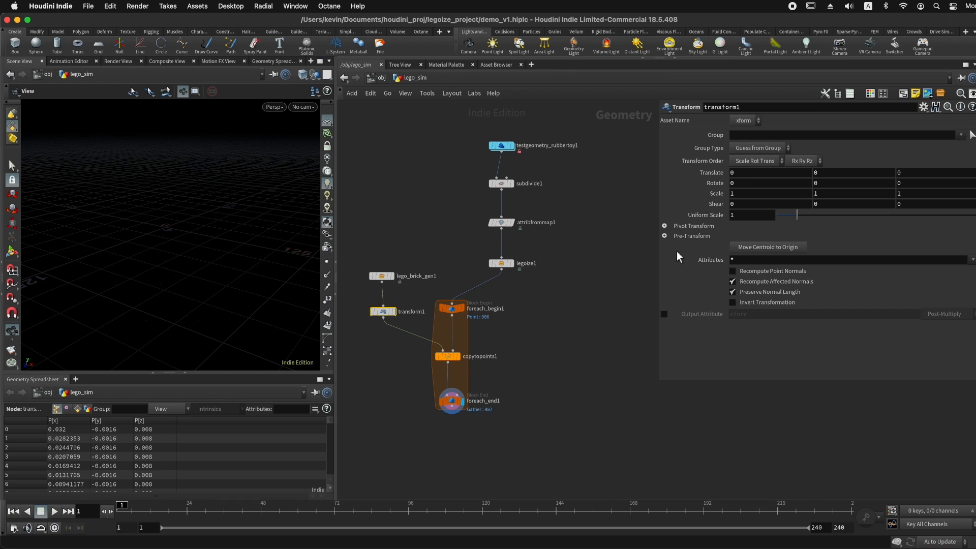
click(756, 215)
text(000)
key(Return)
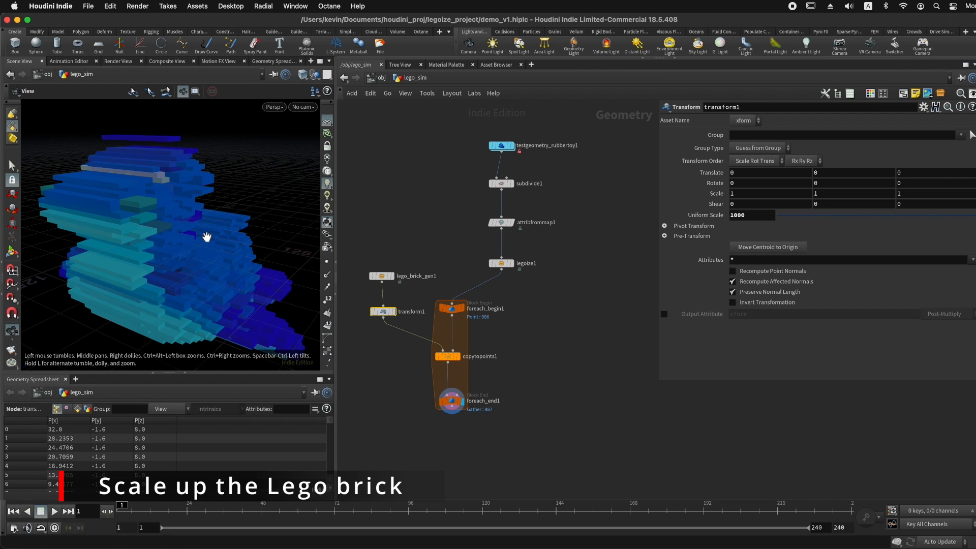
Step: Align Lego Brick Gen above the Transform node and examine the copied bricks from several angles
click(378, 279)
drag(378, 279, 386, 276)
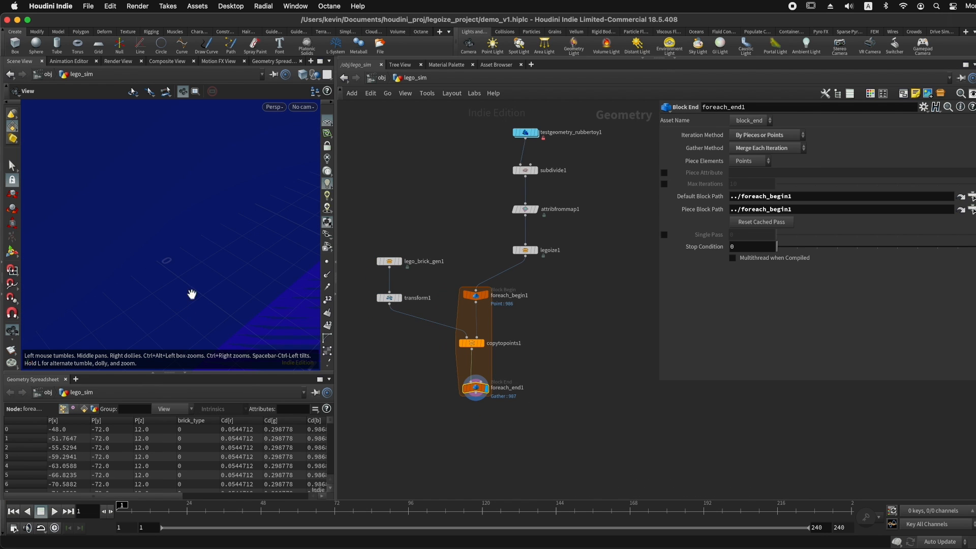
right_drag(243, 235, 82, 234)
right_drag(214, 236, 156, 227)
key(space+f)
drag(237, 229, 220, 255)
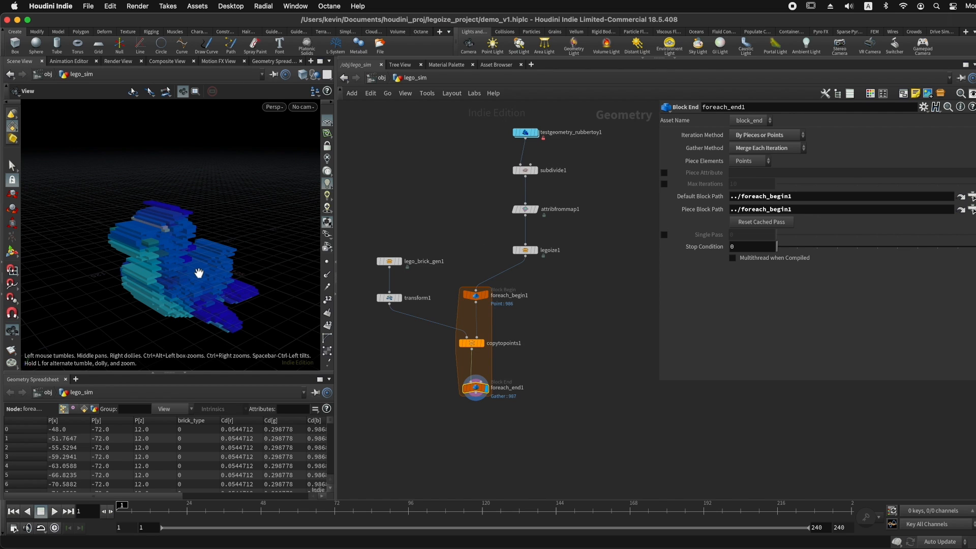
mouse_move(198, 273)
mouse_down()
mouse_move(192, 290)
mouse_move(192, 279)
mouse_up()
drag(146, 257, 202, 257)
Step: Examine Legoize's point attributes, including brick_type, x_res and z_res, and the point fetched by the For-Each begin node
click(526, 249)
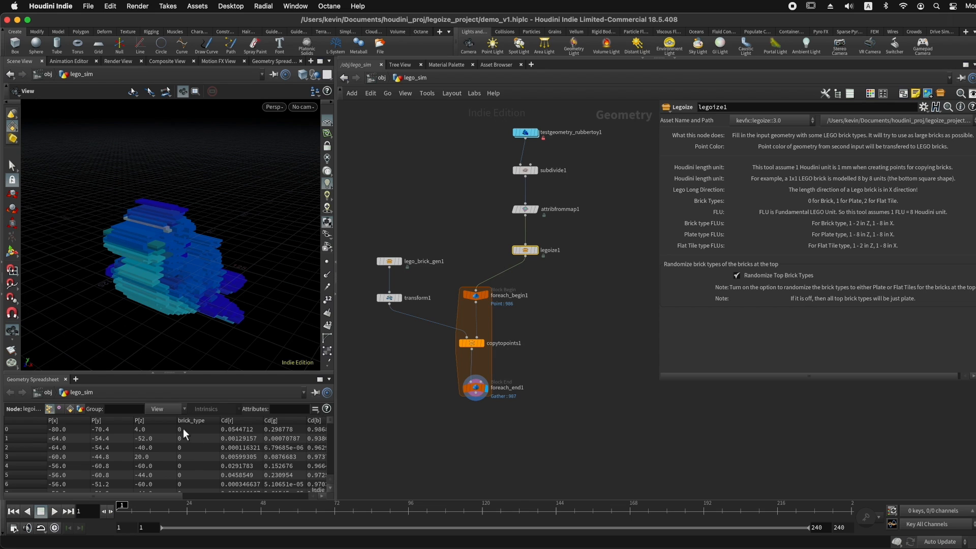
drag(181, 497, 254, 456)
drag(262, 494, 309, 496)
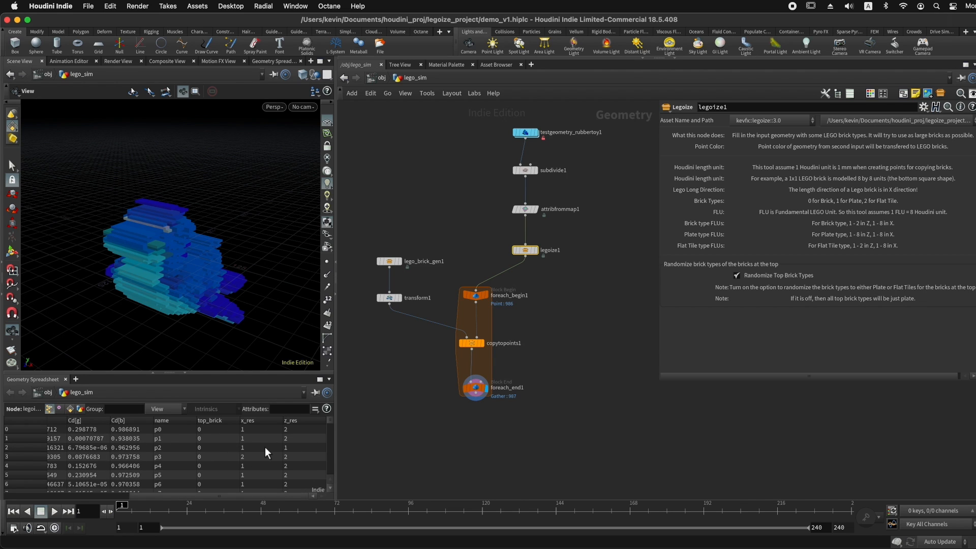
click(476, 296)
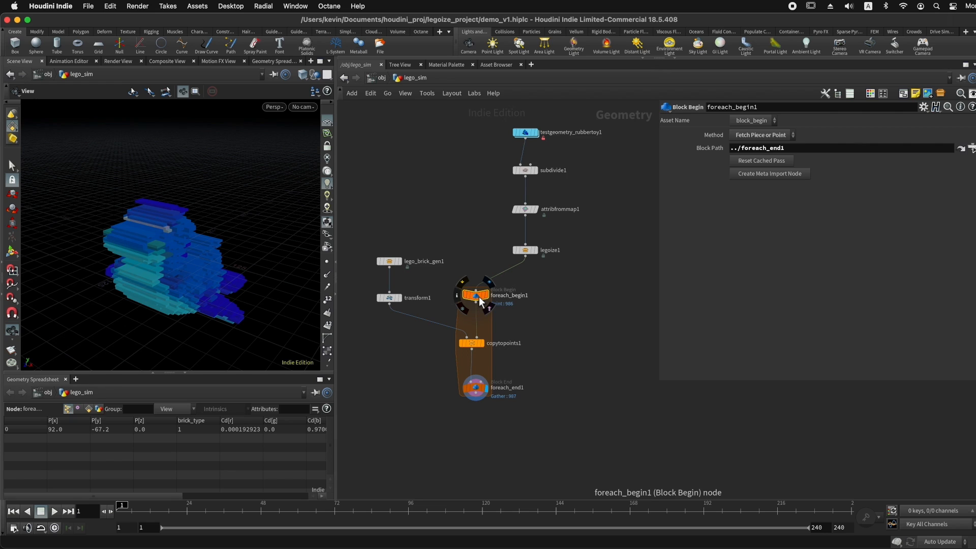
click(485, 295)
key(f)
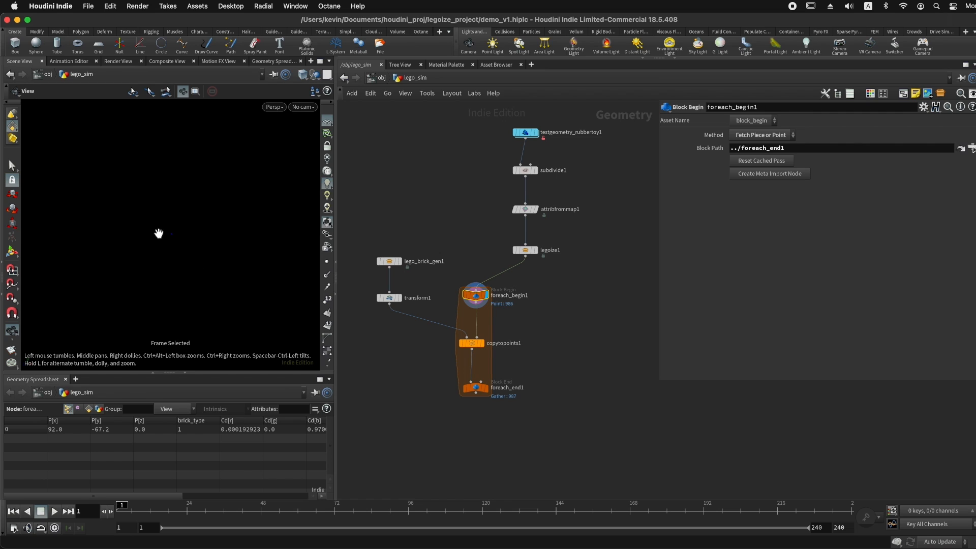
Step: Set Lego Brick Gen's Num of Units to the expression point("../foreach_begin1/",0,"x_res",0)
click(389, 261)
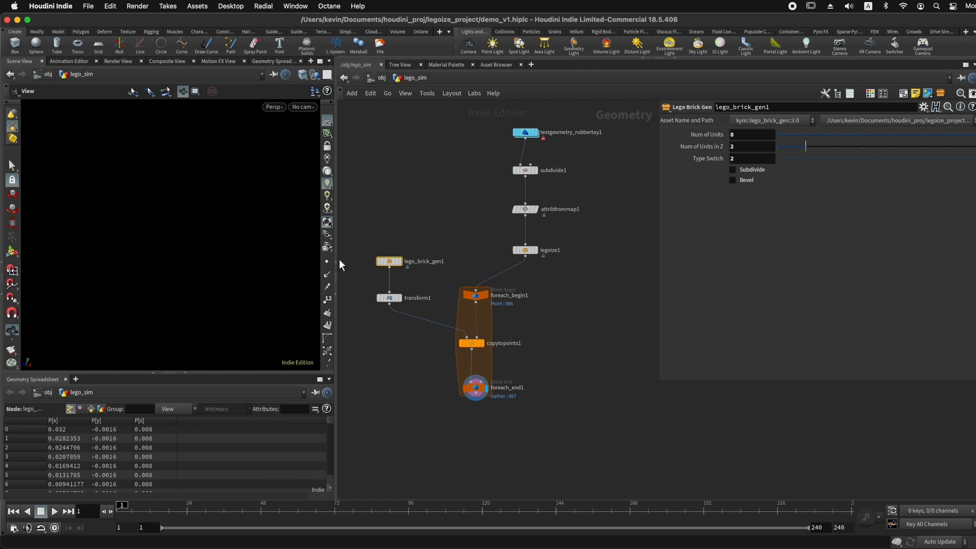
drag(336, 230, 289, 230)
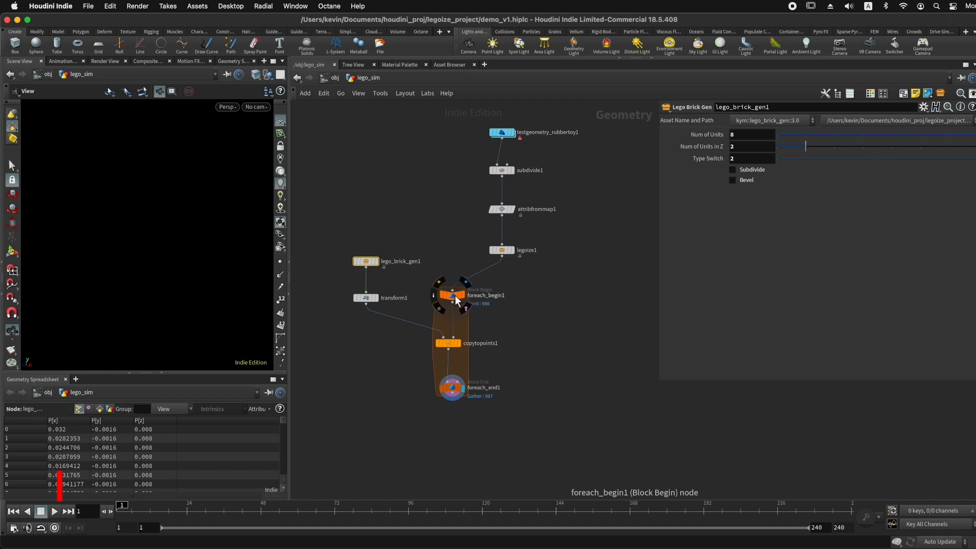
click(751, 135)
text(point)
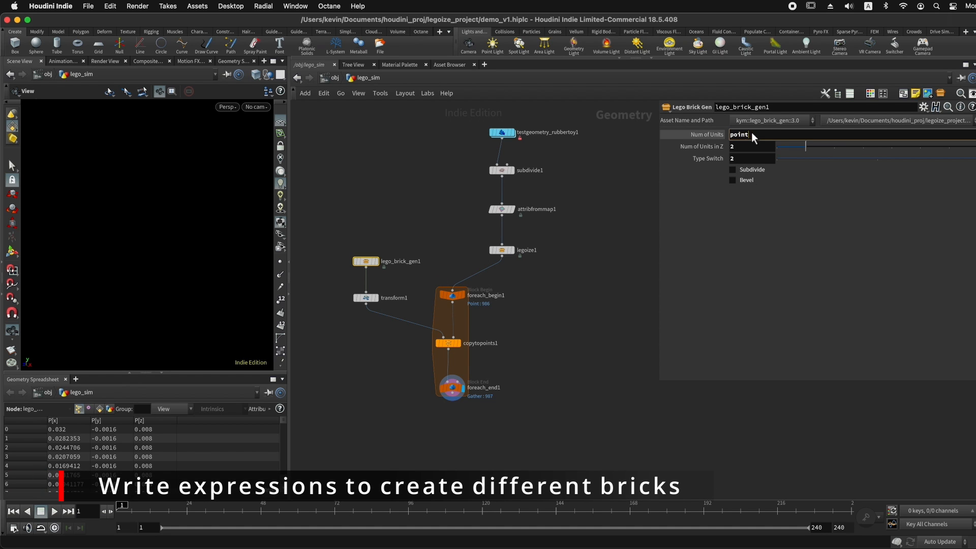
text(()
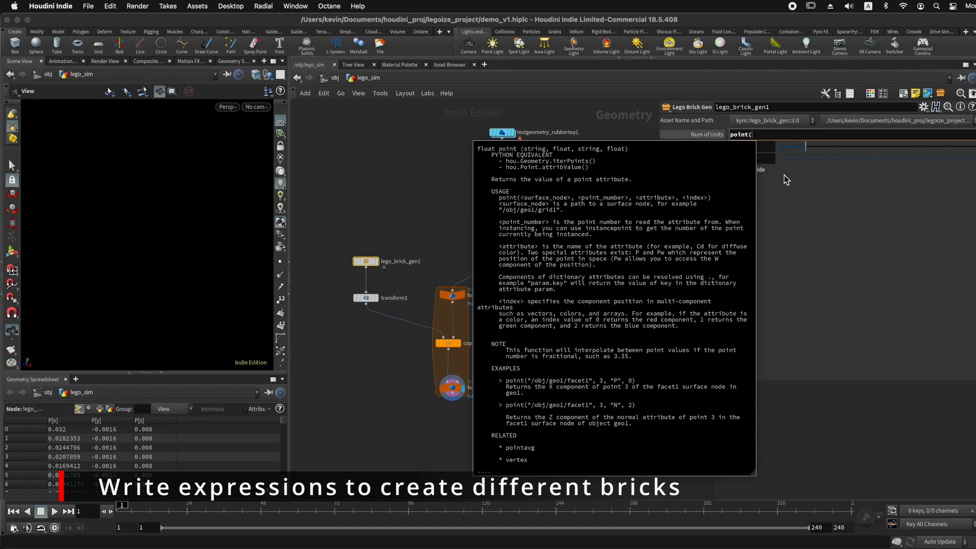
text("..)
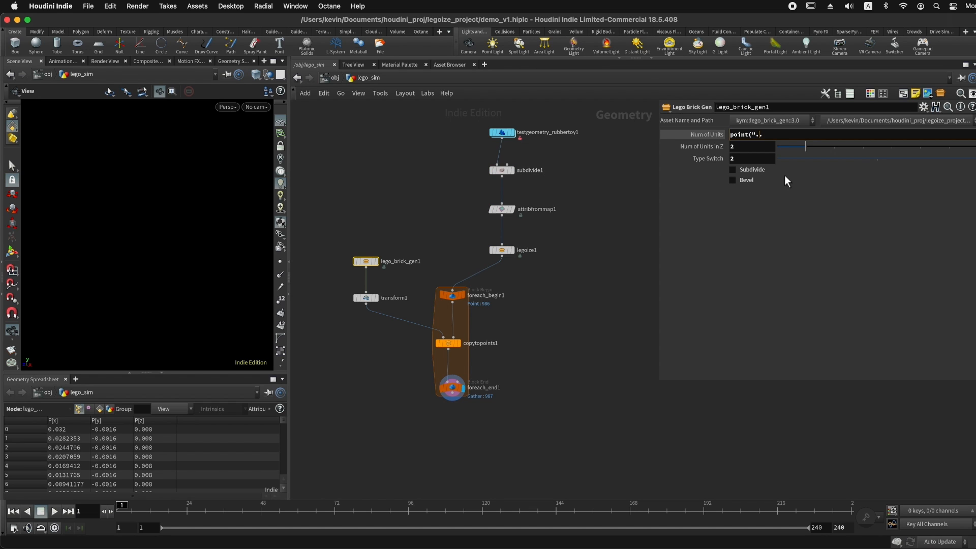
text(/)
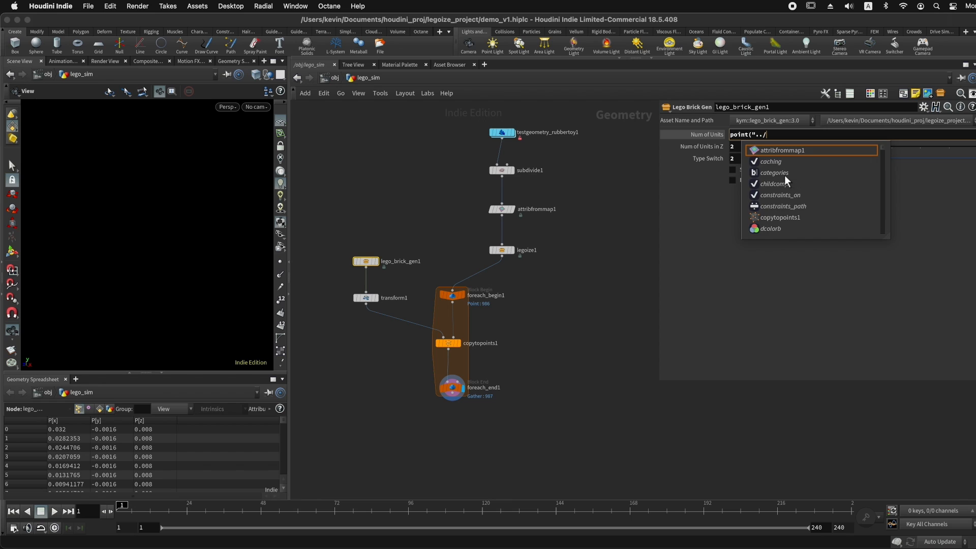
text(for)
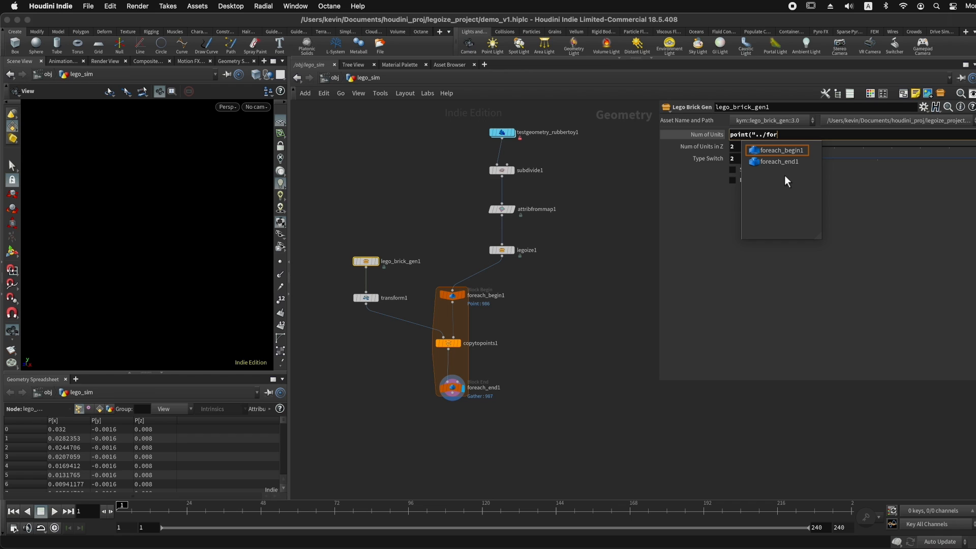
key(Down)
key(Return)
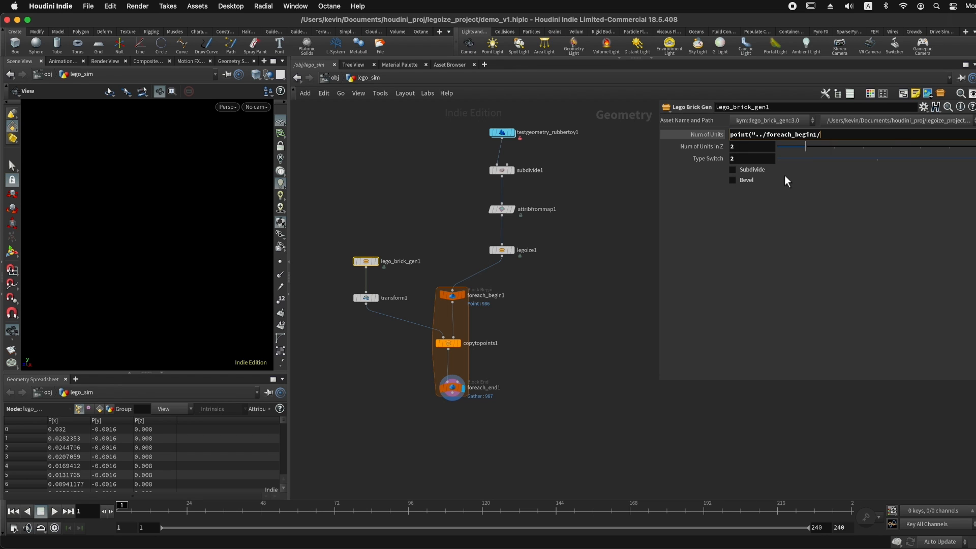
text(",)
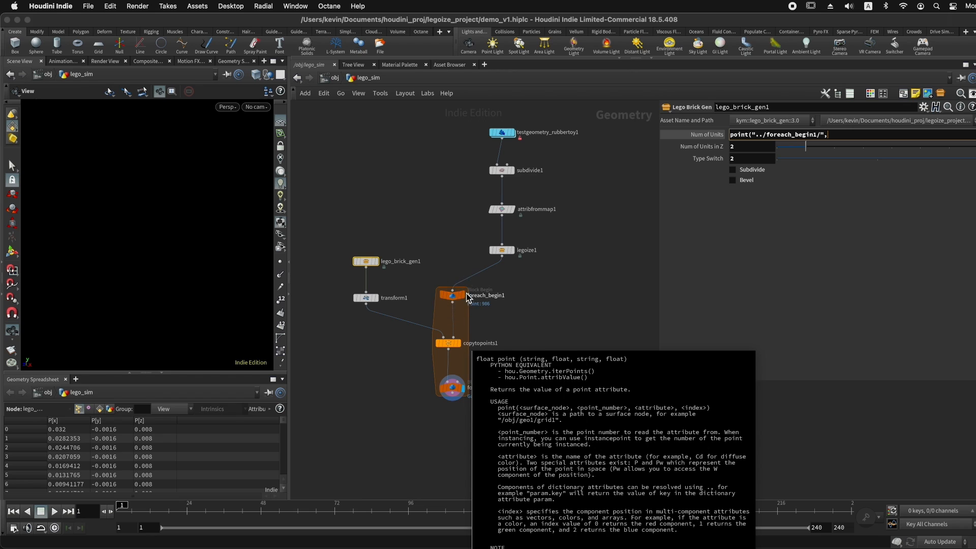
click(849, 136)
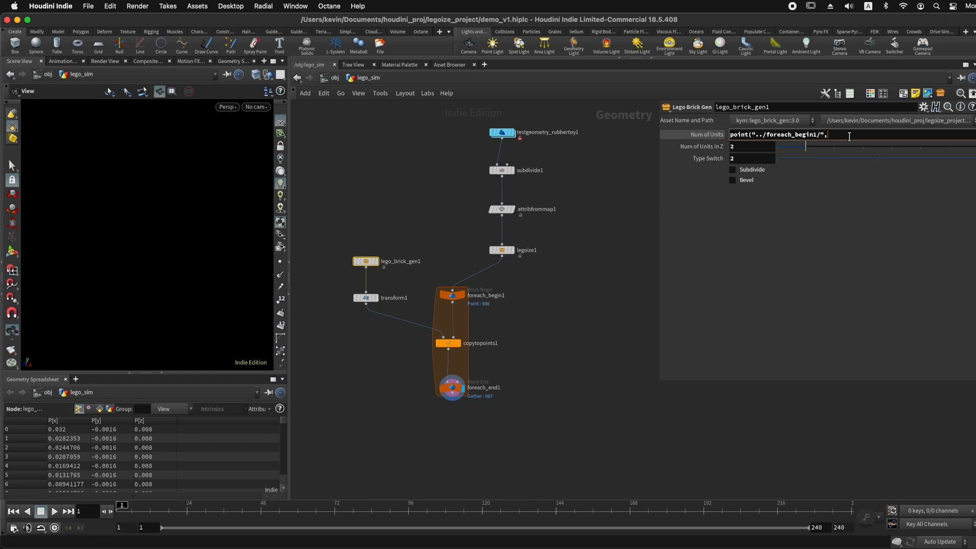
text(0,)
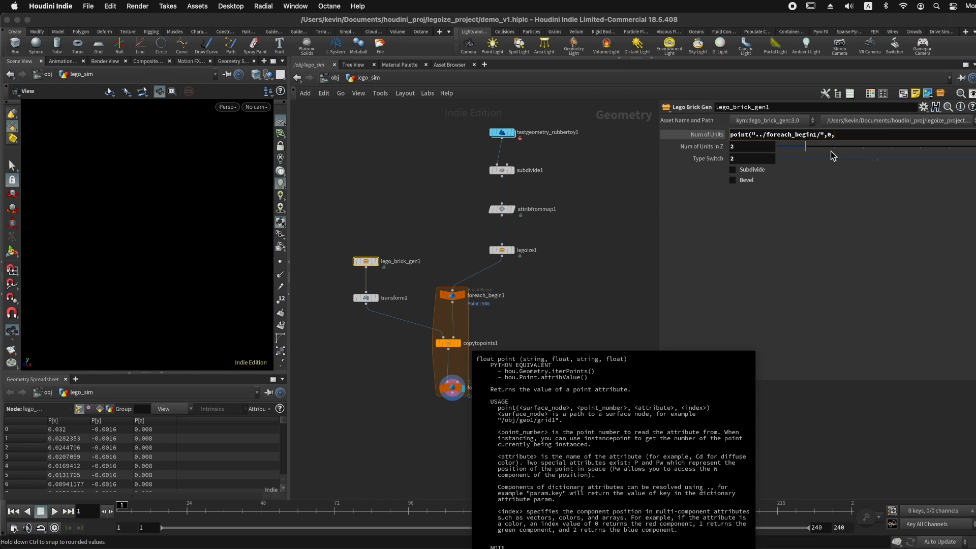
text("x_res)
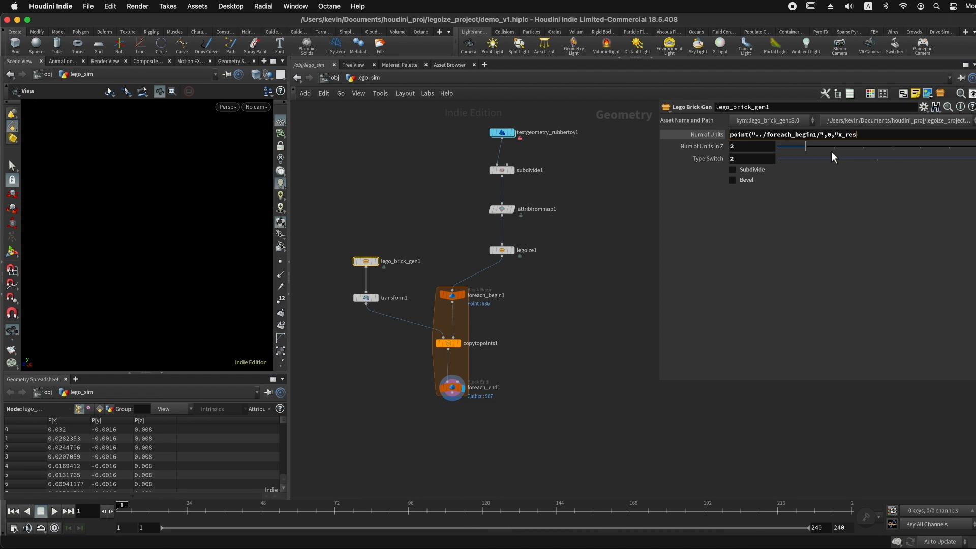
text(",)
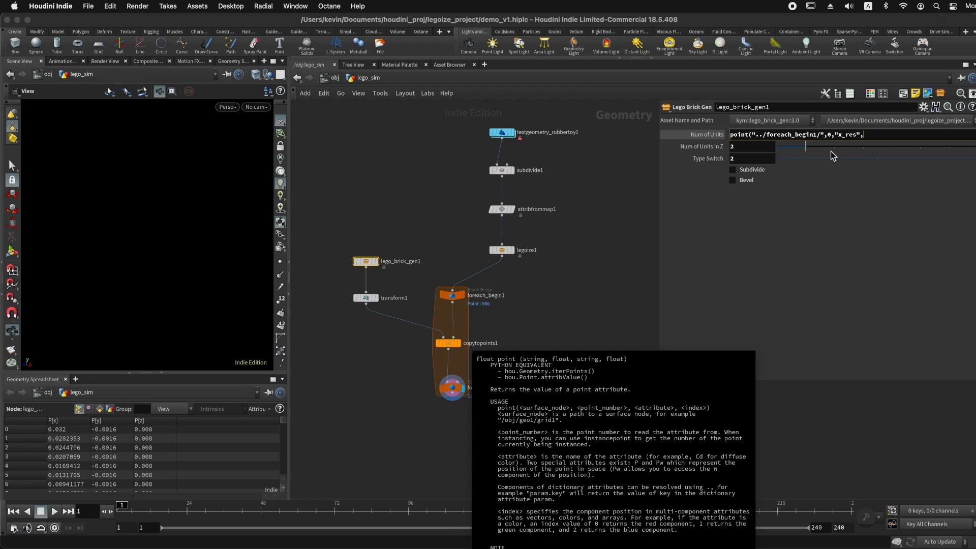
text())
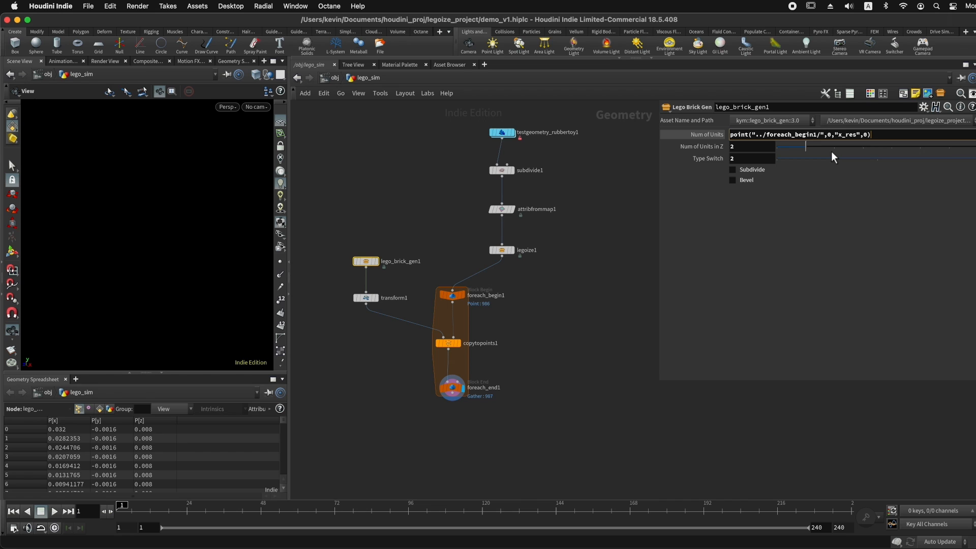
key(Return)
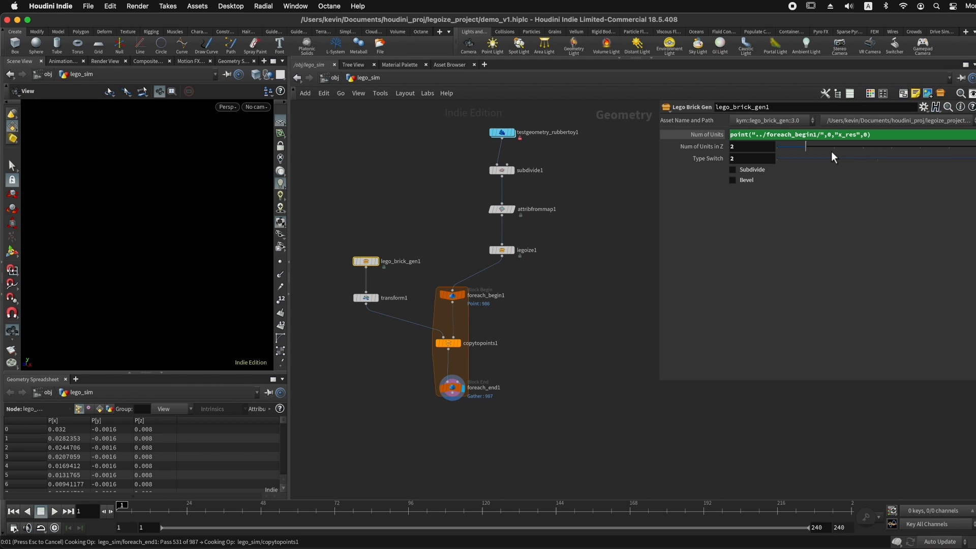
Step: Copy the Num of Units expression into Num of Units in Z and change its attribute to "z_res"
drag(878, 136, 713, 137)
key(super+c)
click(753, 148)
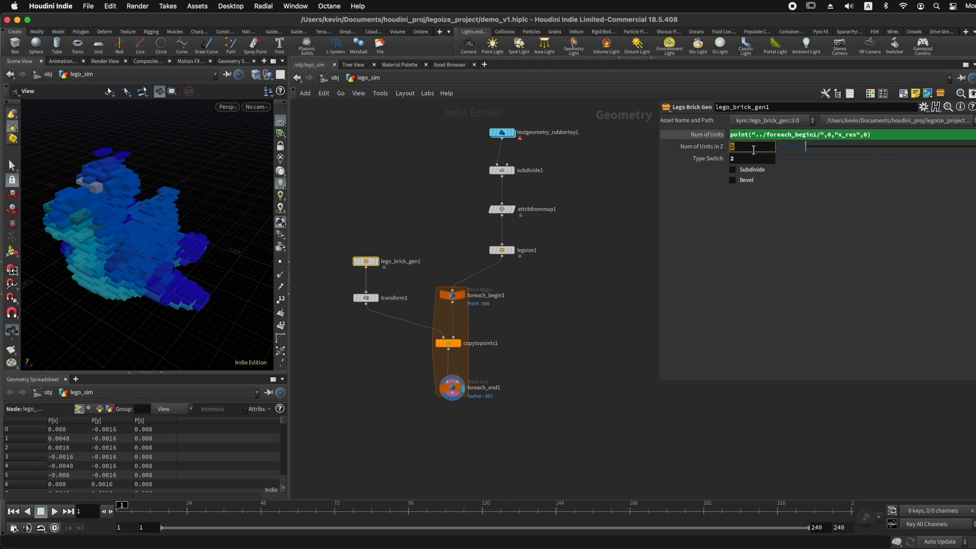
key(super+v)
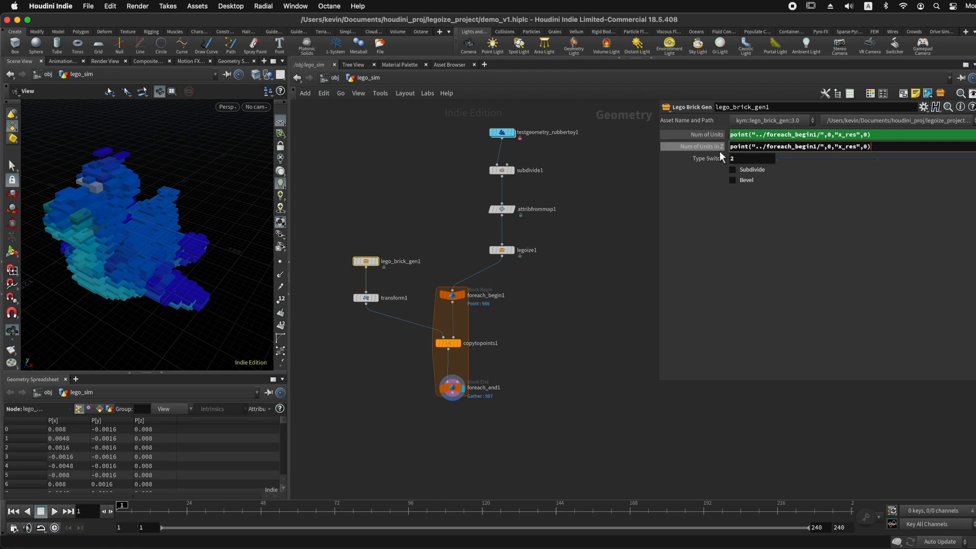
text(z)
key(Tab)
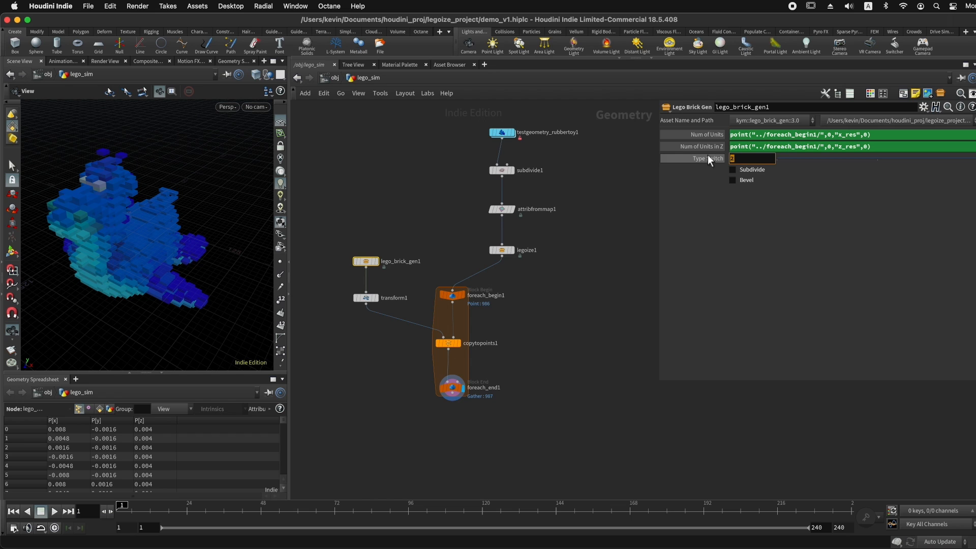
Step: Set Type Switch to the expression point("../foreach_begin1/",0,"brick_type",0)
key(super+v)
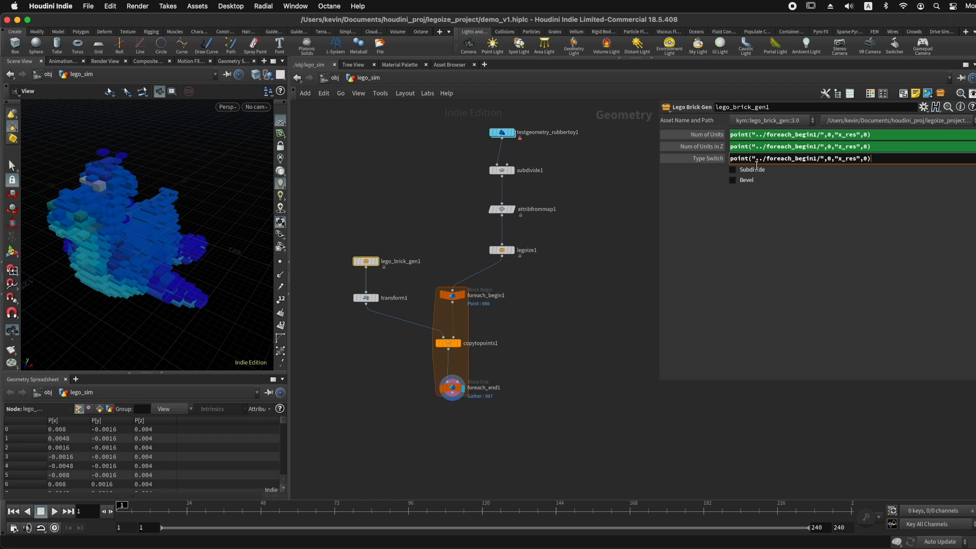
drag(857, 161, 842, 162)
text(brick_type)
key(Return)
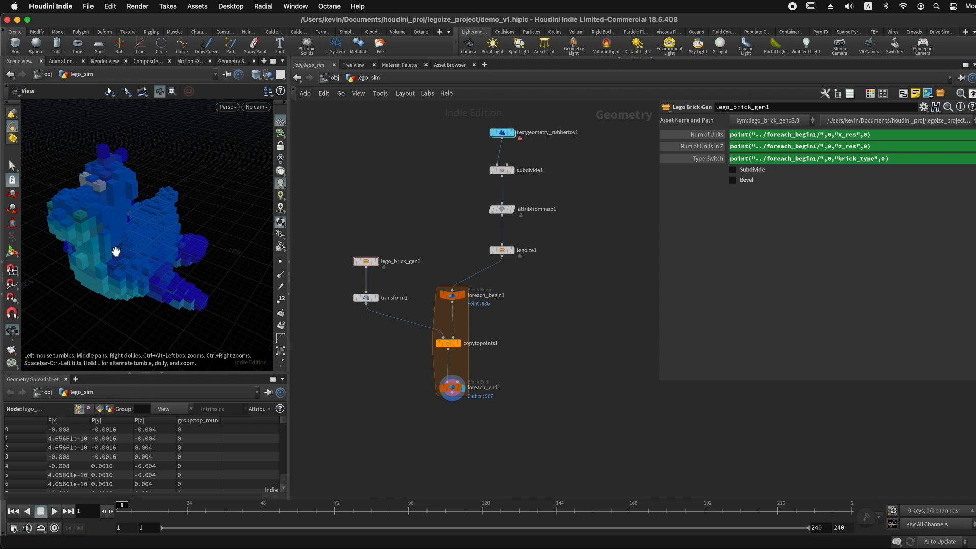
Step: Enlarge the viewport by widening its pane and collapsing the Geometry Spreadsheet, keeping the brick model in view
drag(139, 257, 197, 363)
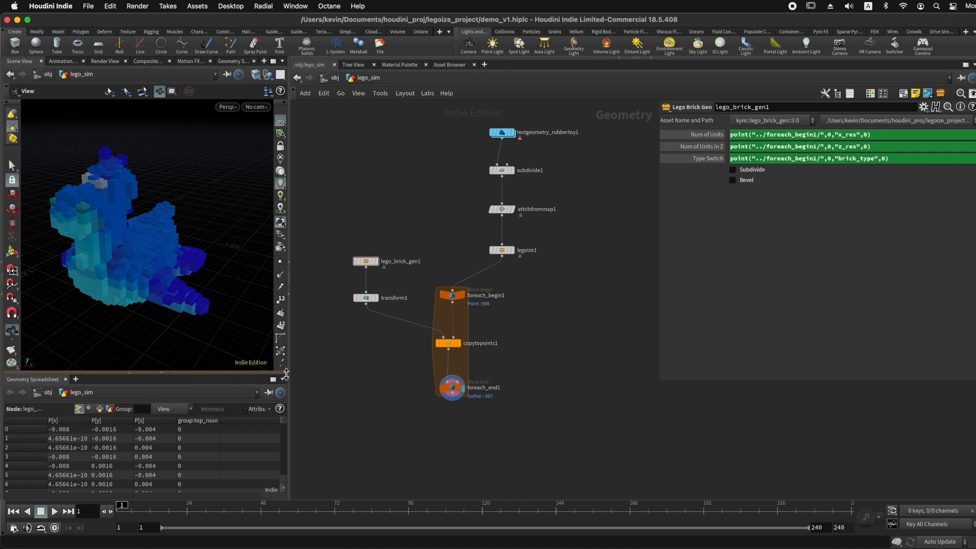
drag(288, 368, 357, 368)
drag(248, 282, 193, 238)
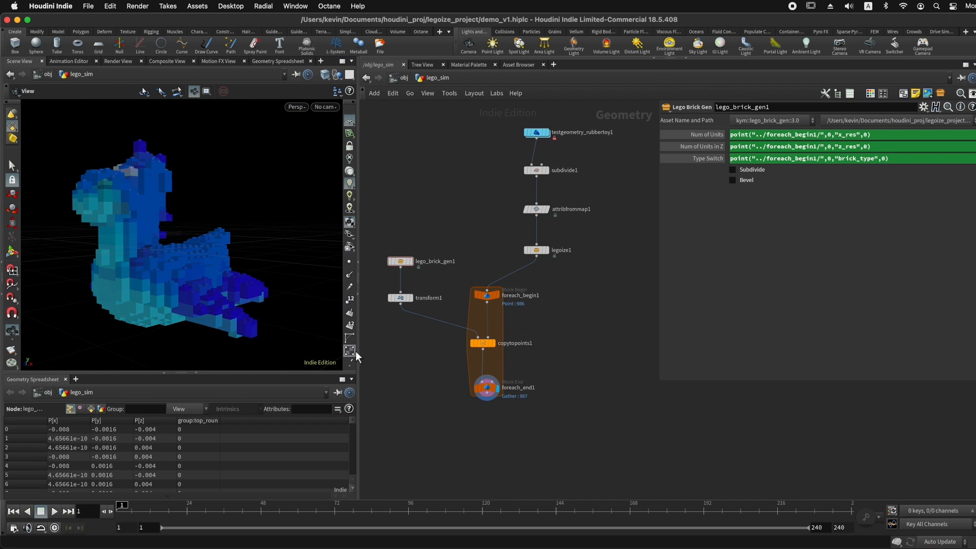
drag(357, 355, 446, 355)
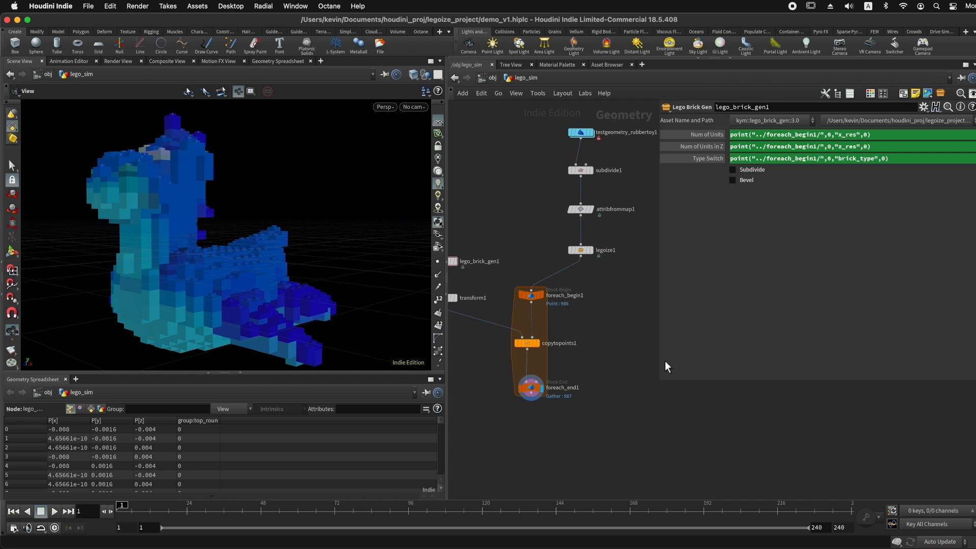
drag(660, 362, 718, 362)
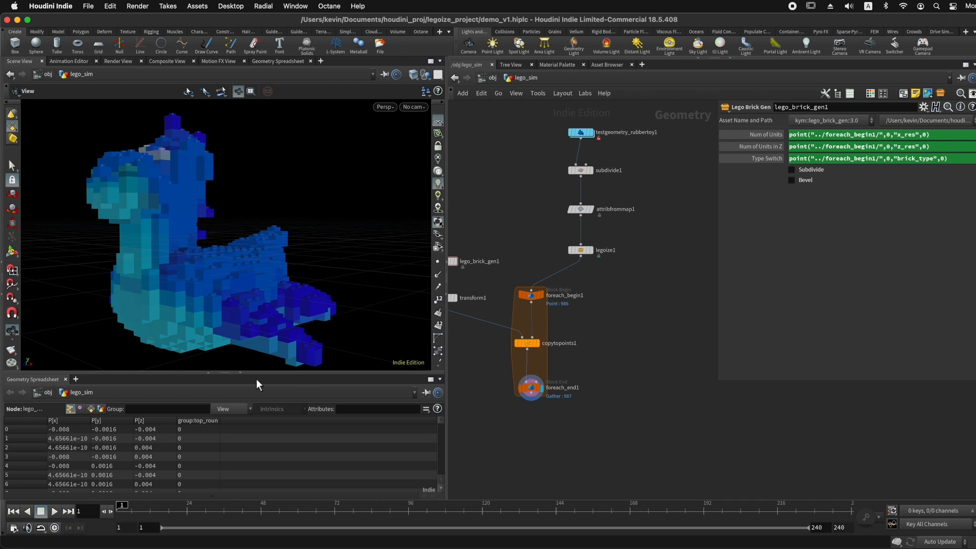
click(240, 372)
drag(259, 275, 440, 126)
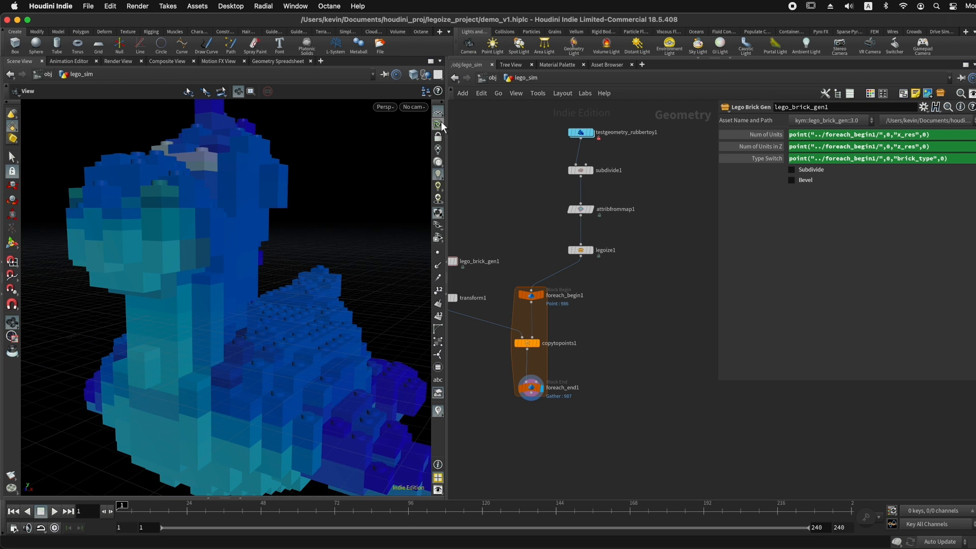
Step: Enable Subdivide and Bevel on Lego Brick Gen
drag(265, 349, 230, 349)
middle_drag(525, 274, 583, 287)
click(501, 275)
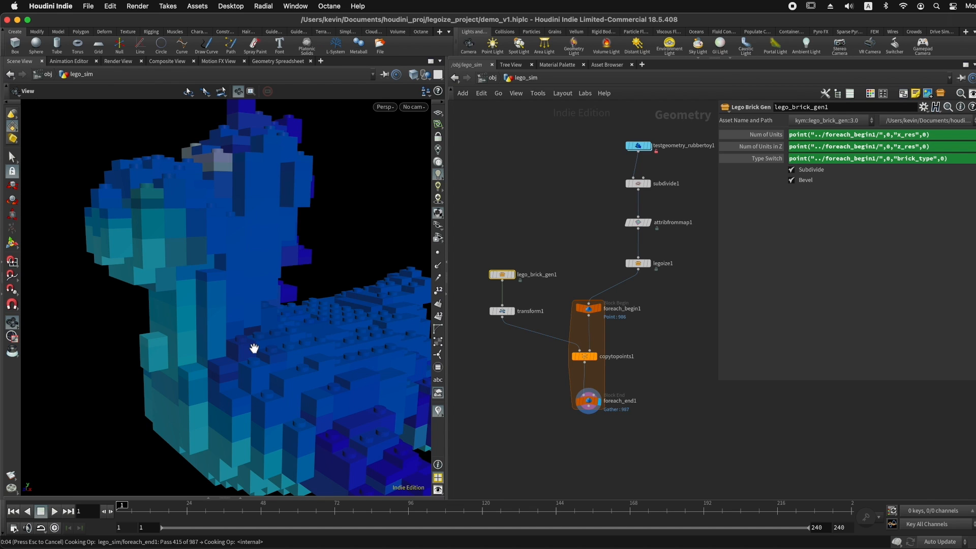
Step: Examine the beveled bricks and studs on the toy's body and head up close, and the whole model
drag(254, 348, 269, 375)
right_drag(249, 399, 359, 401)
middle_drag(360, 401, 219, 363)
right_drag(219, 363, 370, 377)
drag(276, 384, 248, 344)
drag(284, 313, 281, 303)
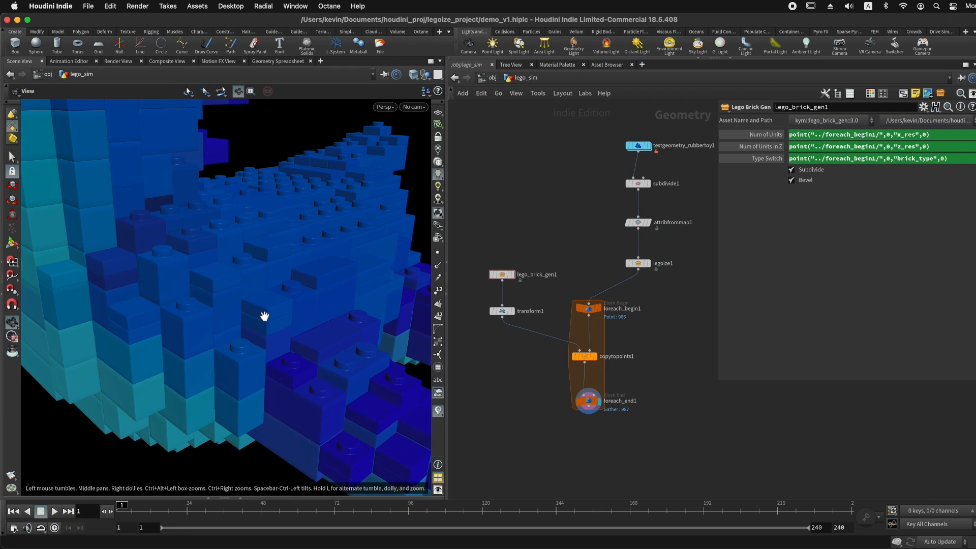
mouse_move(213, 229)
middle_down()
mouse_move(313, 318)
mouse_move(253, 324)
mouse_move(258, 336)
middle_up()
middle_drag(243, 229, 266, 290)
middle_drag(228, 211, 241, 258)
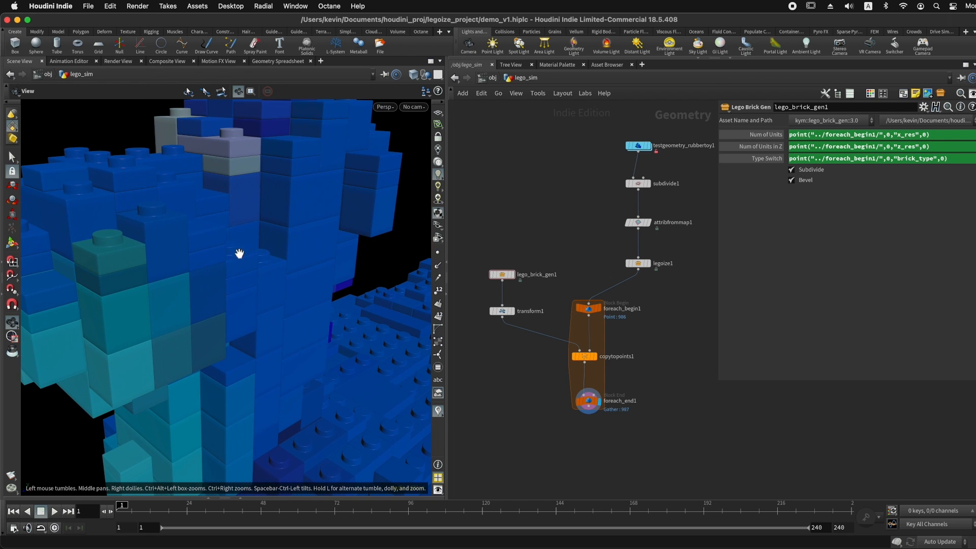
right_drag(103, 251, 265, 301)
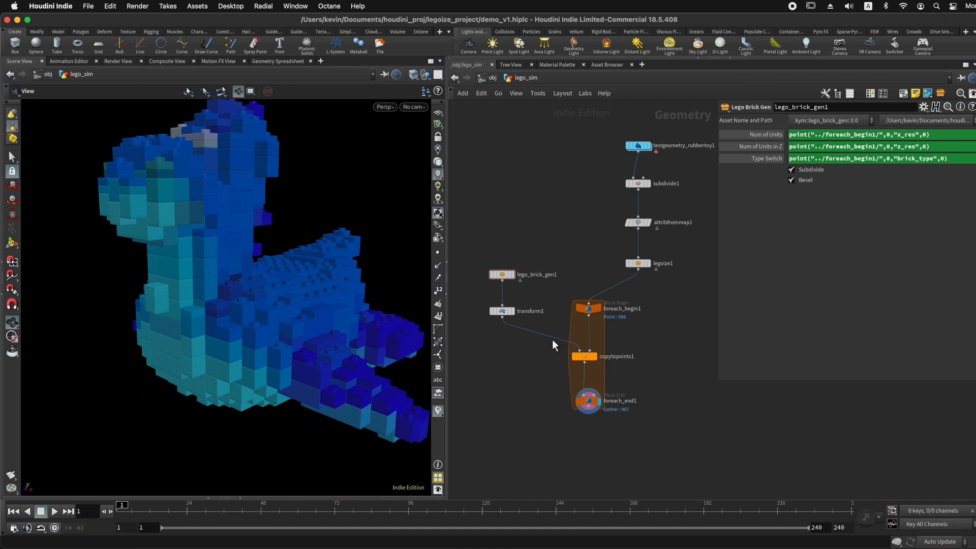
drag(234, 272, 259, 285)
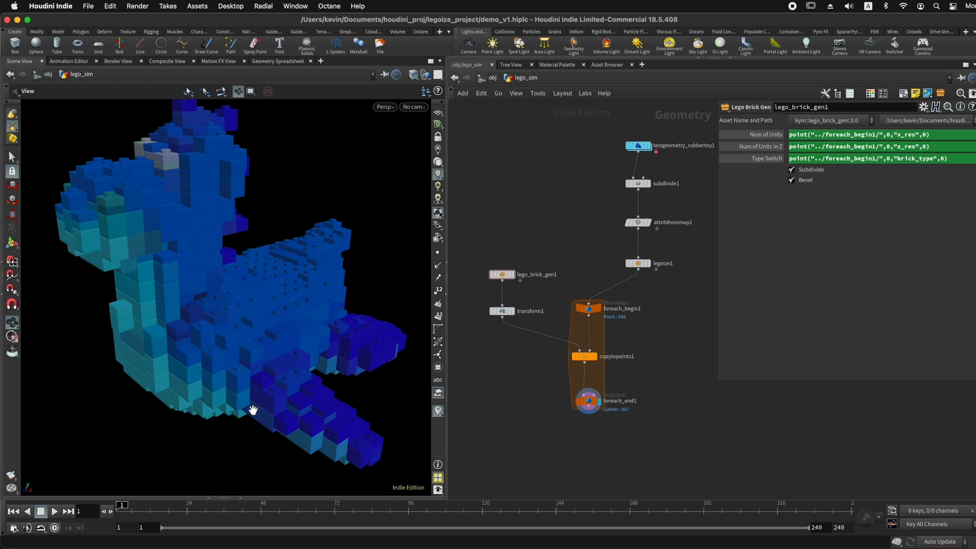
Step: Show the reference grid in the viewport and view the whole brick toy from the front and side
scroll(224, 302, down, 5)
middle_drag(245, 295, 236, 295)
right_drag(236, 295, 241, 306)
middle_drag(241, 306, 258, 305)
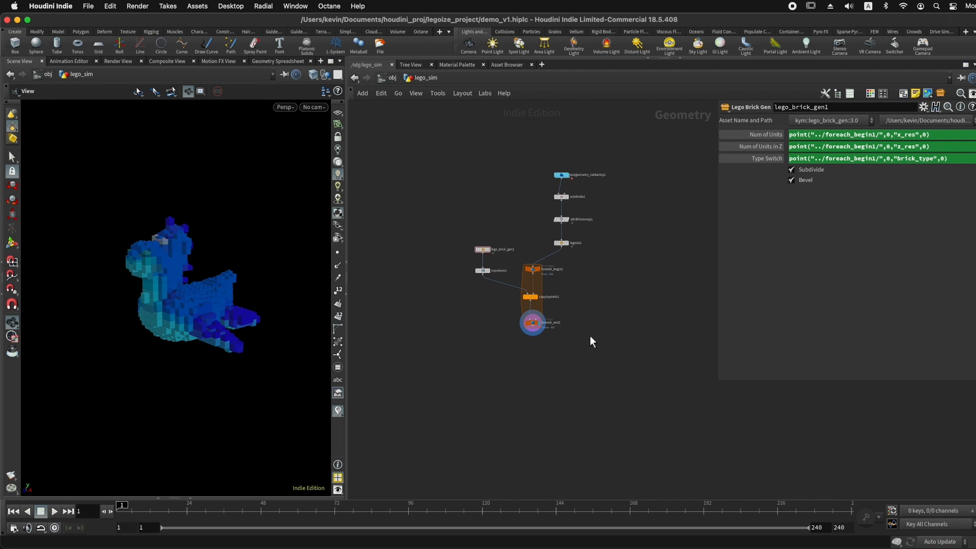
scroll(541, 305, up, 3)
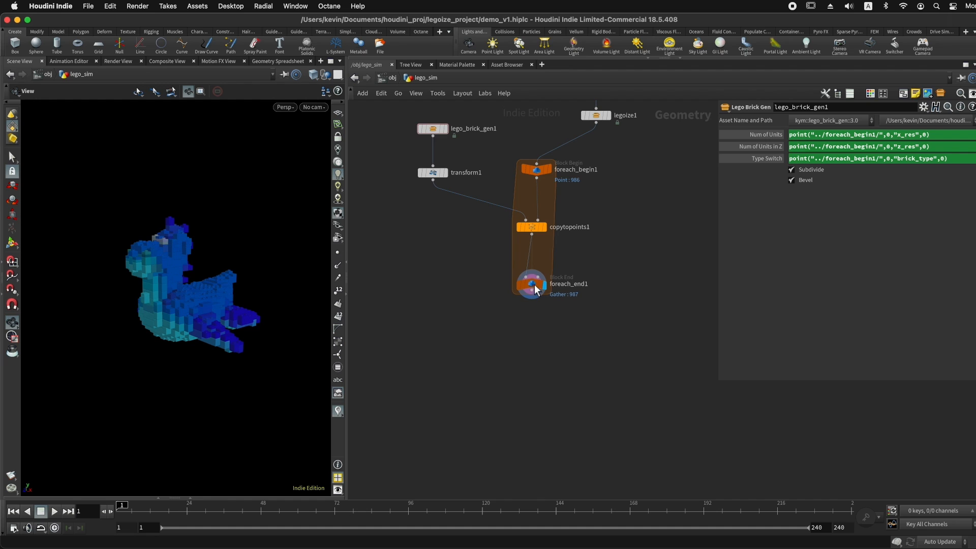
click(337, 114)
drag(217, 310, 275, 310)
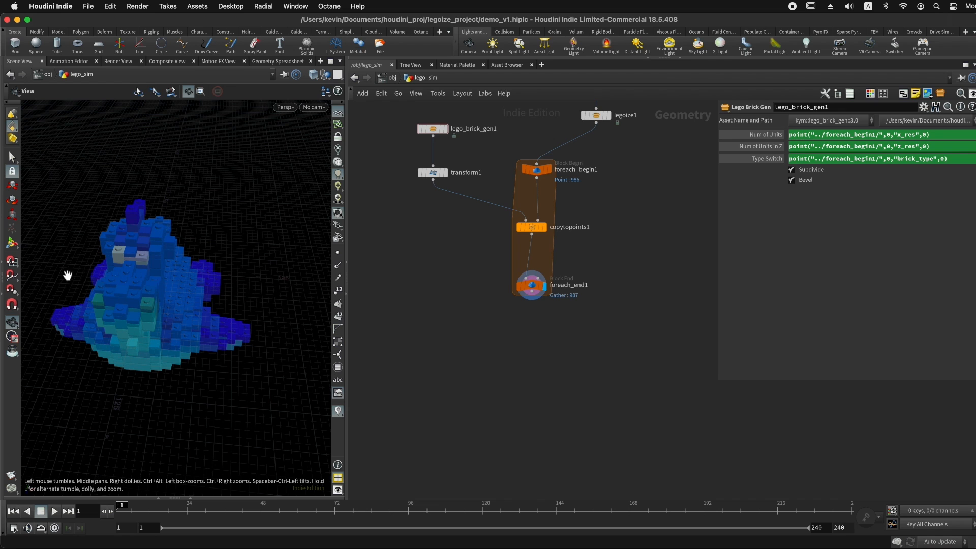
drag(259, 280, 192, 345)
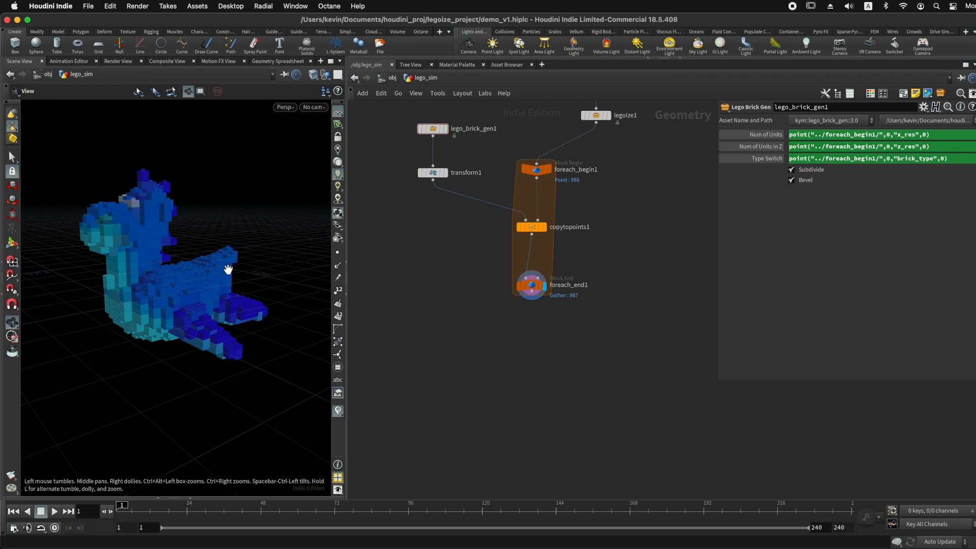
Step: Add a Transform node after foreach_end1 and set its uniform scale to 0.01
mouse_move(211, 318)
mouse_down()
mouse_move(224, 337)
mouse_move(221, 317)
mouse_up()
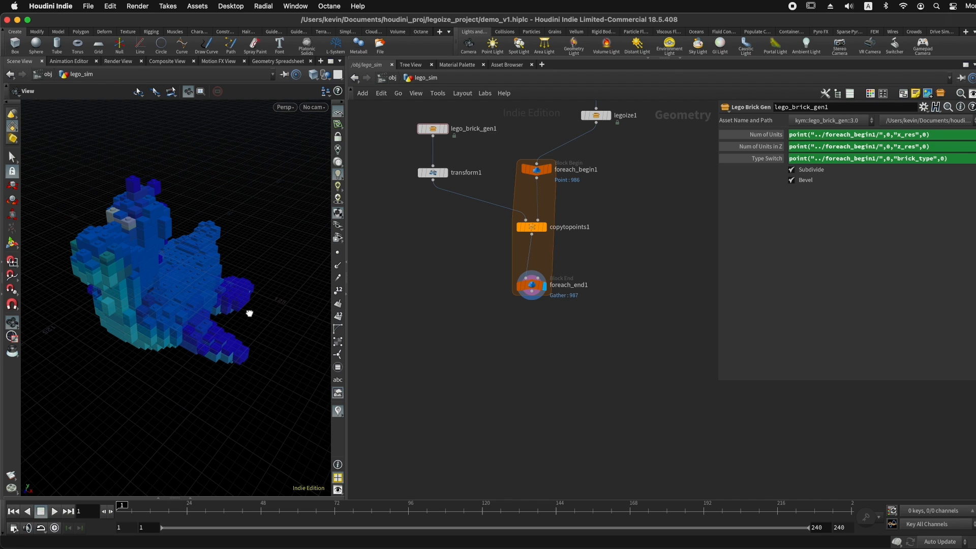
drag(250, 315, 246, 290)
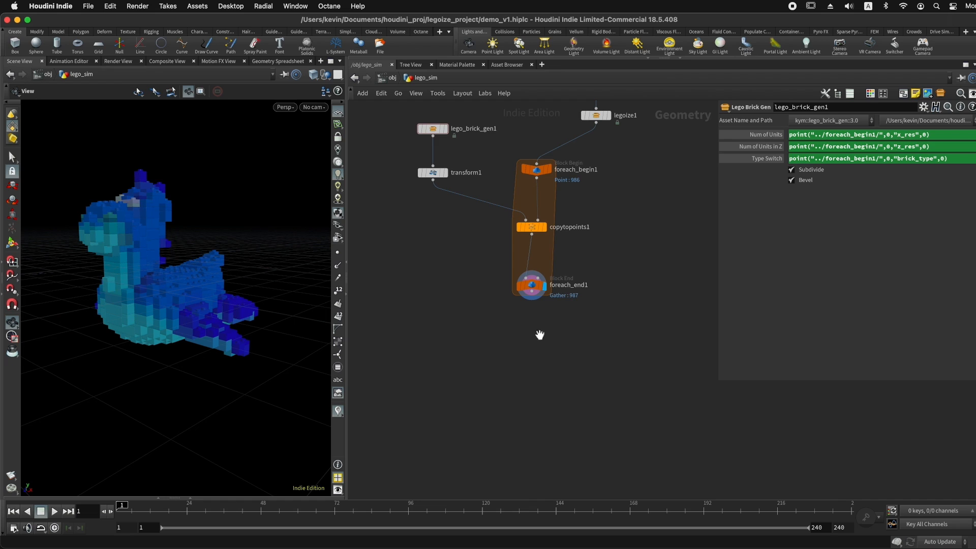
drag(532, 291, 534, 337)
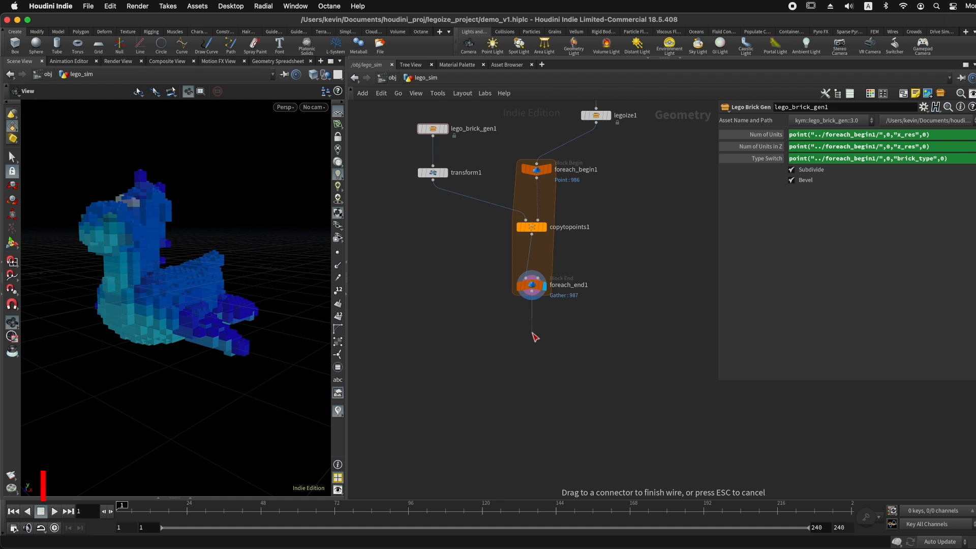
key(Tab)
text(trans)
key(Return)
click(532, 332)
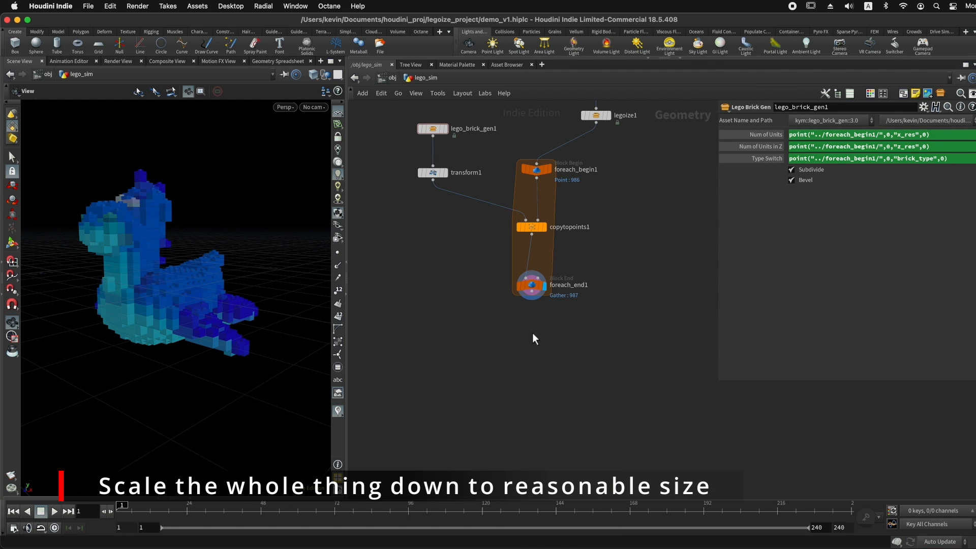
click(809, 215)
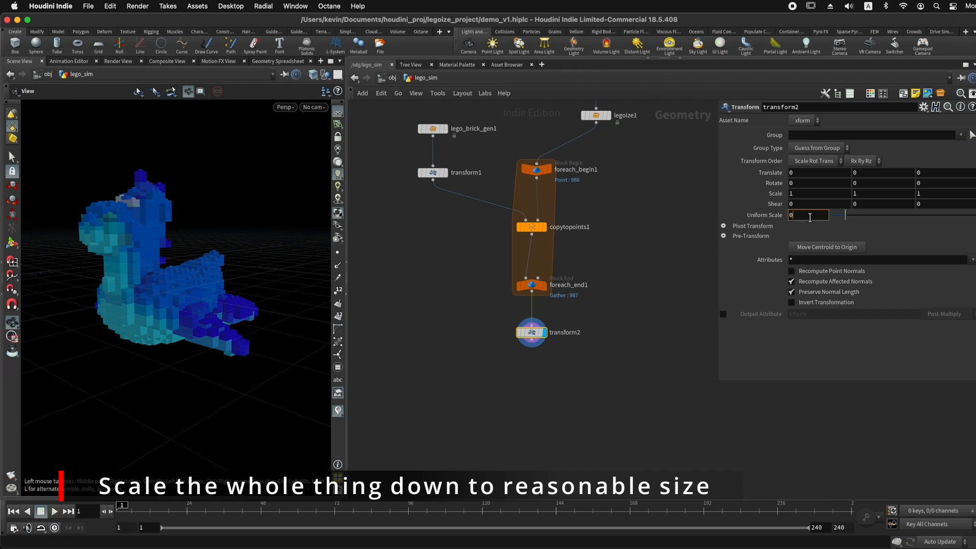
text(0.01)
key(Return)
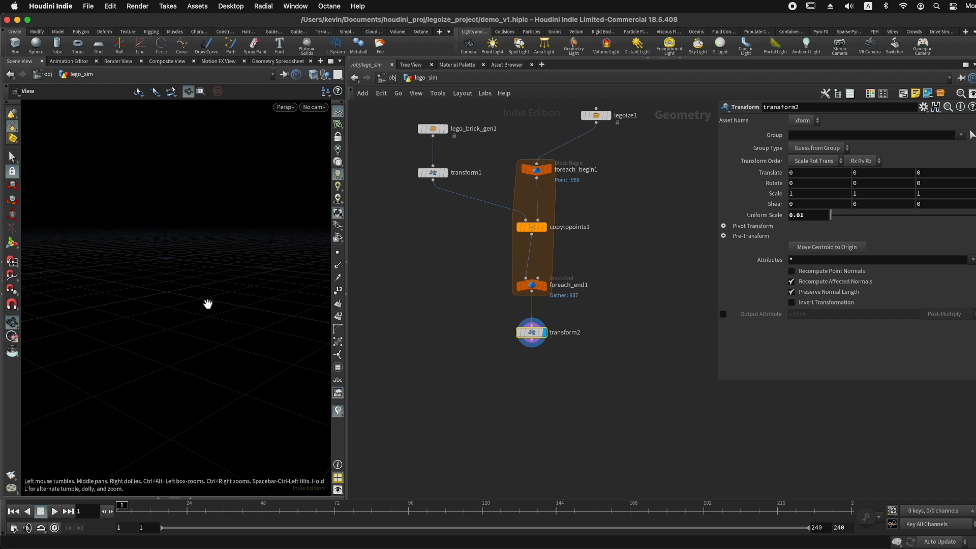
Step: Frame the scaled-down model in the viewport and rename its new Transform node to scale_back
key(space+g)
drag(533, 333, 534, 325)
click(566, 323)
text(scale_back)
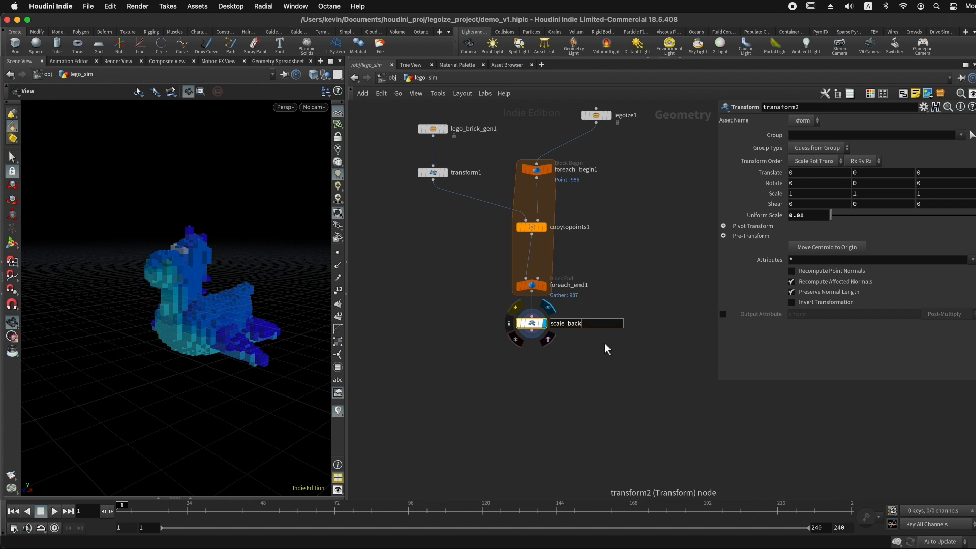
key(Return)
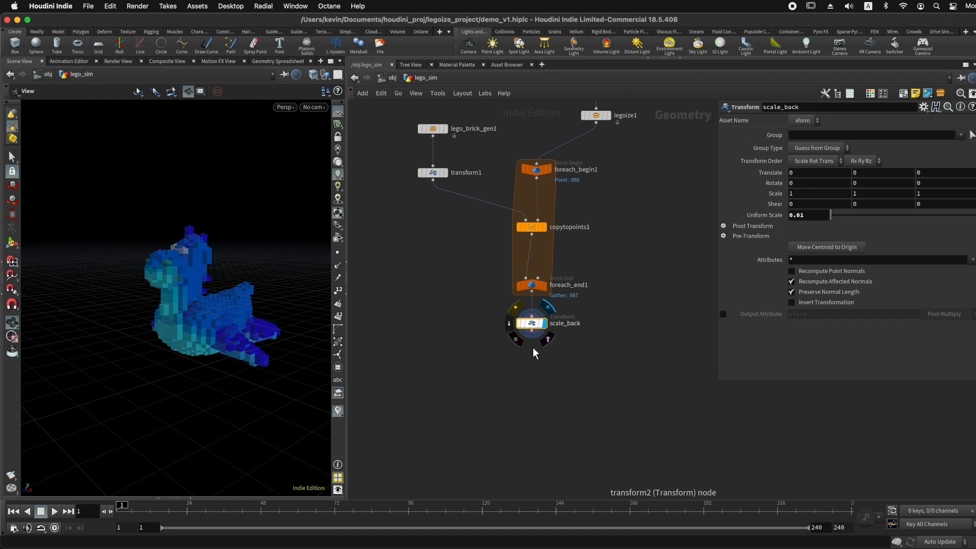
mouse_move(236, 322)
mouse_down()
mouse_move(229, 342)
mouse_move(224, 307)
mouse_move(218, 333)
mouse_move(233, 327)
mouse_move(230, 311)
mouse_move(238, 320)
mouse_up()
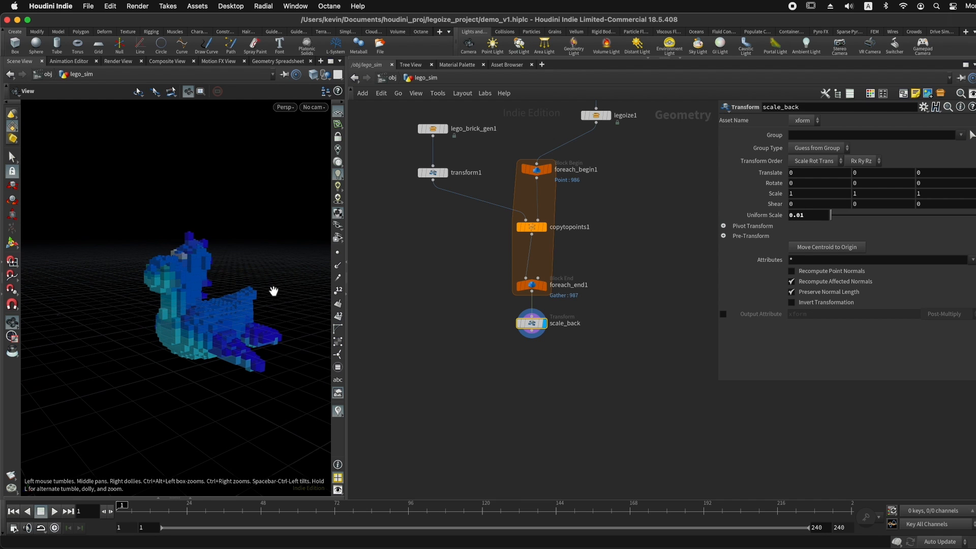
Step: Add another Transform node connected below scale_back and name it move_up
key(Tab)
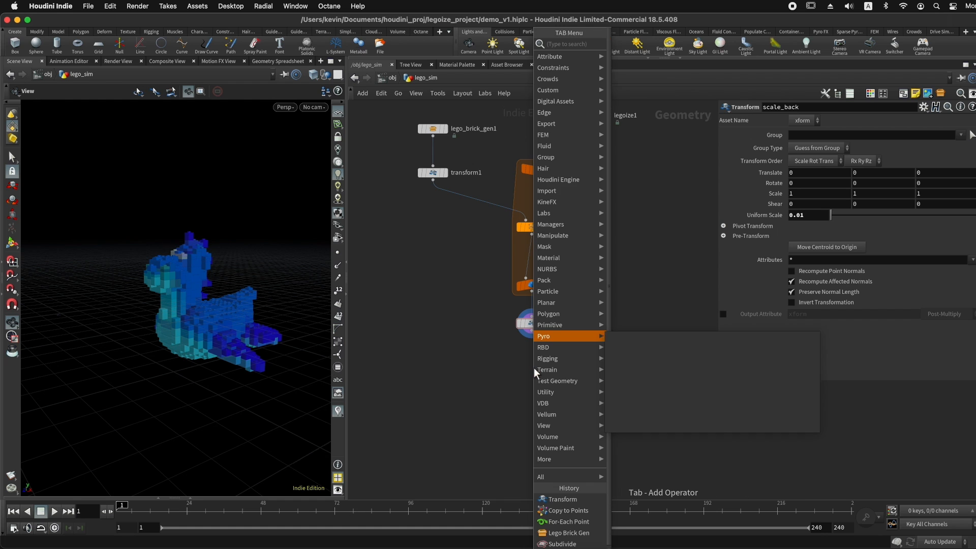
text(trans)
key(Return)
click(534, 368)
click(532, 367)
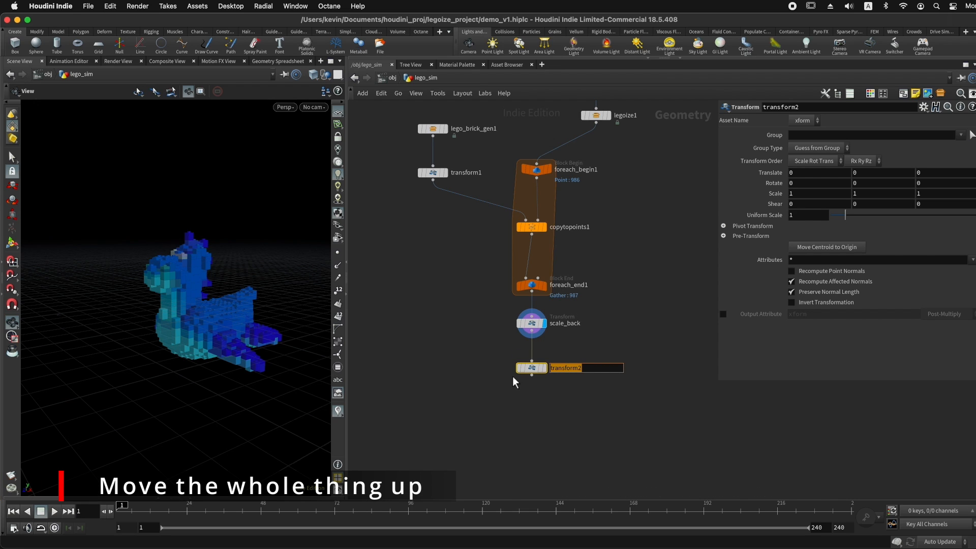
text(move_up)
key(Return)
Step: Set the Y translation of the move_up node to 2
click(872, 175)
text(2)
key(Return)
mouse_move(220, 250)
mouse_down()
mouse_move(218, 272)
mouse_move(224, 209)
mouse_move(228, 270)
mouse_move(230, 249)
mouse_up()
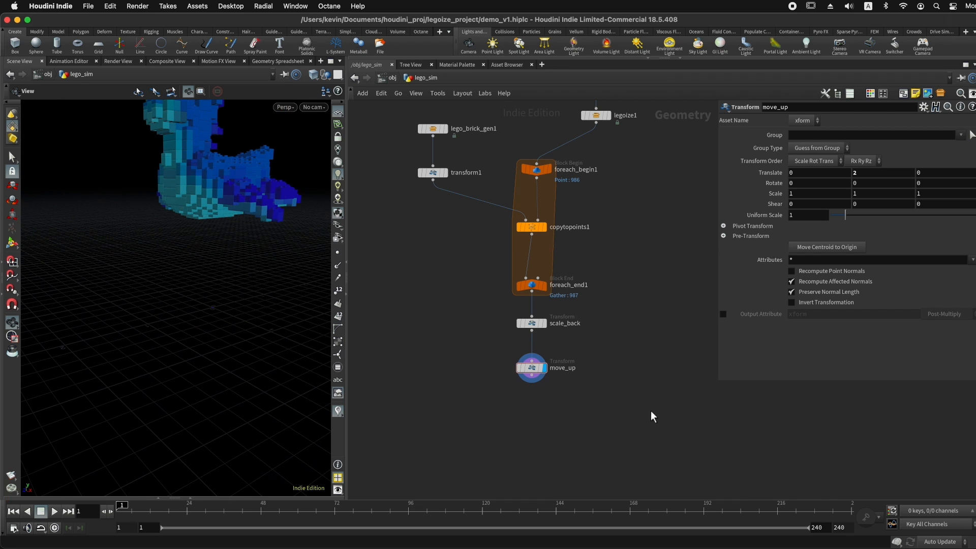
Step: Add a DOP Network node wired from move_up, place it below, and make it the displayed node
scroll(610, 376, down, 5)
drag(507, 288, 505, 392)
key(Tab)
text(dop)
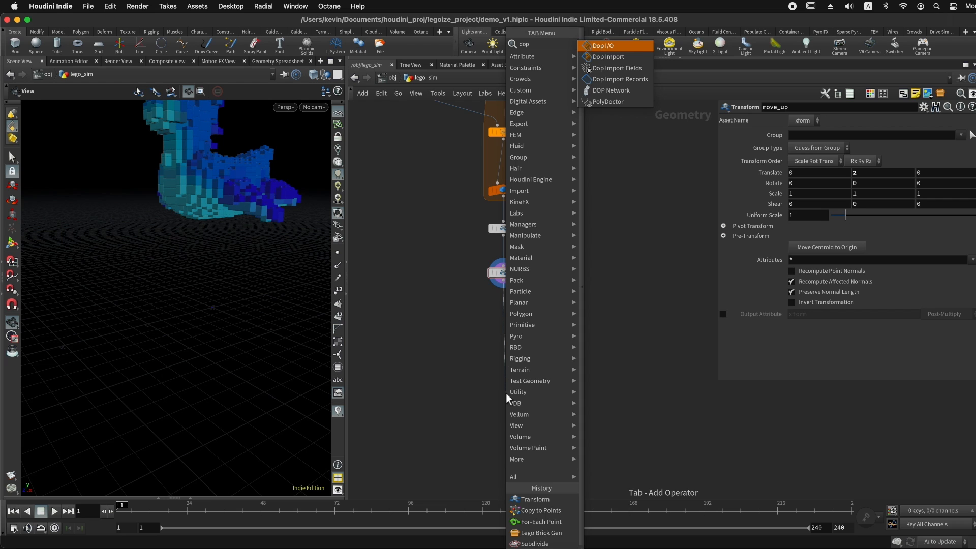
key(Down)
key(Down)
key(Down)
key(Down)
key(Return)
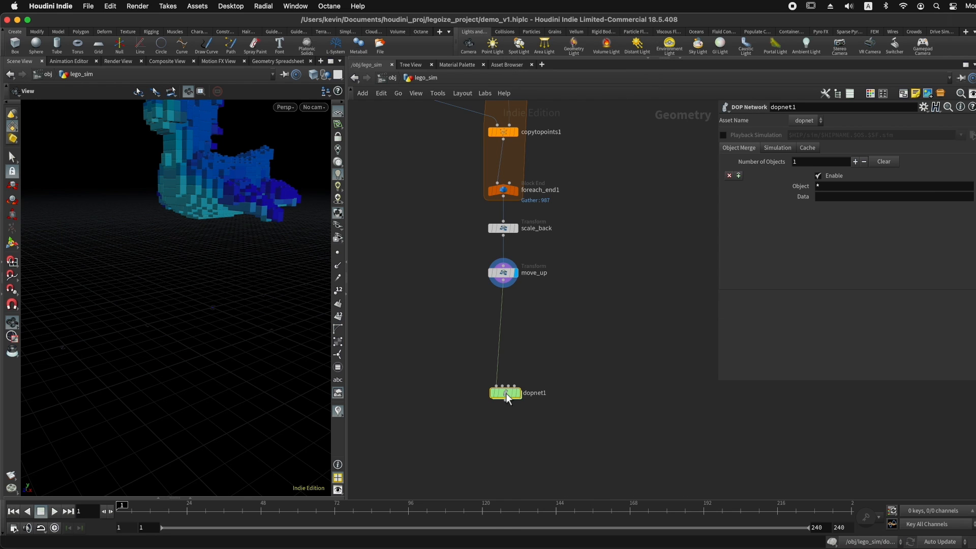
drag(505, 392, 494, 351)
key(r)
middle_drag(580, 317, 581, 361)
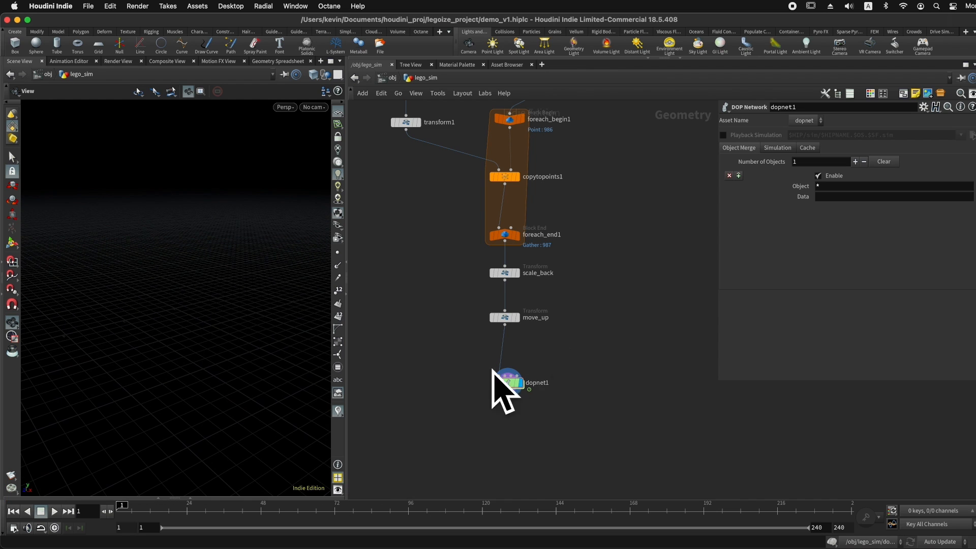
Step: Display move_up again and examine the brick geometry's mesh density up close with wireframe shading
mouse_move(510, 384)
drag(453, 307, 545, 330)
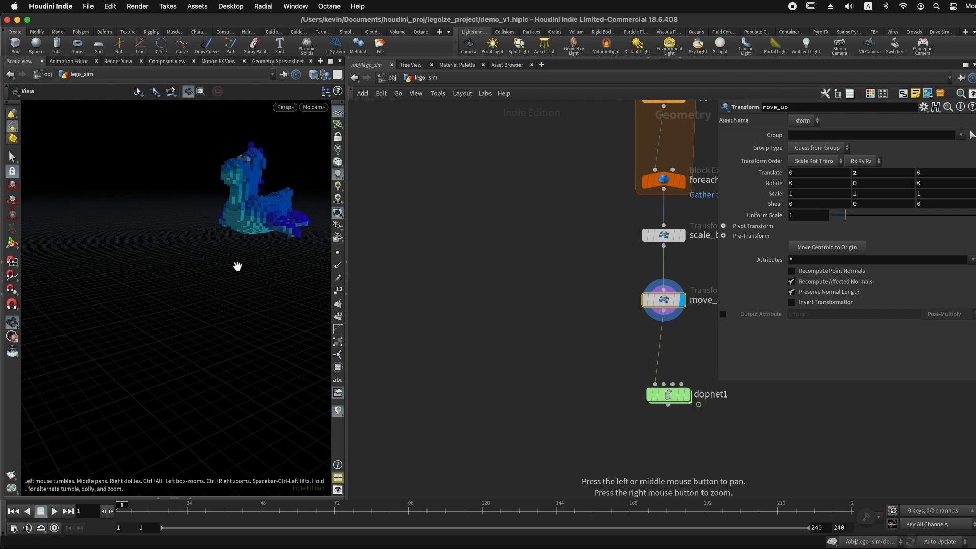
middle_drag(262, 206, 174, 305)
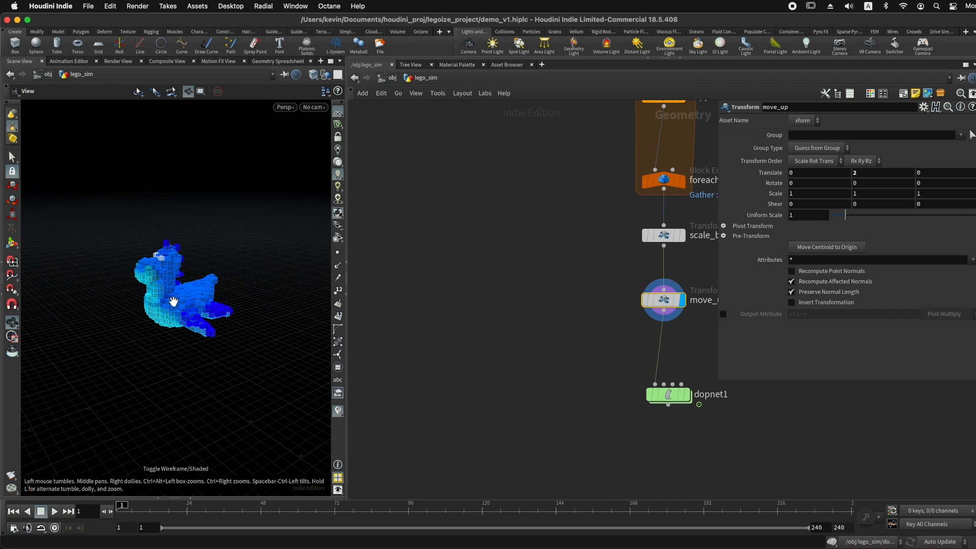
drag(173, 306, 172, 315)
right_drag(193, 315, 321, 275)
drag(292, 267, 168, 292)
middle_drag(168, 292, 122, 305)
right_drag(137, 308, 368, 311)
drag(176, 311, 167, 290)
middle_drag(166, 291, 124, 340)
right_drag(124, 340, 187, 307)
middle_drag(188, 307, 167, 260)
middle_drag(213, 304, 194, 293)
drag(194, 293, 178, 264)
right_drag(179, 264, 239, 263)
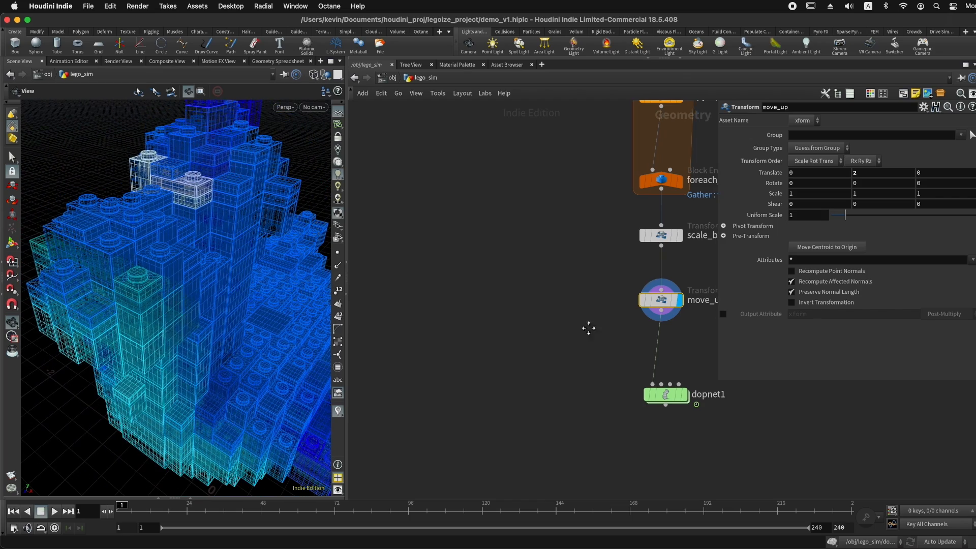
Step: Turn off Subdivide and Bevel on the lego_brick_gen1 node to lighten the brick geometry
middle_drag(586, 327, 436, 350)
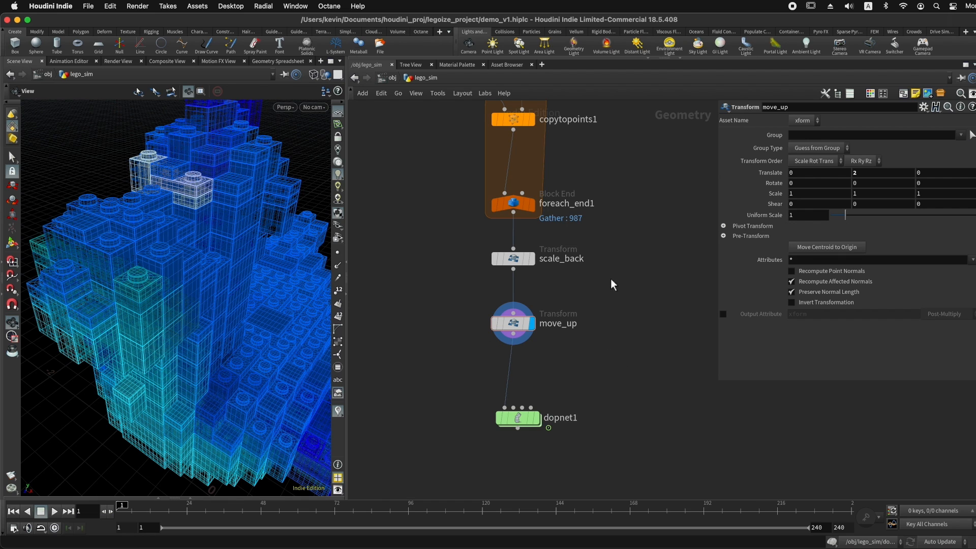
scroll(610, 282, down, 5)
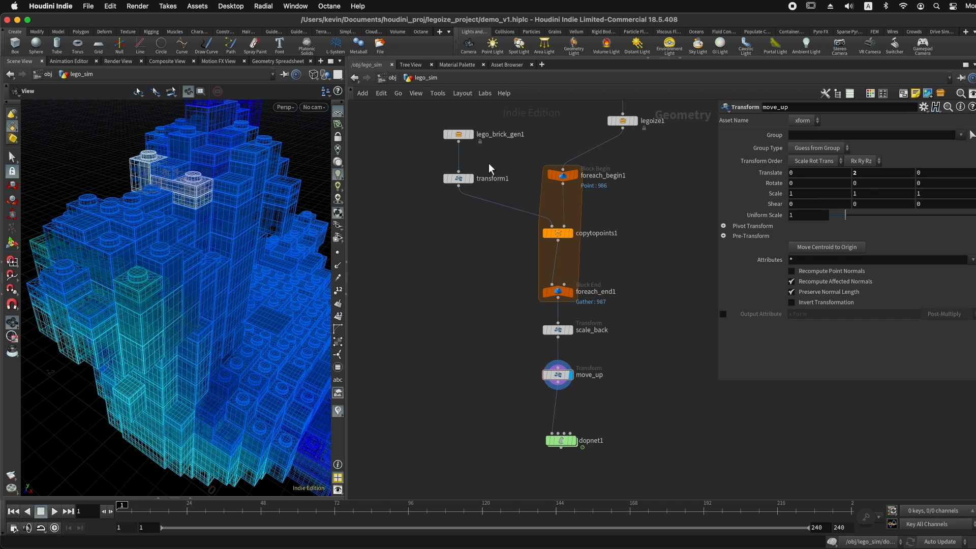
click(459, 135)
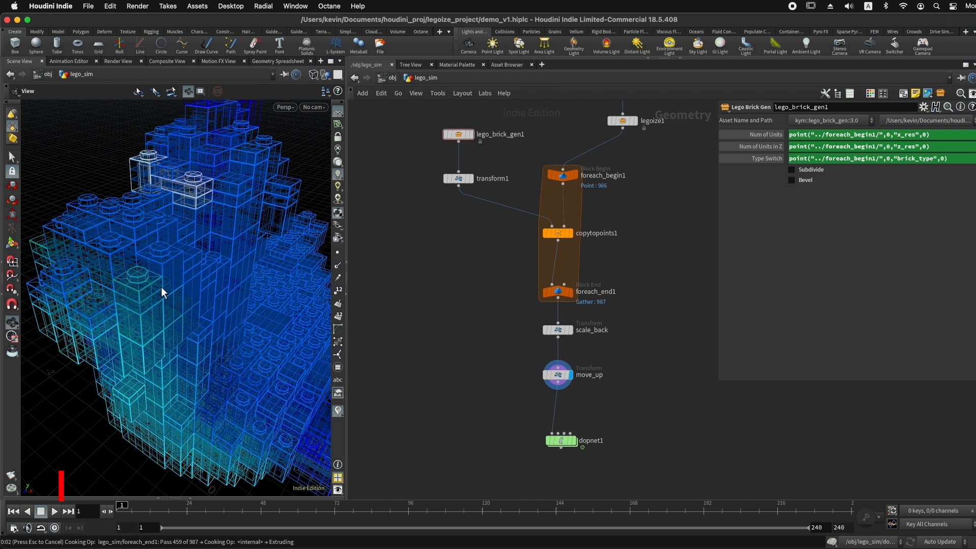
drag(248, 316, 218, 305)
mouse_move(219, 304)
right_down()
mouse_move(294, 298)
mouse_move(209, 296)
right_up()
drag(208, 296, 149, 232)
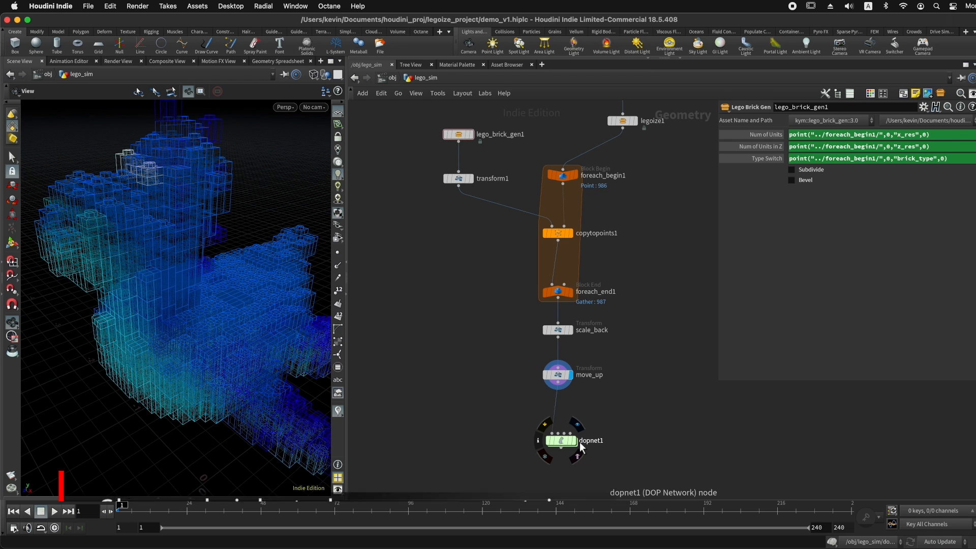
Step: Make dopnet1 the displayed node and go inside its network
click(574, 441)
scroll(569, 442, up, 3)
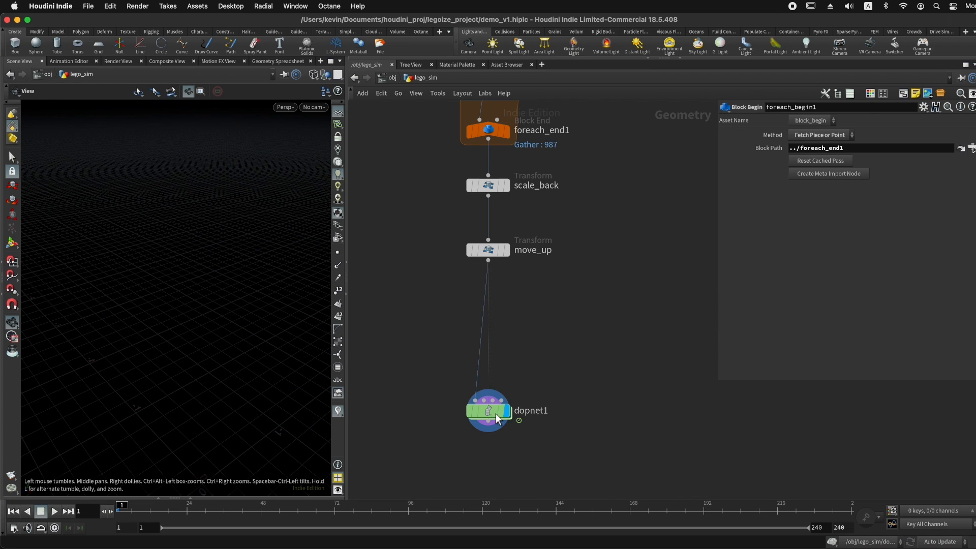
click(495, 414)
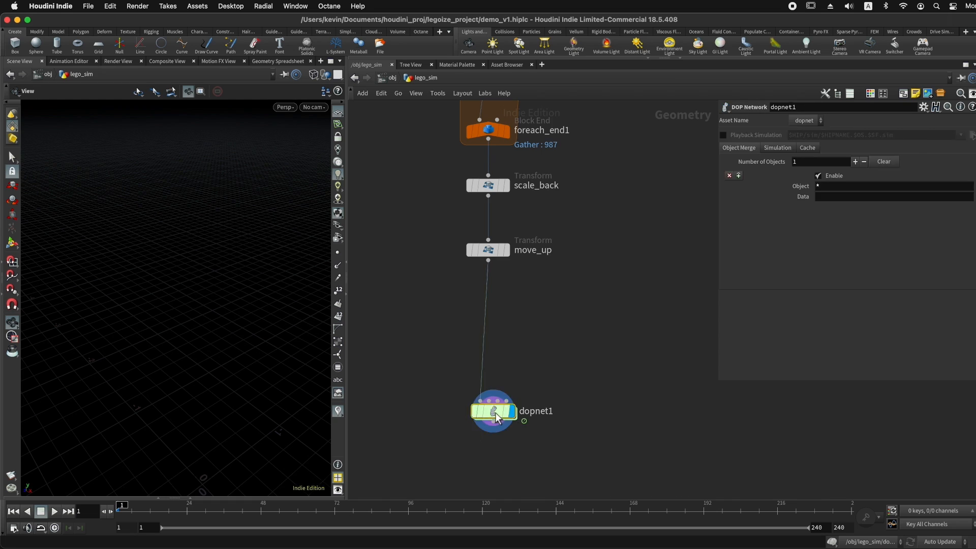
double_click(495, 412)
Step: Create an RBD Packed Object node above the output node in the DOP network
key(Tab)
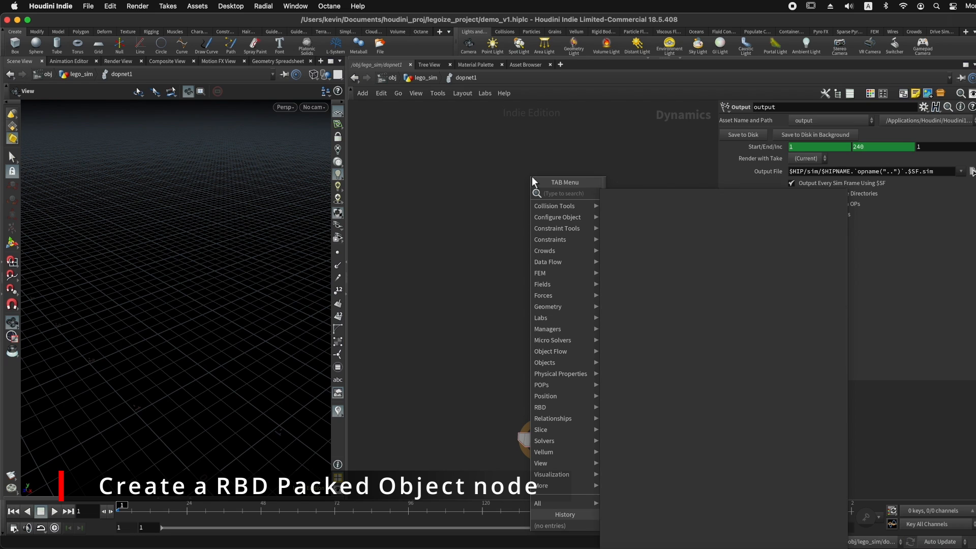
text(rbd p)
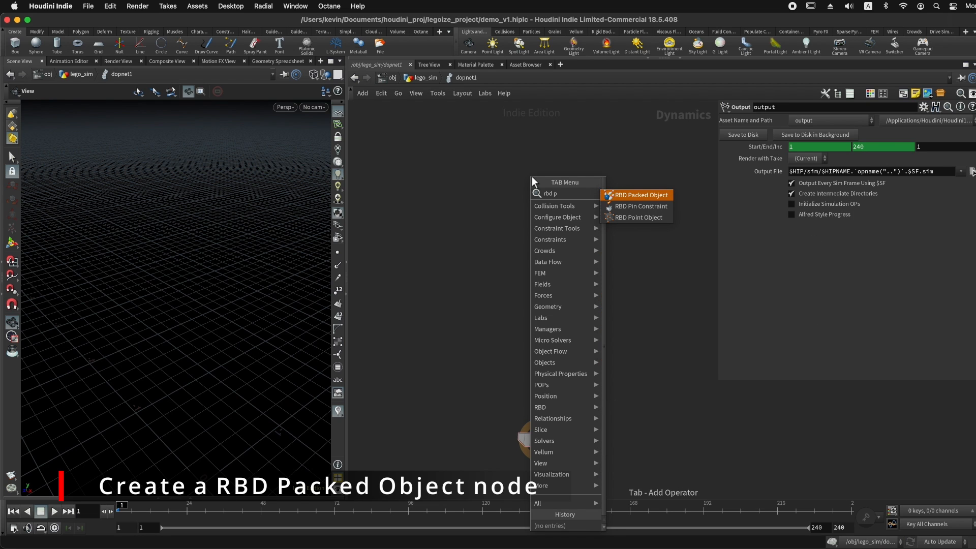
key(Return)
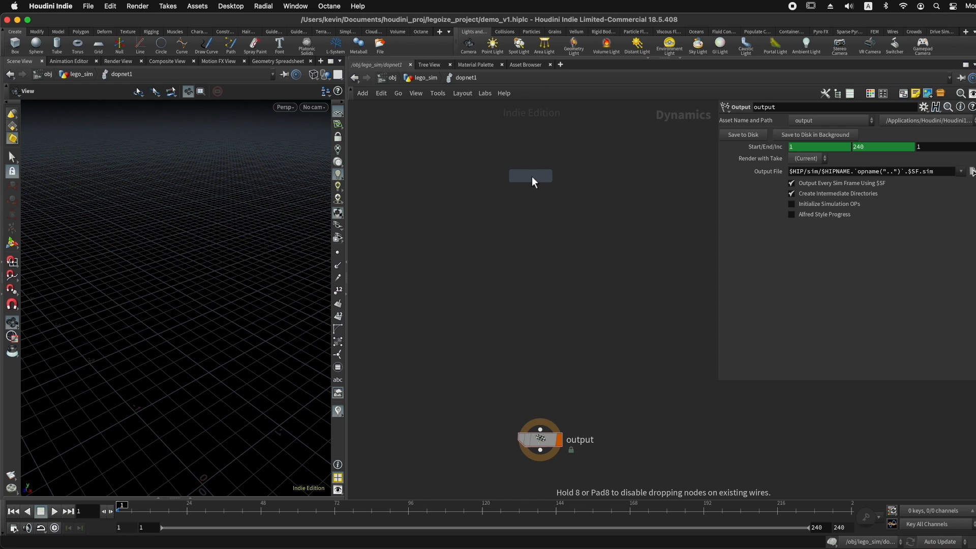
click(541, 173)
Step: Add a Rigid Body Solver node with rbdpackedobject1 wired into its first input
drag(541, 162, 527, 224)
key(Tab)
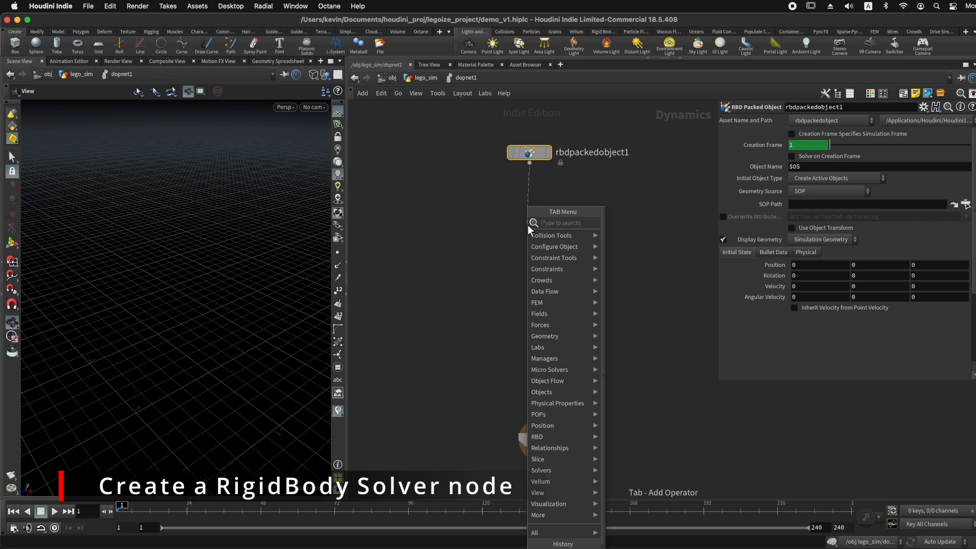
text(rigi)
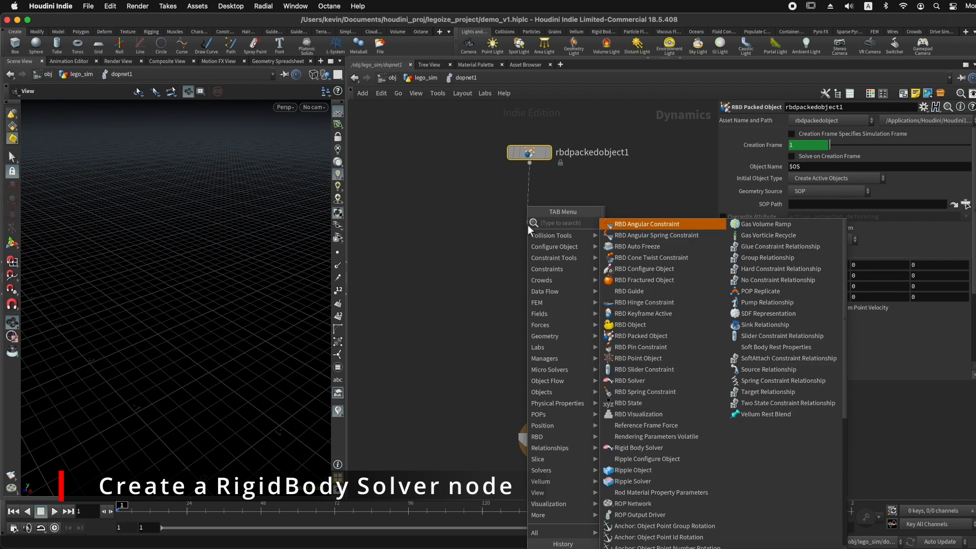
key(Return)
click(528, 227)
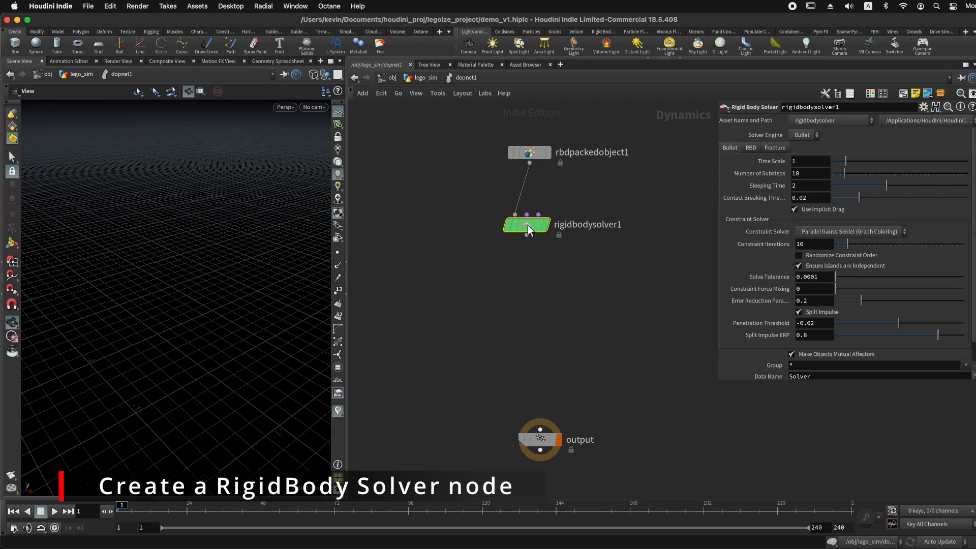
click(529, 239)
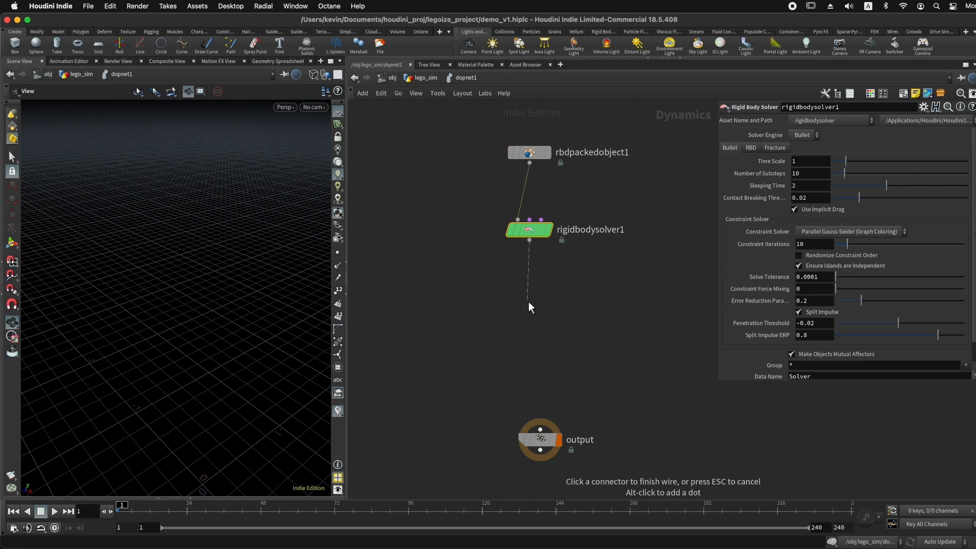
key(Escape)
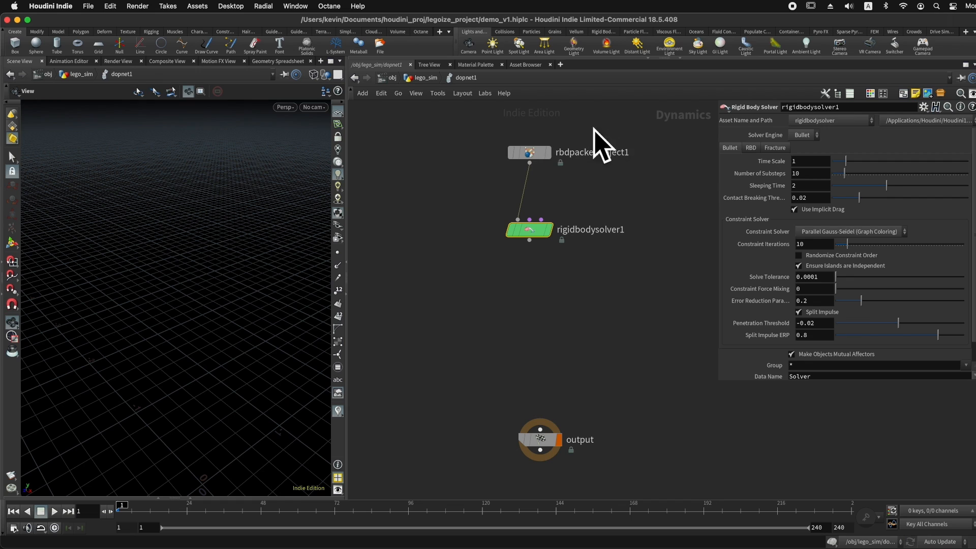
Step: Add a Gravity Force node wired from rigidbodysolver1, placed above the output node
mouse_move(534, 158)
middle_drag(468, 310, 508, 319)
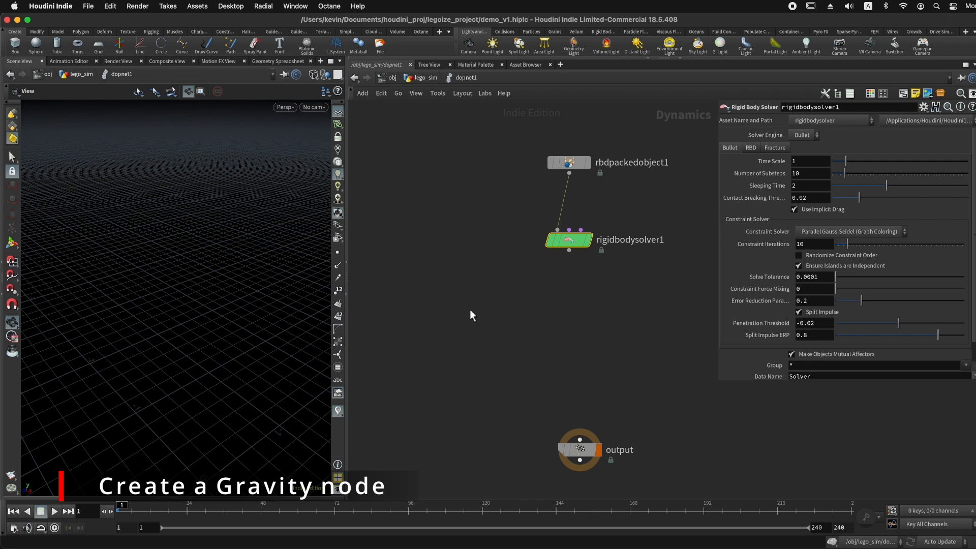
click(569, 250)
click(576, 359)
text(gra)
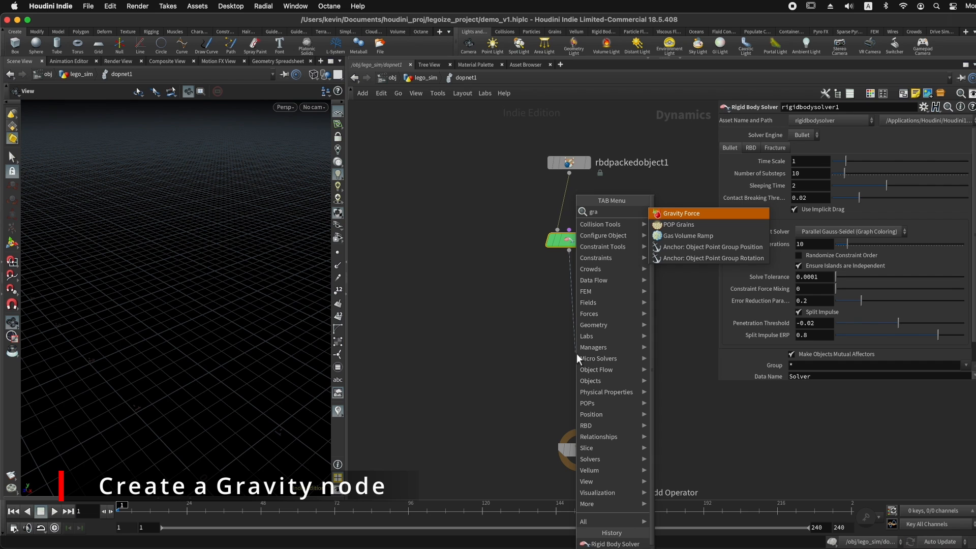
key(Return)
click(577, 353)
click(575, 363)
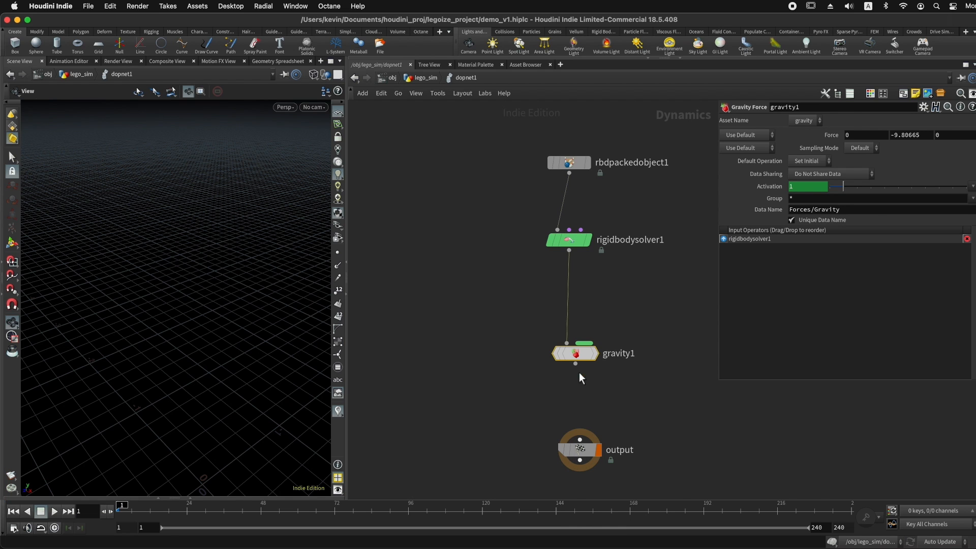
Step: Wire gravity1 into the output node and add a Ground Plane node beside the rigid body solver
click(578, 437)
key(Tab)
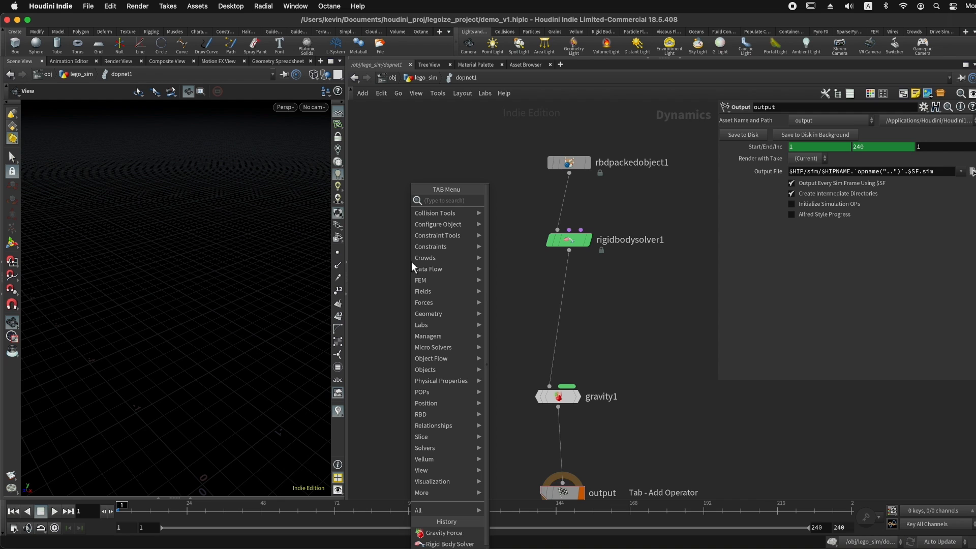
text(gro)
key(Return)
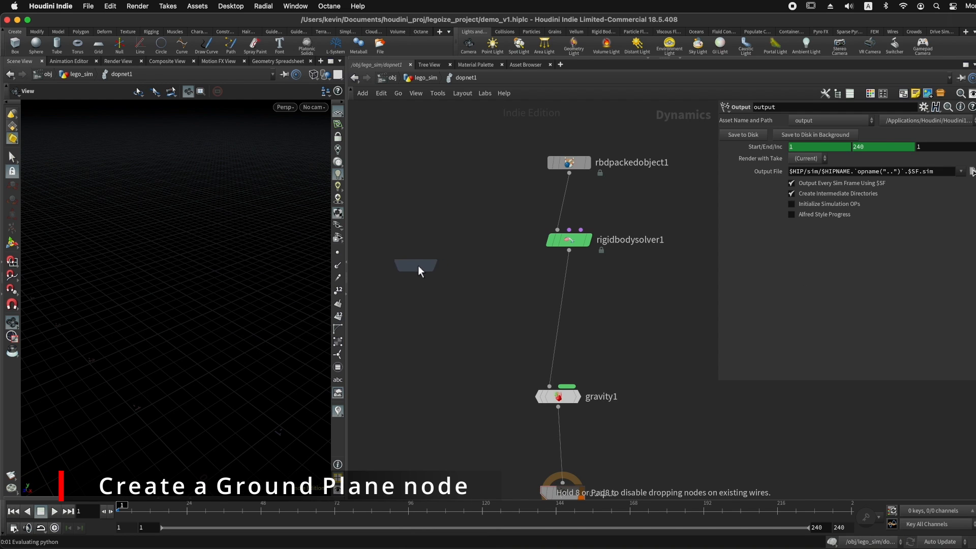
click(453, 273)
Step: Add a Merge node fed by groundplane1 and insert it on the wire between rigidbodysolver1 and gravity1
click(445, 271)
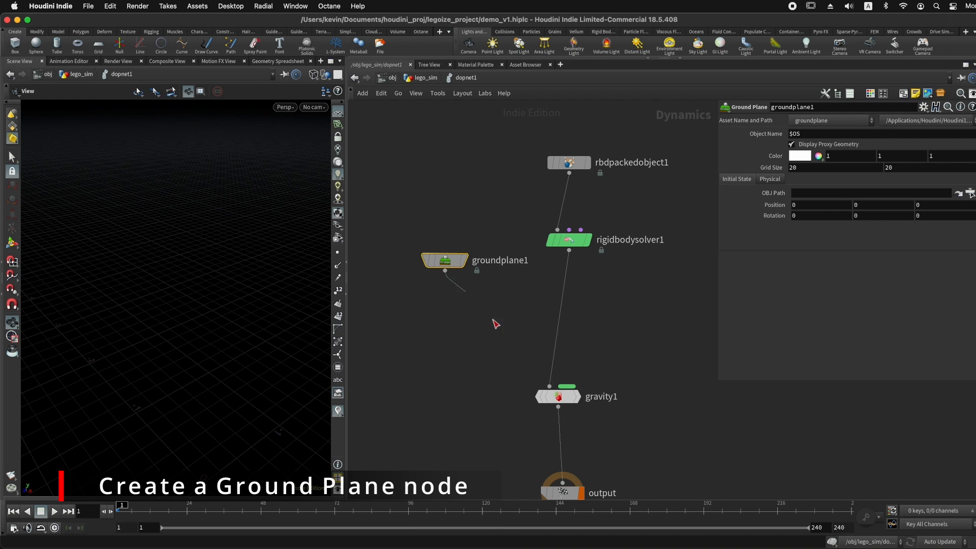
click(520, 330)
text(merge)
key(Return)
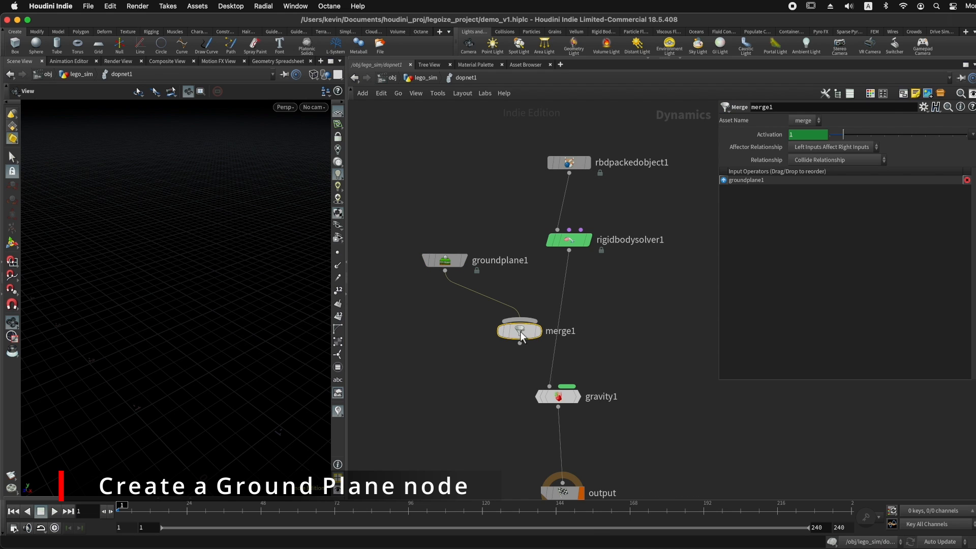
click(560, 304)
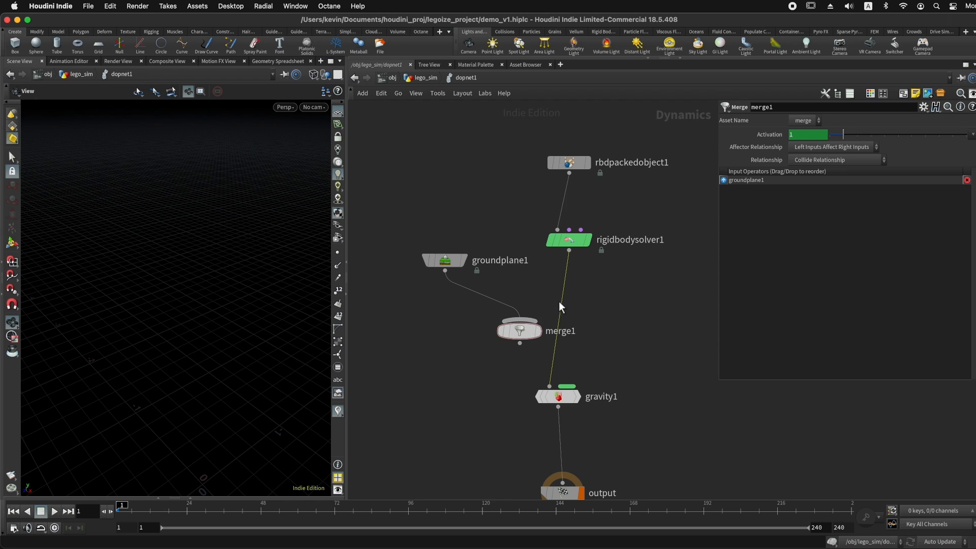
drag(561, 306, 562, 334)
click(519, 343)
click(549, 386)
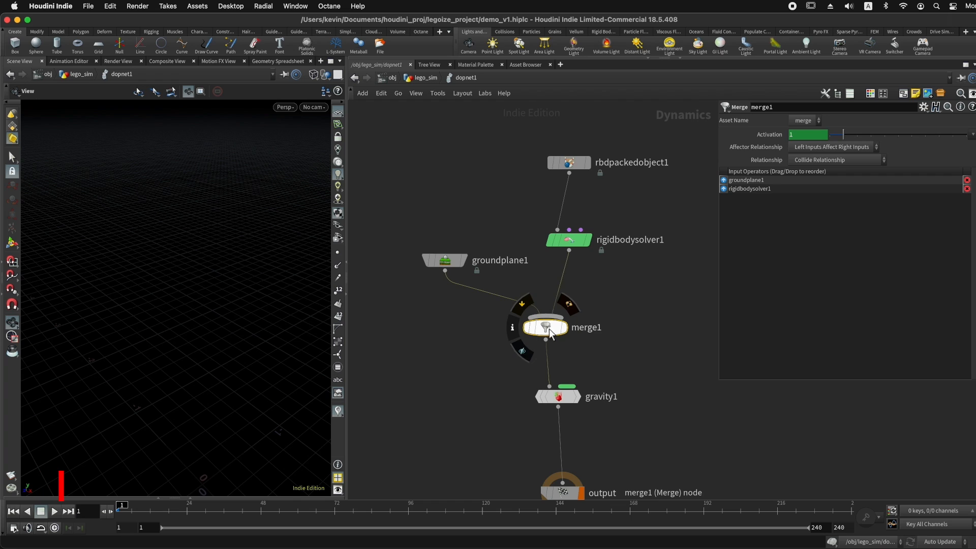
Step: Reverse merge1's input order so rigidbodysolver1 comes first, and move groundplane1 to the other side of the solver chain
drag(444, 260, 405, 240)
drag(565, 334, 555, 335)
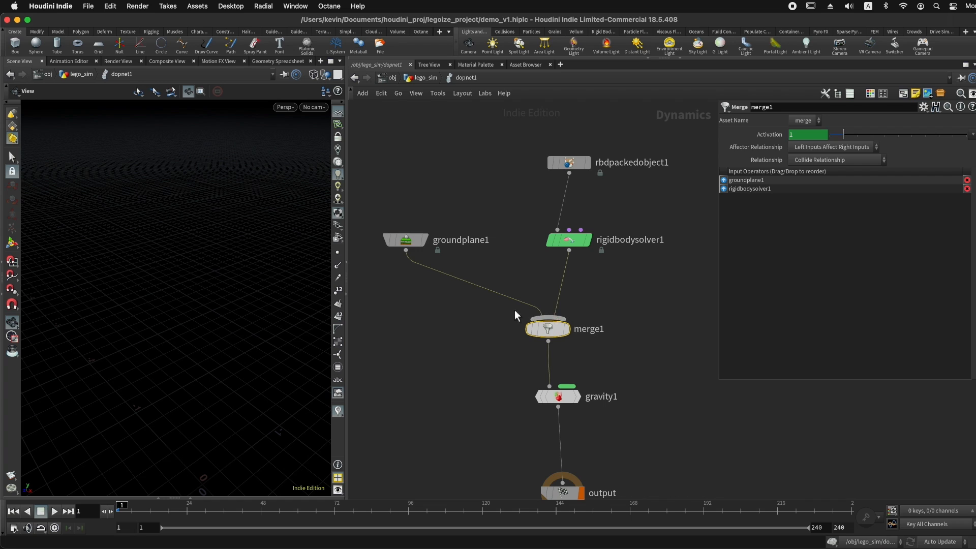
mouse_move(576, 331)
mouse_move(398, 247)
key(shift+r)
drag(407, 241, 682, 280)
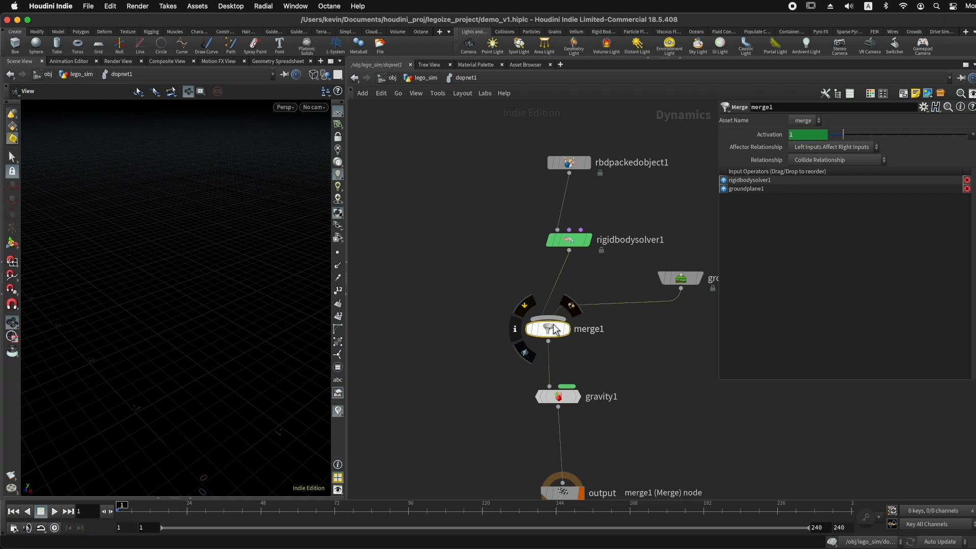
Step: Move groundplane1 back across the solver chain and restore it as merge1's first input, ahead of rigidbodysolver1
mouse_move(674, 288)
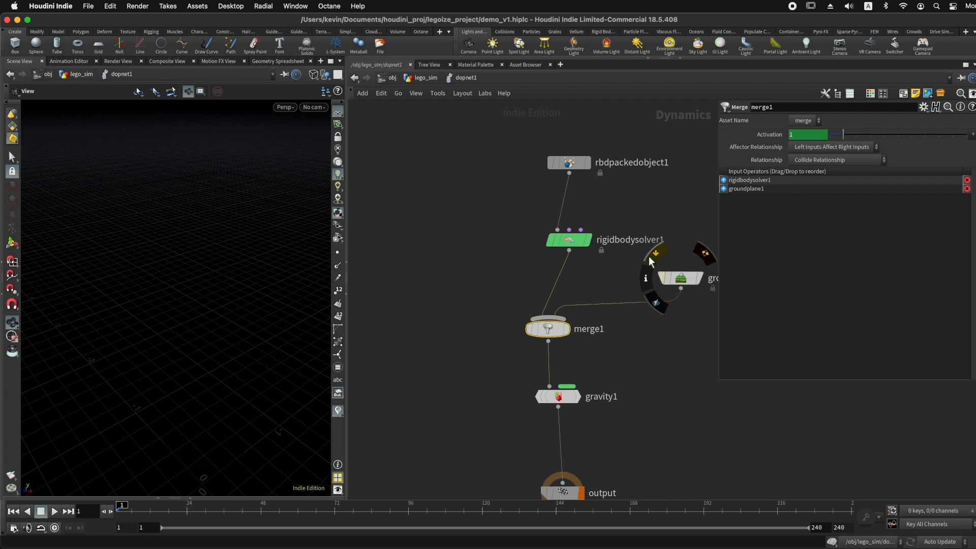
drag(681, 279, 455, 265)
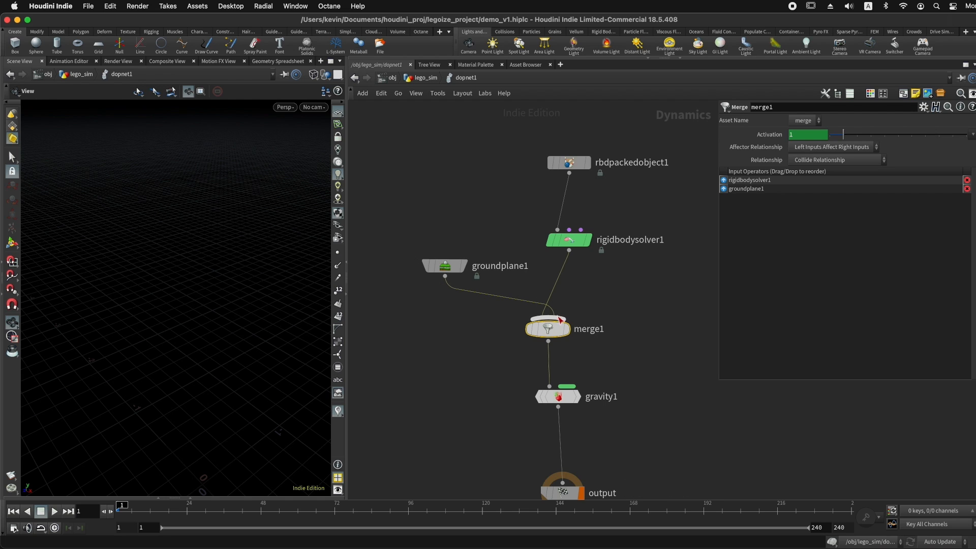
mouse_move(573, 325)
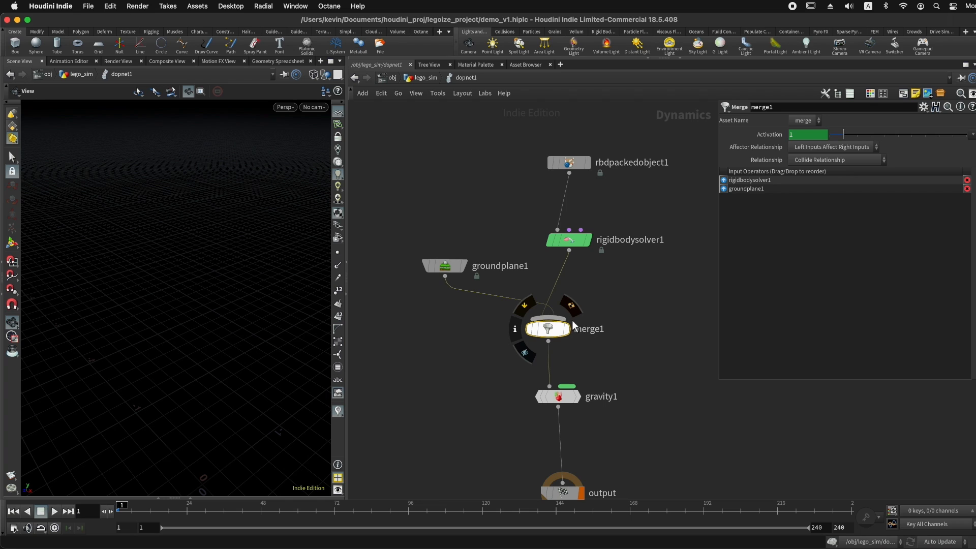
key(shift+r)
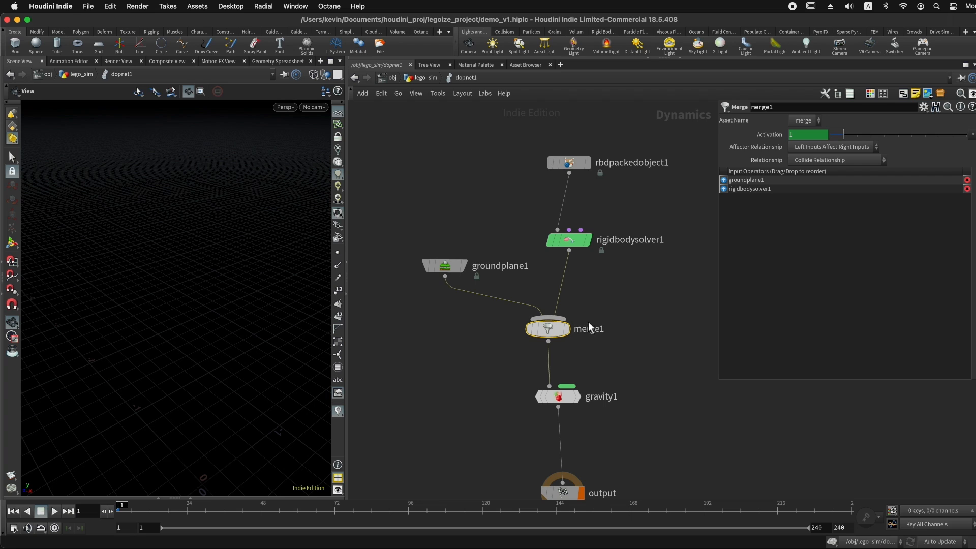
click(723, 188)
click(723, 188)
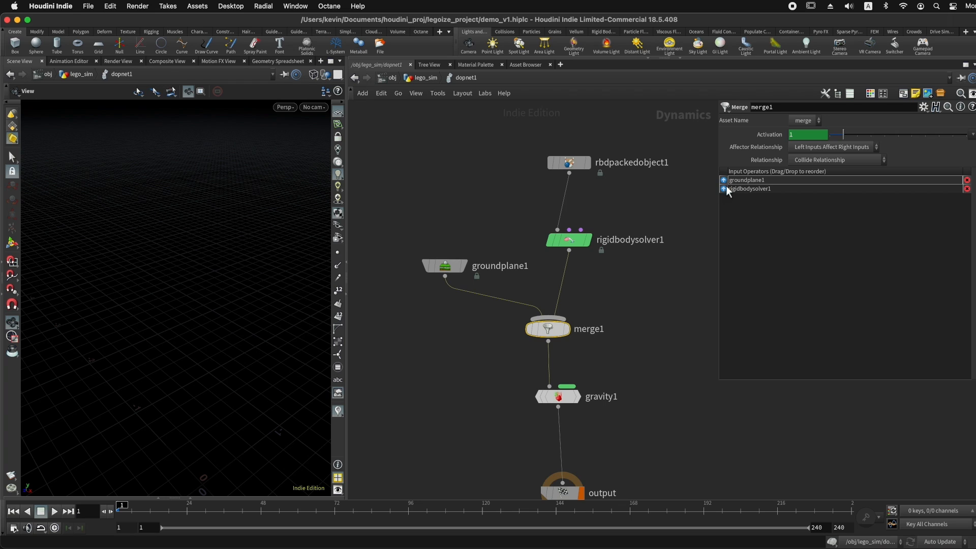
drag(455, 266, 420, 253)
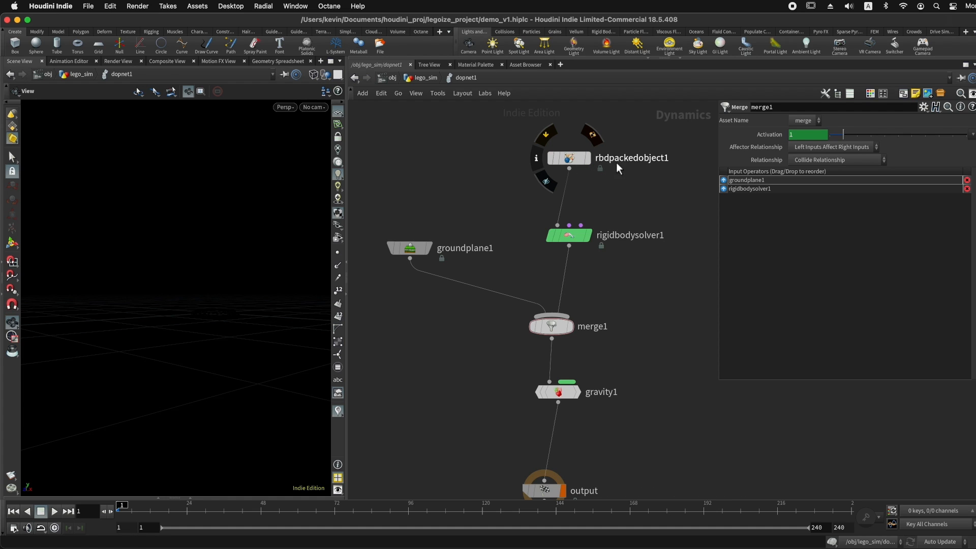
Step: Set the geometry source of rbdpackedobject1 to First Context Geometry and return to the lego_sim network
click(574, 159)
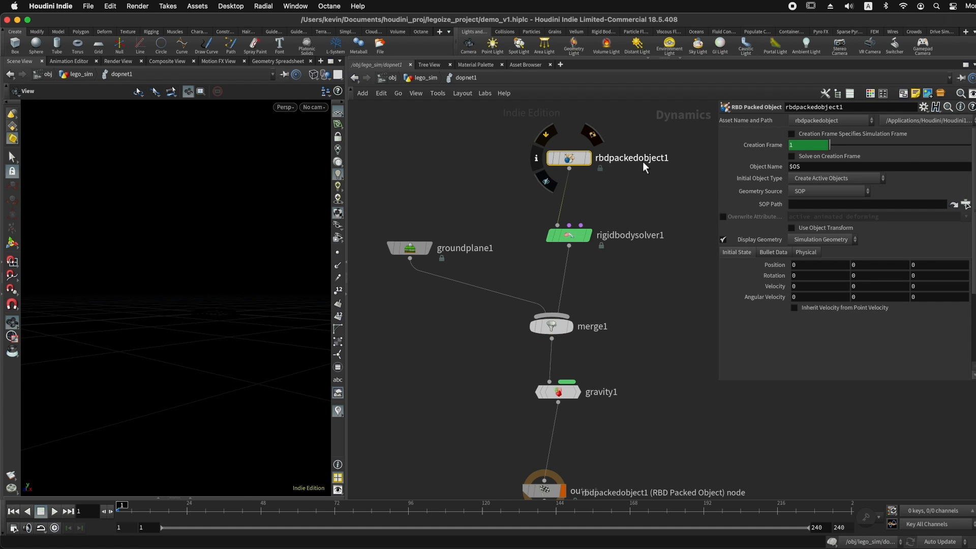
click(807, 191)
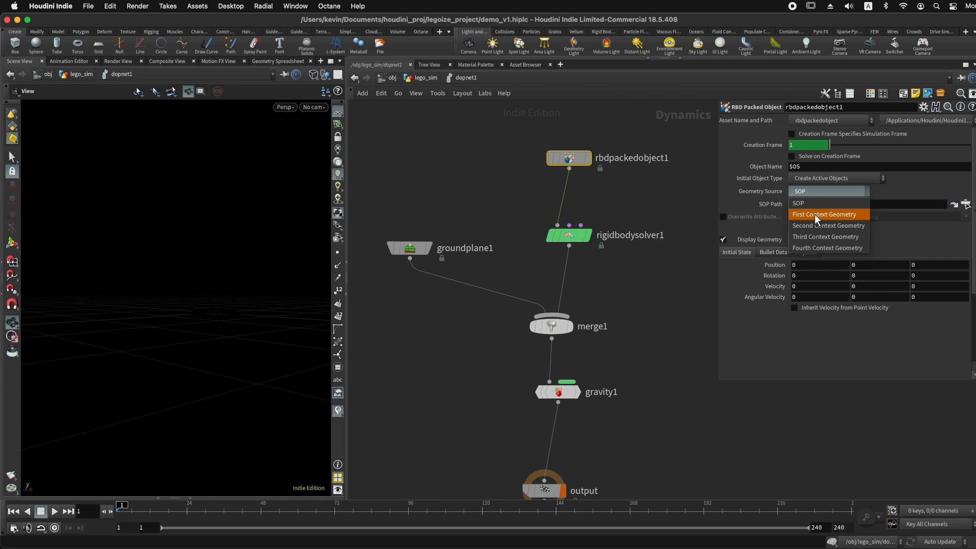
click(814, 215)
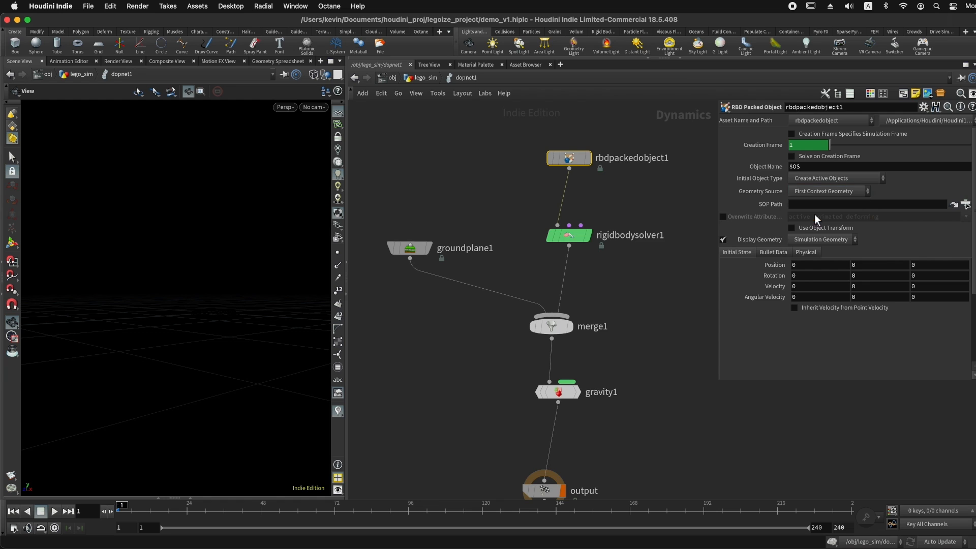
click(426, 78)
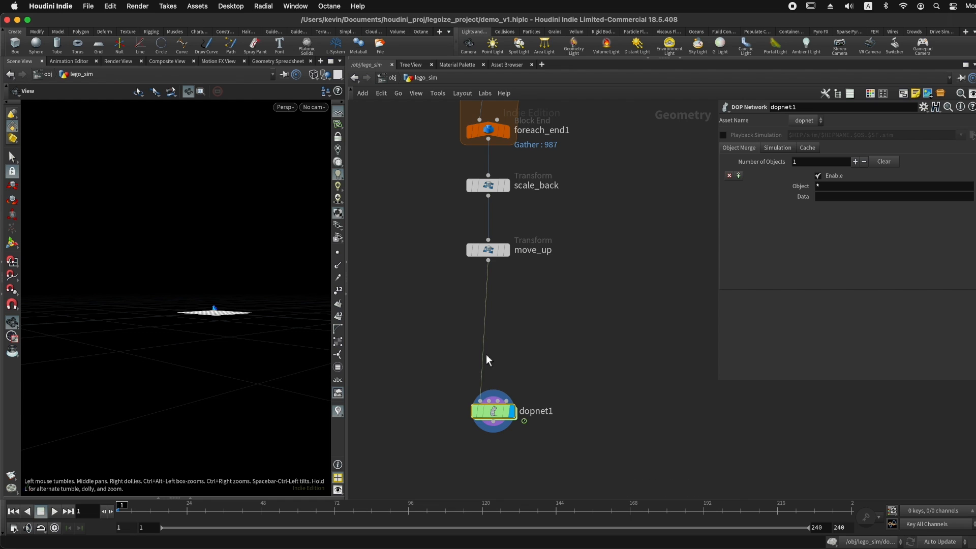
Step: Insert an Assemble node between move_up and dopnet1, with Create Packed Geometry enabled
mouse_move(537, 417)
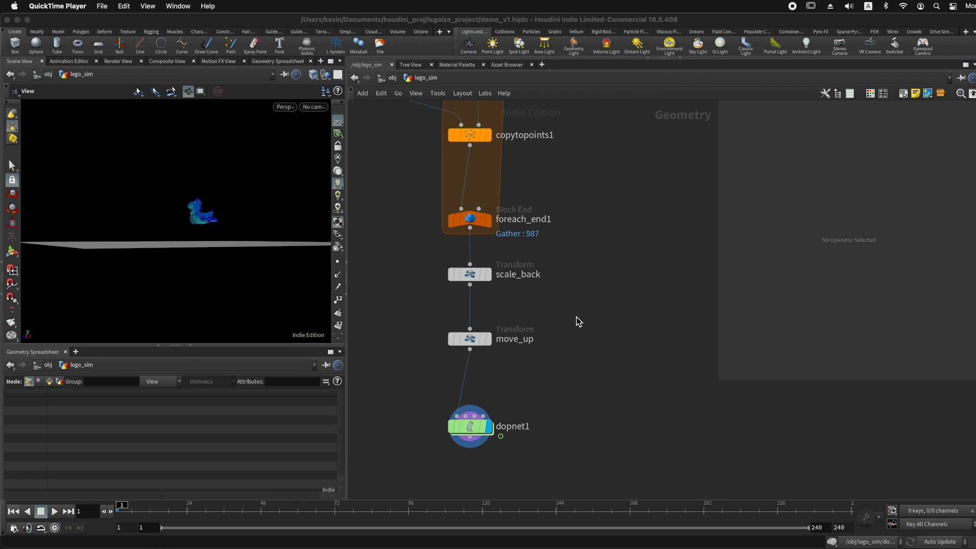
click(578, 357)
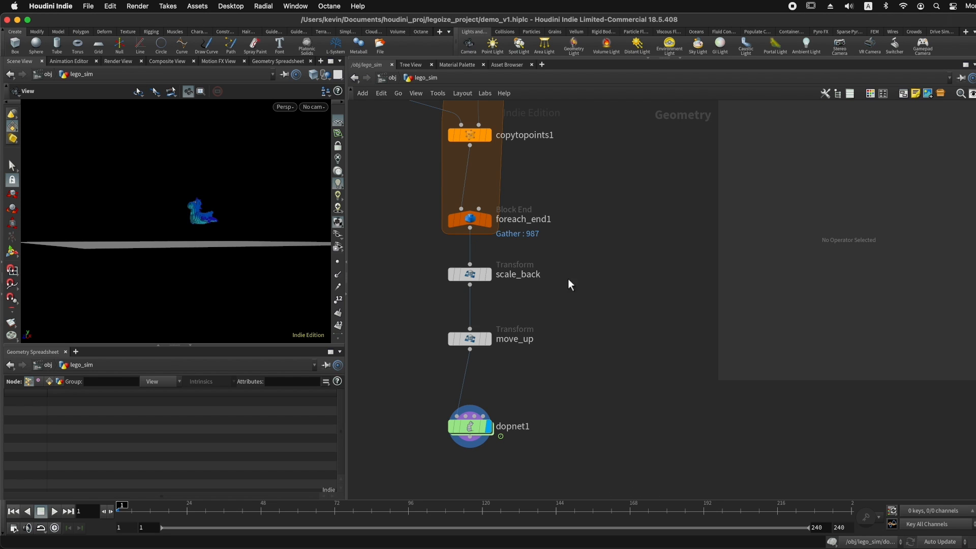
scroll(575, 261, up, 5)
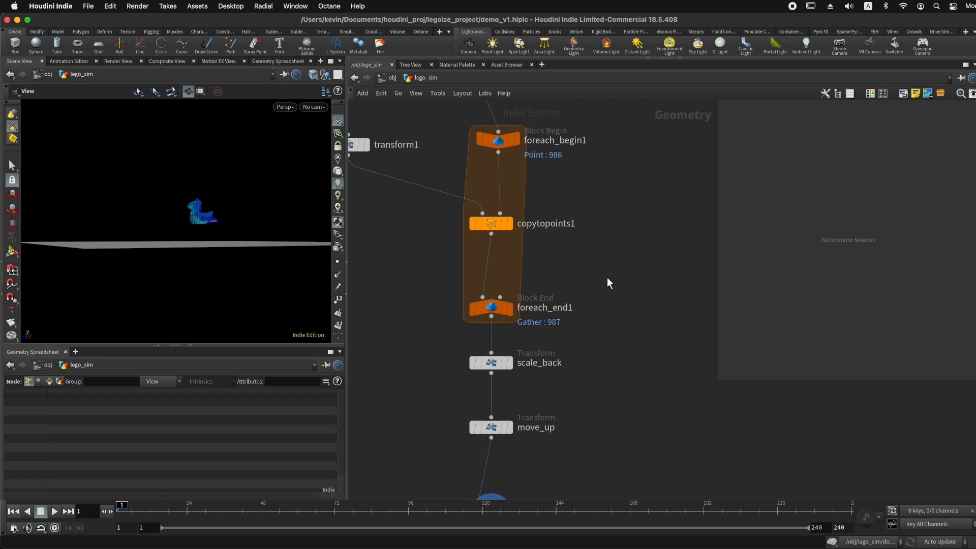
scroll(604, 278, down, 2)
scroll(608, 342, down, 3)
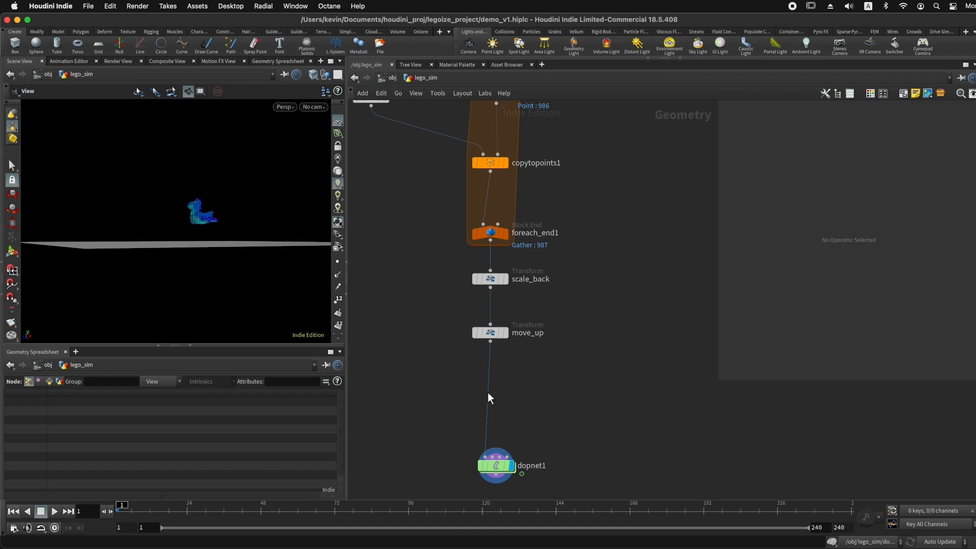
key(Tab)
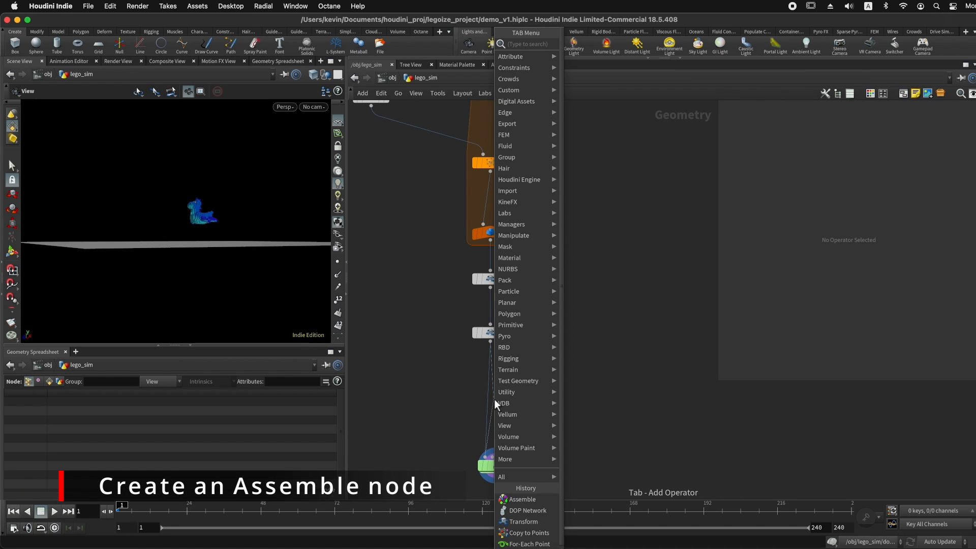
text(ass)
key(Return)
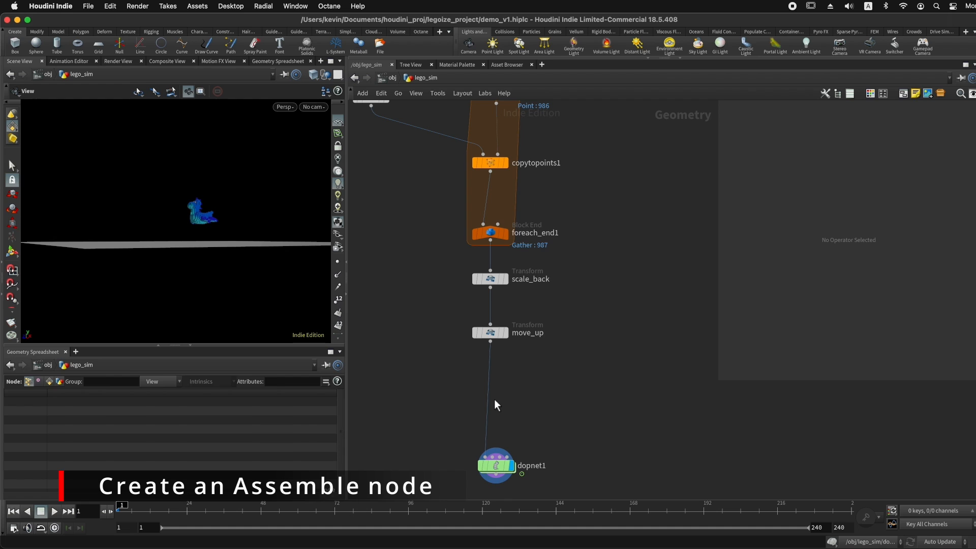
click(494, 398)
drag(499, 461, 498, 455)
drag(496, 398, 495, 395)
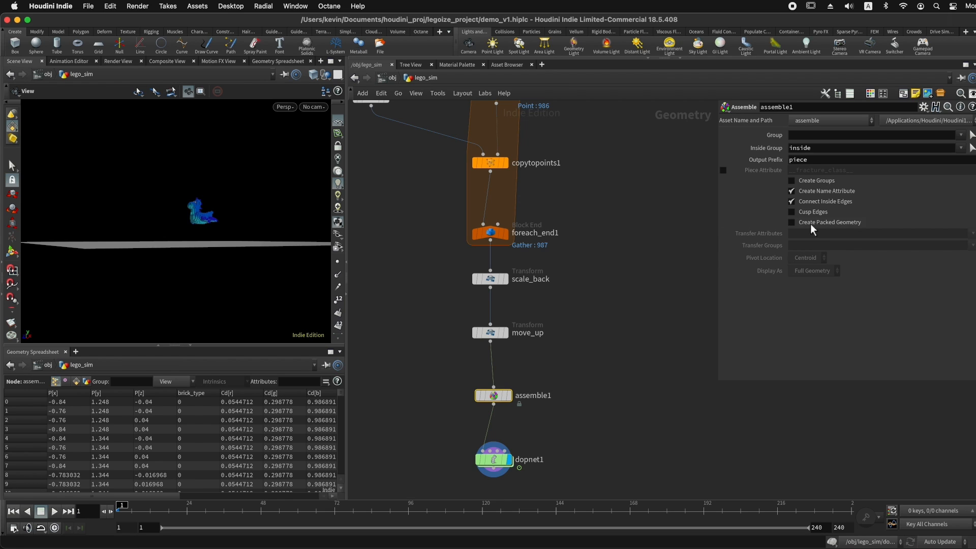
click(792, 222)
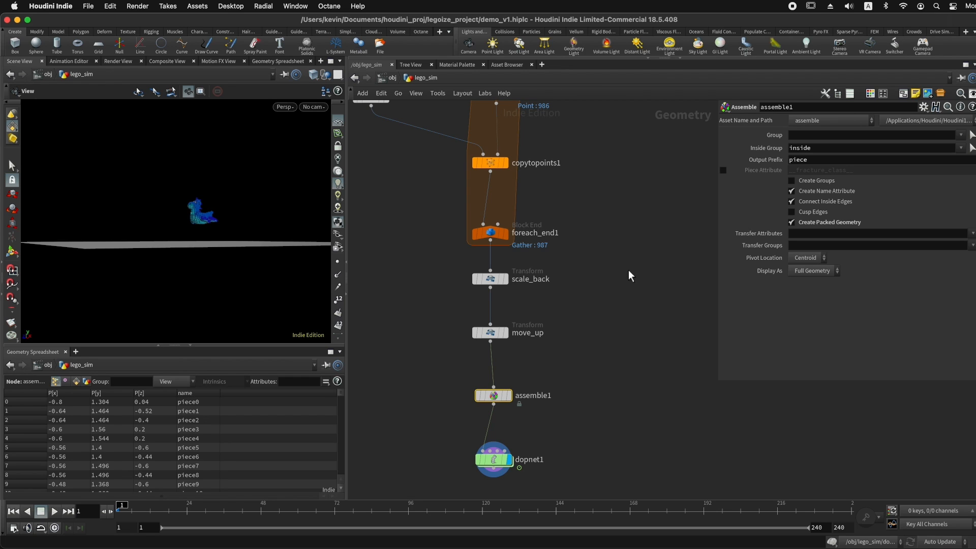
Step: Display lego_brick_gen1 on its own and examine the underside of the generated brick
middle_drag(424, 175, 565, 330)
scroll(516, 216, up, 3)
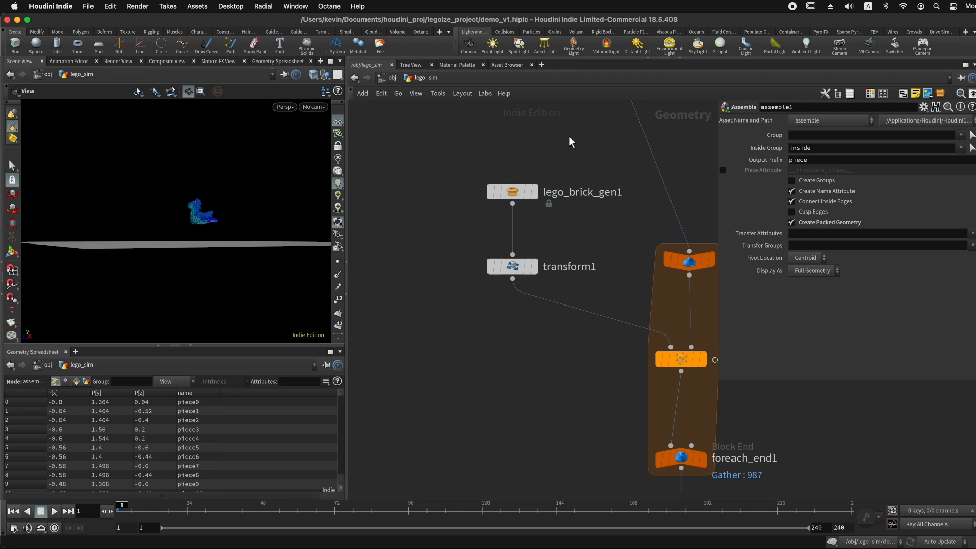
drag(566, 145, 509, 205)
click(534, 196)
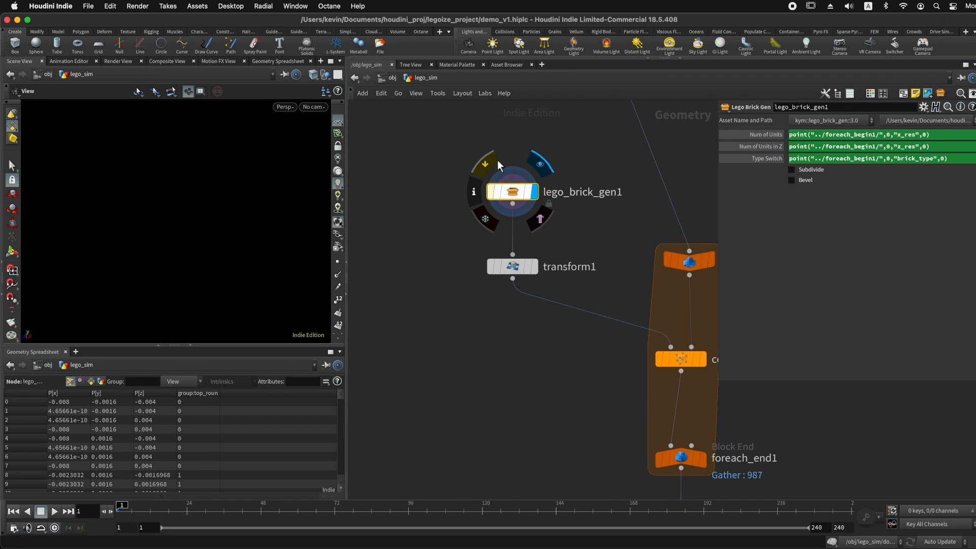
key(f)
drag(211, 240, 167, 220)
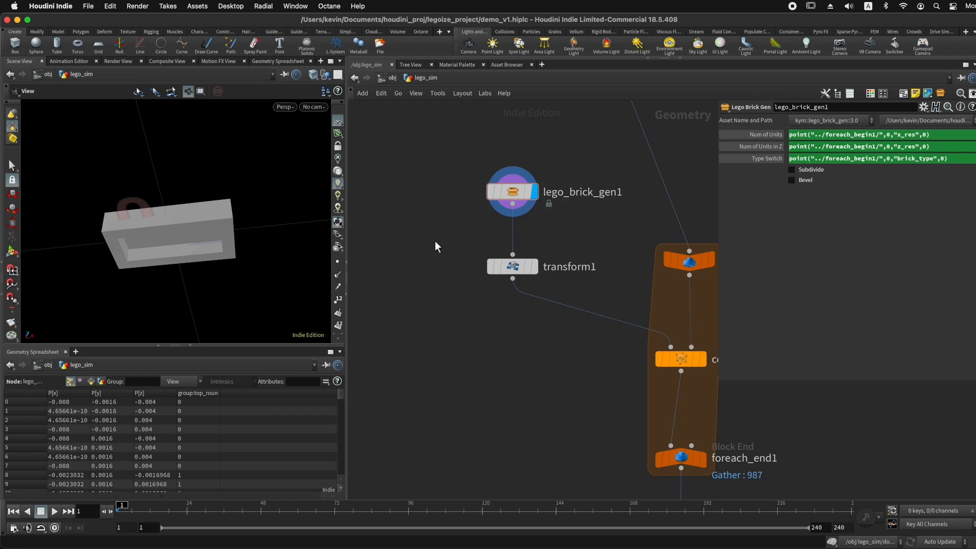
Step: Add a second Lego Brick Gen node in the empty area beside lego_brick_gen1
middle_drag(431, 238, 523, 236)
key(Tab)
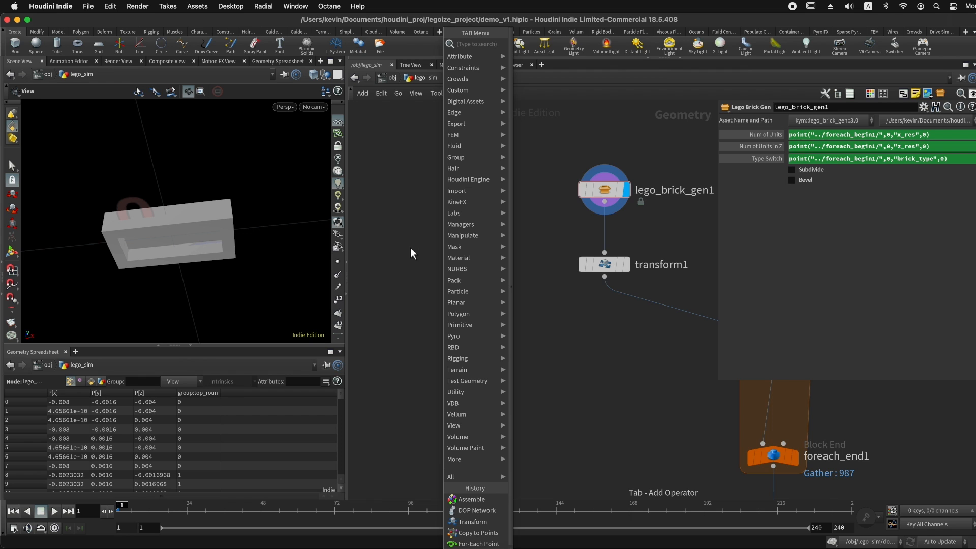
text(lego br)
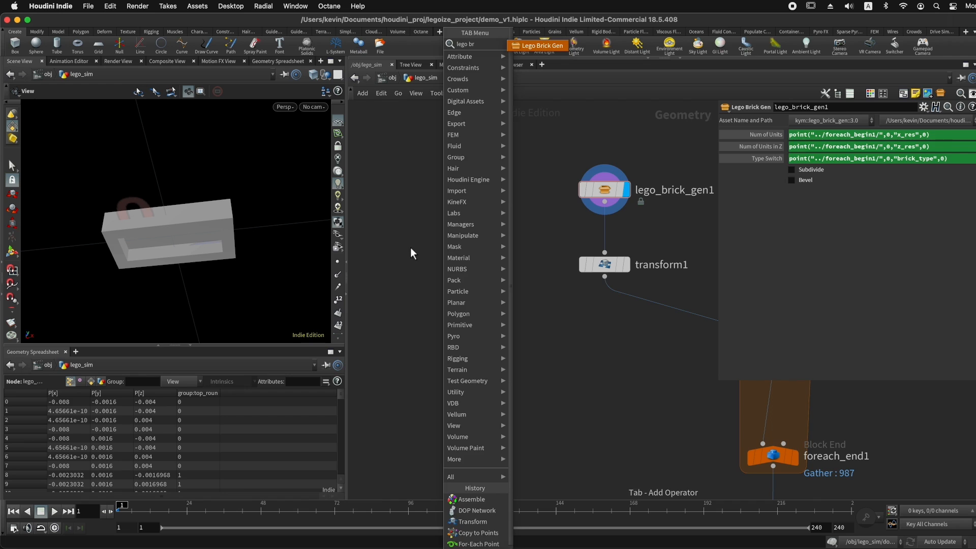
key(Return)
click(410, 247)
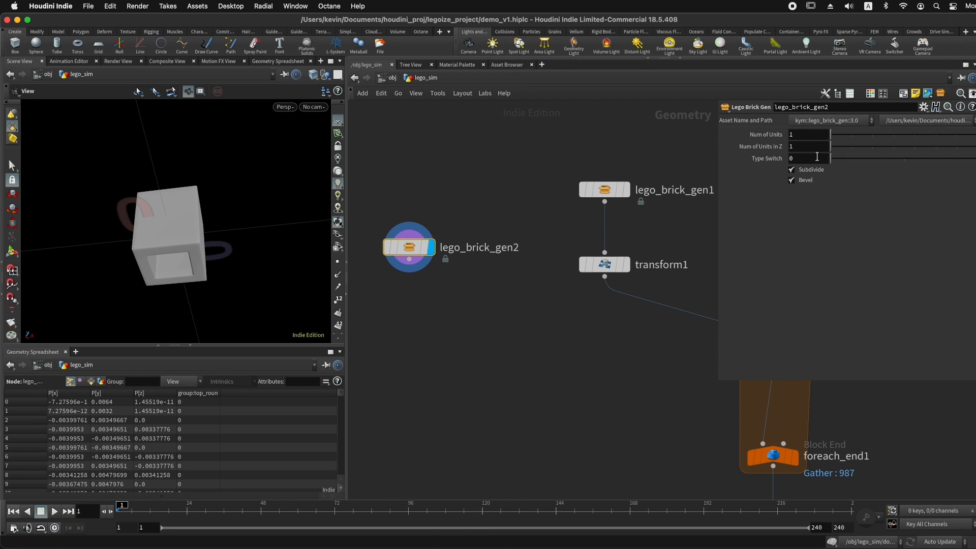
Step: Set lego_brick_gen2 to 4 units, 3 units in Z and Type Switch 0, and inspect the brick's shape
click(865, 147)
click(891, 158)
click(889, 134)
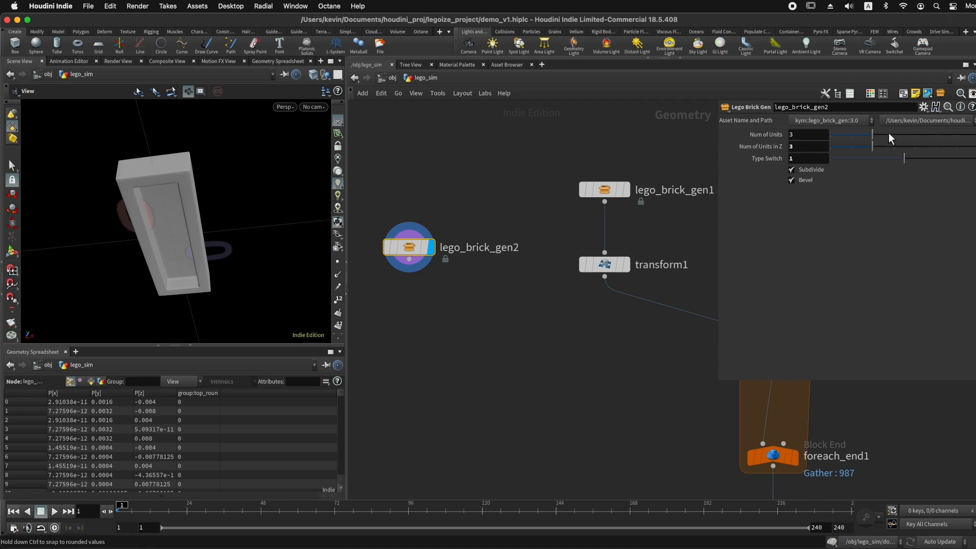
click(860, 159)
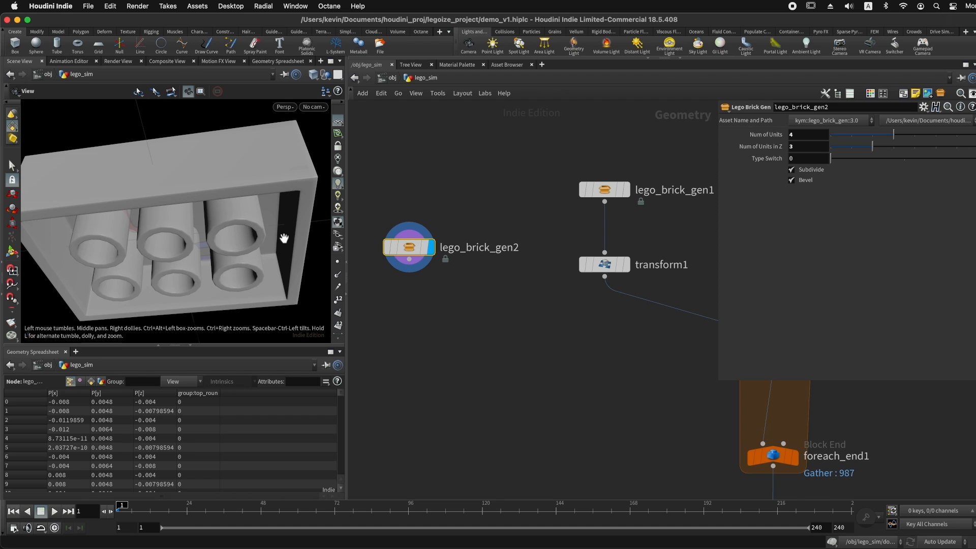
drag(240, 215, 267, 198)
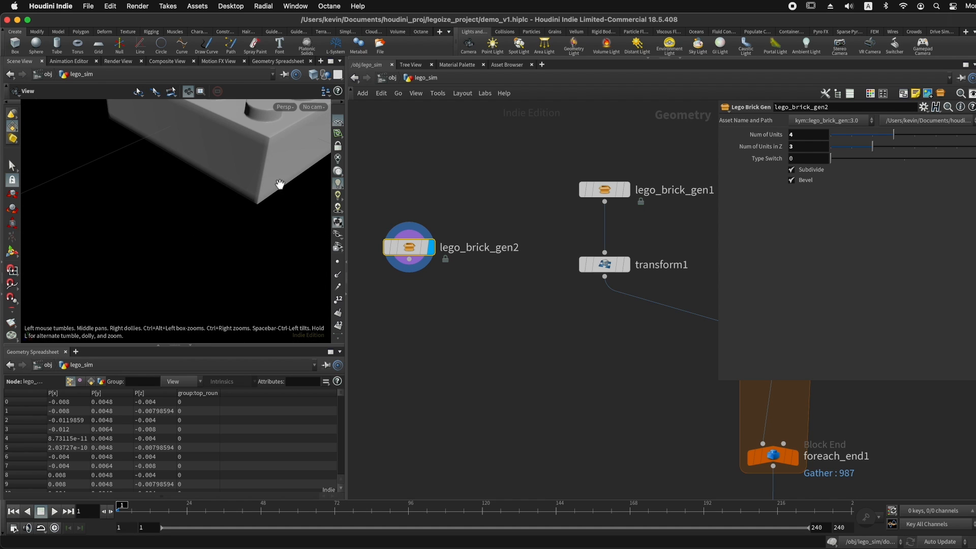
Step: Examine the underside tubes and side walls of the brick generated by lego_brick_gen2
drag(279, 146, 226, 223)
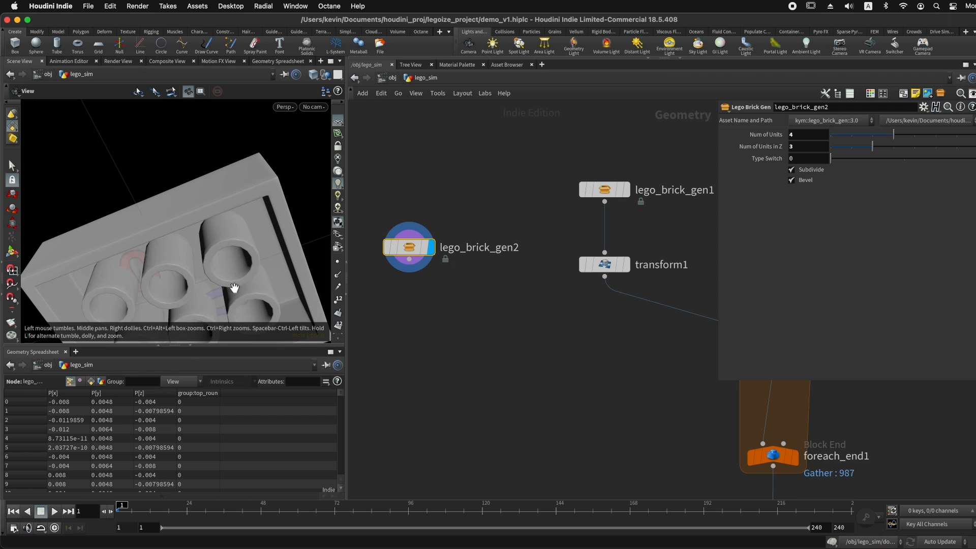
drag(236, 277, 259, 167)
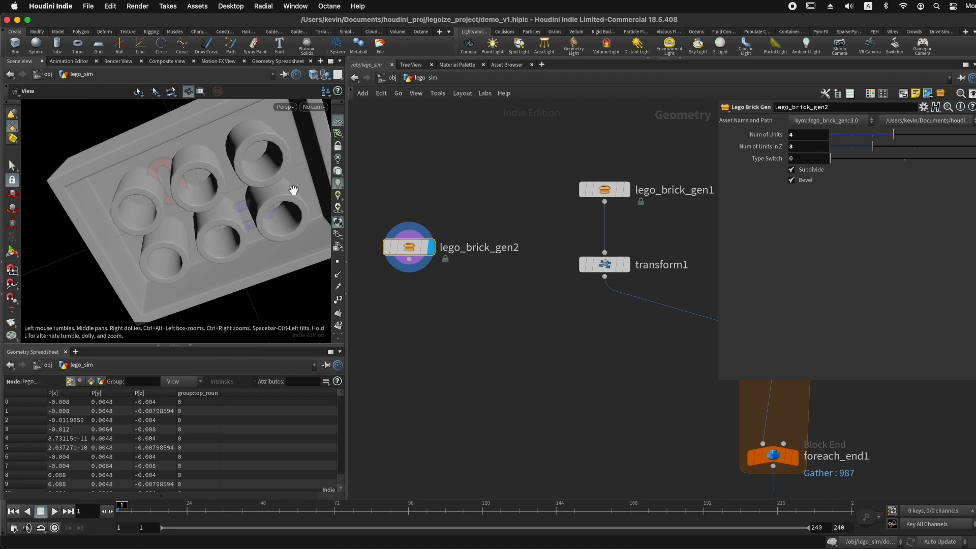
drag(229, 210, 224, 191)
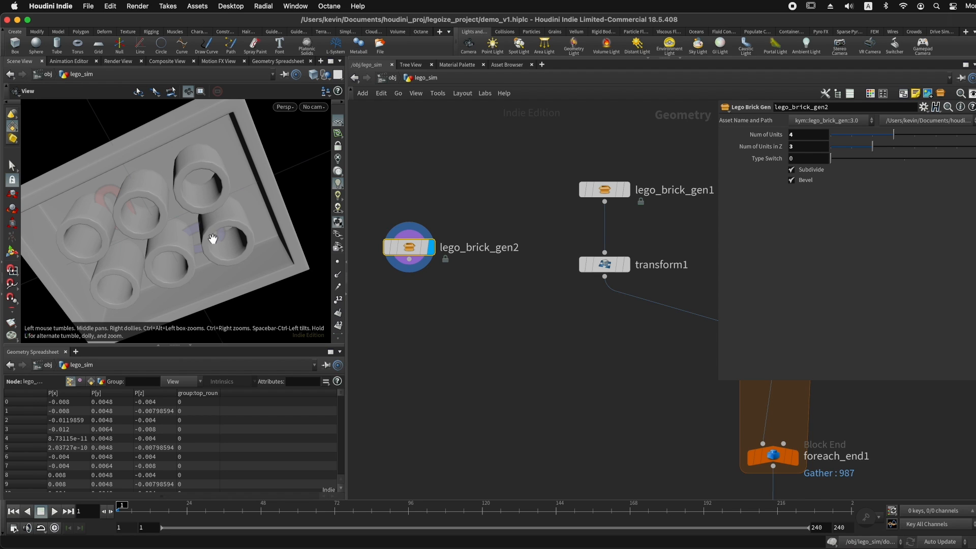
scroll(474, 290, down, 6)
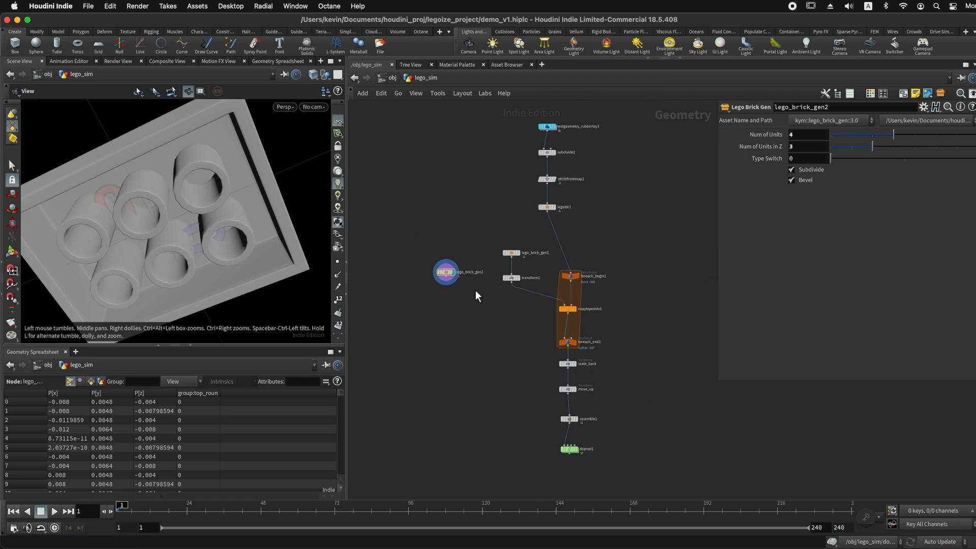
drag(240, 218, 242, 259)
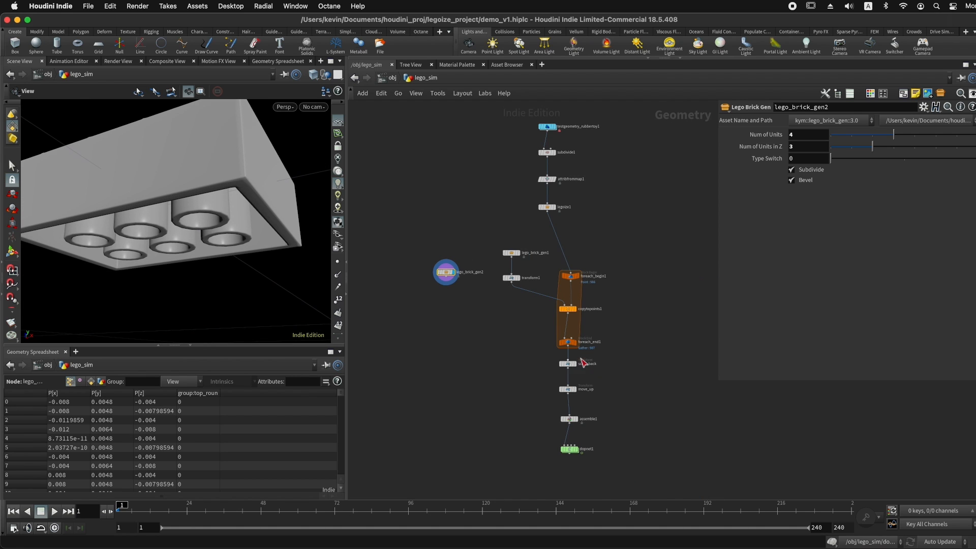
Step: Review the assemble1 node's naming and packing options
scroll(572, 362, up, 8)
click(528, 377)
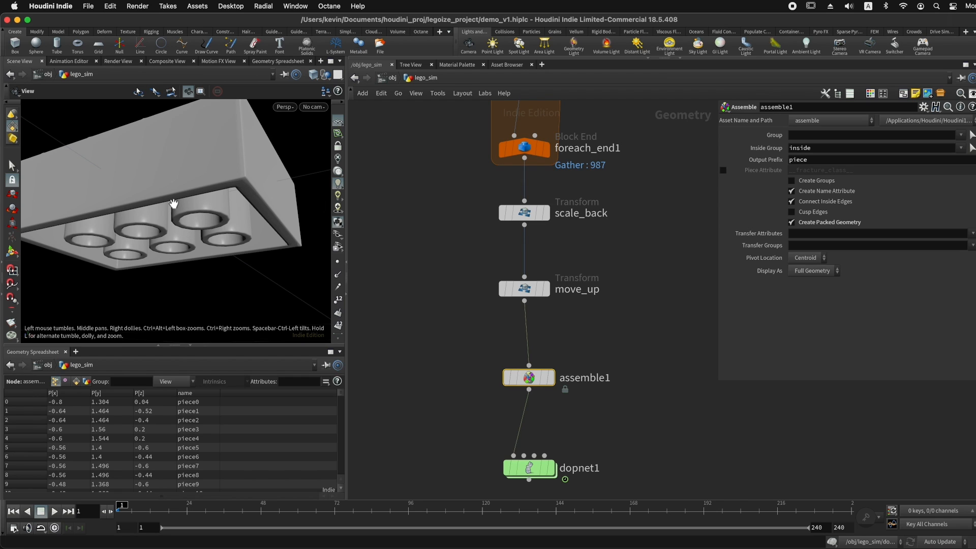
scroll(671, 323, up, 10)
scroll(670, 326, up, 5)
Step: Add a fourth target attribute entry on copytopoints1 that copies name onto Primitives
click(559, 319)
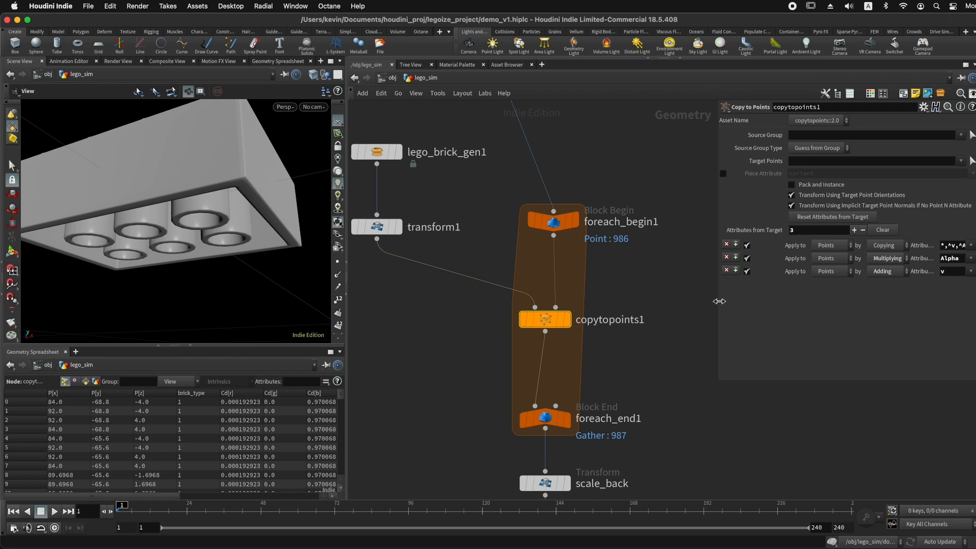
drag(718, 301, 661, 306)
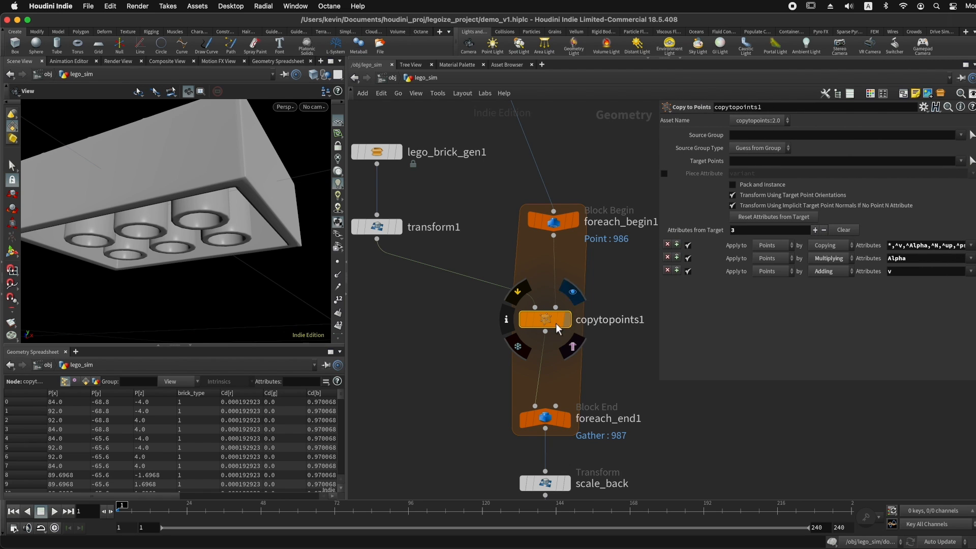
click(815, 229)
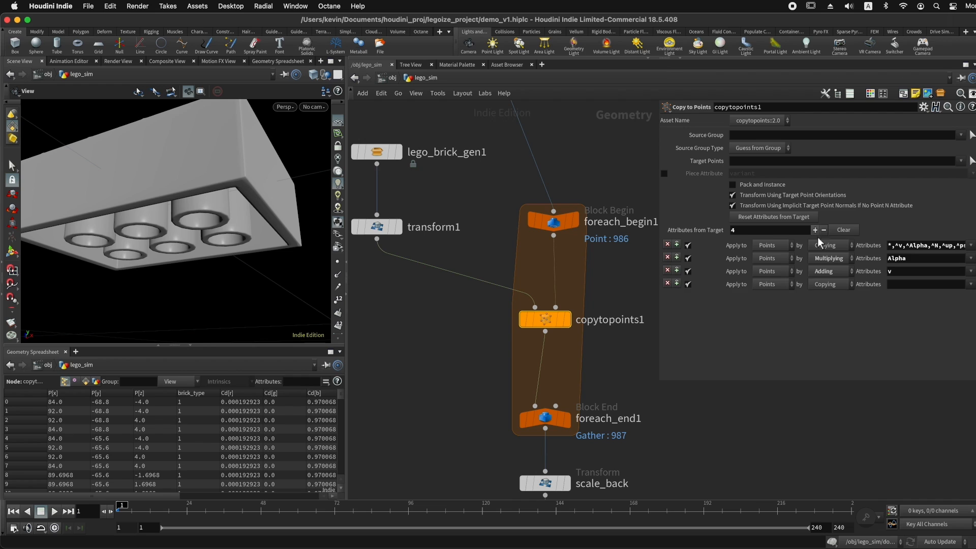
click(771, 283)
click(773, 310)
click(913, 285)
text(name)
key(Return)
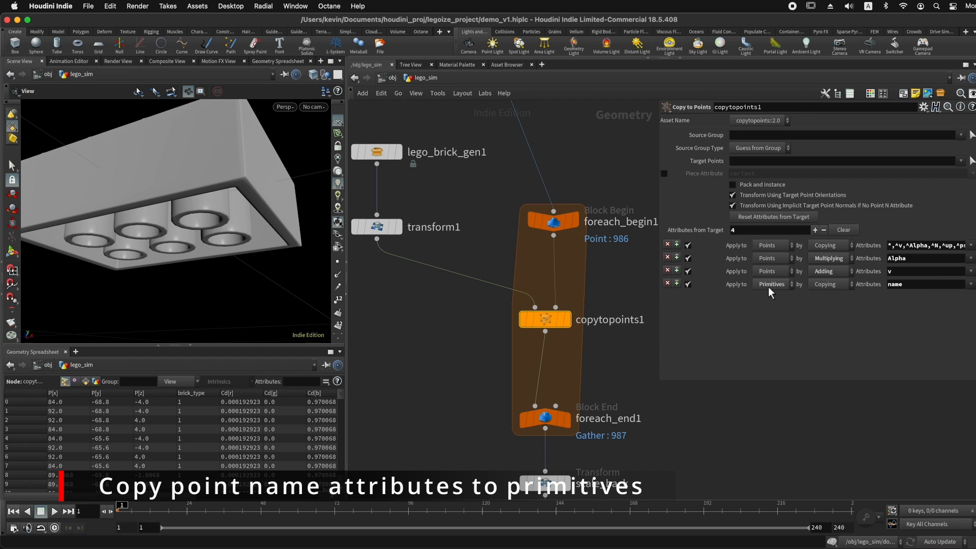
Step: Inspect the point attributes of legoize1 in the geometry spreadsheet, including the name values
middle_drag(537, 157, 549, 294)
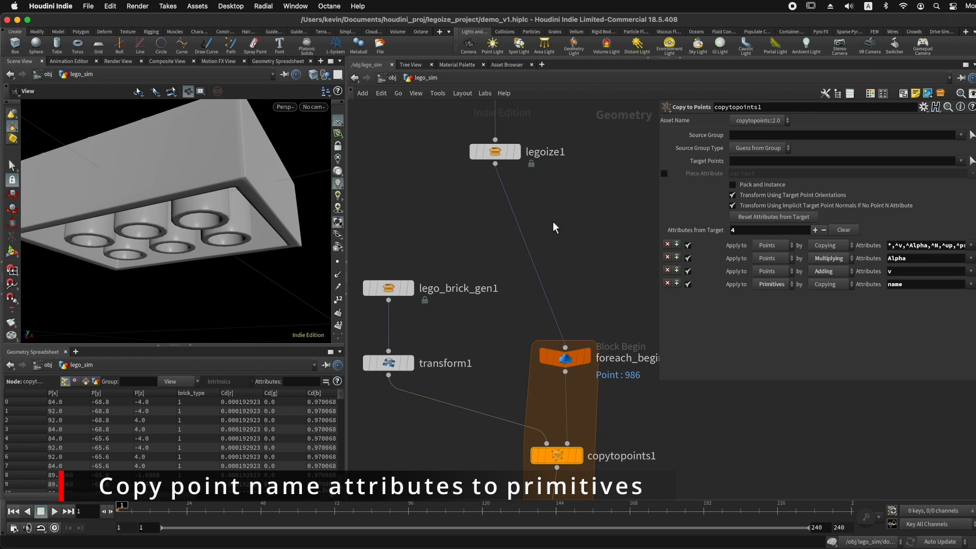
mouse_move(503, 155)
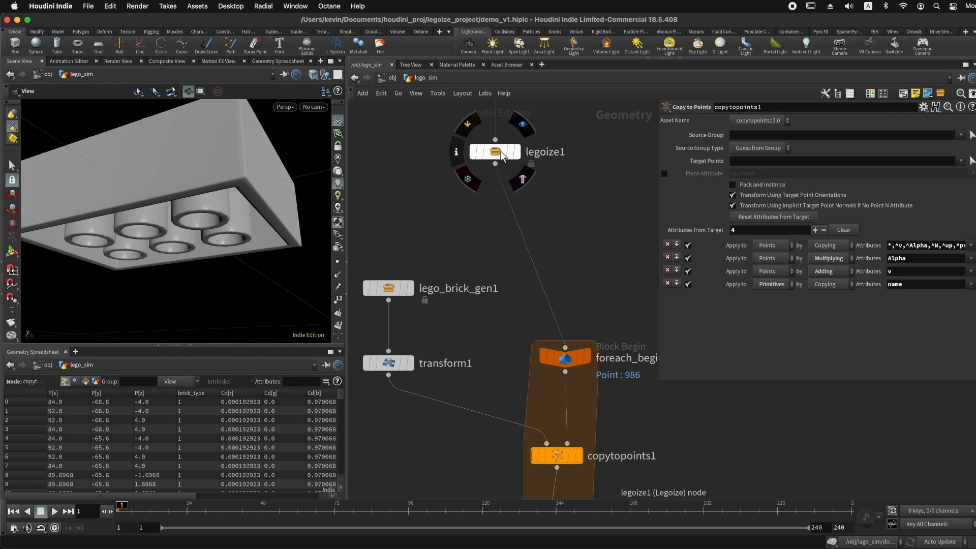
click(501, 155)
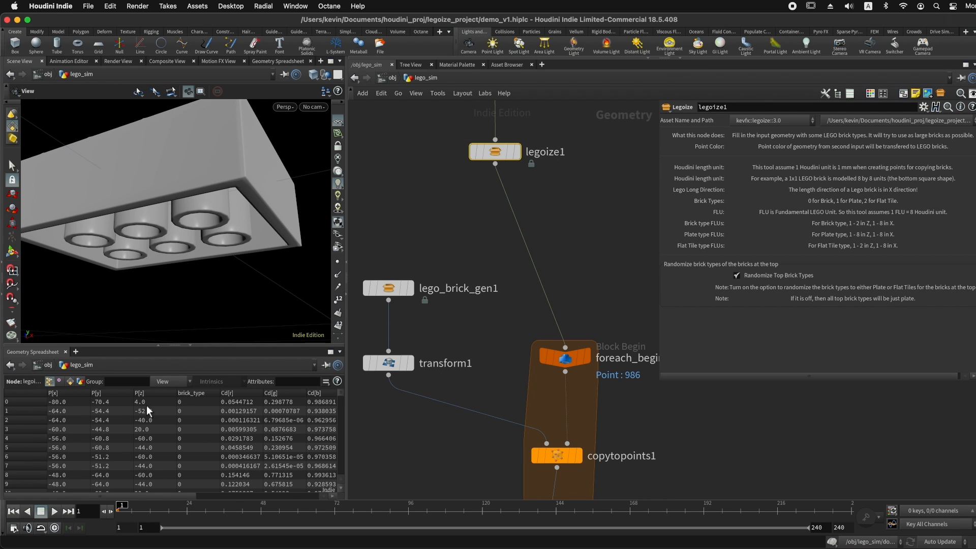
drag(180, 495, 274, 495)
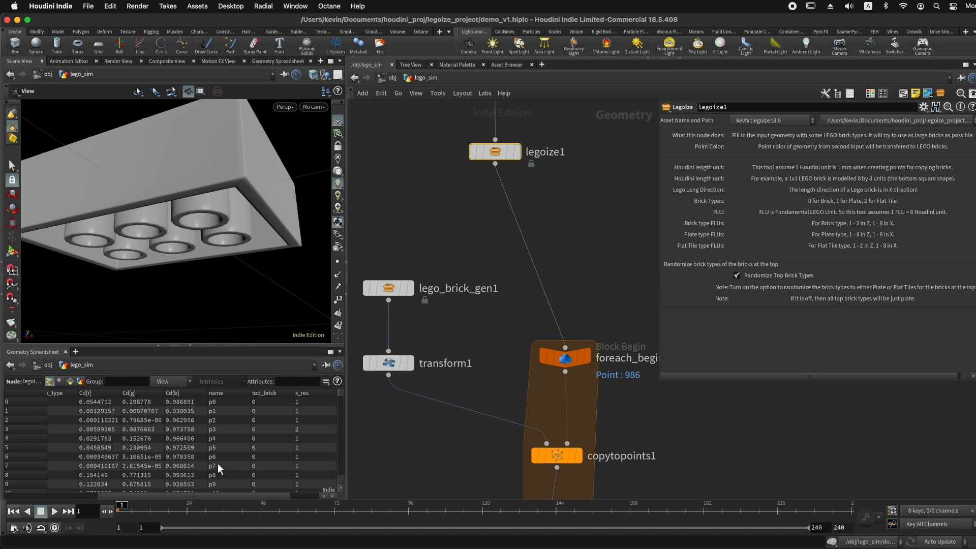
drag(218, 495, 141, 495)
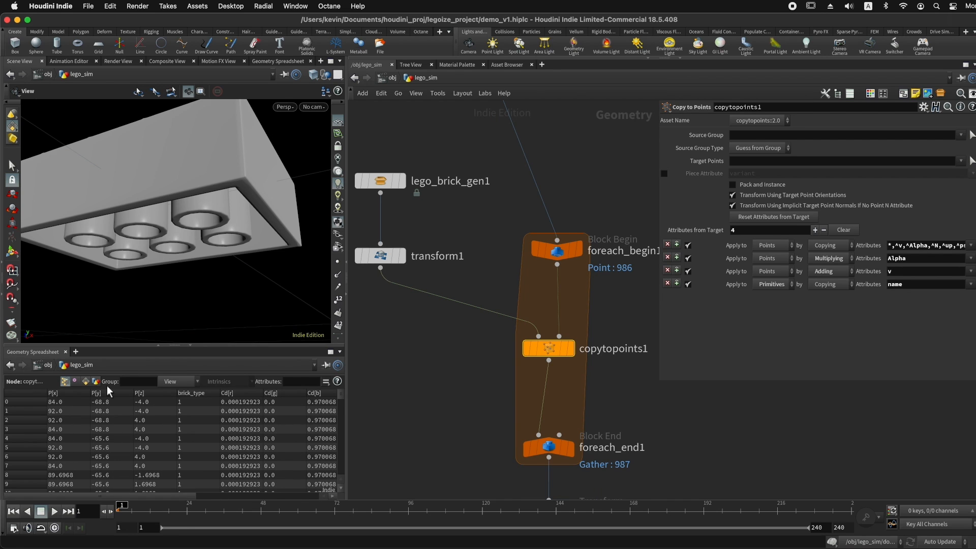
Step: Check the primitive name attribute on copytopoints1, then display foreach_end1 and sort its primitives by name
click(85, 381)
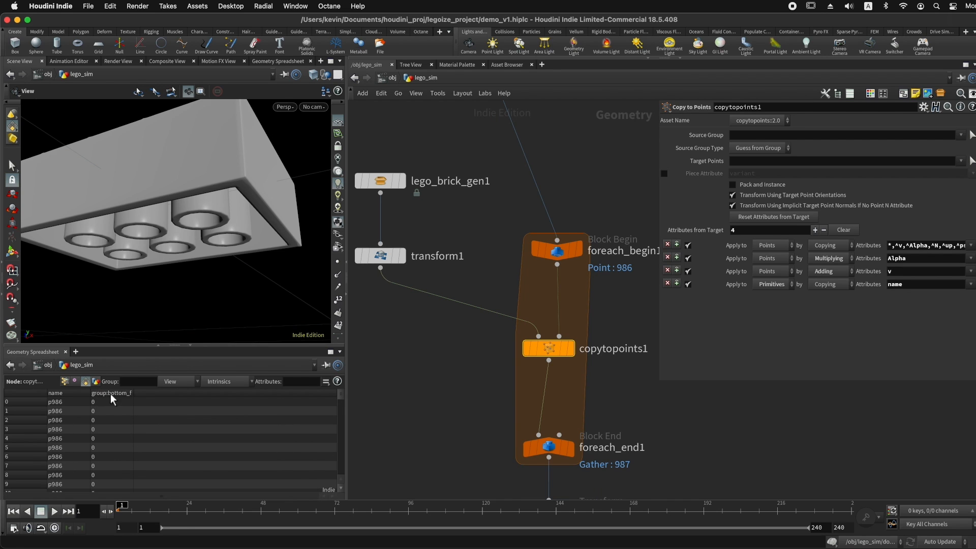
click(63, 394)
click(568, 448)
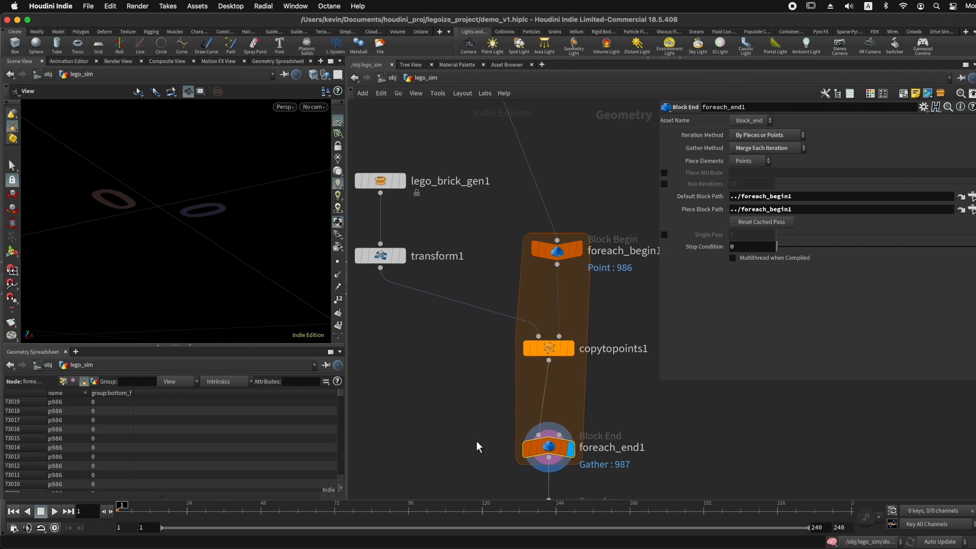
click(81, 391)
mouse_move(343, 392)
mouse_down()
mouse_move(338, 478)
mouse_move(342, 391)
mouse_up()
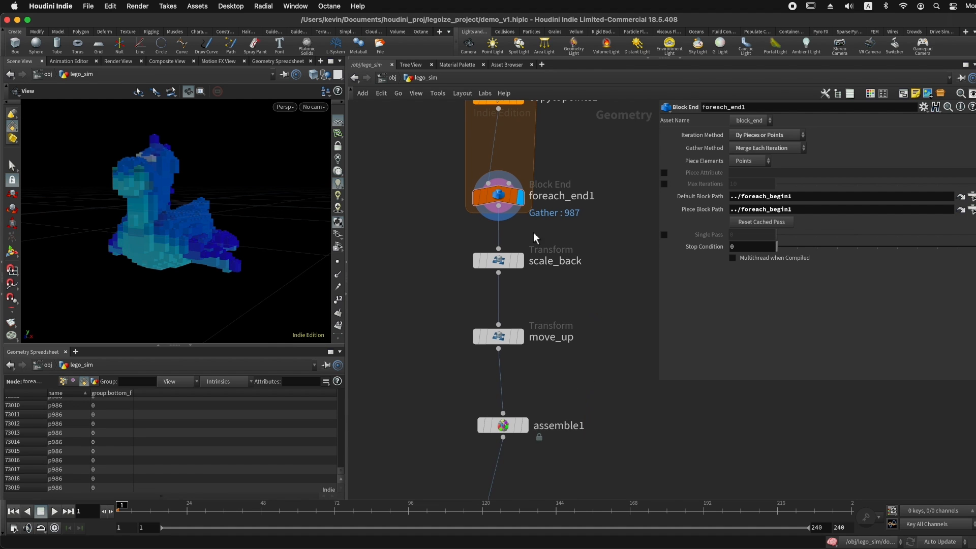
Step: Turn off Create Name Attribute on assemble1 and set the display flag on that node
scroll(580, 390, down, 5)
click(518, 314)
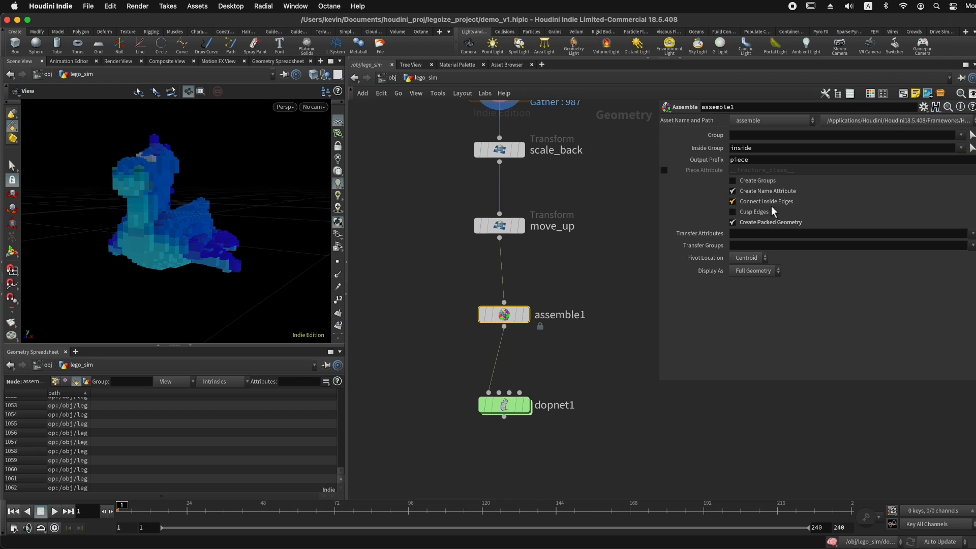
click(761, 190)
scroll(572, 251, up, 3)
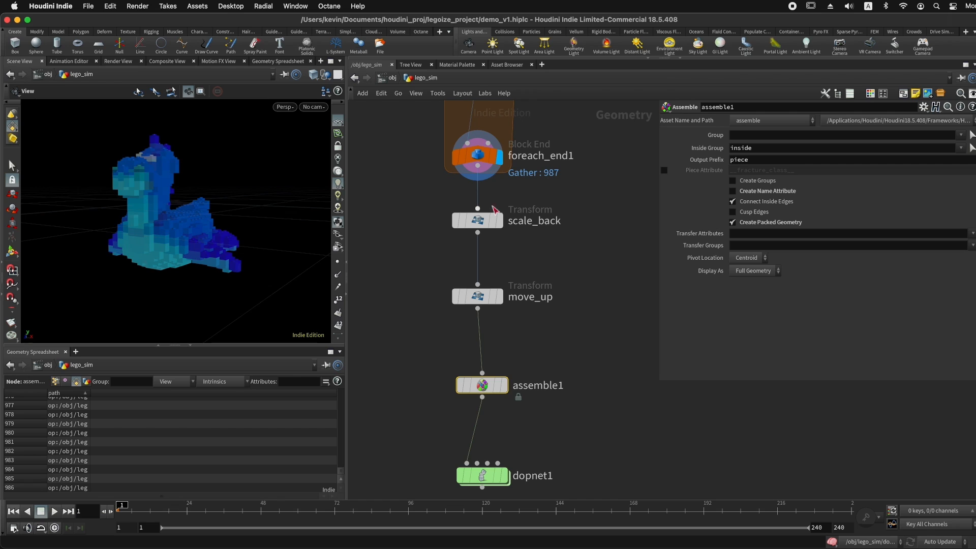
click(499, 374)
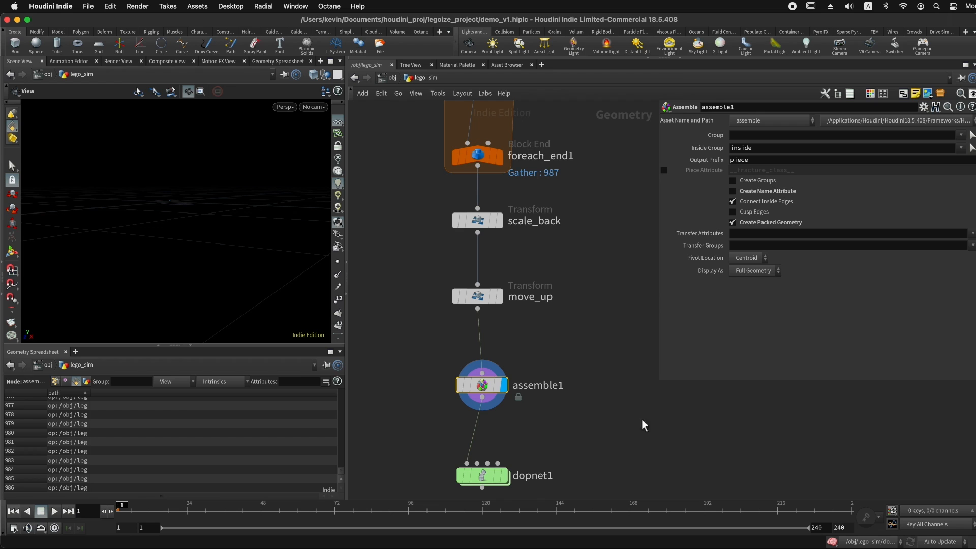
Step: Go inside dopnet1 and play the simulation to watch the bricks fall on the ground plane, stopping around frame 84
scroll(557, 447, down, 5)
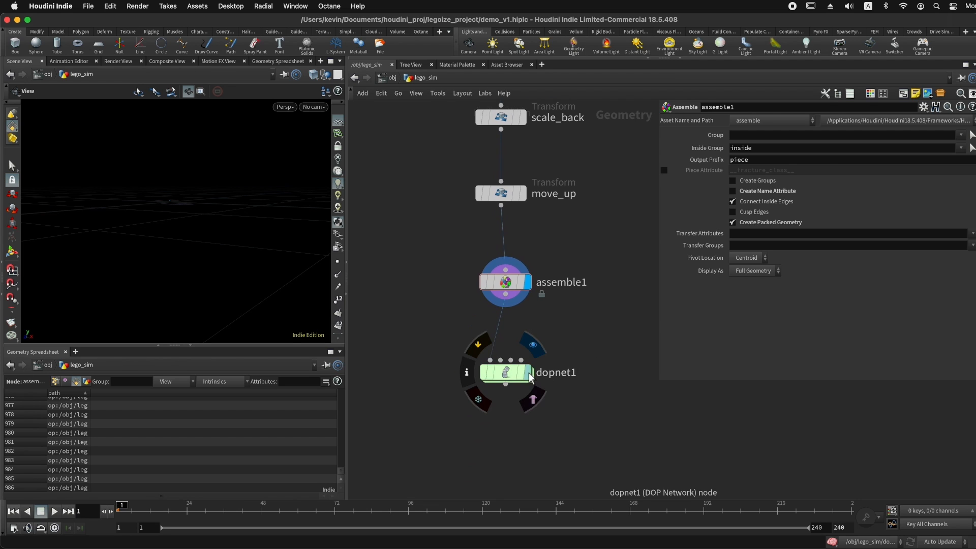
double_click(506, 372)
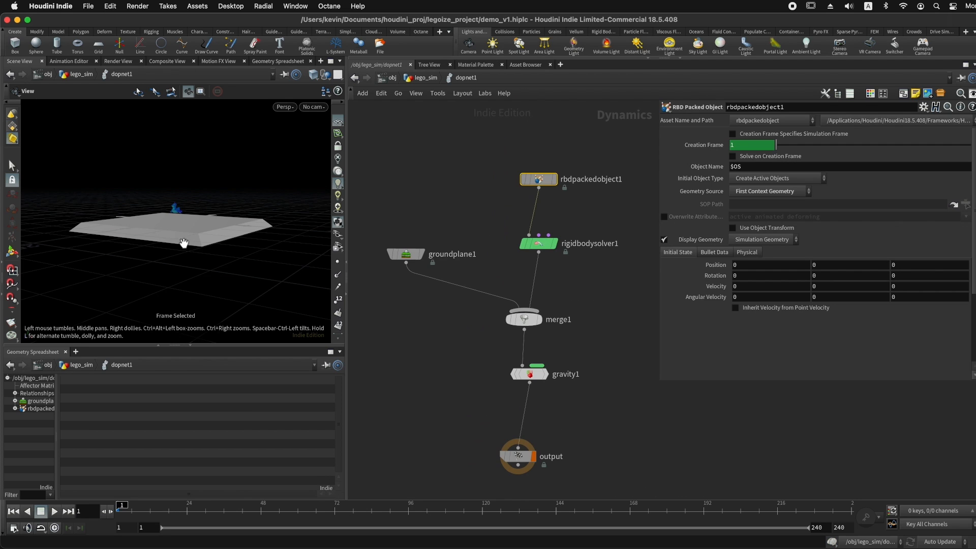
right_drag(231, 243, 310, 214)
drag(234, 213, 235, 238)
click(57, 512)
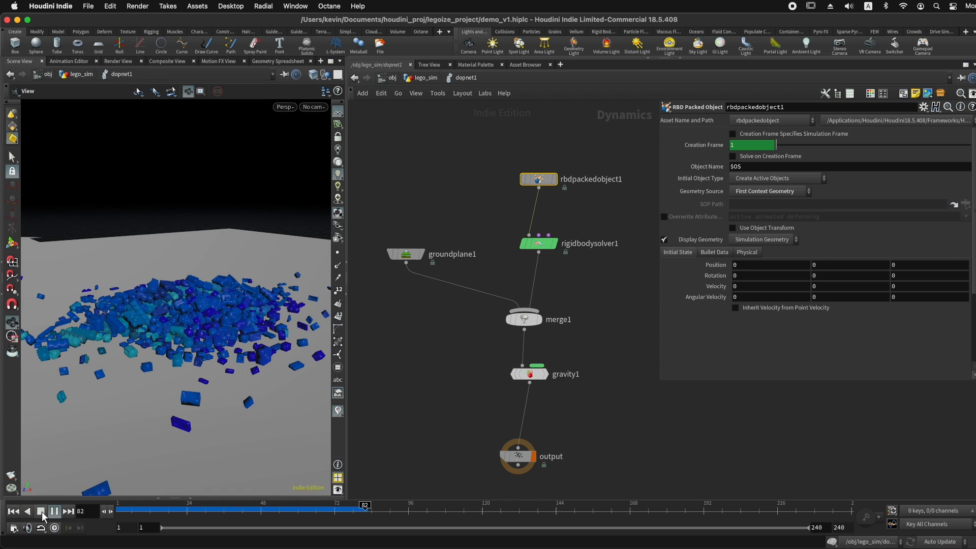
click(42, 512)
Step: Set the initial Z velocity of rbdpackedobject1 to 10
drag(178, 322, 199, 310)
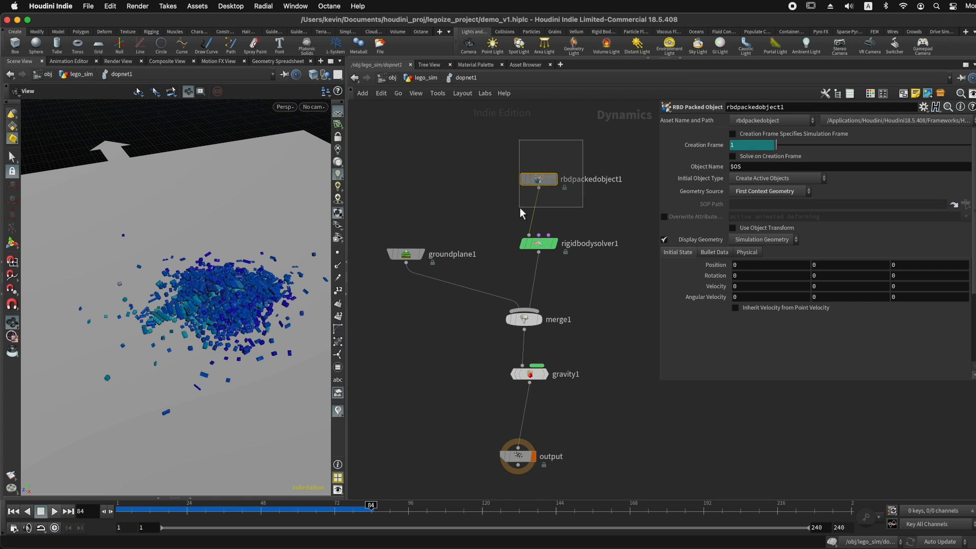
right_drag(270, 273, 155, 279)
drag(233, 276, 239, 267)
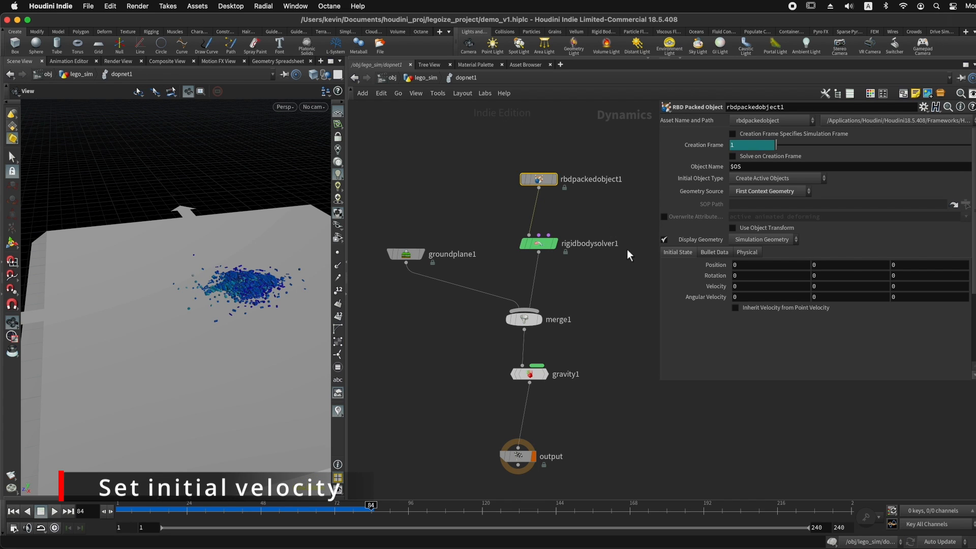
click(910, 288)
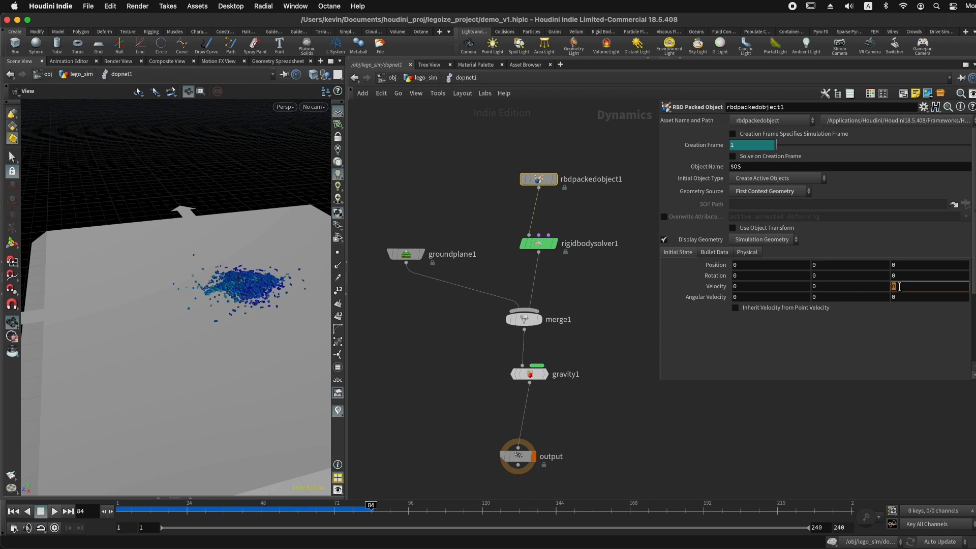
key(Return)
Step: Play the simulation from frame 1 to frame 50 and examine how the bricks scatter over the ground plane
click(26, 512)
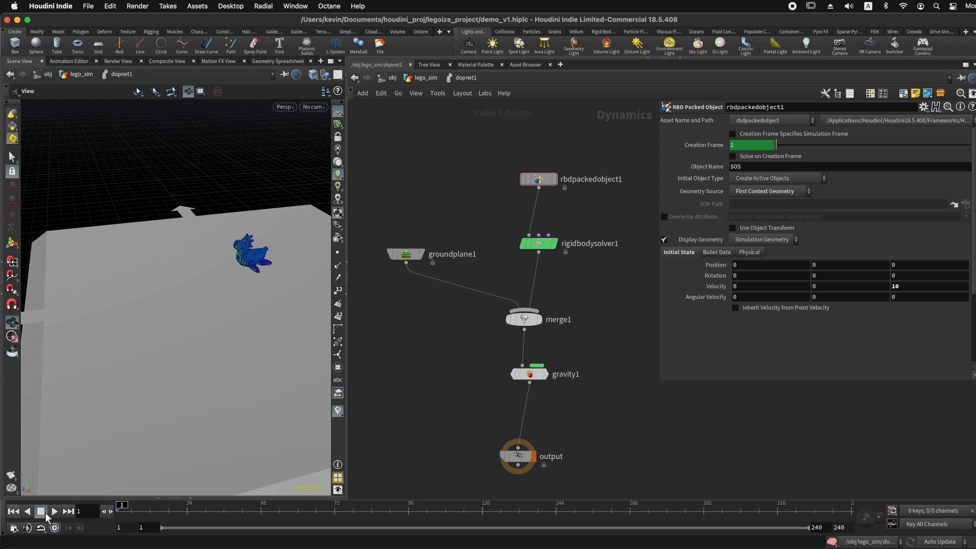
drag(250, 313, 232, 324)
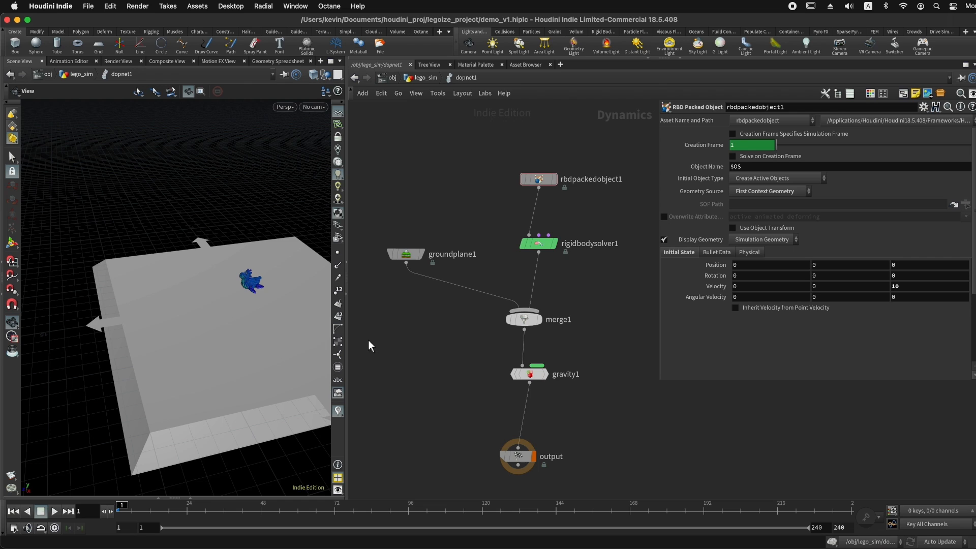
click(54, 511)
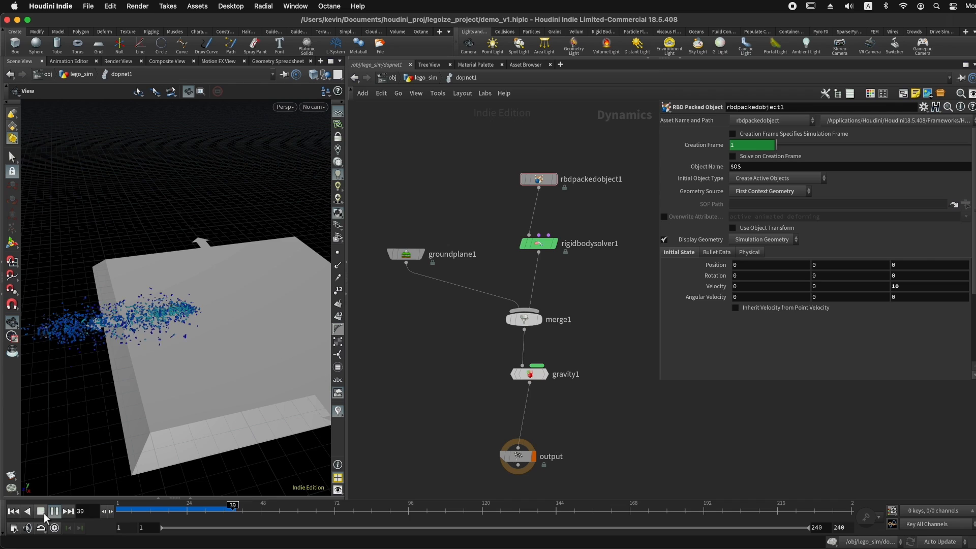
click(43, 512)
drag(133, 374, 295, 304)
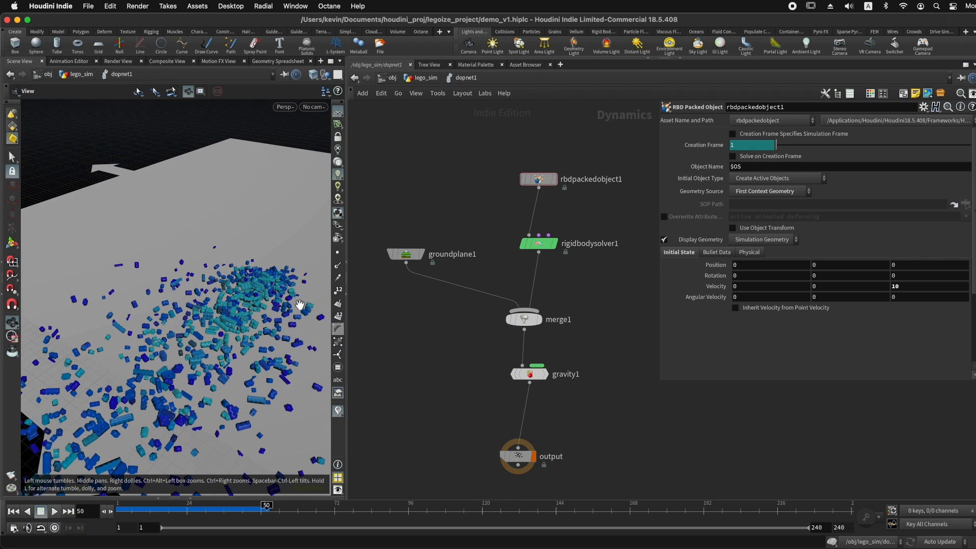
Step: Return to the lego_sim network and move dopnet1 further below assemble1
scroll(457, 330, down, 5)
drag(487, 342, 499, 443)
key(u)
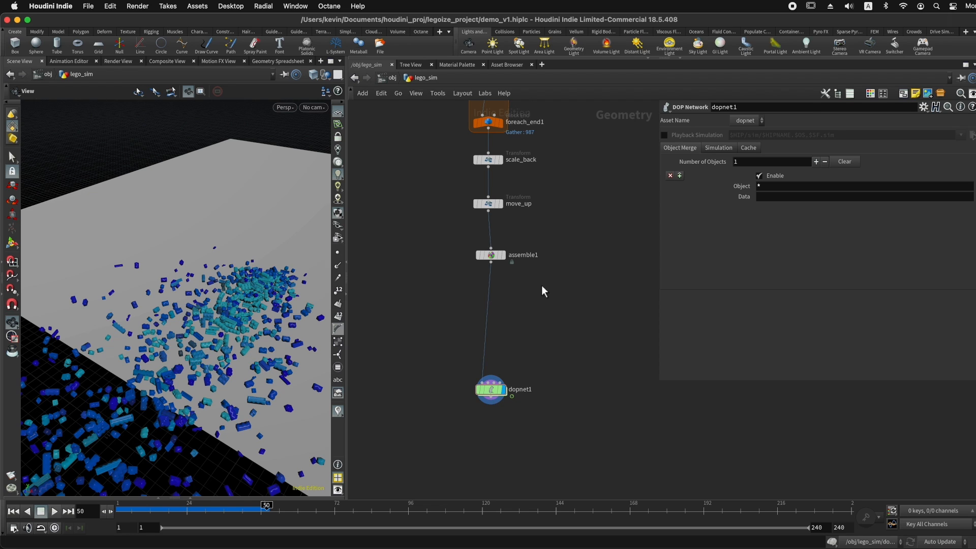
Step: Add a Connect Adjacent Pieces node wired from the output of assemble1, beside the branch to dopnet1
click(491, 262)
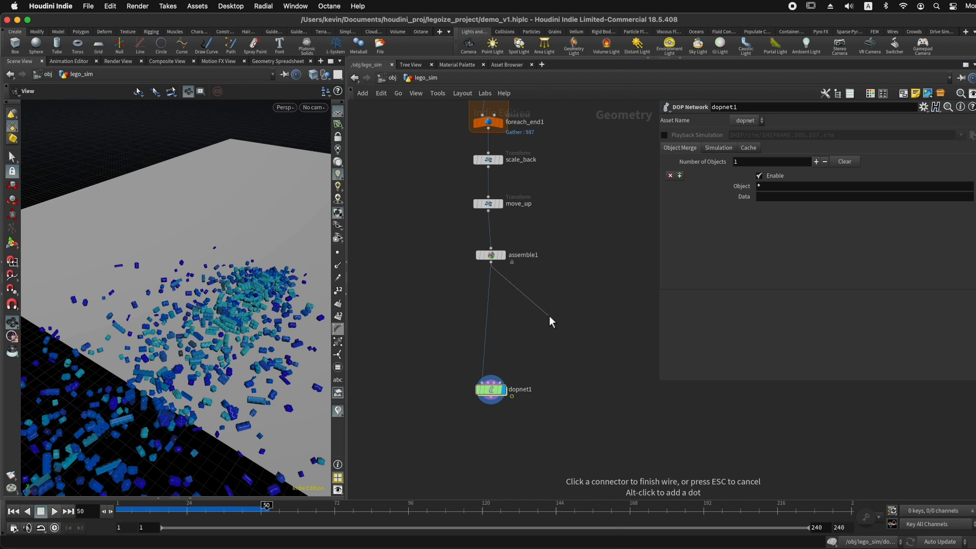
key(Tab)
text(conn)
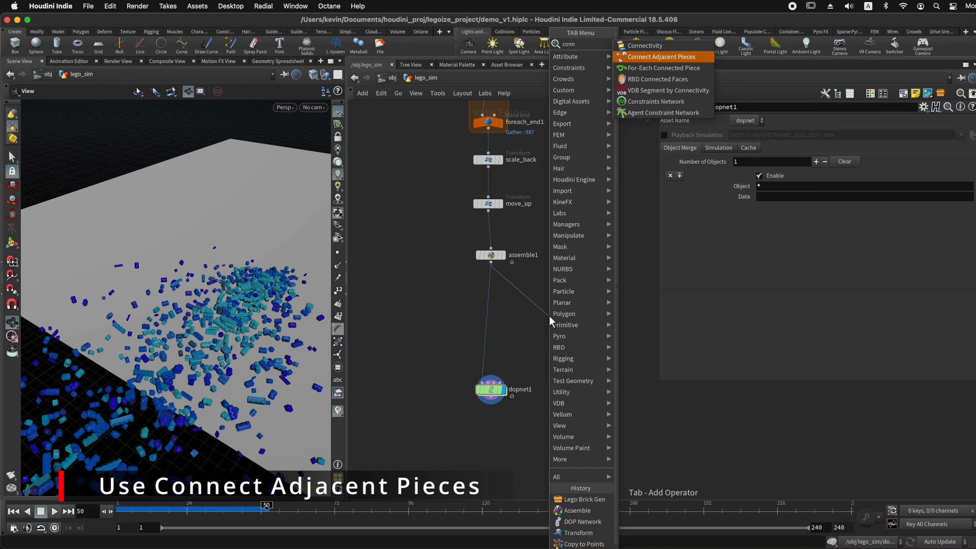
key(Return)
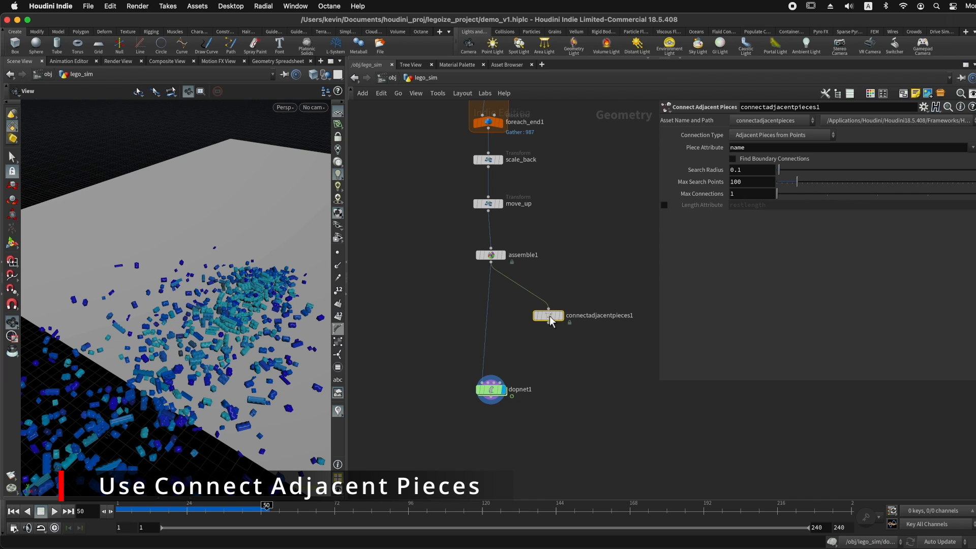
Step: Place connectadjacentpieces1 closer to assemble1, display it at frame 1 and examine the connection lines between the pieces
drag(550, 316, 547, 292)
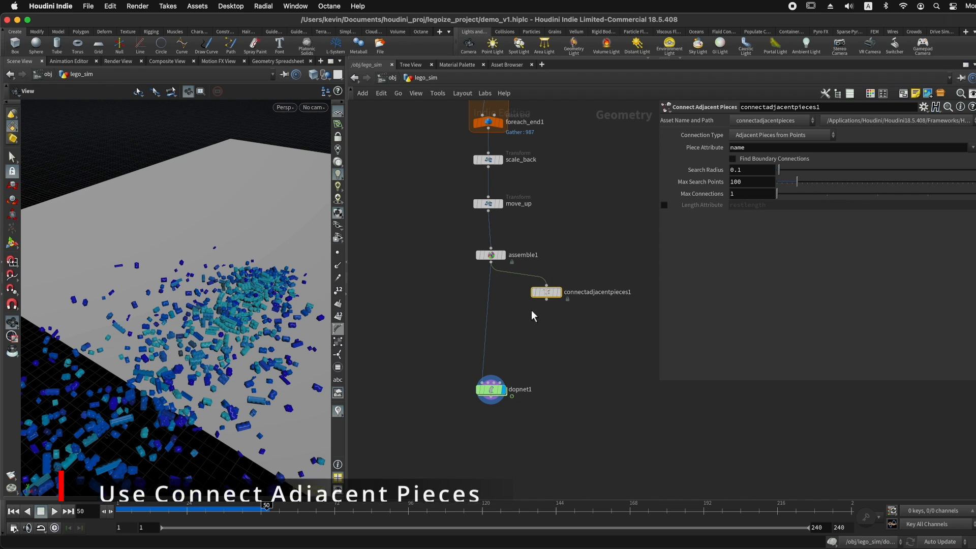
click(558, 292)
click(16, 512)
key(f)
drag(202, 334, 198, 360)
right_drag(183, 361, 219, 354)
drag(173, 330, 113, 244)
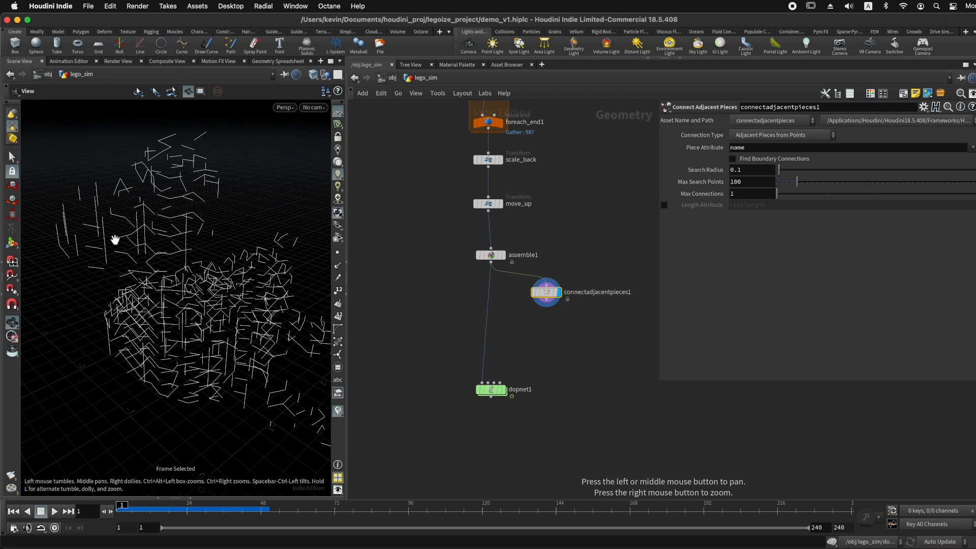
Step: Display the packed bricks of assemble1 and inspect its node information to compare them with the connection lines
click(491, 254)
click(503, 255)
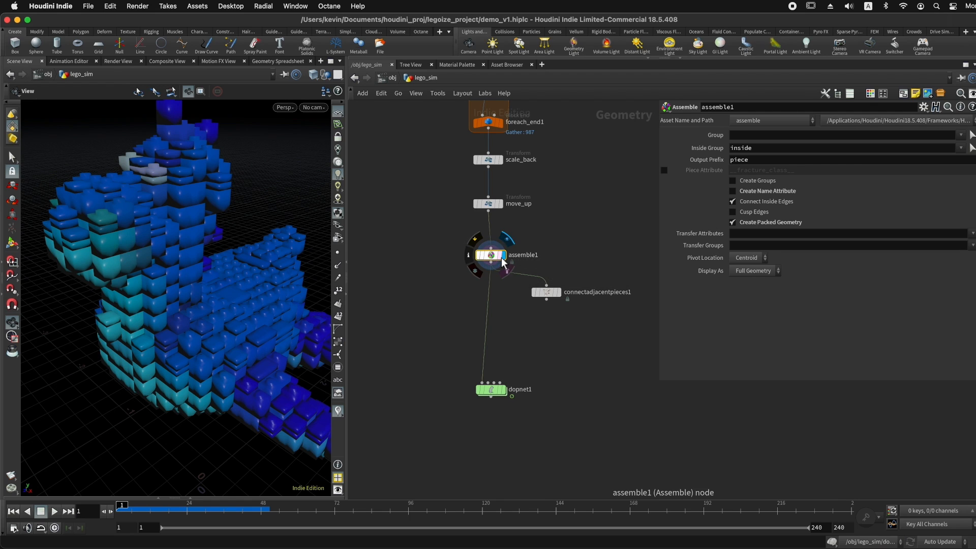
middle_click(497, 258)
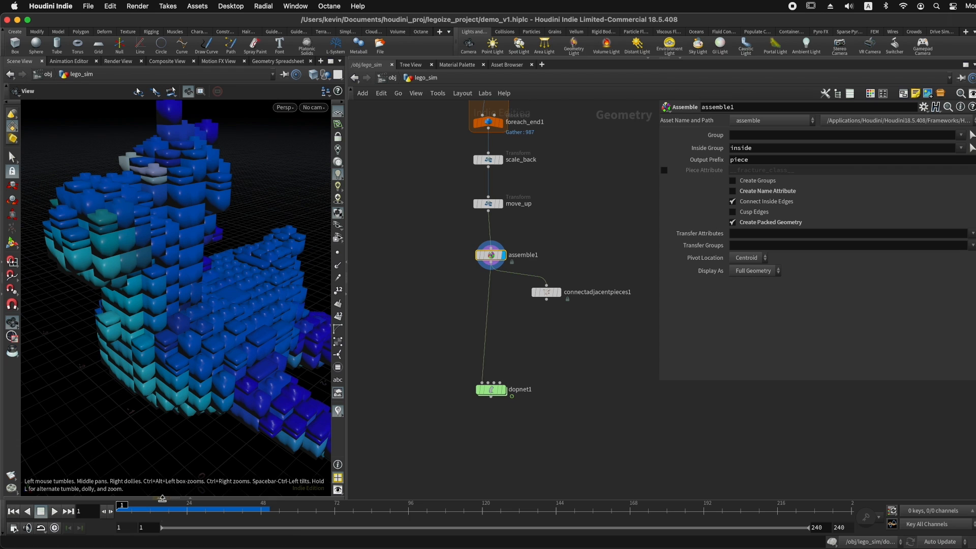
click(160, 497)
drag(91, 396, 172, 400)
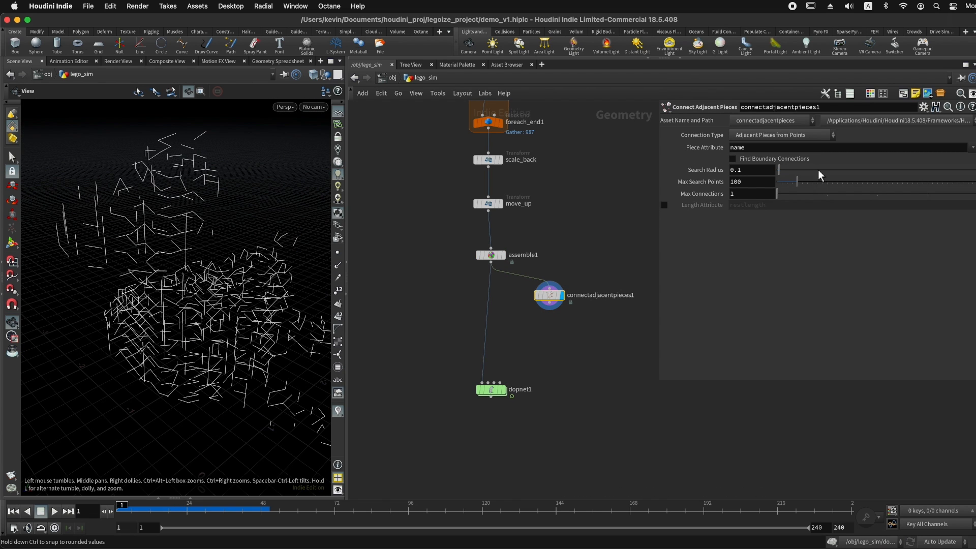
Step: Set Max Connections to 4 and Search Radius to 0.27 on connectadjacentpieces1 for a denser network of lines
drag(790, 192, 872, 194)
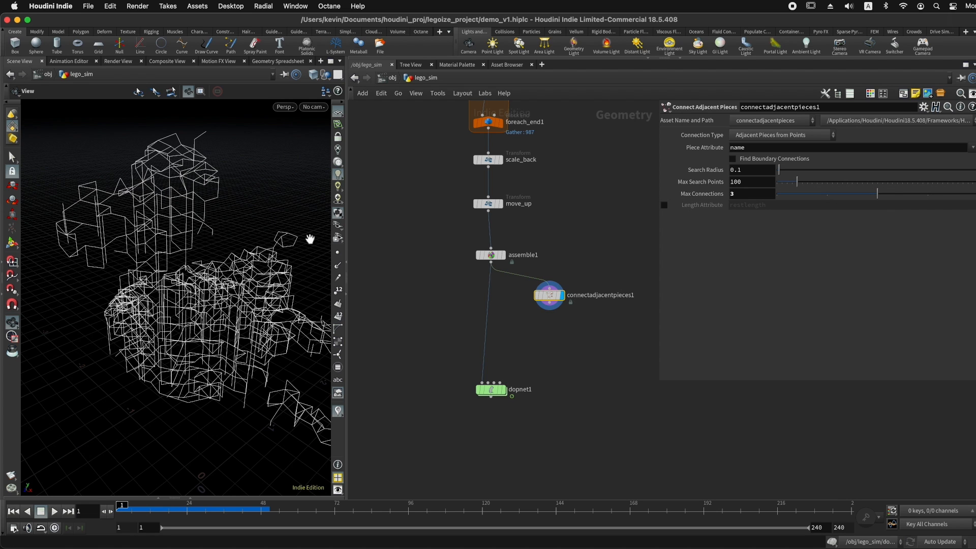
drag(877, 193, 918, 195)
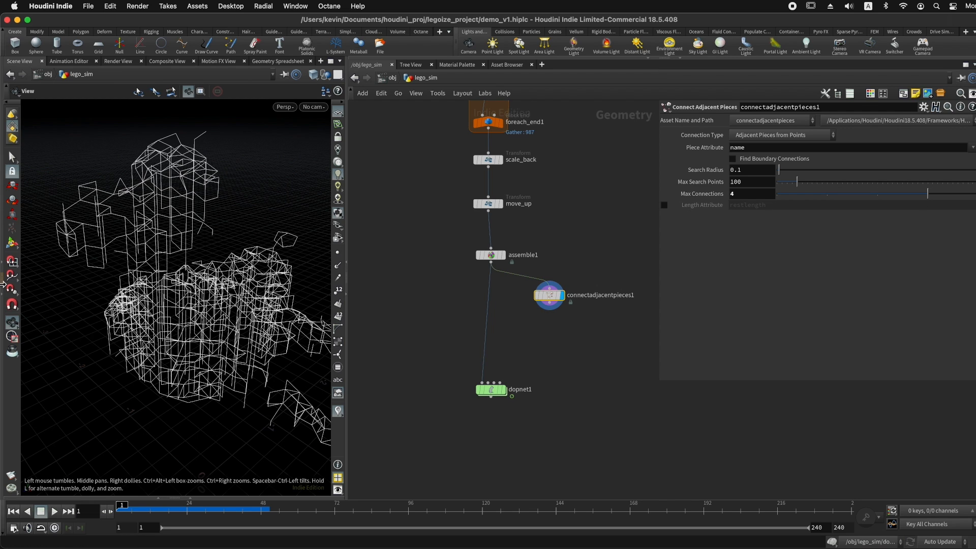
mouse_move(790, 169)
mouse_down()
mouse_move(827, 173)
mouse_move(784, 169)
mouse_move(807, 170)
mouse_up()
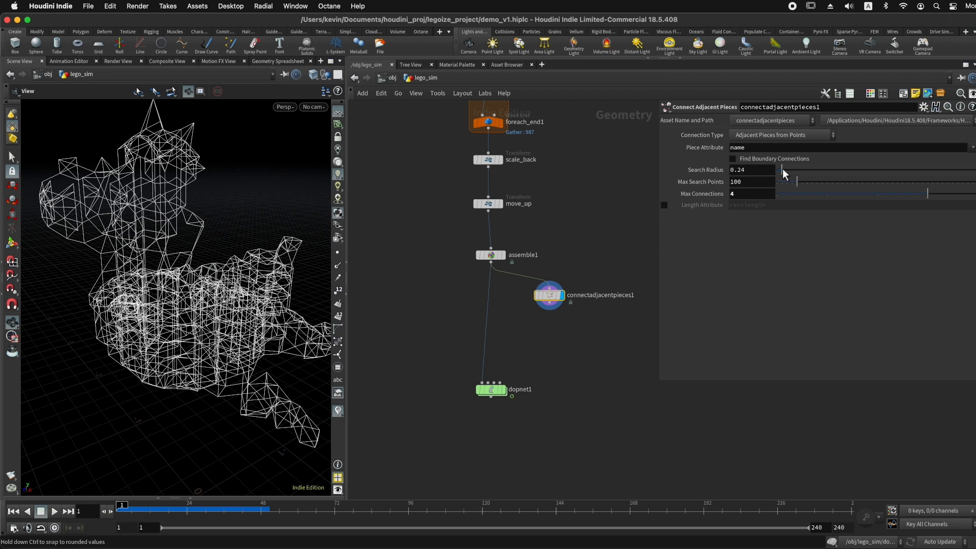
drag(781, 168, 783, 169)
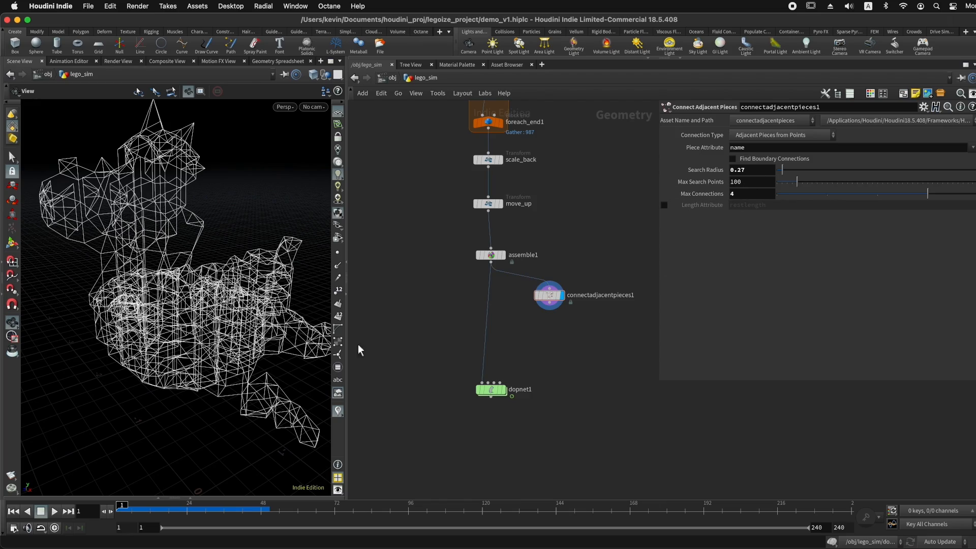
drag(191, 288, 212, 260)
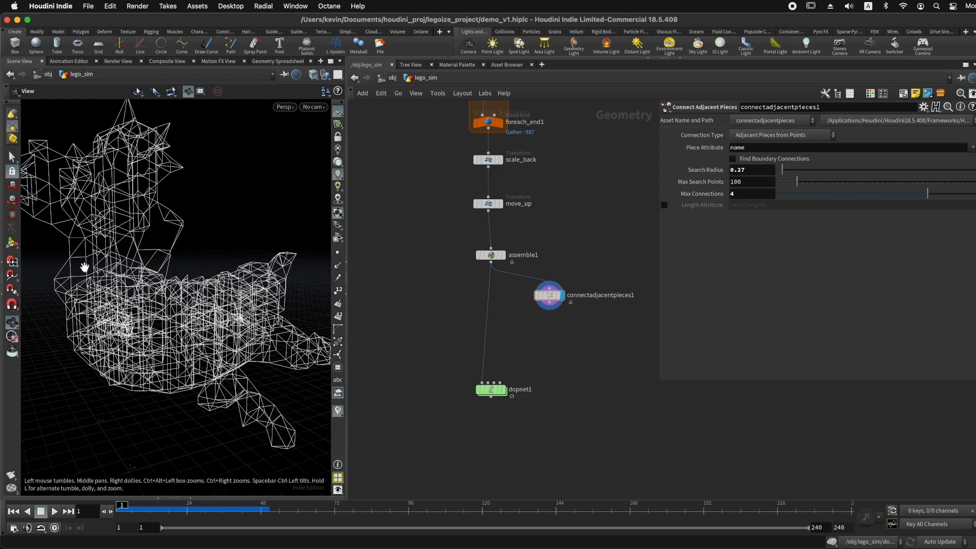
drag(193, 272, 179, 307)
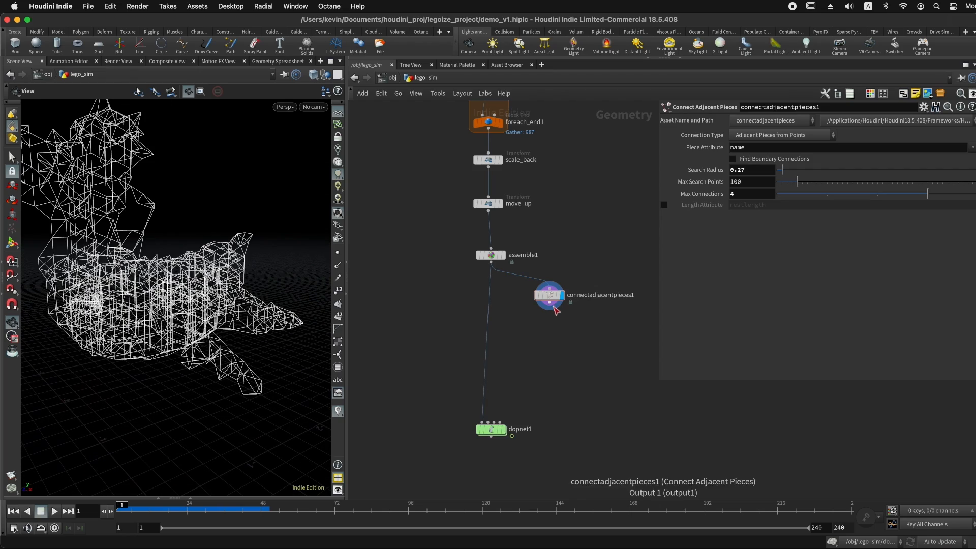
Step: Add an Attribute Create node below connectadjacentpieces1, wired from its output, and name its attribute constraint_name
drag(554, 307, 548, 350)
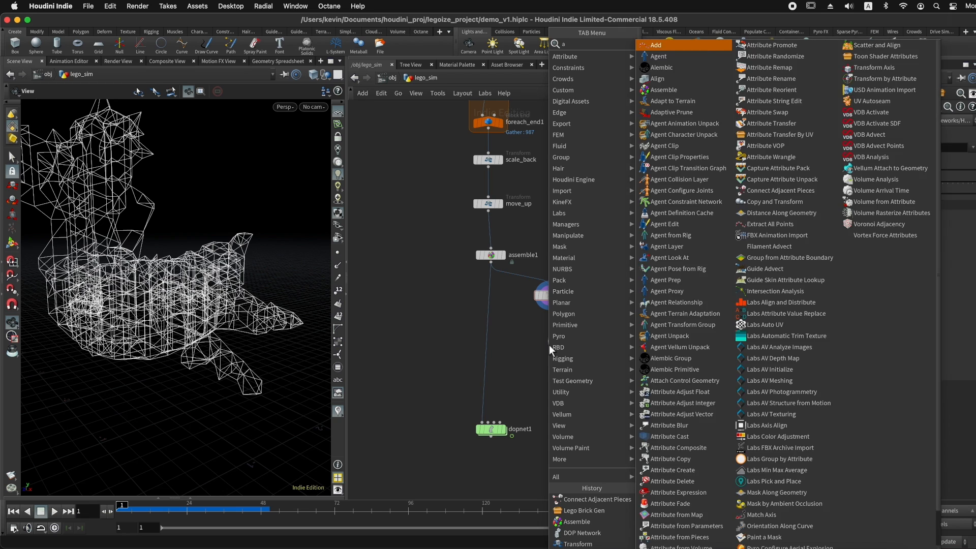
key(Escape)
click(549, 346)
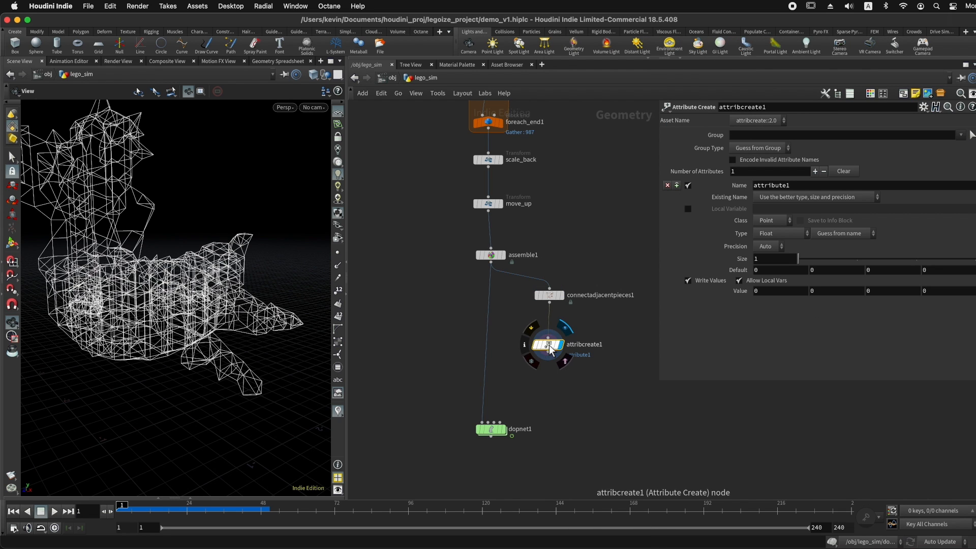
double_click(797, 191)
text(constrain)
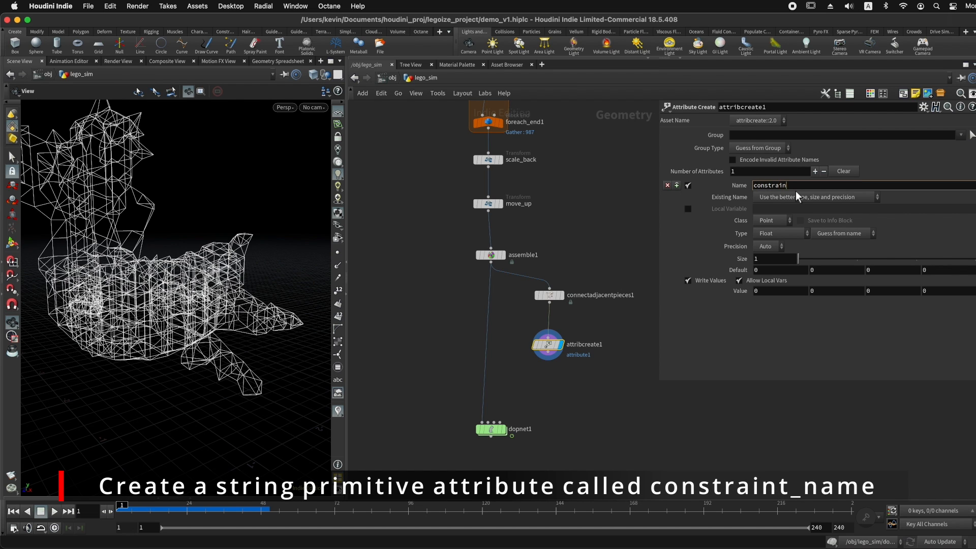
key(Return)
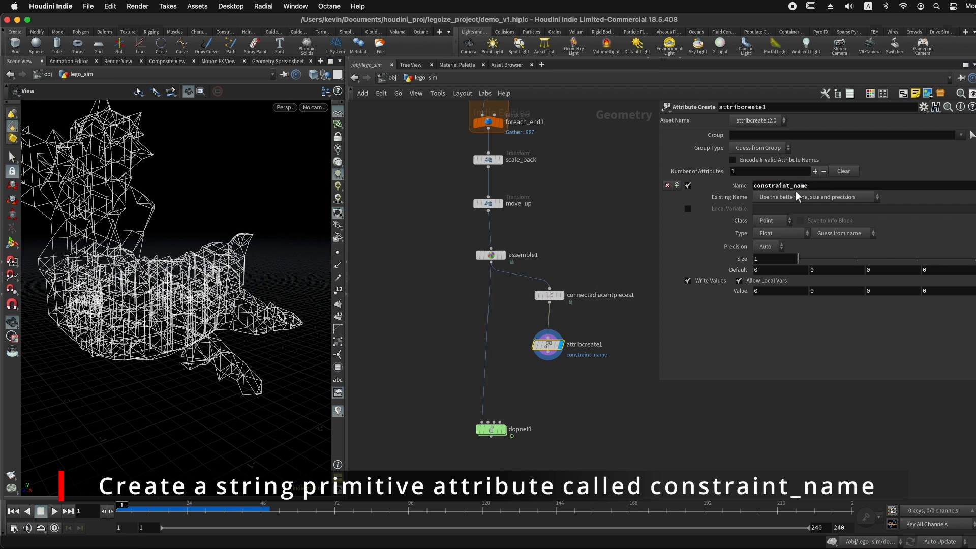
Step: Make constraint_name a Primitive attribute of type String with the value lego_glue
click(771, 221)
click(770, 243)
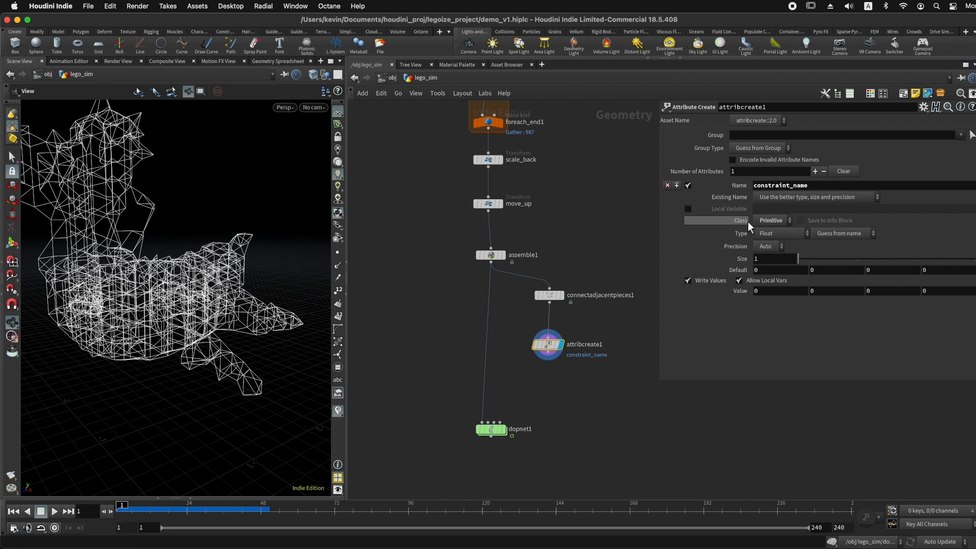
click(771, 232)
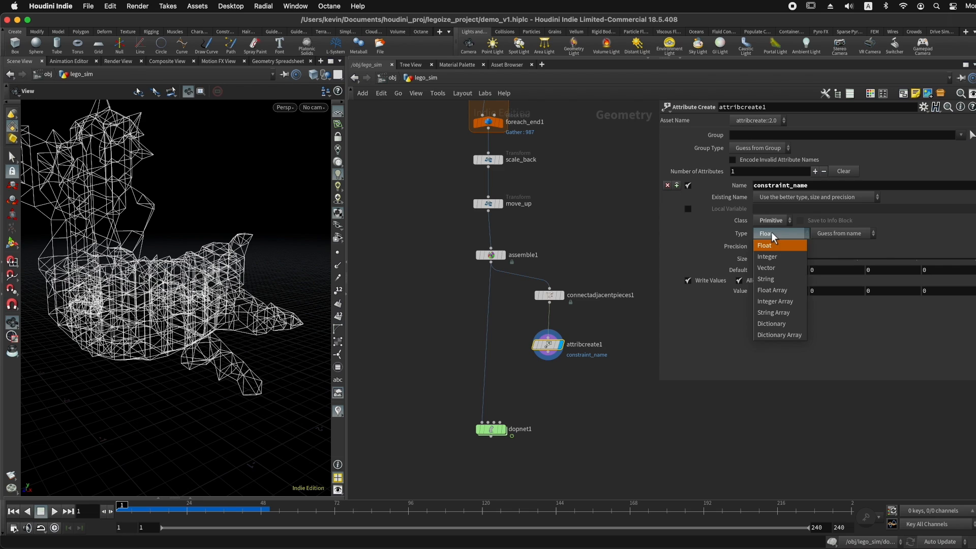
click(773, 279)
click(803, 256)
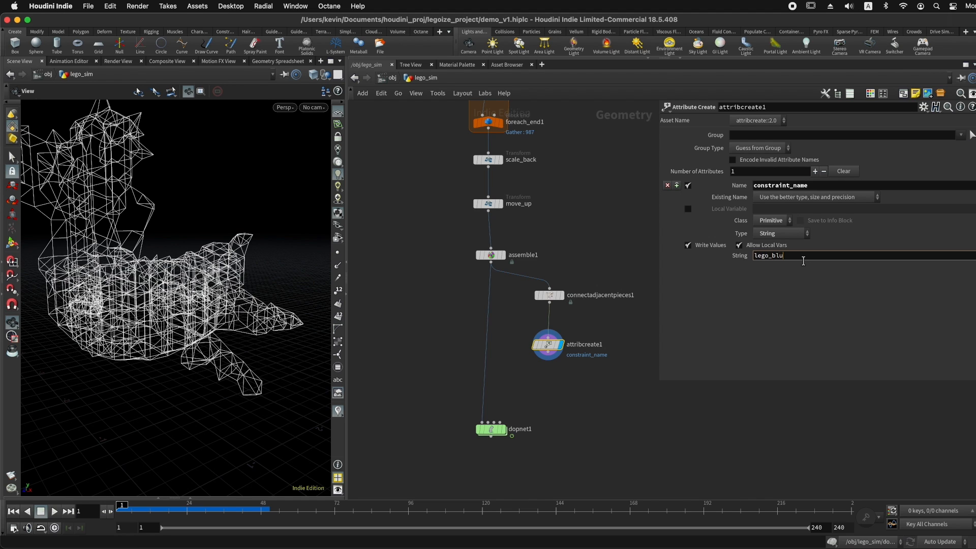
key(Return)
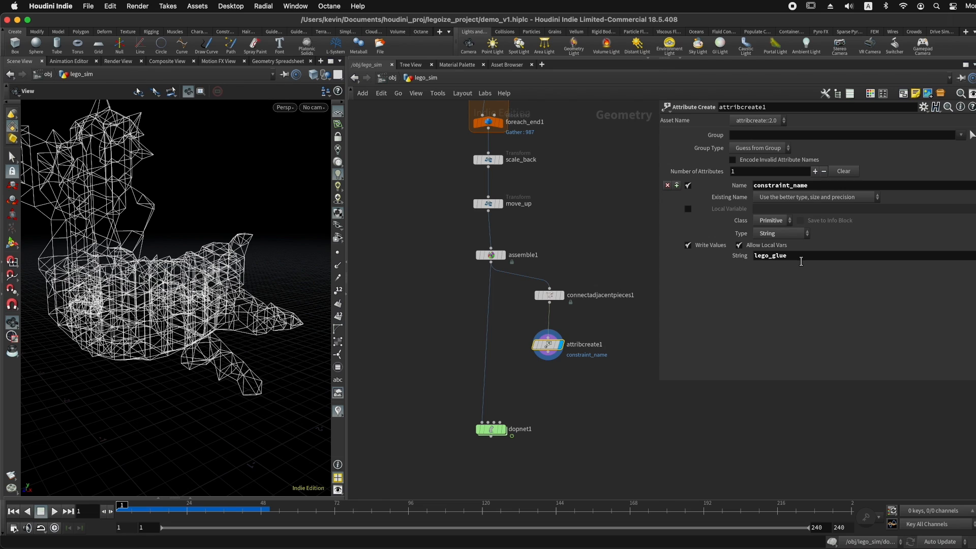
Step: Wire the output of attribcreate1 into the second input of dopnet1 and display dopnet1
drag(547, 360, 489, 424)
click(506, 432)
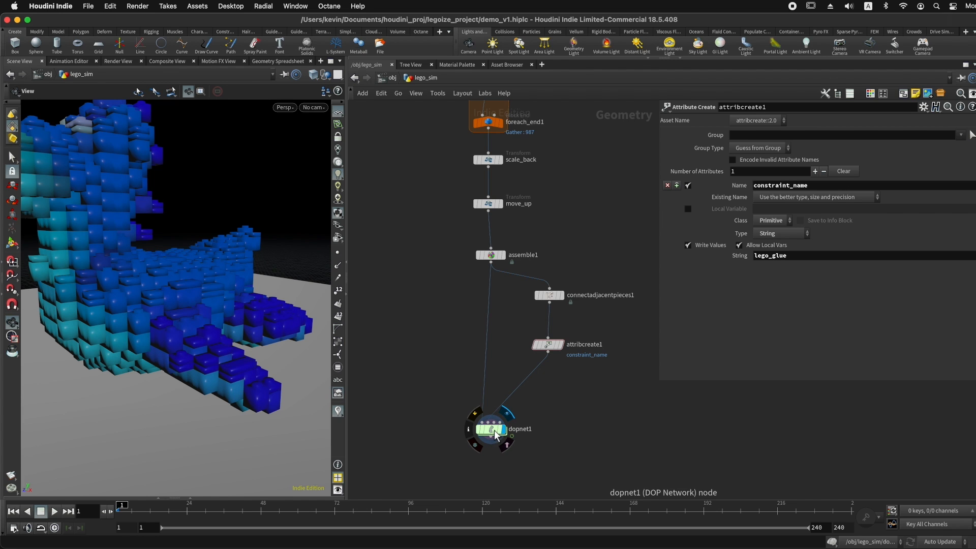
Step: Inside dopnet1, insert a Constraint Network node between gravity1 and output, with Geometry Source set to Second Context Geometry
double_click(490, 430)
key(Tab)
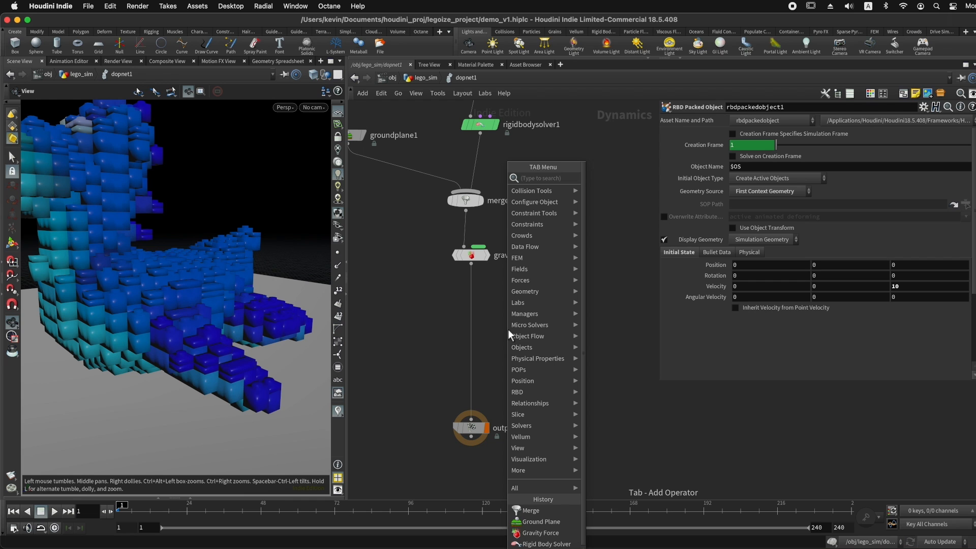
text(cons)
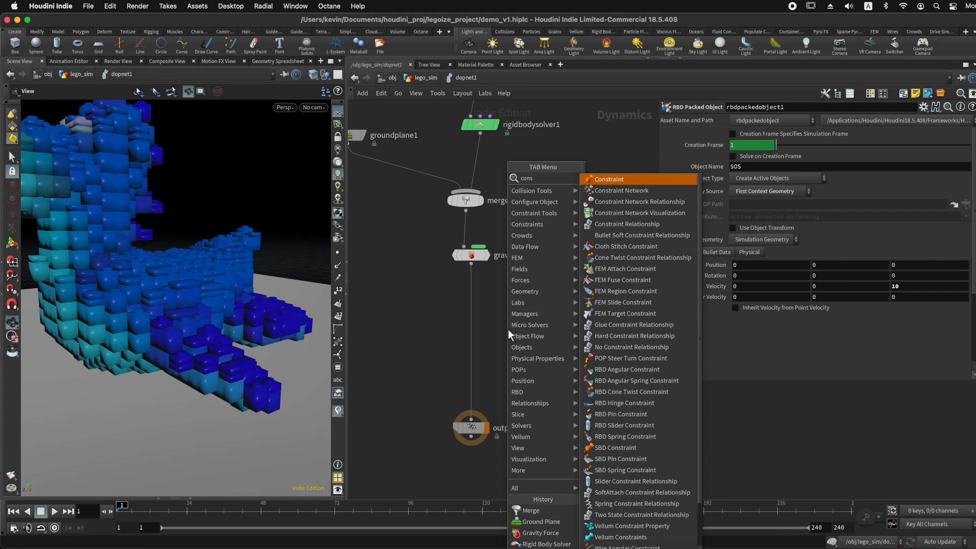
key(Down)
key(Return)
click(480, 326)
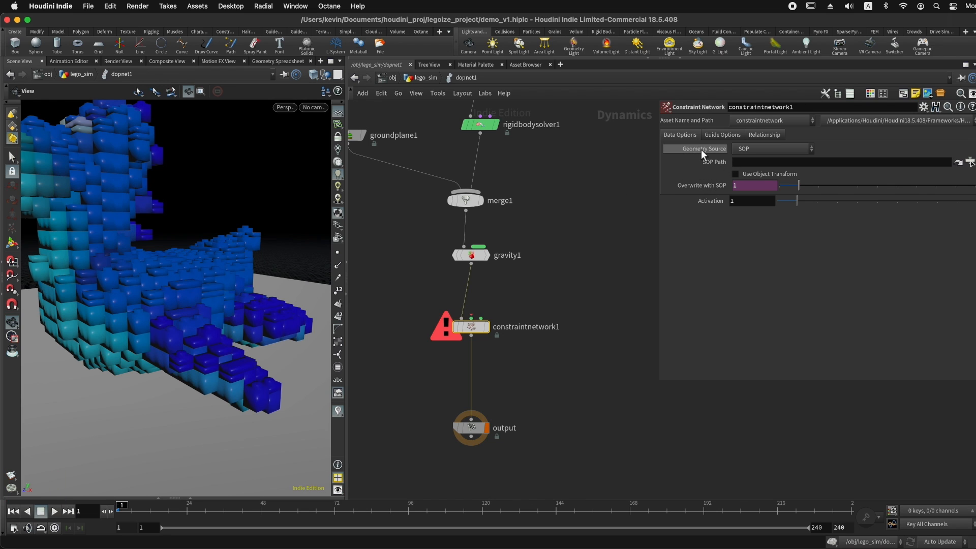
click(766, 149)
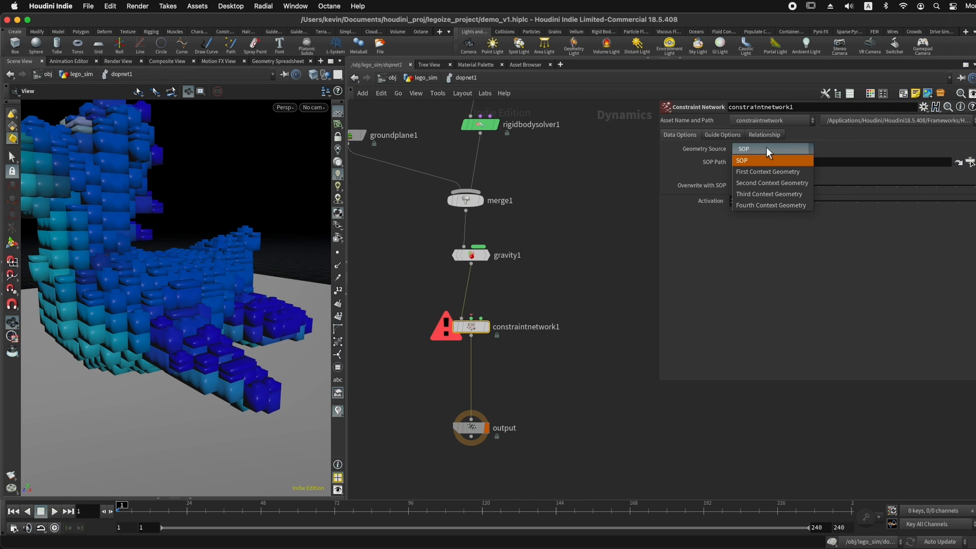
click(764, 181)
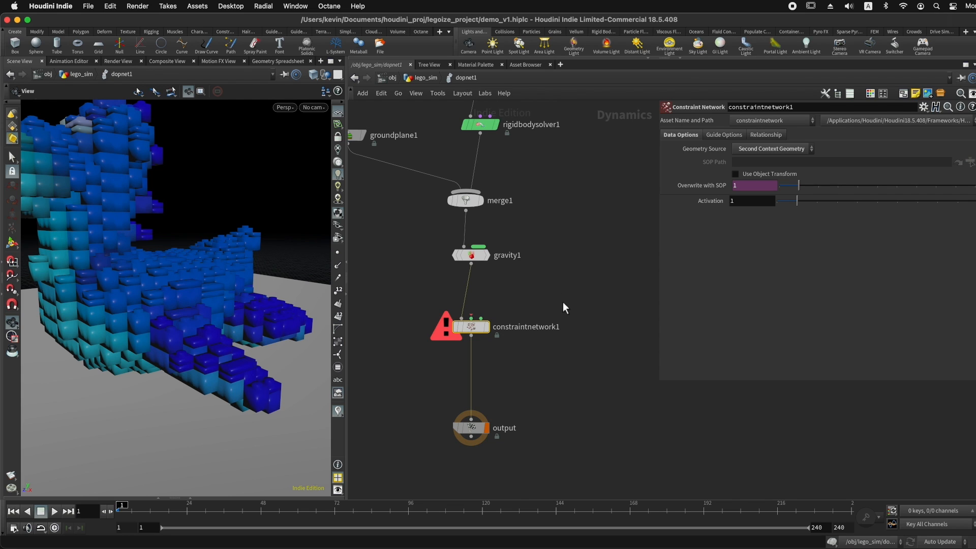
Step: Add a Glue Constraint Relationship node wired into the second input of constraintnetwork1
drag(471, 318, 574, 281)
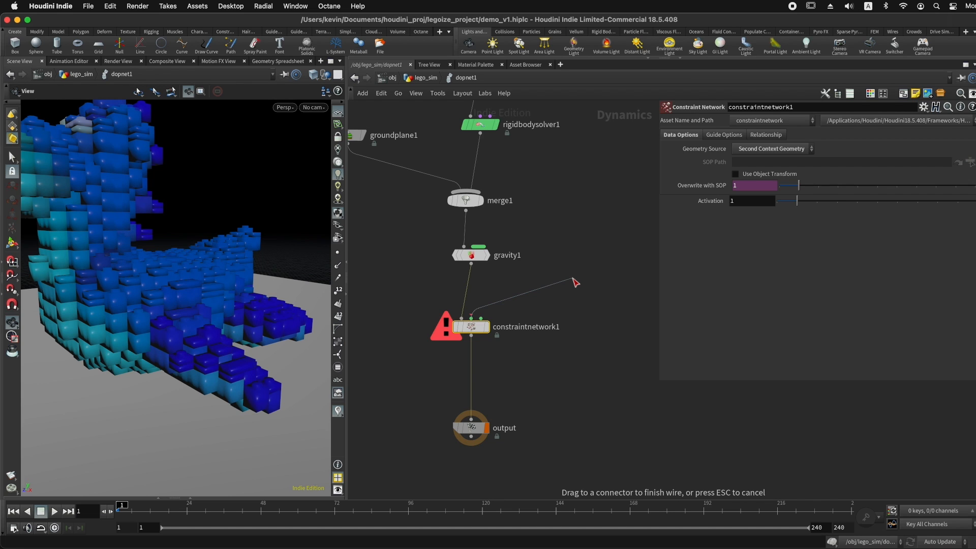
key(Tab)
text(glue)
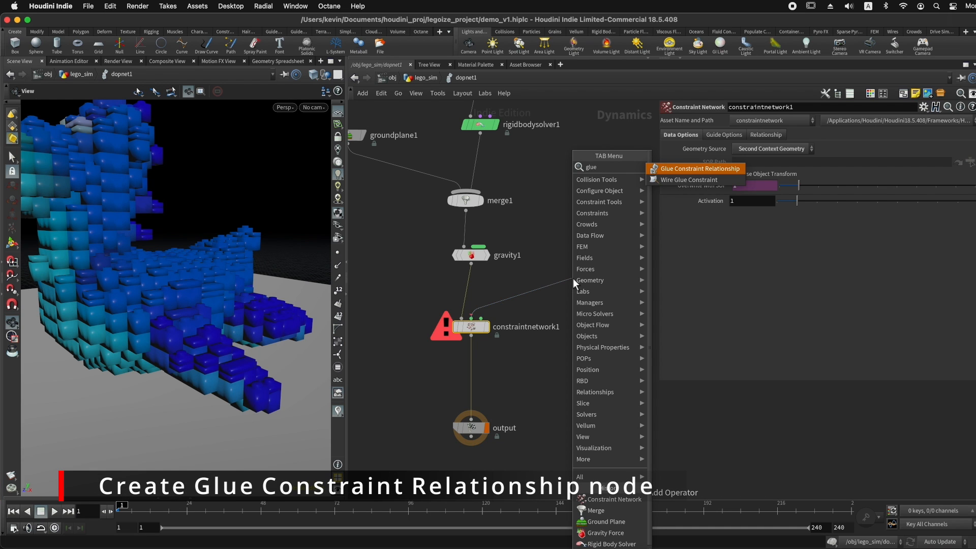
key(Return)
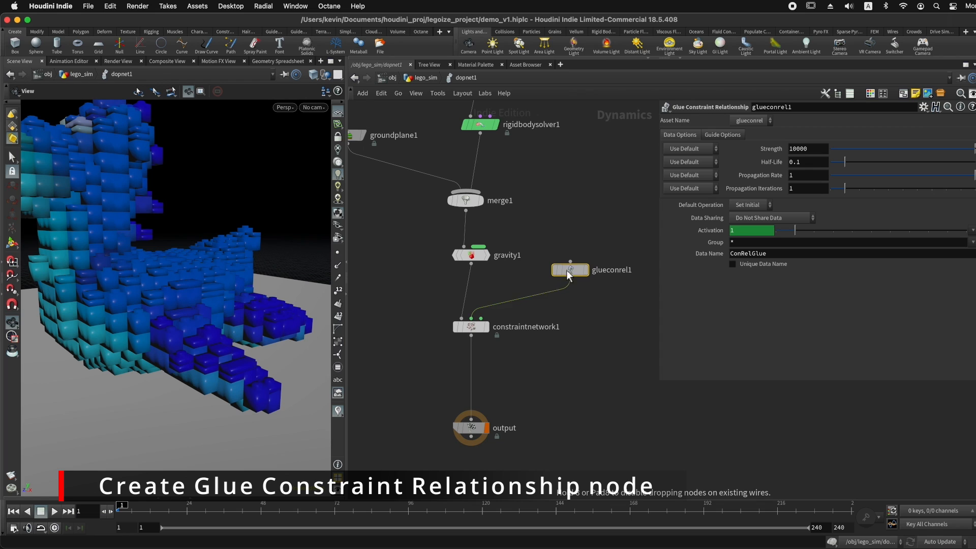
click(568, 277)
Step: Set the Data Name of the glue constraint relationship to lego_glue
double_click(775, 253)
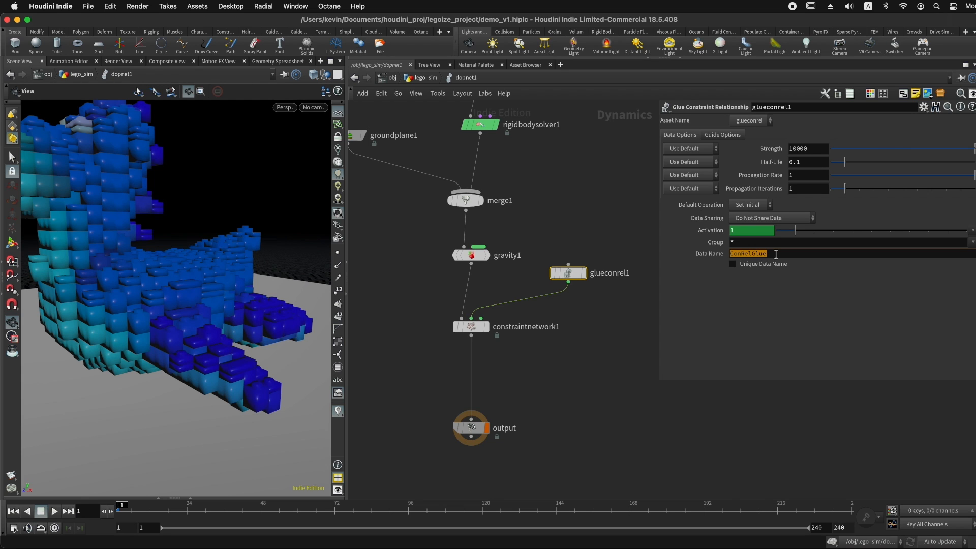
text(lego_)
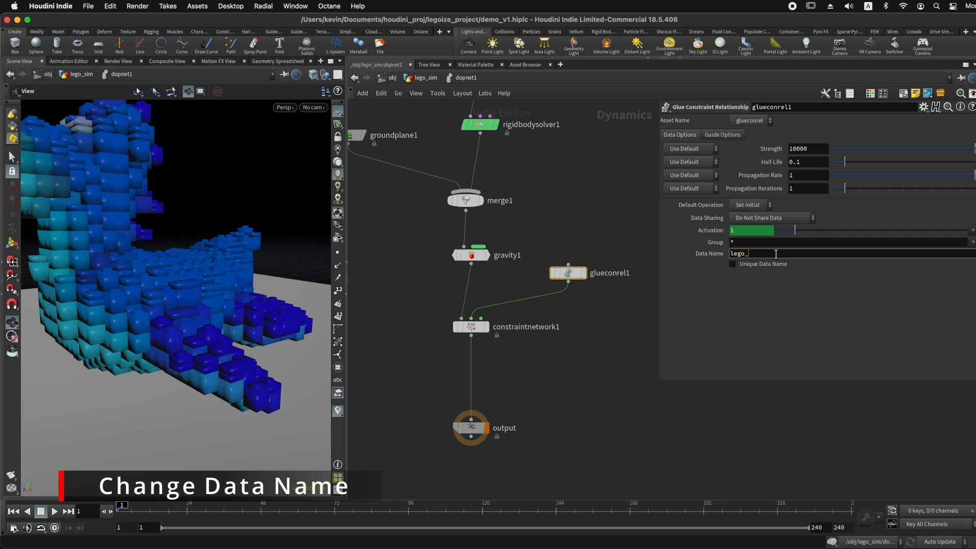
text(glue)
key(Return)
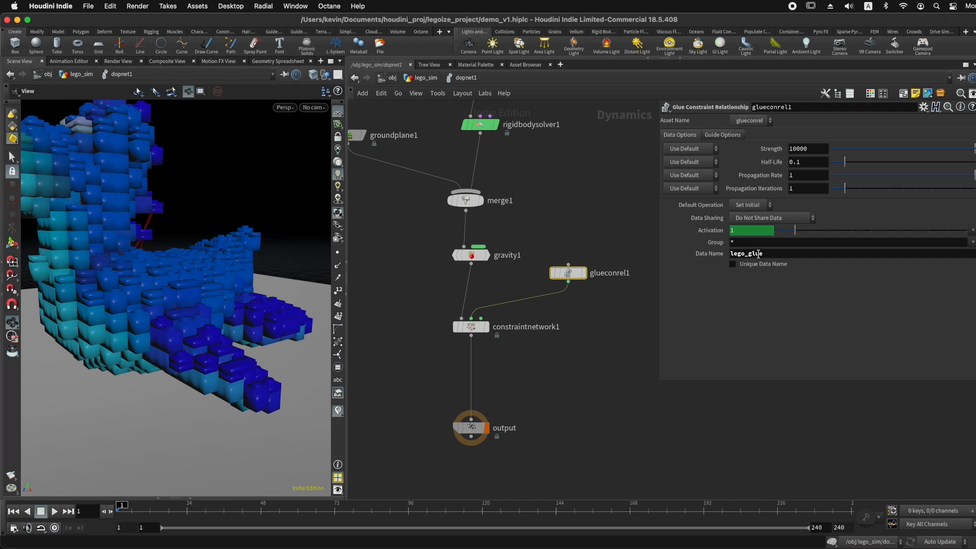
Step: Turn off Display Geometry on rbdpackedobject1 and examine the constraint network in the viewport
mouse_move(585, 272)
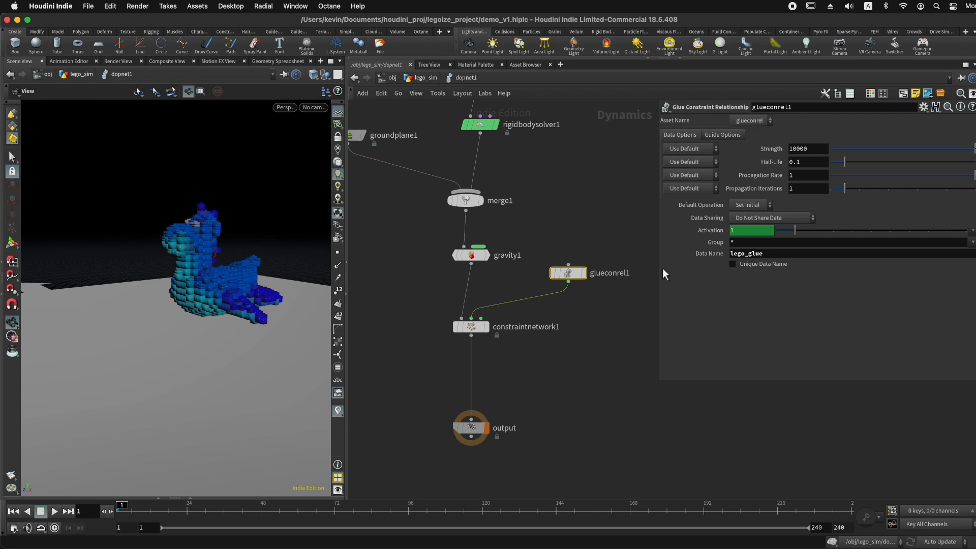
scroll(478, 175, up, 5)
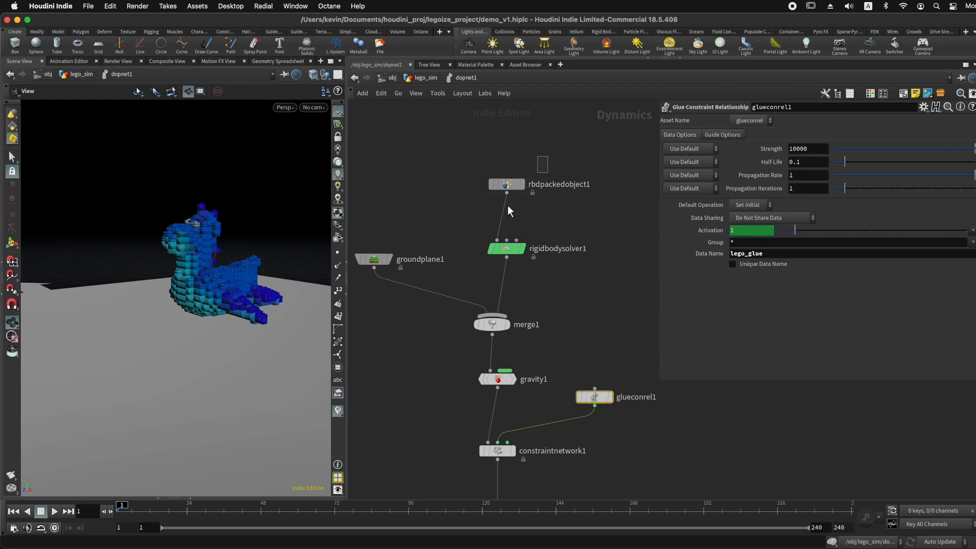
click(518, 183)
click(663, 239)
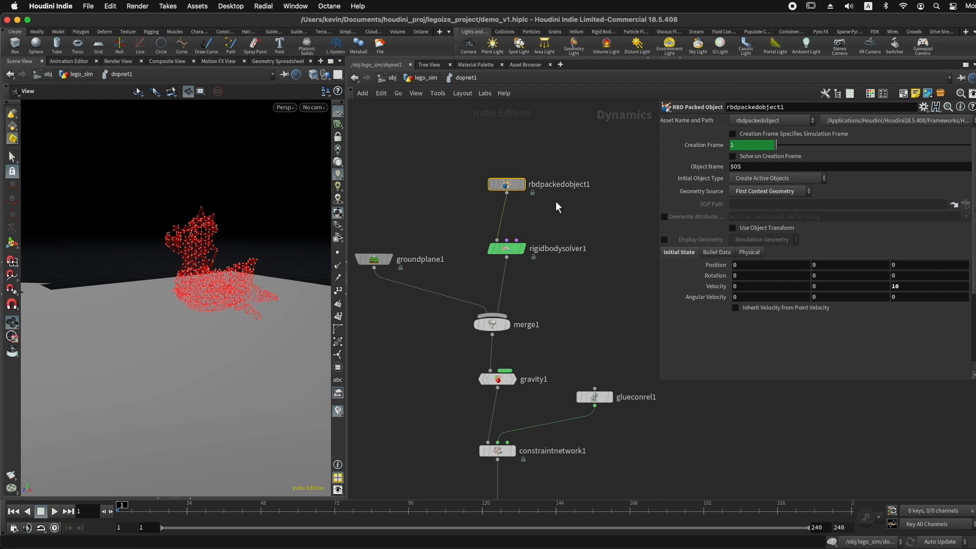
drag(209, 283, 231, 279)
scroll(608, 460, down, 3)
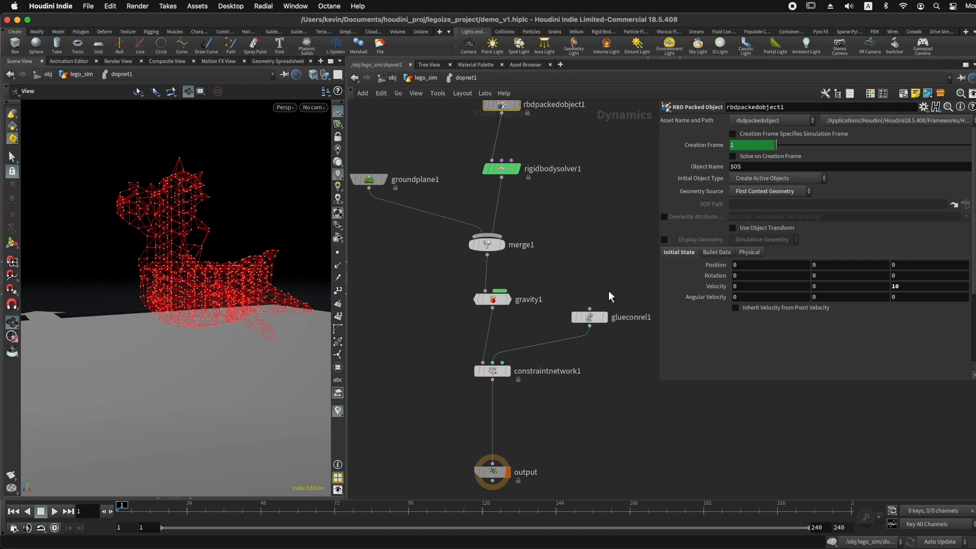
Step: Set the guide color of glueconrel1 to green with RGB values 0, 0.5, 0
click(590, 316)
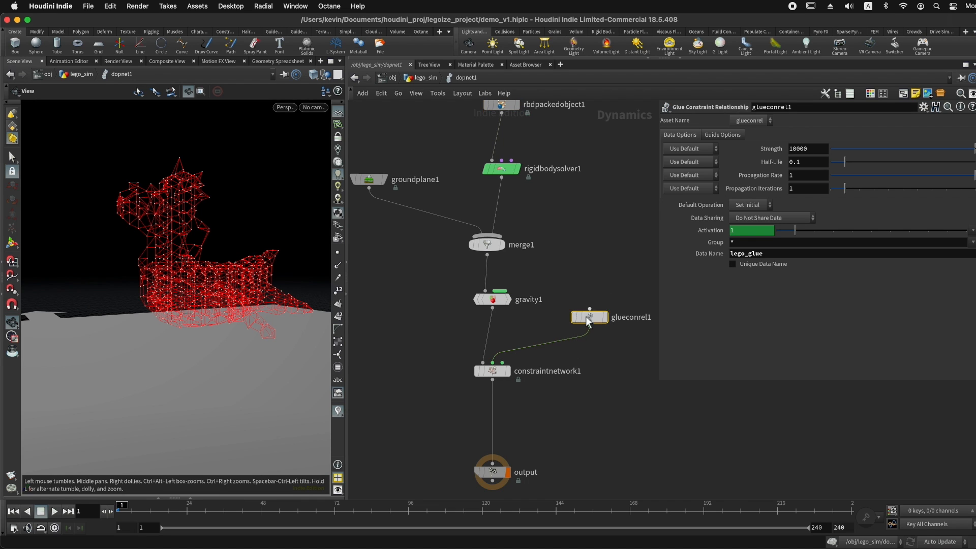
click(722, 134)
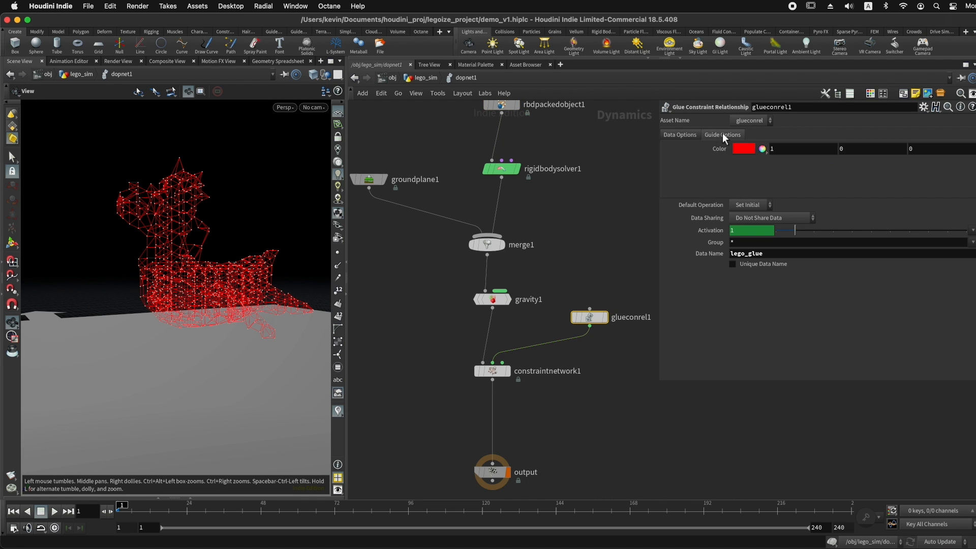
click(742, 148)
click(733, 78)
click(801, 79)
click(767, 93)
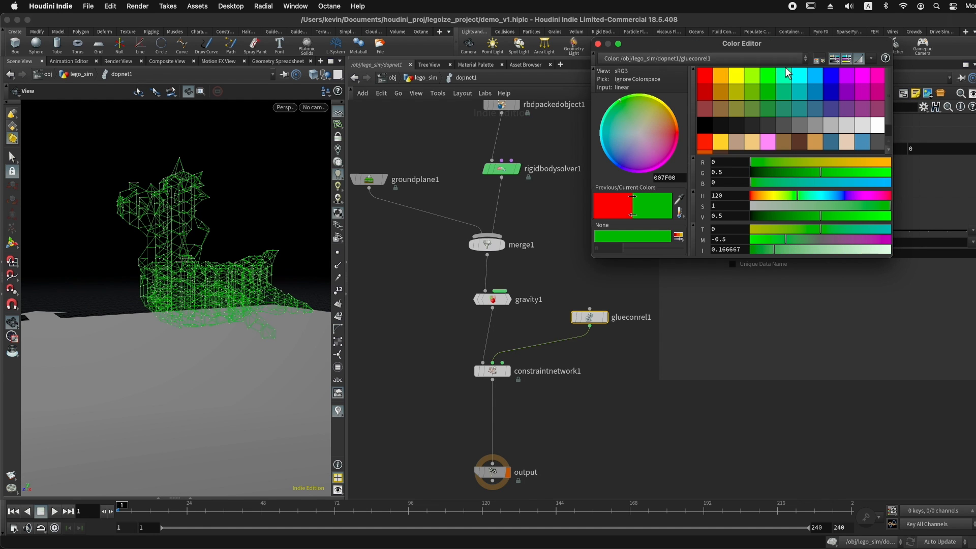
click(598, 44)
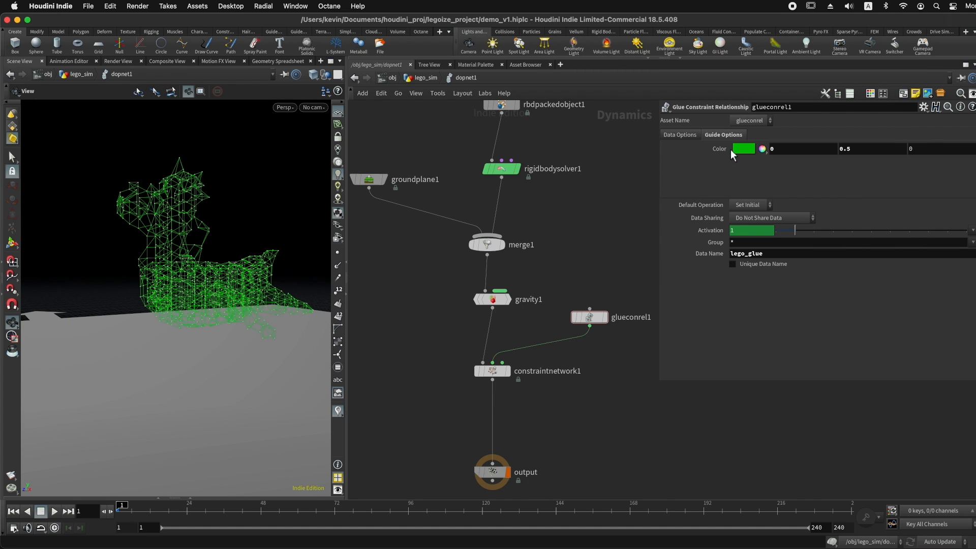
drag(103, 258, 195, 258)
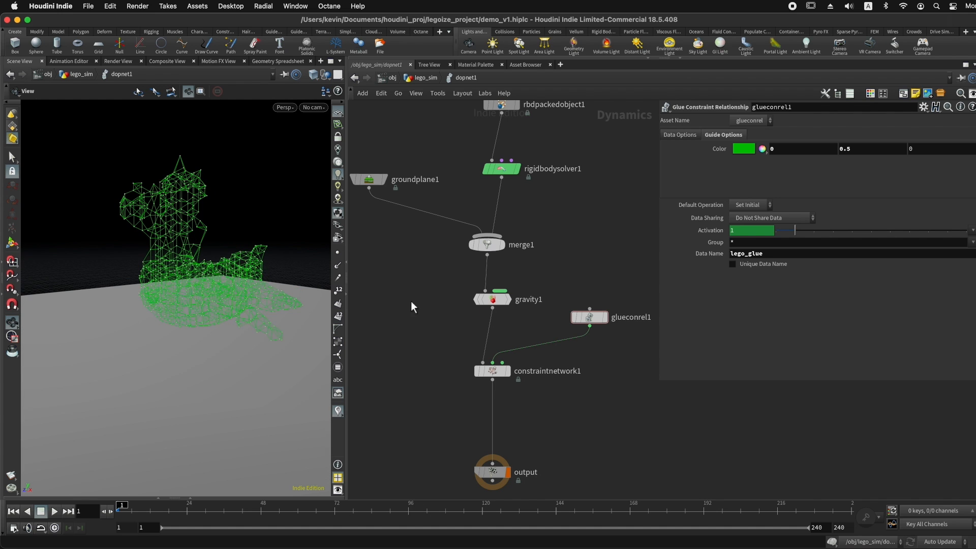
Step: Move glueconrel1 closer to constraintnetwork1 and turn Display Geometry back on for rbdpackedobject1
drag(598, 318, 587, 331)
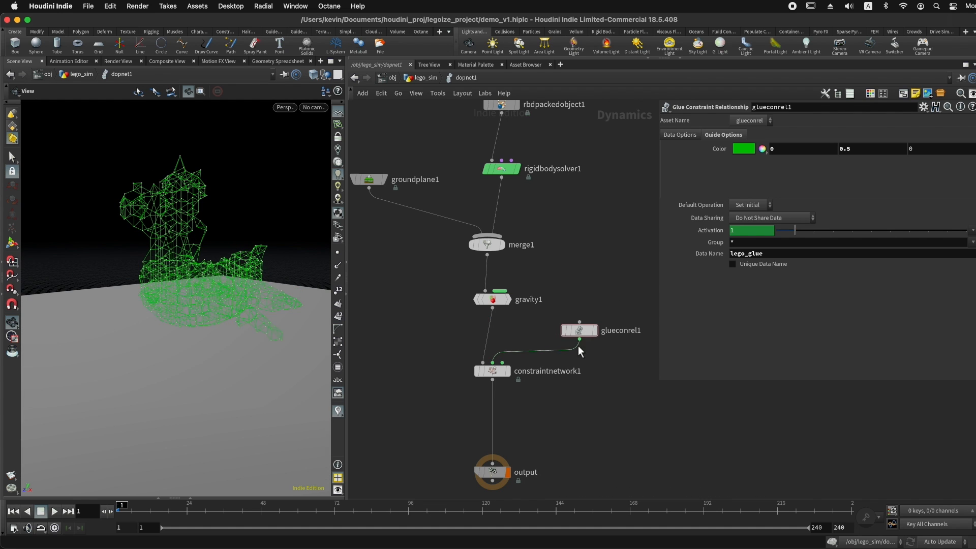
middle_drag(570, 264, 582, 341)
click(511, 182)
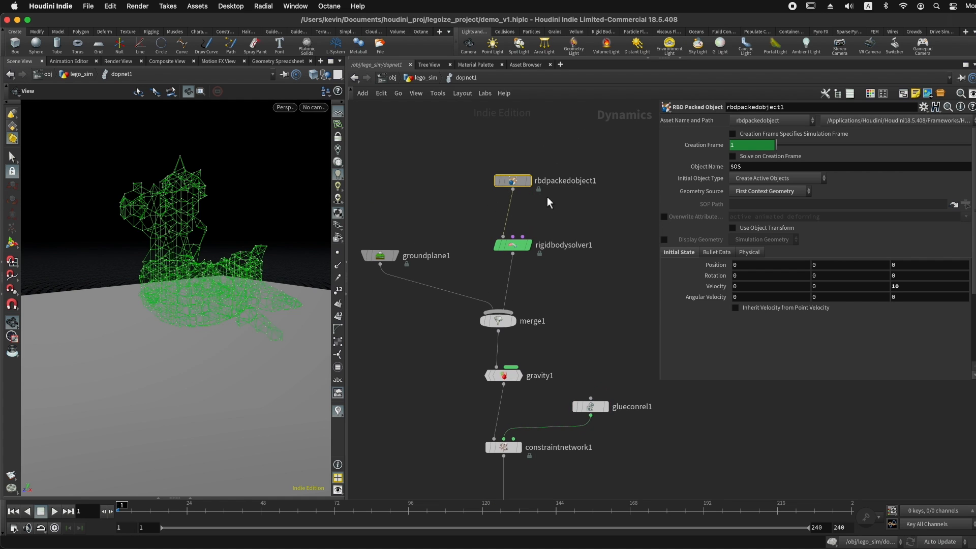
click(664, 241)
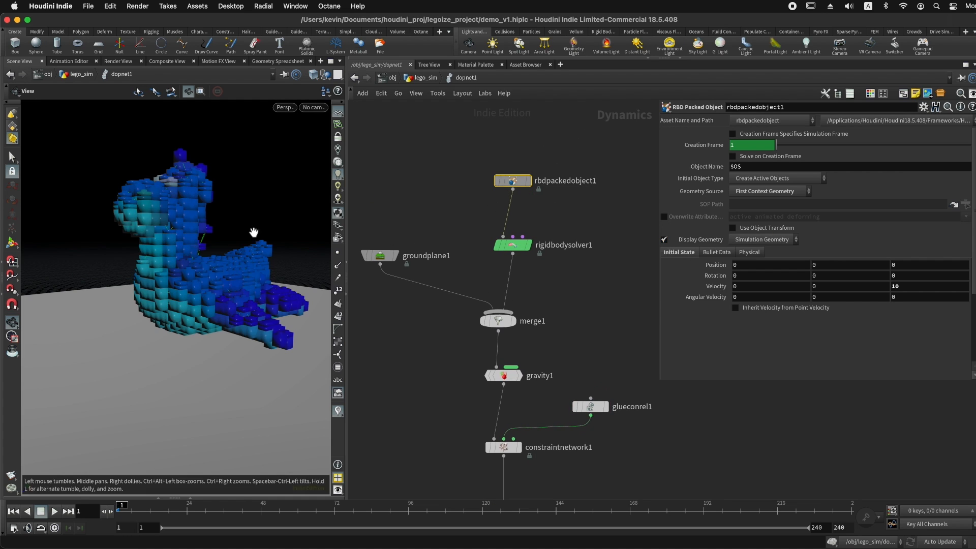
Step: Play the simulation to frame 42 and examine how the glued bricks break apart on the ground plane
right_drag(236, 237, 211, 257)
drag(211, 257, 215, 279)
right_drag(216, 279, 113, 268)
middle_drag(203, 288, 248, 257)
right_drag(249, 257, 189, 268)
drag(189, 268, 189, 267)
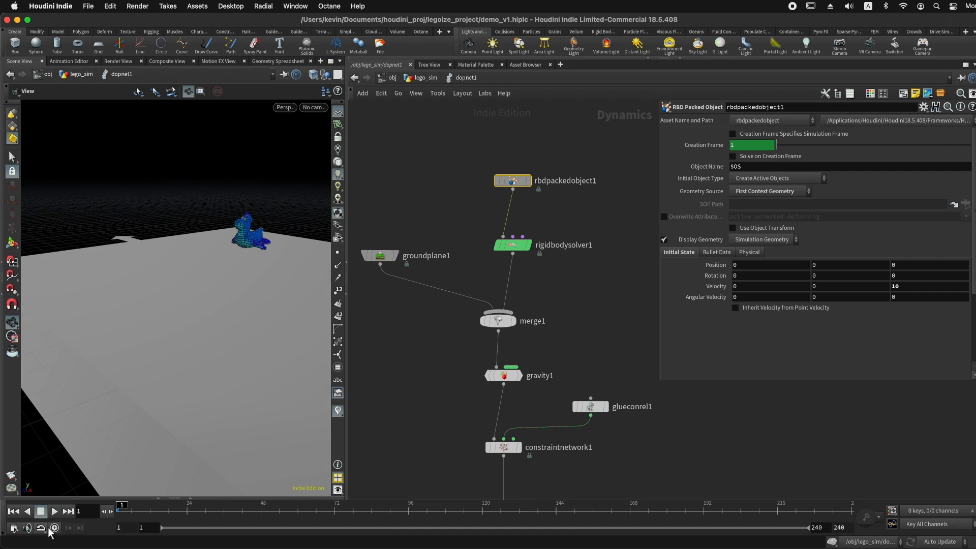
click(49, 512)
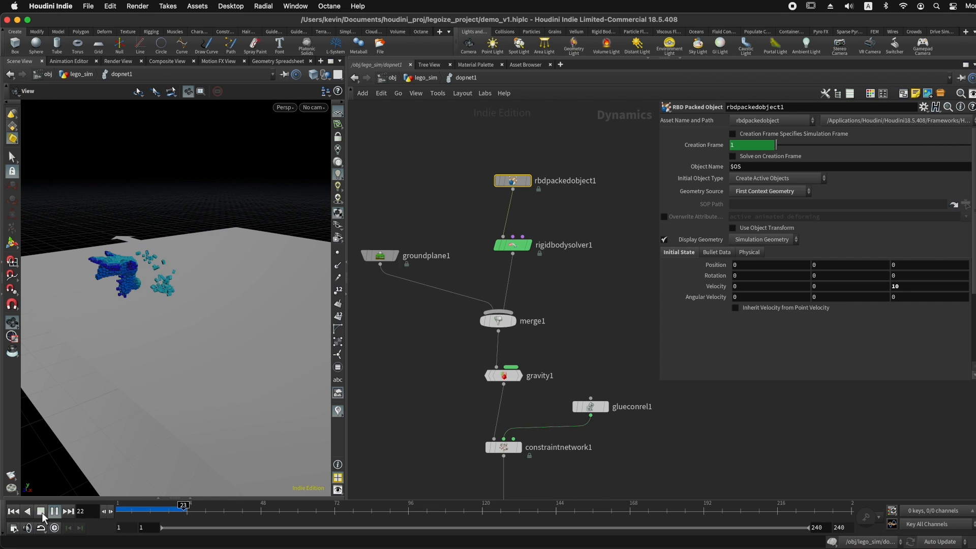
click(42, 512)
middle_drag(139, 286, 207, 306)
scroll(260, 302, up, 5)
scroll(259, 307, down, 5)
drag(258, 308, 236, 339)
right_drag(271, 339, 392, 336)
drag(278, 337, 231, 286)
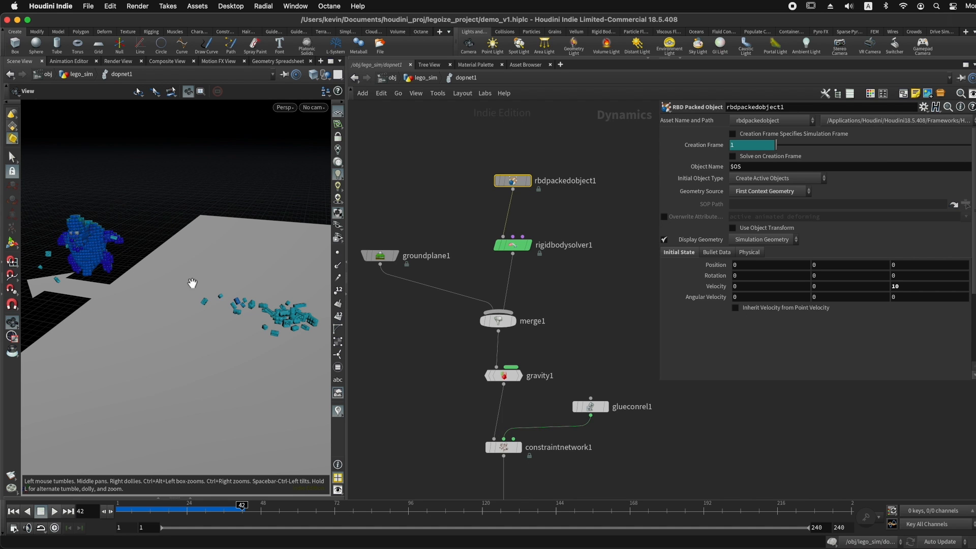
drag(194, 285, 243, 277)
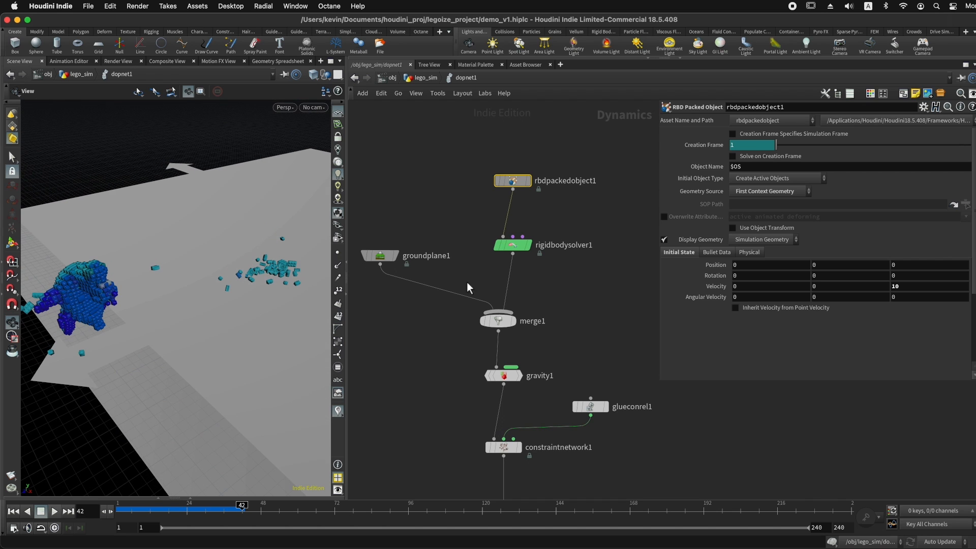
Step: Set the Strength of the glue constraint relationship glueconrel1 to 1000
click(589, 406)
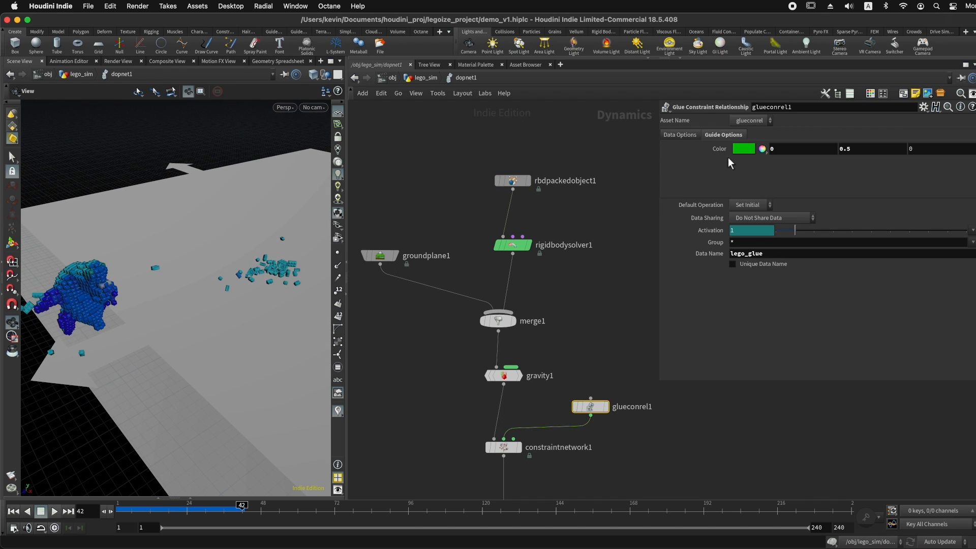
click(819, 149)
key(Return)
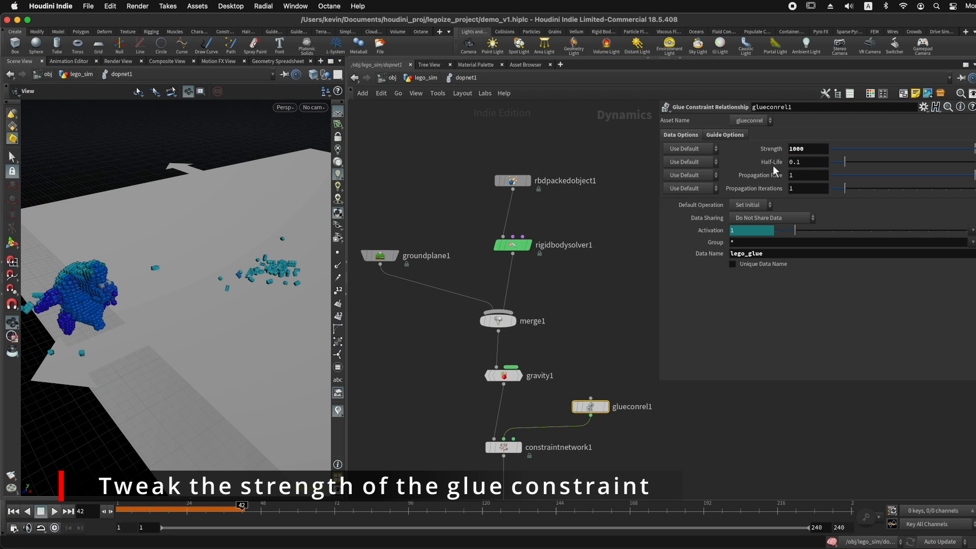
Step: Replay the simulation from the first frame to frame 53 and examine the scattered bricks in an enlarged viewport
drag(246, 275, 217, 287)
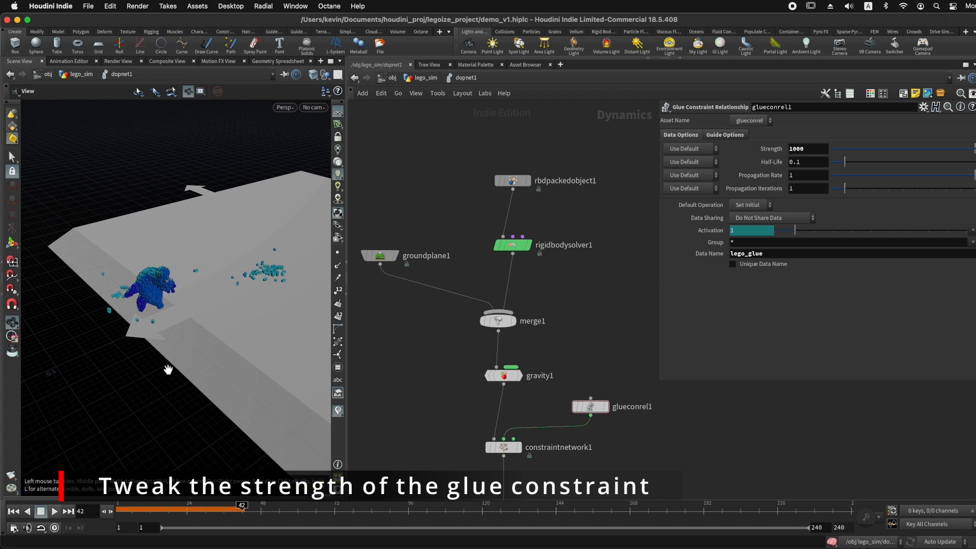
click(14, 511)
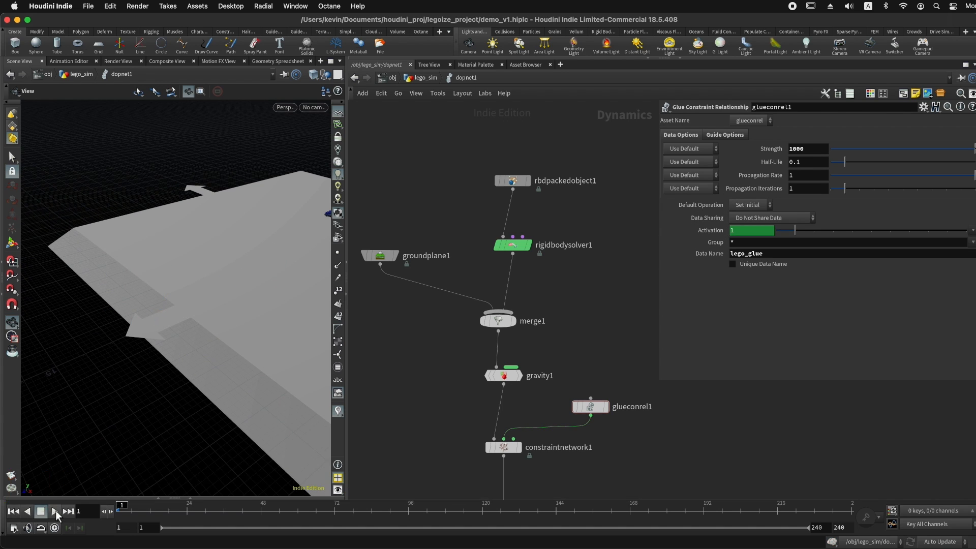
click(55, 511)
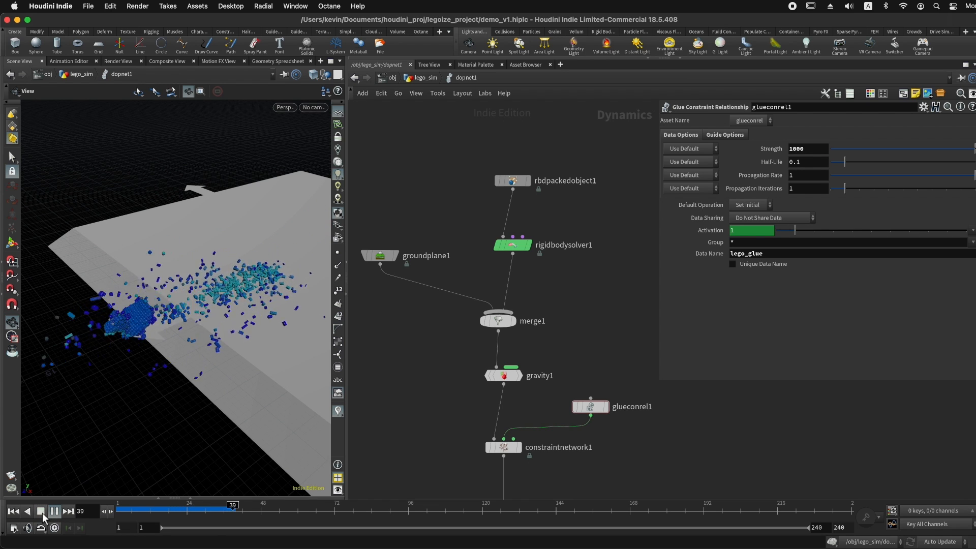
click(41, 513)
drag(177, 293, 159, 323)
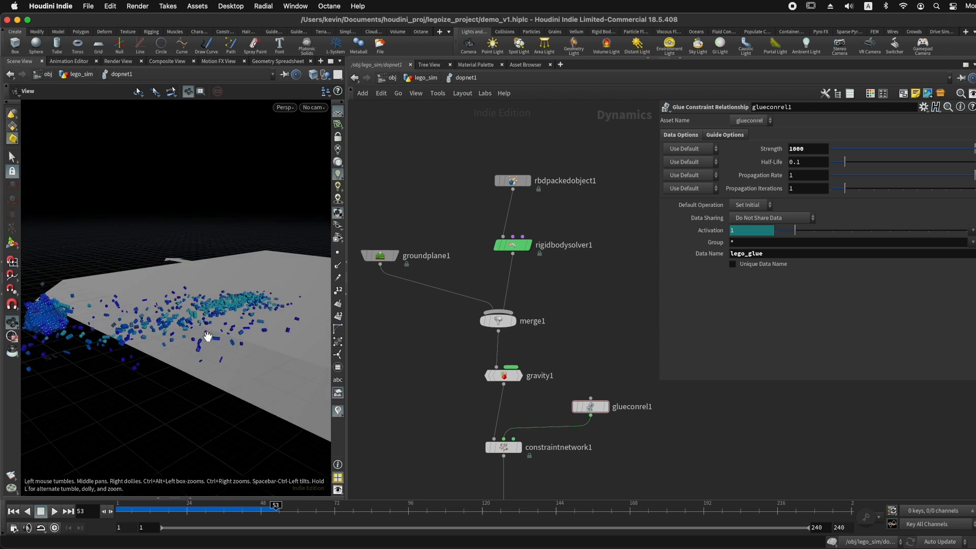
drag(349, 361, 429, 362)
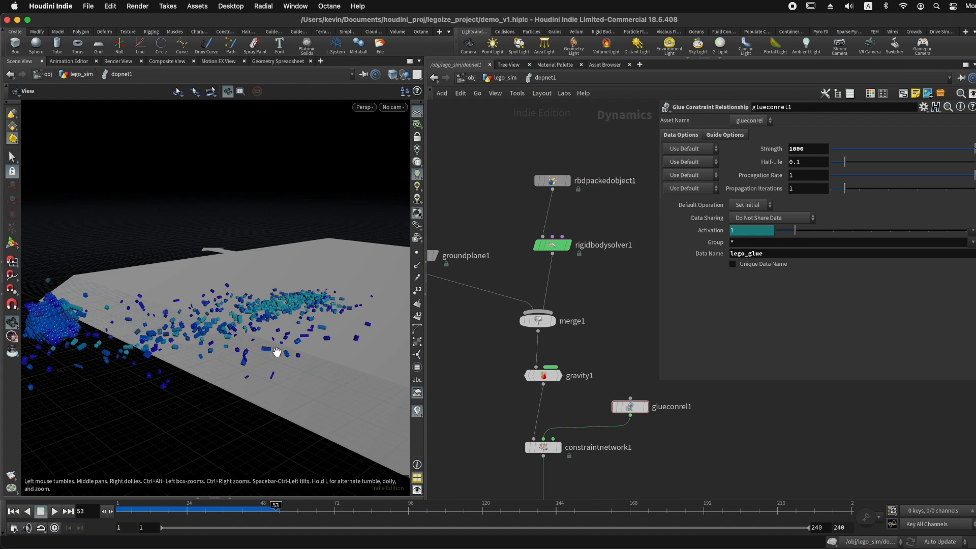
middle_drag(277, 352, 327, 333)
right_drag(327, 333, 311, 343)
mouse_move(311, 343)
mouse_down()
mouse_move(311, 374)
mouse_move(352, 330)
mouse_move(349, 320)
mouse_move(311, 343)
mouse_up()
Step: Scrub back along the timeline and play the simulation through to frame 74
drag(197, 509, 105, 510)
click(52, 511)
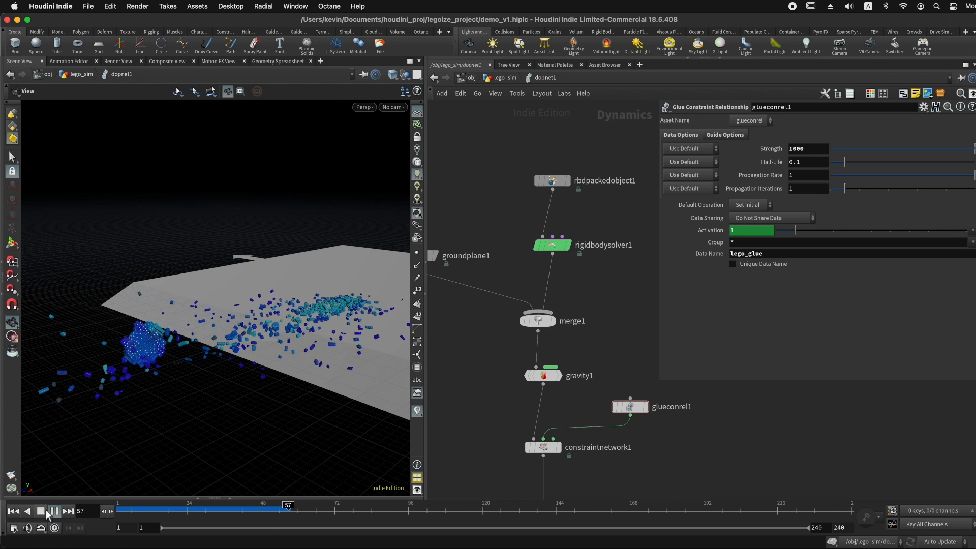
click(46, 510)
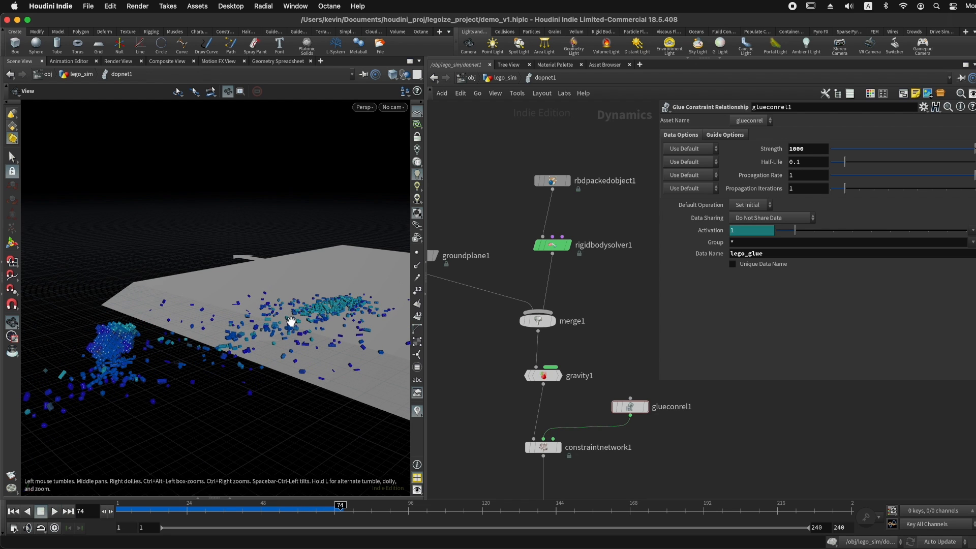
Step: Resize the panes to give the network editor more room and return to the lego_sim level
scroll(622, 349, down, 5)
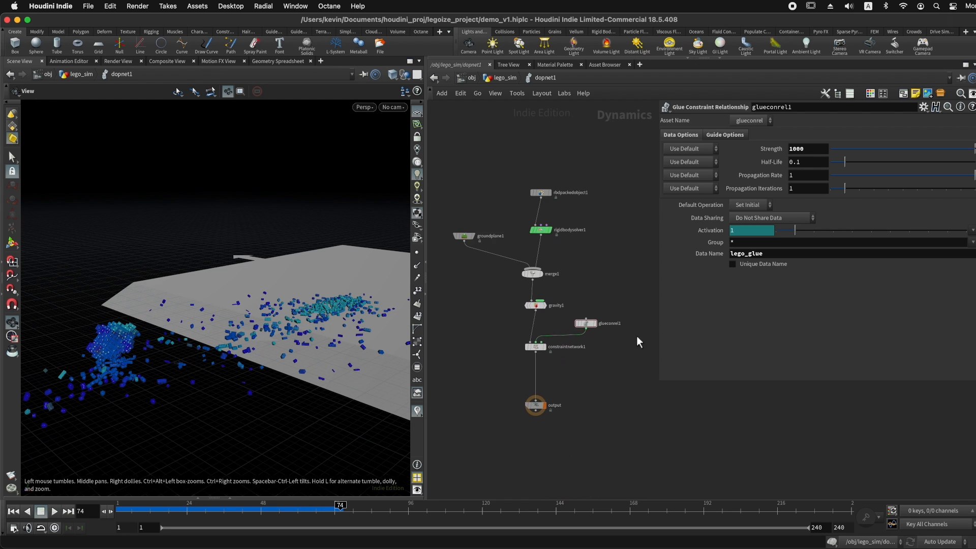
drag(664, 384, 757, 381)
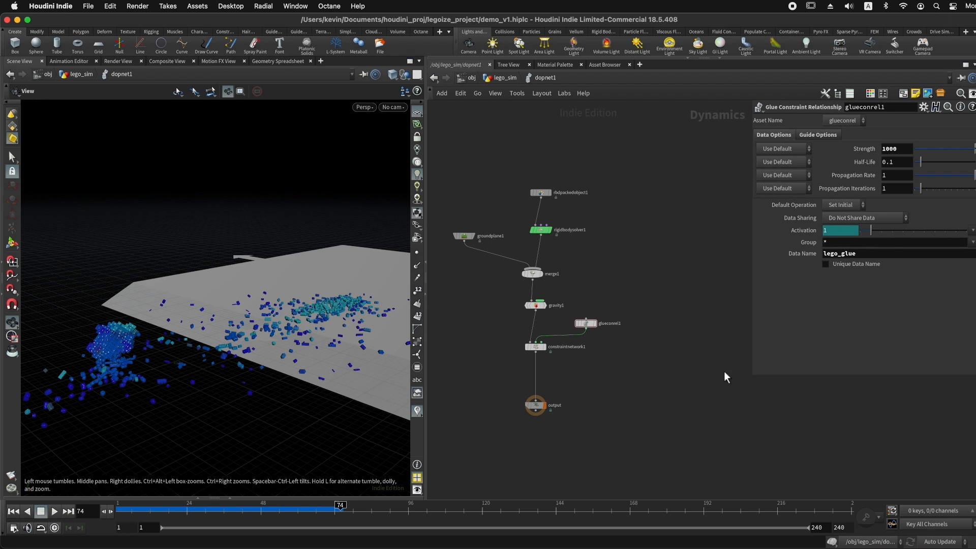
drag(426, 386, 349, 386)
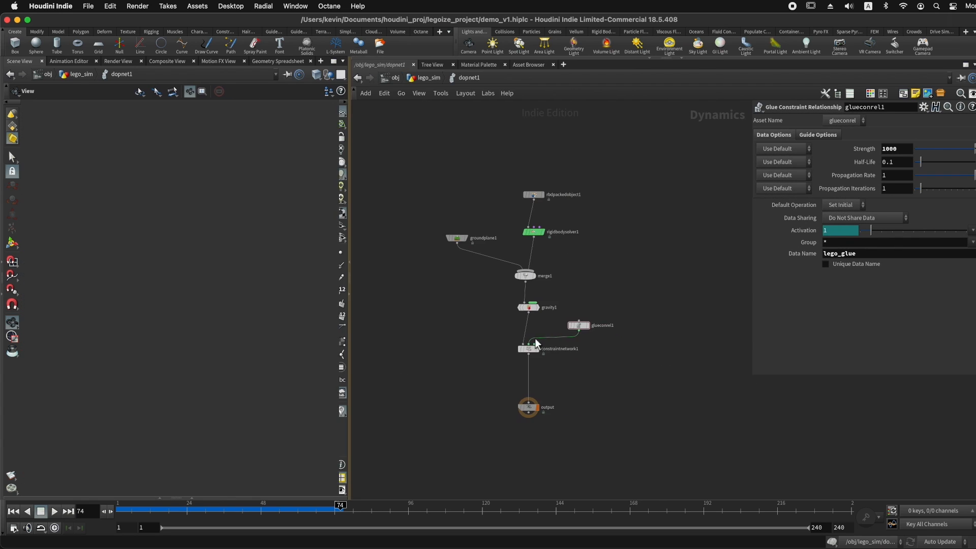
click(426, 78)
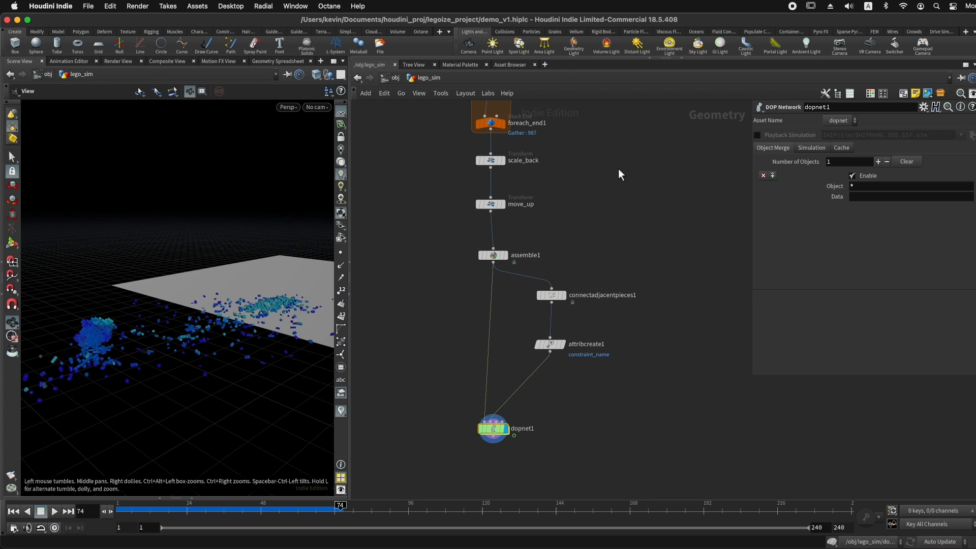
Step: Nudge the dopnet1 node slightly and inspect the broken brick cluster up close in the viewport
drag(557, 161, 566, 198)
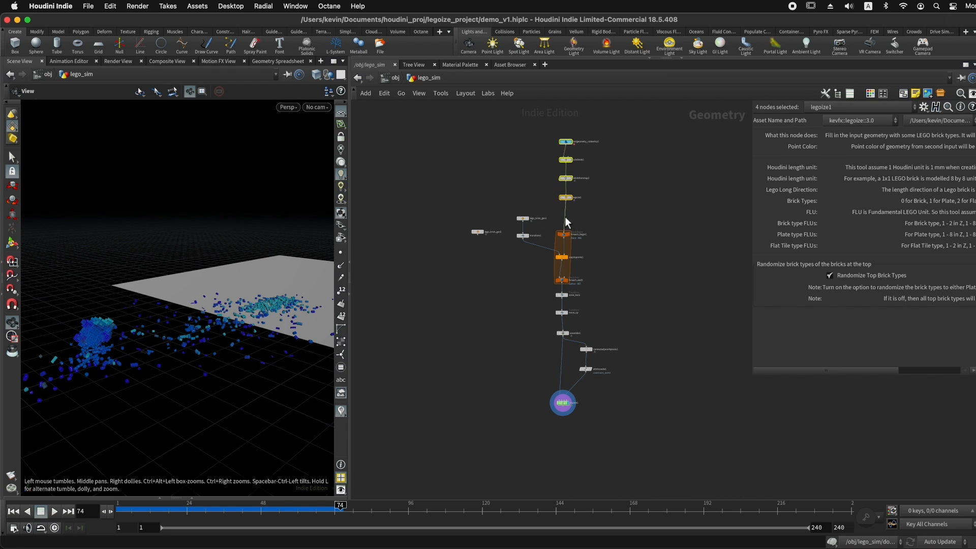
scroll(601, 358, up, 5)
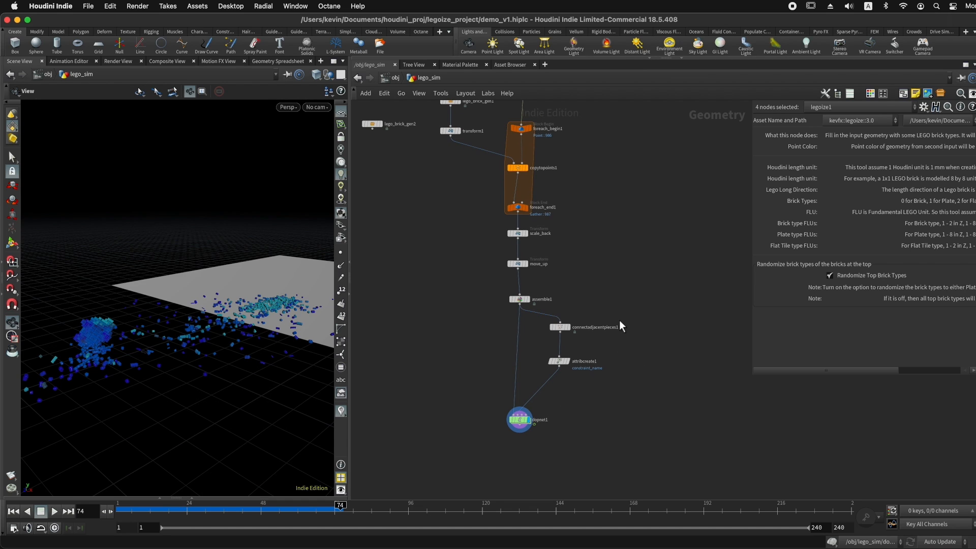
drag(523, 419, 525, 420)
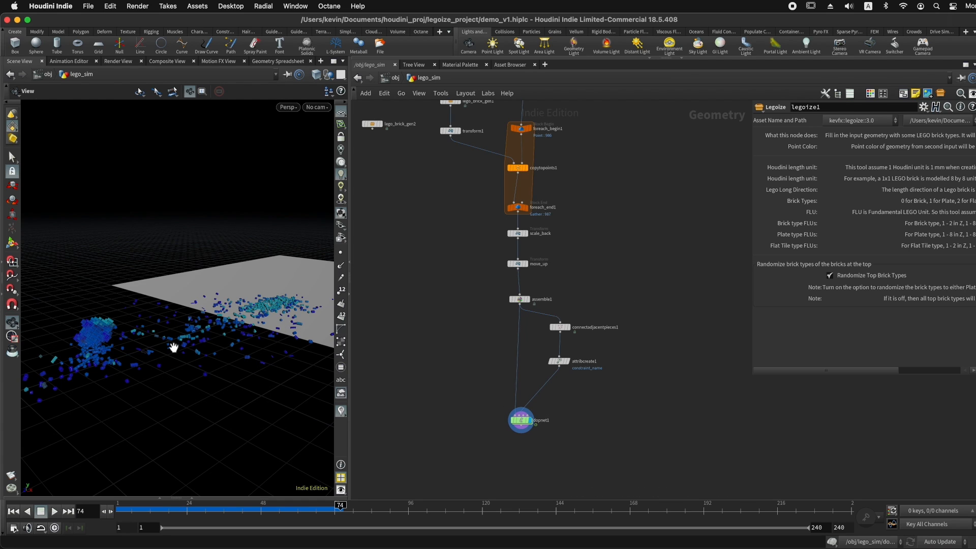
alt+right_drag(95, 347, 326, 333)
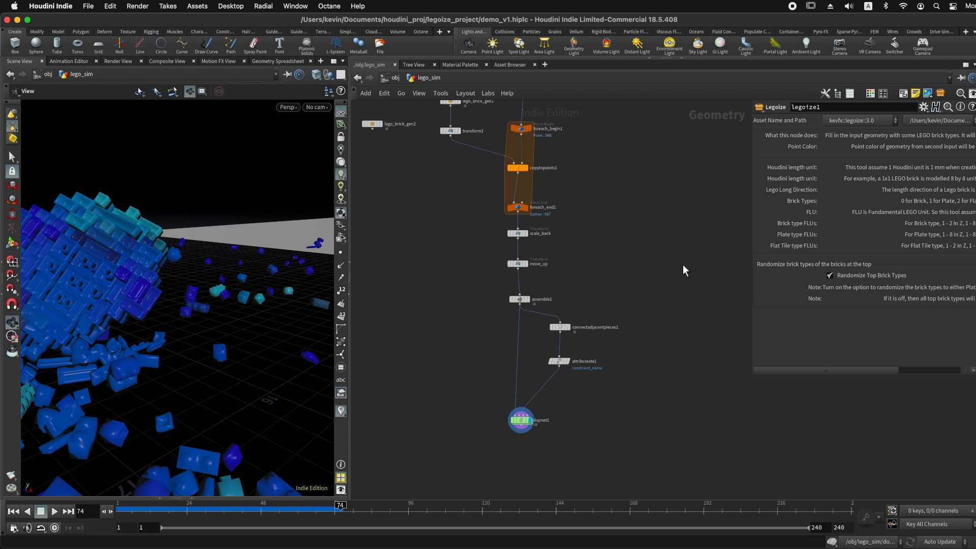
Step: Delete the unused lego_brick_gen2 node from the lego_sim network
scroll(682, 265, down, 3)
middle_drag(638, 239, 651, 296)
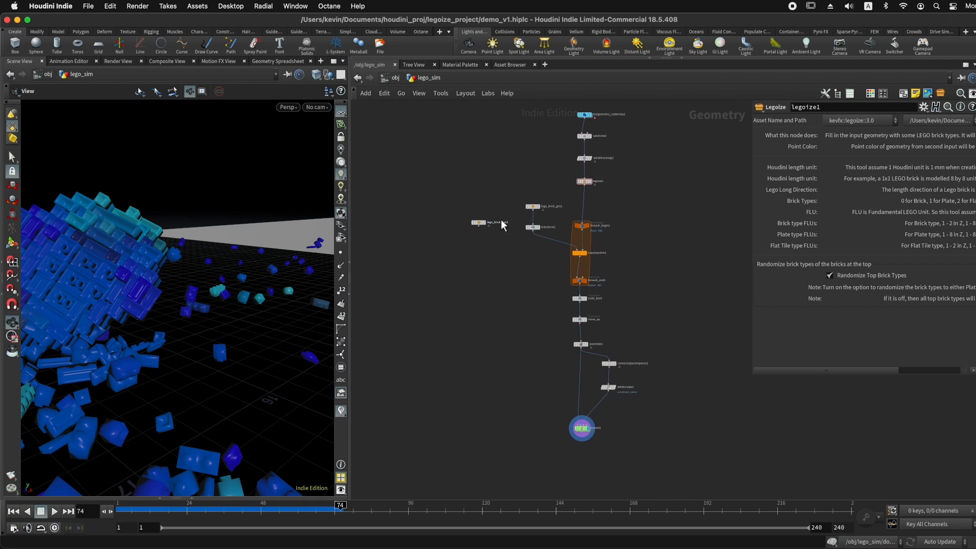
click(478, 222)
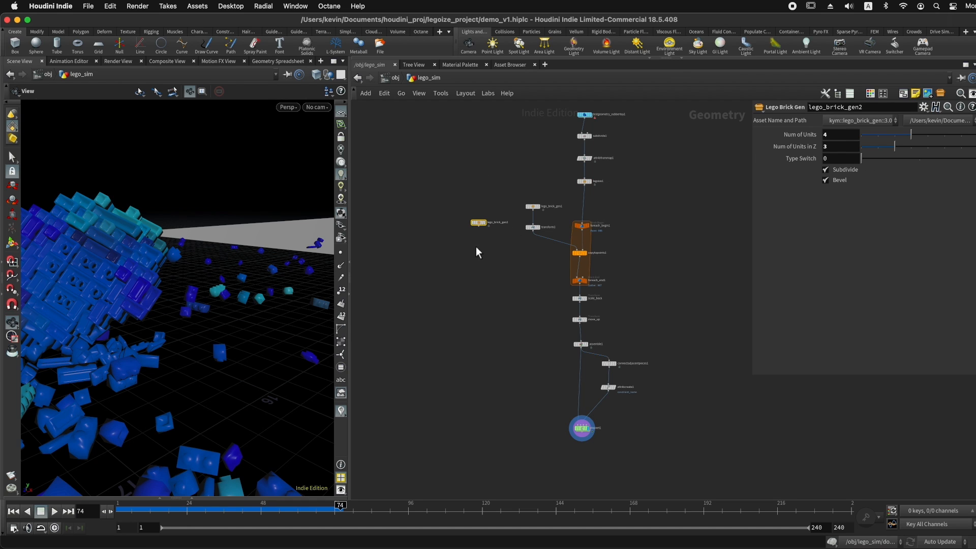
key(Delete)
Step: Move the brick generator, foreach loop and all following nodes through dopnet1 down and to the right of the legoize1 node
scroll(594, 244, right, 2)
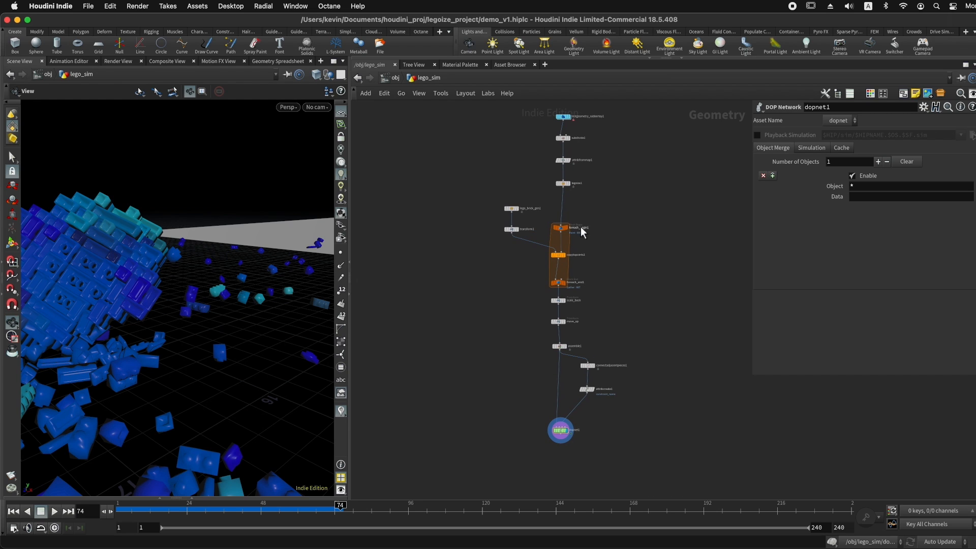
drag(481, 199, 653, 460)
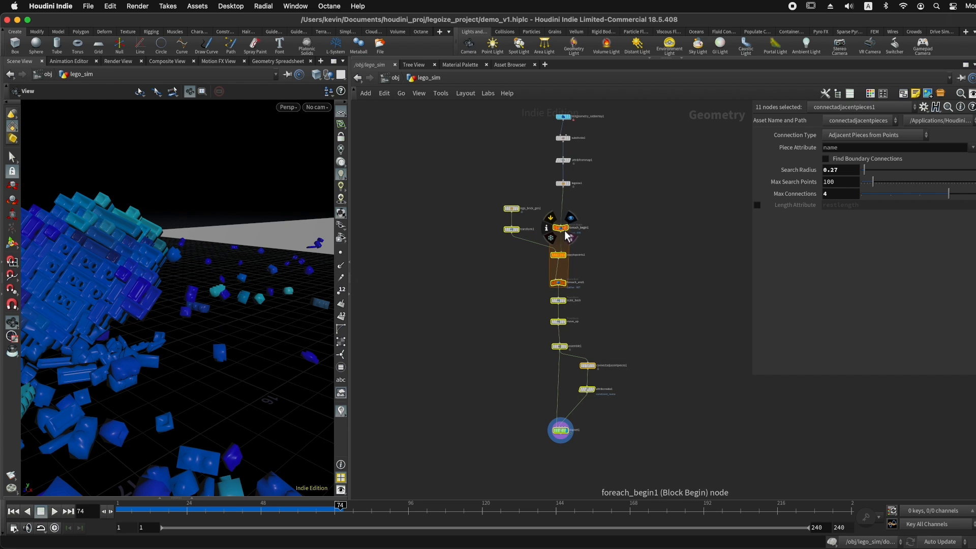
drag(564, 231, 678, 262)
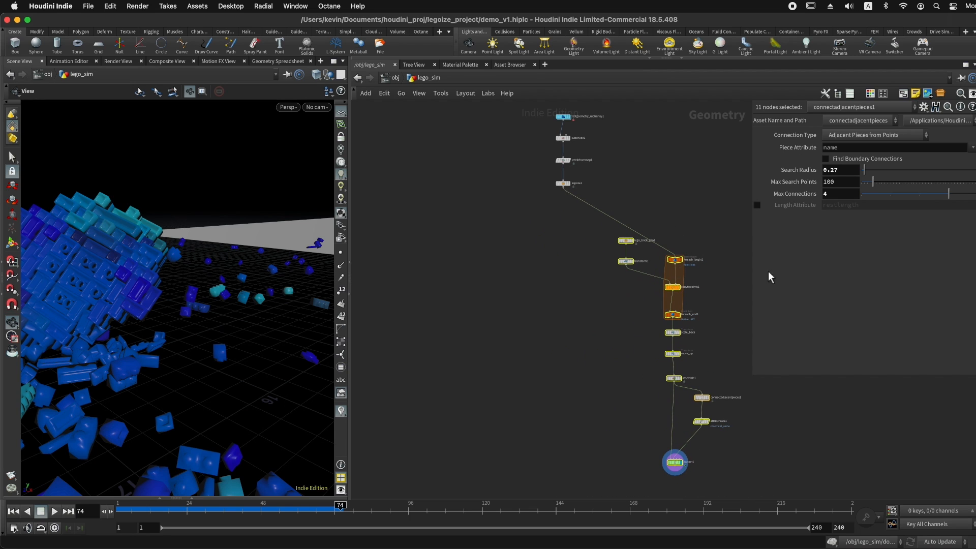
click(573, 310)
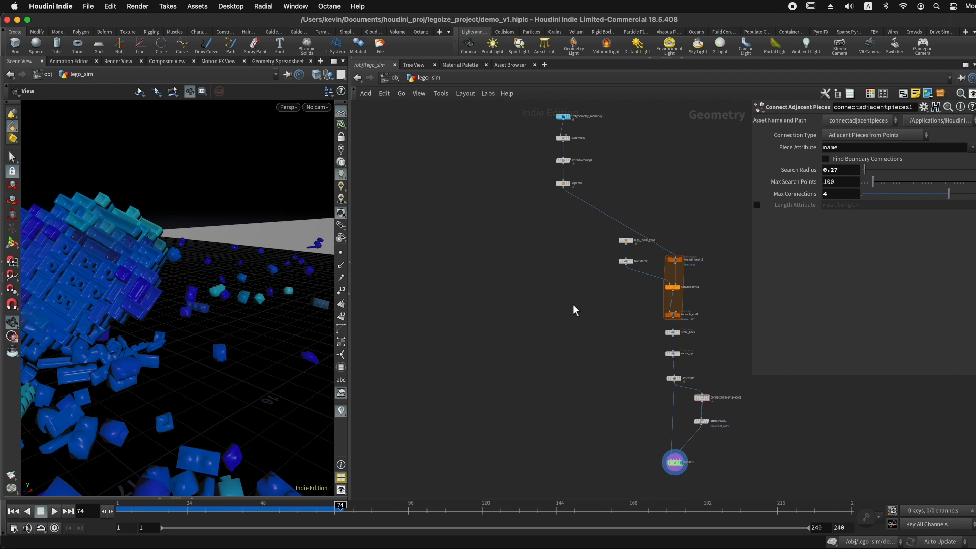
Step: Duplicate lego_brick_gen1, transform1, the foreach block with copytopoints1, scale_back and move_up as a parallel branch beside the original
scroll(568, 288, down, 2)
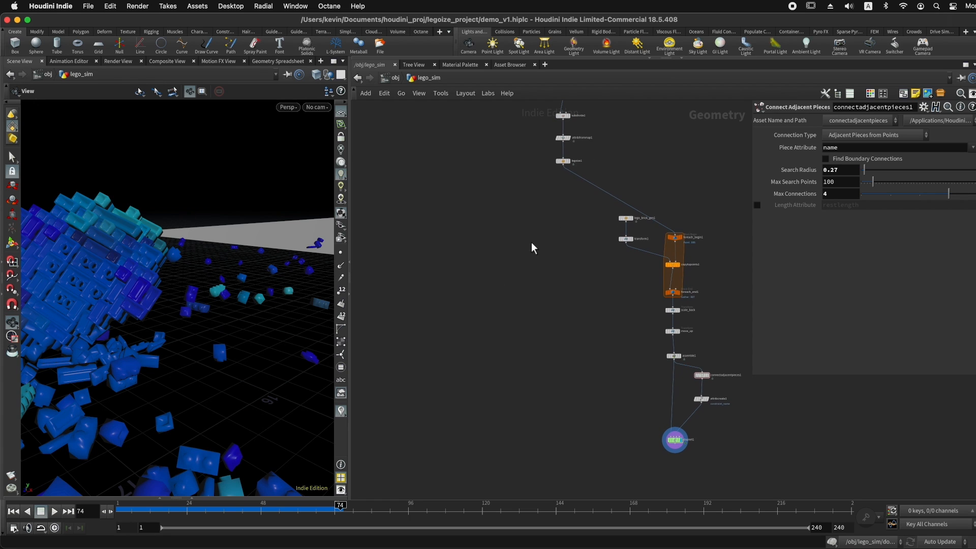
scroll(559, 310, down, 2)
scroll(559, 310, right, 2)
scroll(630, 386, up, 5)
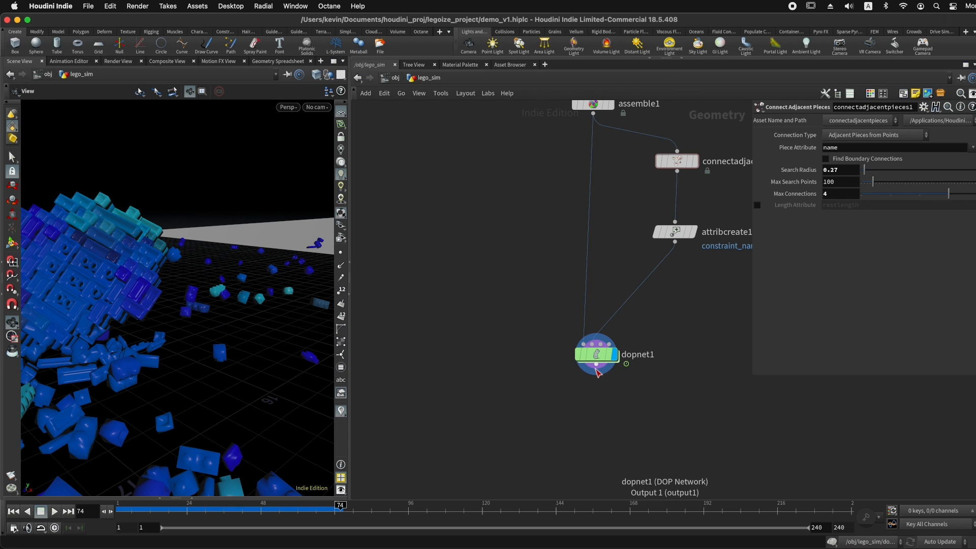
key(h)
scroll(515, 363, down, 5)
middle_drag(477, 207, 529, 230)
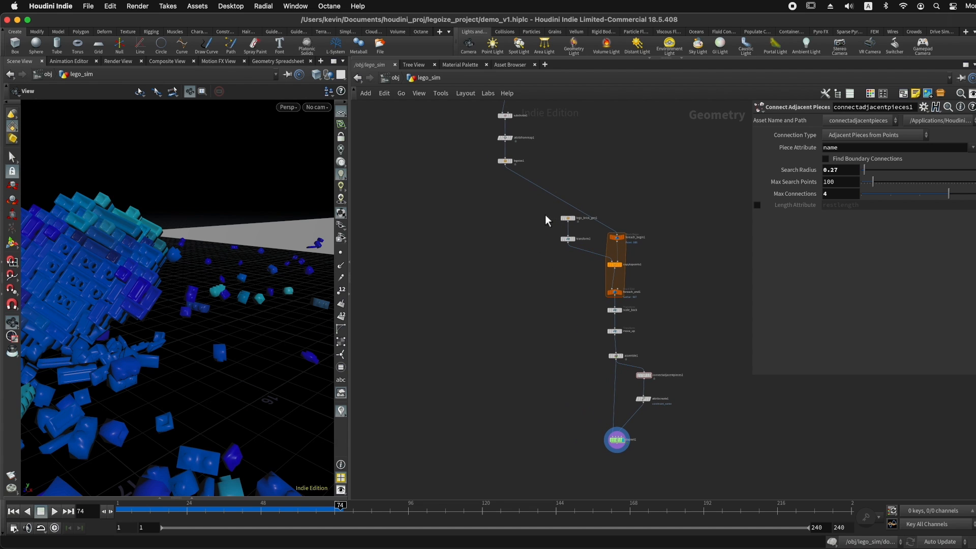
drag(534, 207, 662, 339)
scroll(614, 281, up, 3)
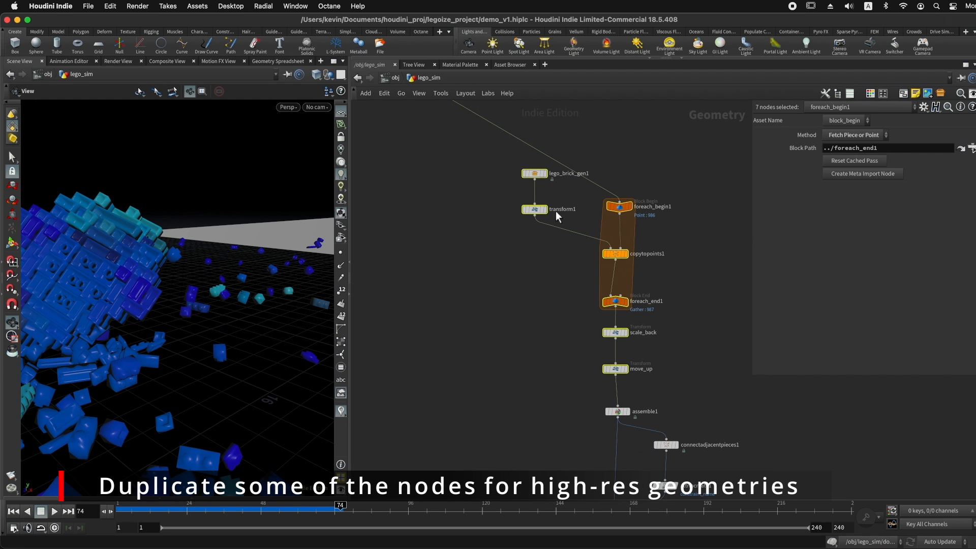
drag(455, 157, 708, 392)
middle_drag(525, 366, 583, 365)
mouse_move(619, 370)
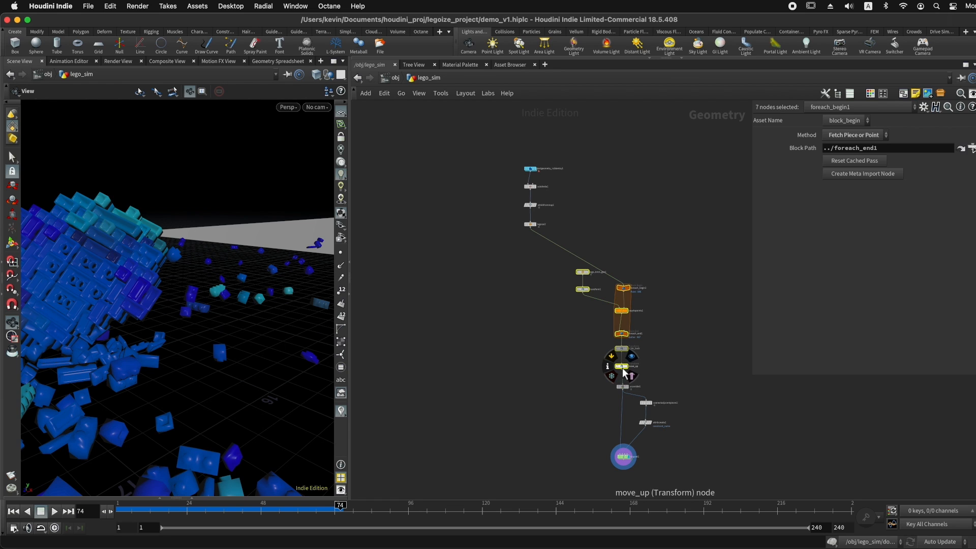
drag(623, 372, 504, 357)
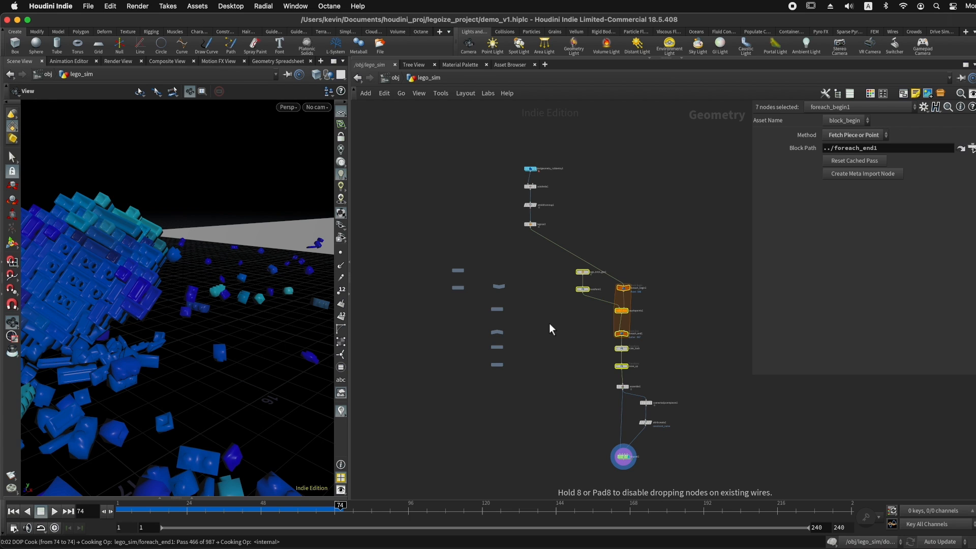
alt+drag(549, 322, 549, 322)
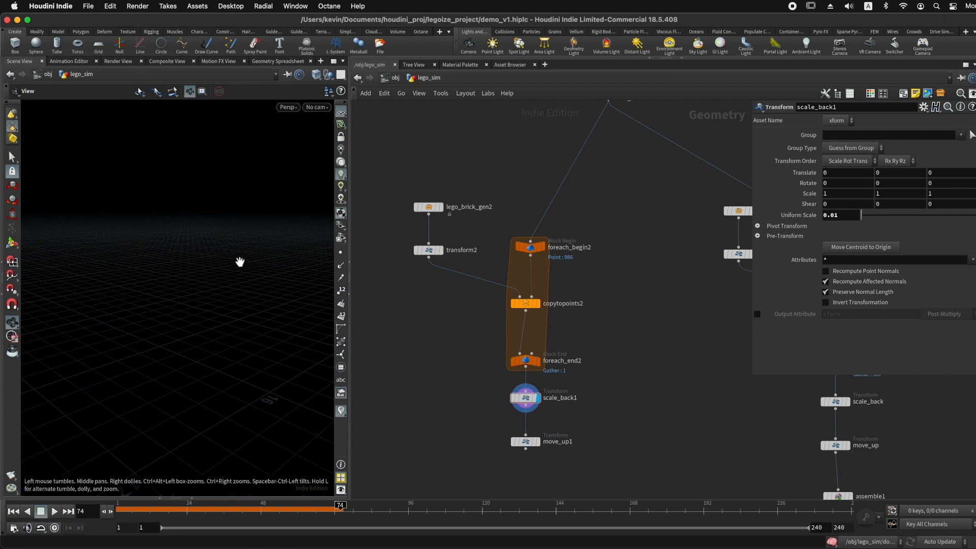
Step: Enable Subdivide and Bevel on the duplicated lego_brick_gen2 node and inspect the brick model up close
key(f)
drag(257, 283, 122, 213)
scroll(251, 306, up, 10)
click(429, 207)
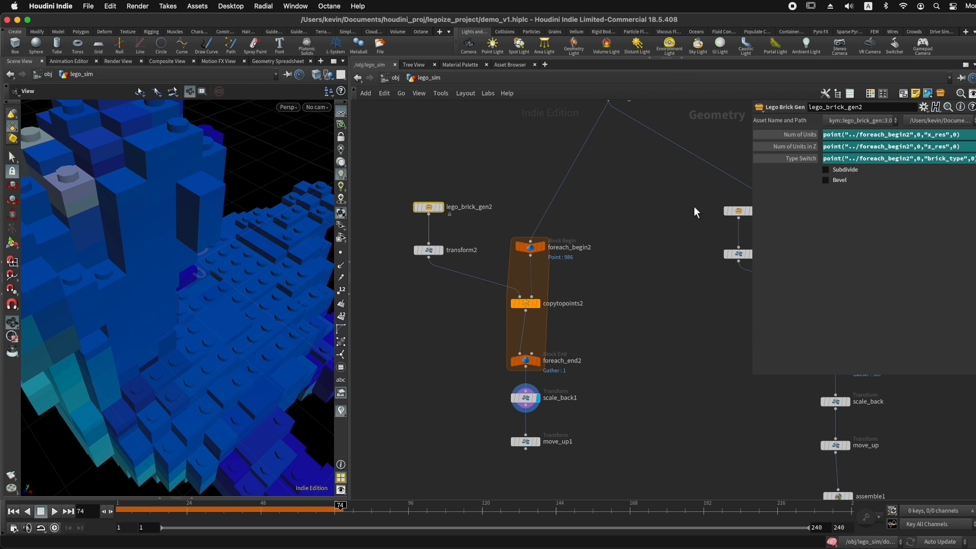
mouse_move(459, 210)
key(F2)
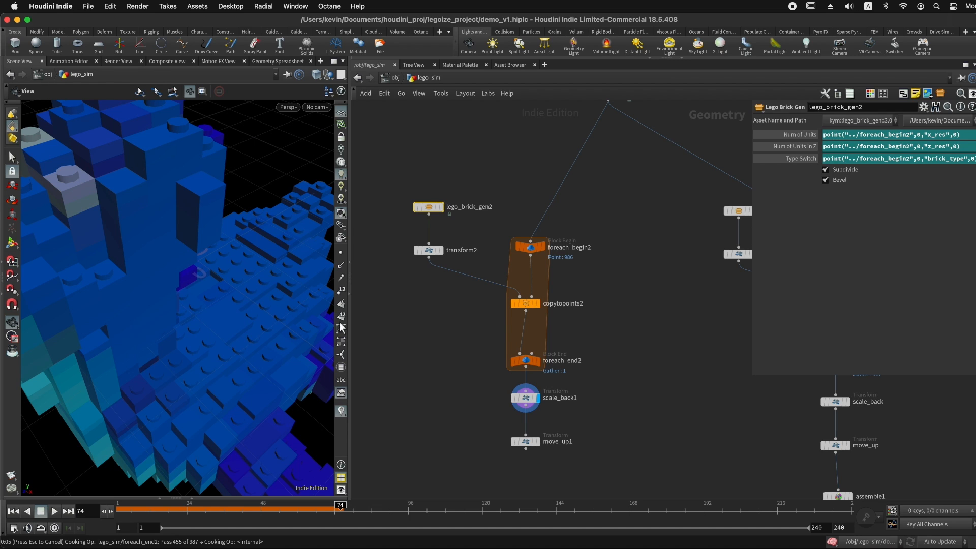
drag(223, 318, 114, 343)
right_drag(114, 343, 255, 339)
mouse_move(217, 344)
mouse_down()
mouse_move(205, 366)
mouse_move(209, 349)
mouse_up()
right_drag(238, 285, 136, 245)
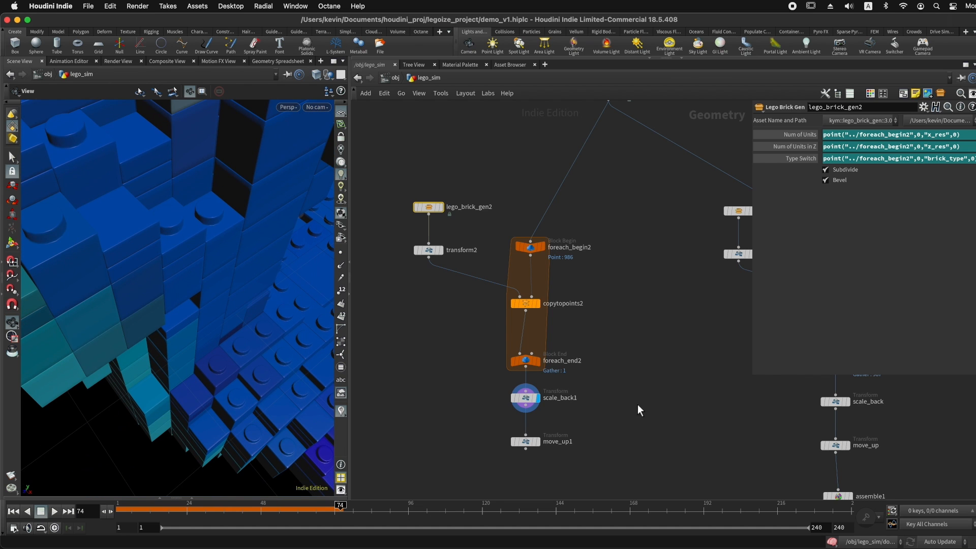
Step: Display move_up1 and add a Transform Pieces node wired to its output, below the duplicated branch
click(642, 426)
middle_drag(641, 422, 557, 307)
drag(487, 319, 416, 353)
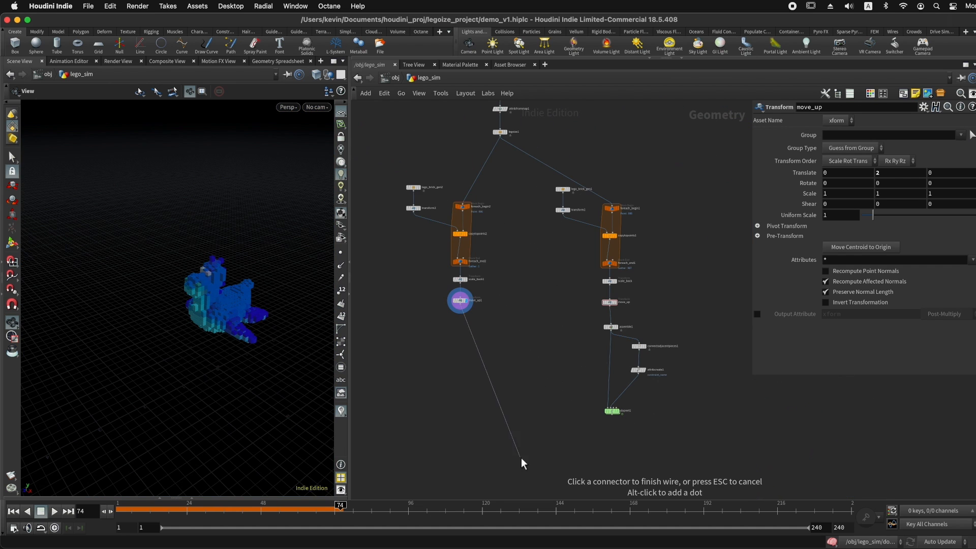
key(Tab)
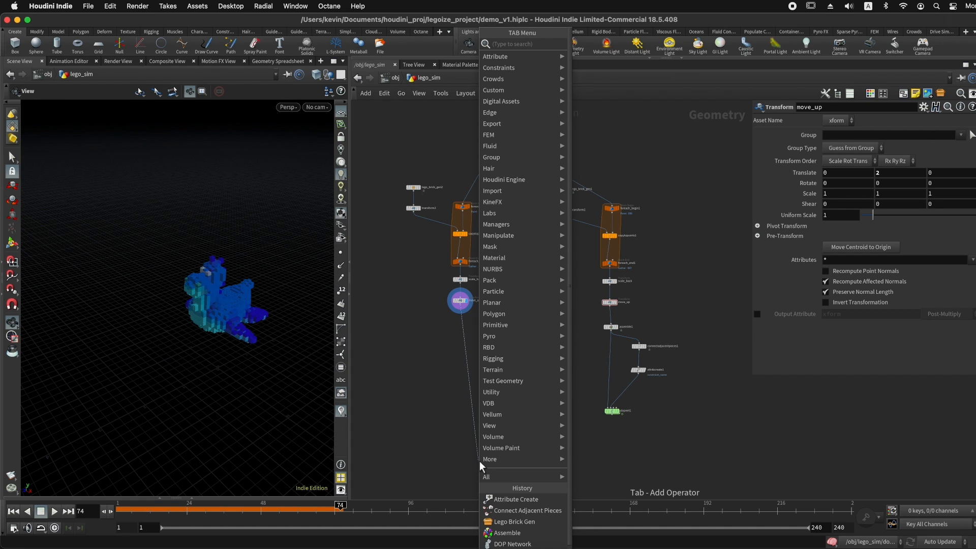
text(trans)
key(Down)
key(Down)
key(Down)
key(Return)
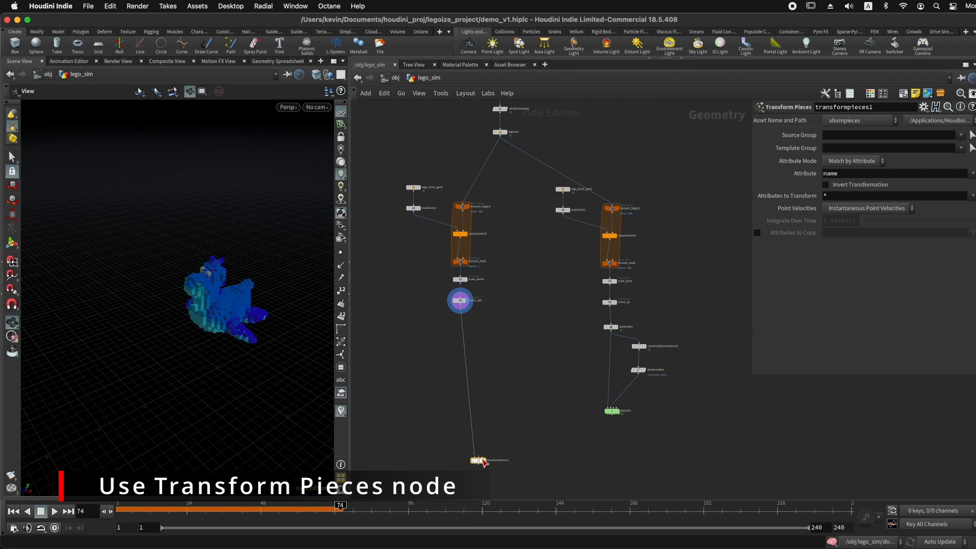
Step: Connect the output of dopnet1 to transformpieces1 and display the Transform Pieces result
scroll(480, 461, up, 4)
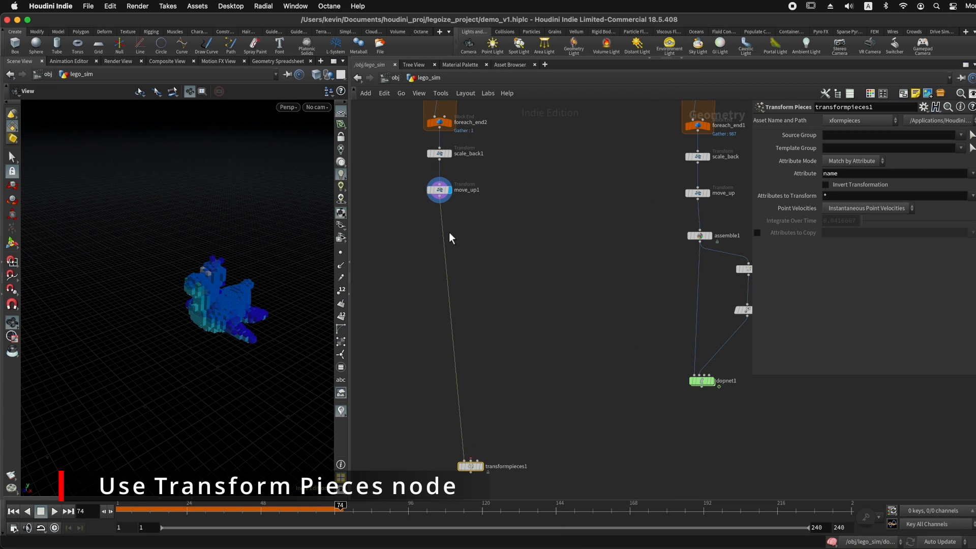
middle_drag(605, 354, 526, 348)
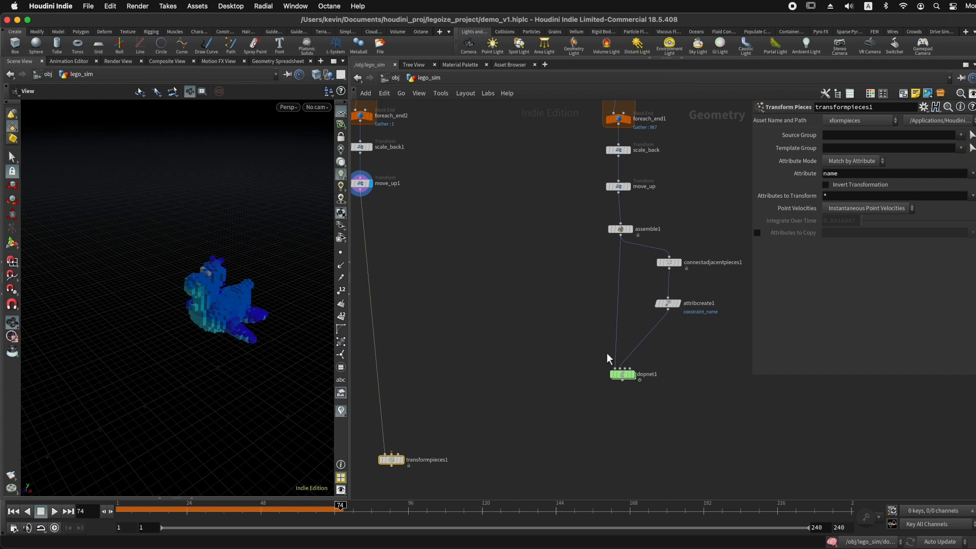
click(622, 381)
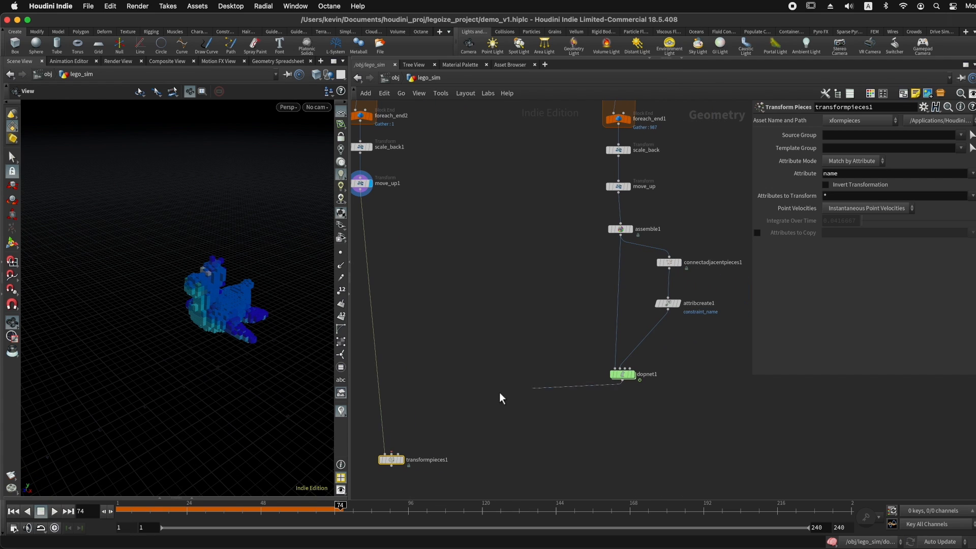
click(396, 452)
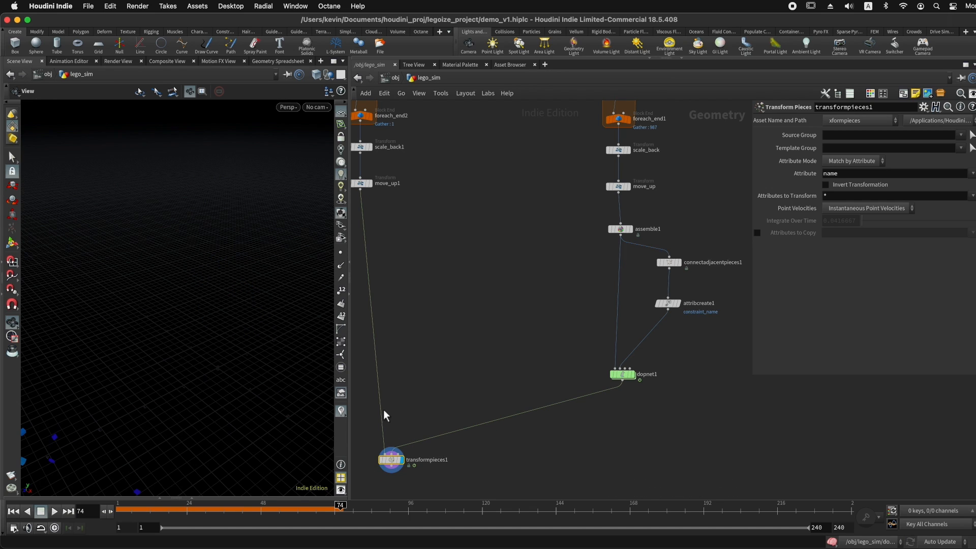
Step: Return to frame 1, scrub the simulation to frame 57 and examine the transformed bricks in the viewport
drag(164, 511, 85, 510)
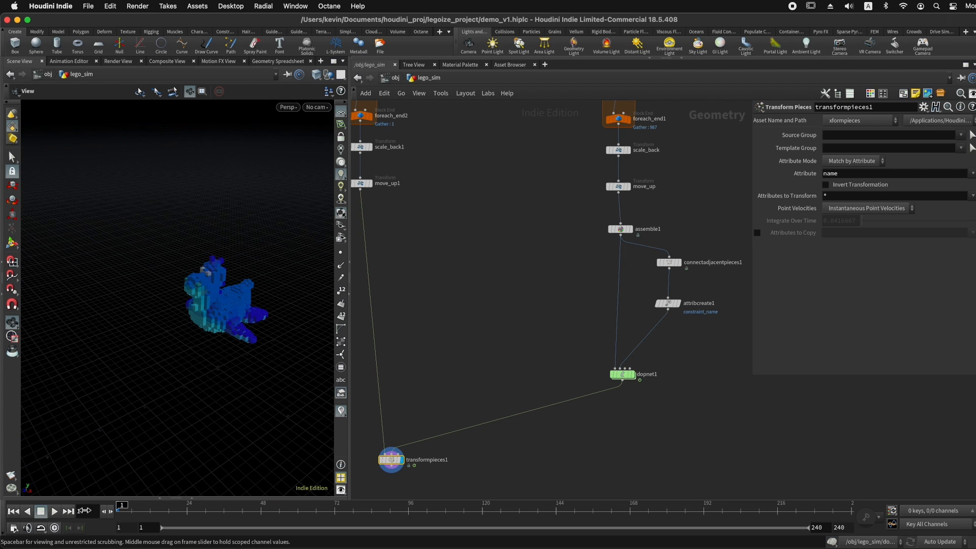
drag(165, 511, 250, 438)
key(space+g)
drag(239, 355, 218, 318)
right_drag(219, 318, 359, 431)
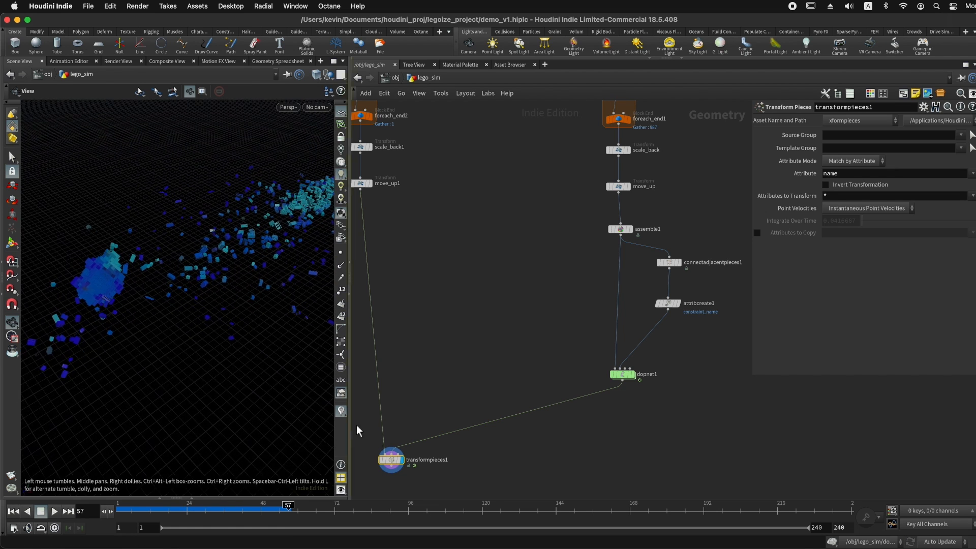
middle_drag(103, 320, 153, 269)
right_drag(153, 269, 285, 294)
drag(203, 284, 116, 193)
middle_drag(116, 193, 113, 244)
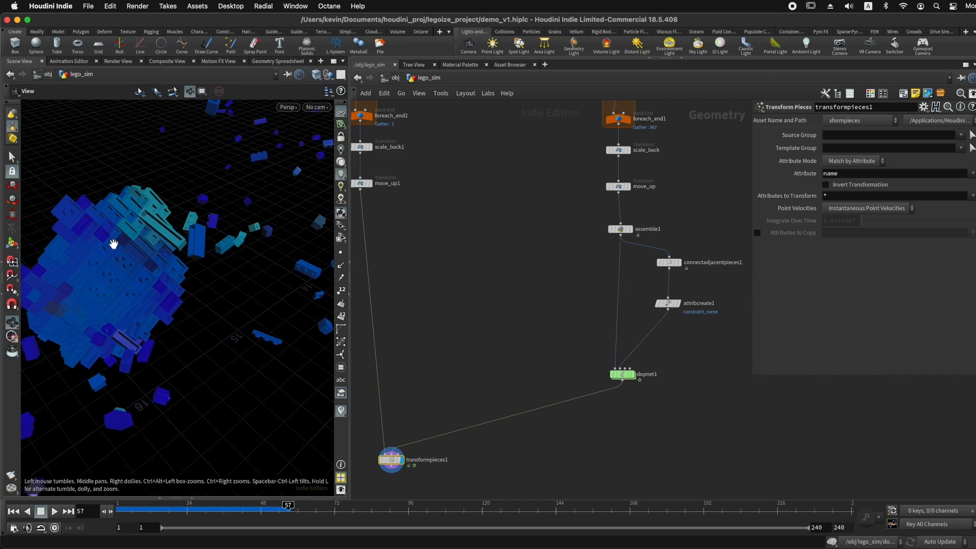
Step: Toggle the viewport between wireframe and shaded display and examine the brick geometry from several angles
right_drag(113, 244, 241, 239)
middle_drag(227, 241, 203, 235)
drag(203, 235, 219, 279)
right_drag(218, 279, 137, 286)
mouse_move(137, 285)
mouse_down()
mouse_move(187, 303)
mouse_move(157, 270)
mouse_move(220, 313)
mouse_move(242, 346)
mouse_move(279, 331)
mouse_move(305, 381)
mouse_move(257, 355)
mouse_move(197, 364)
mouse_move(252, 364)
mouse_move(219, 353)
mouse_up()
key(shift+w)
right_drag(218, 353, 150, 330)
drag(150, 331, 251, 329)
drag(149, 334, 163, 339)
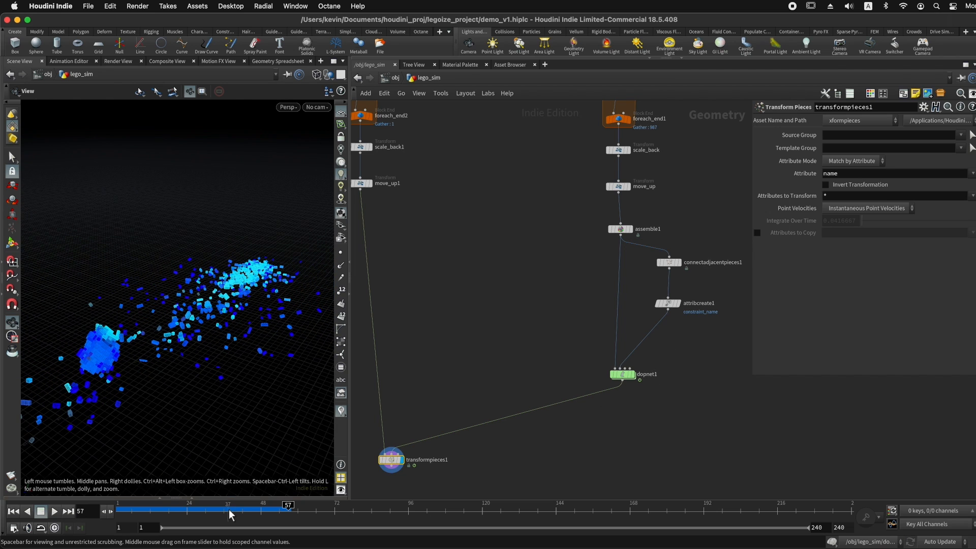
Step: Scrub the simulation to frame 64 and inspect the breaking brick cluster in shaded display
drag(126, 511, 181, 511)
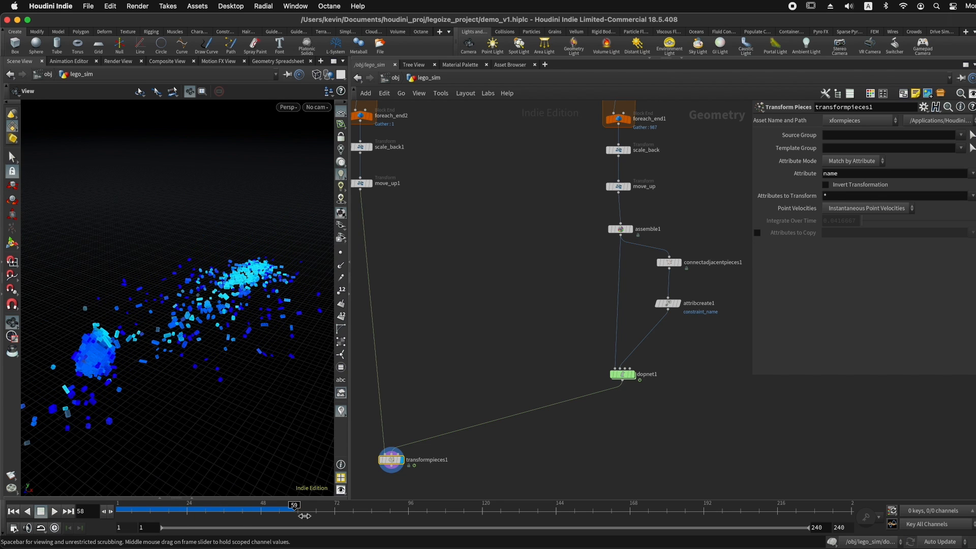
drag(122, 373, 188, 350)
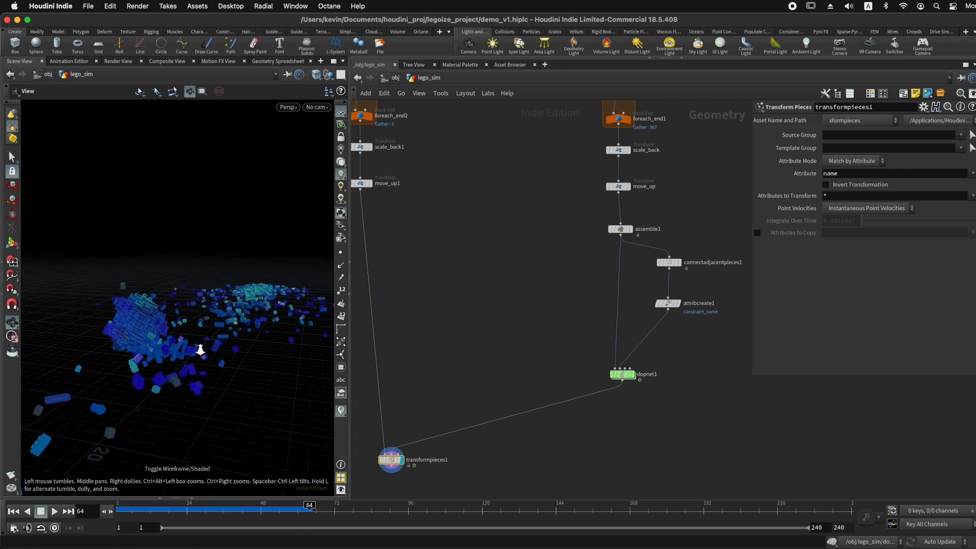
scroll(188, 351, up, 5)
drag(235, 334, 175, 329)
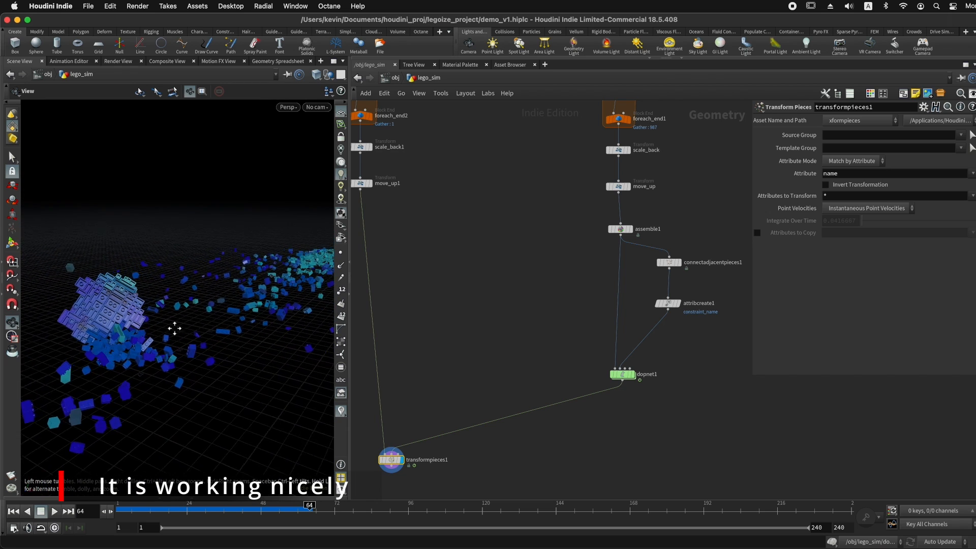
Step: Review both branches of the lego_sim network and scrub the simulation back to frame 52
scroll(174, 329, down, 3)
scroll(520, 324, down, 3)
middle_drag(503, 307, 508, 354)
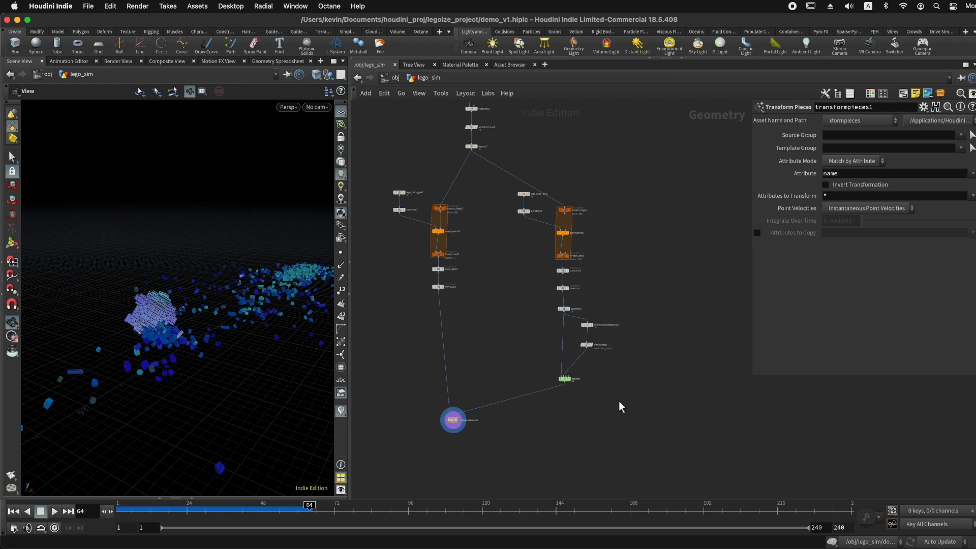
mouse_move(271, 512)
mouse_down()
mouse_move(181, 513)
mouse_move(274, 513)
mouse_up()
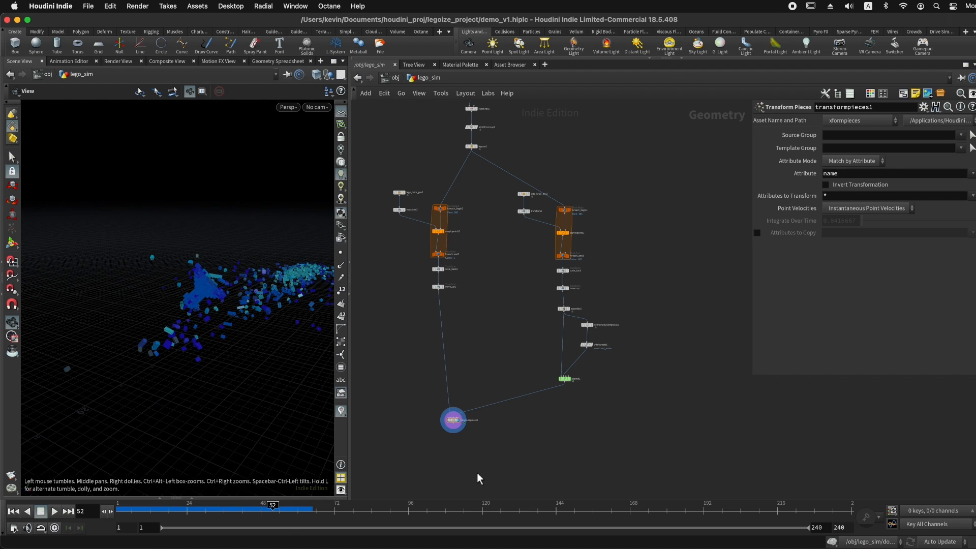